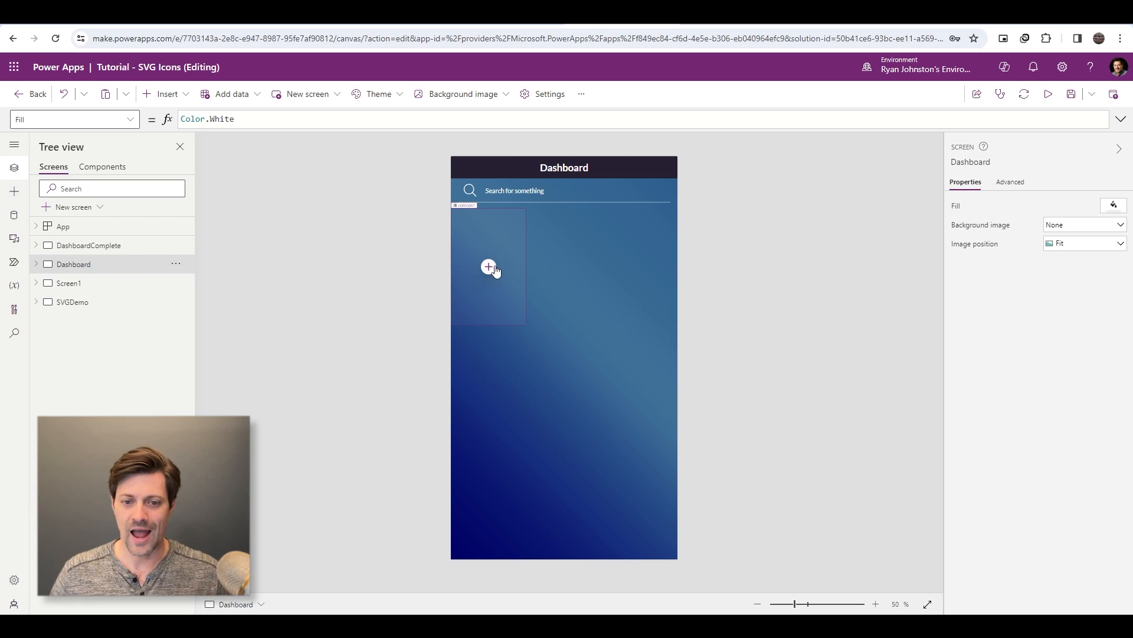
- Create a new component and rename it compButtonTemplate
click(99, 168)
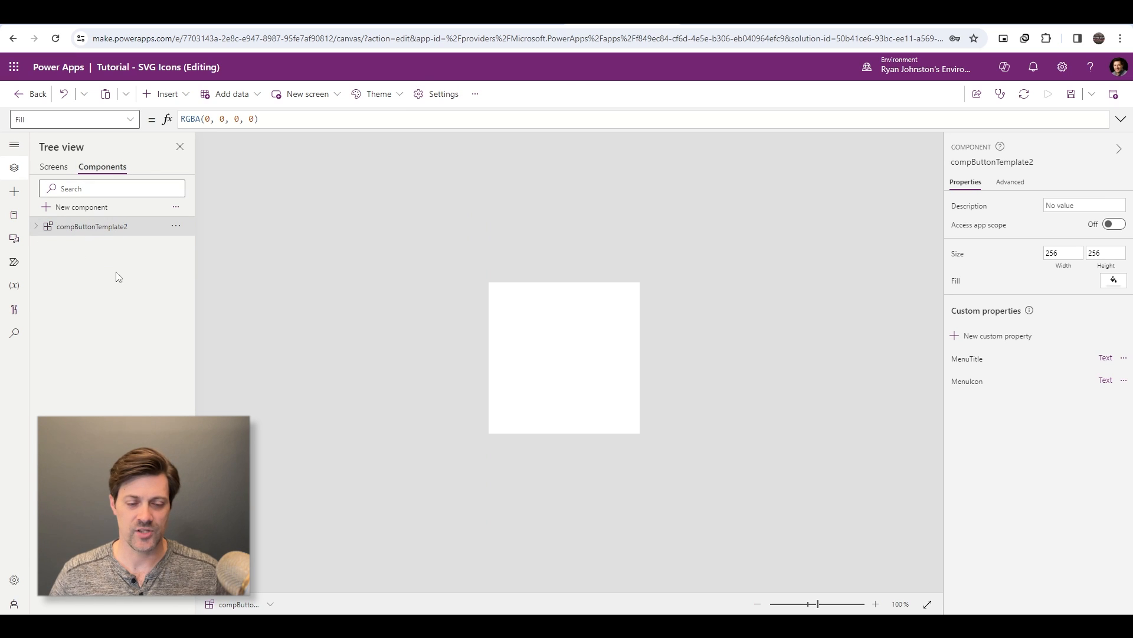
click(48, 208)
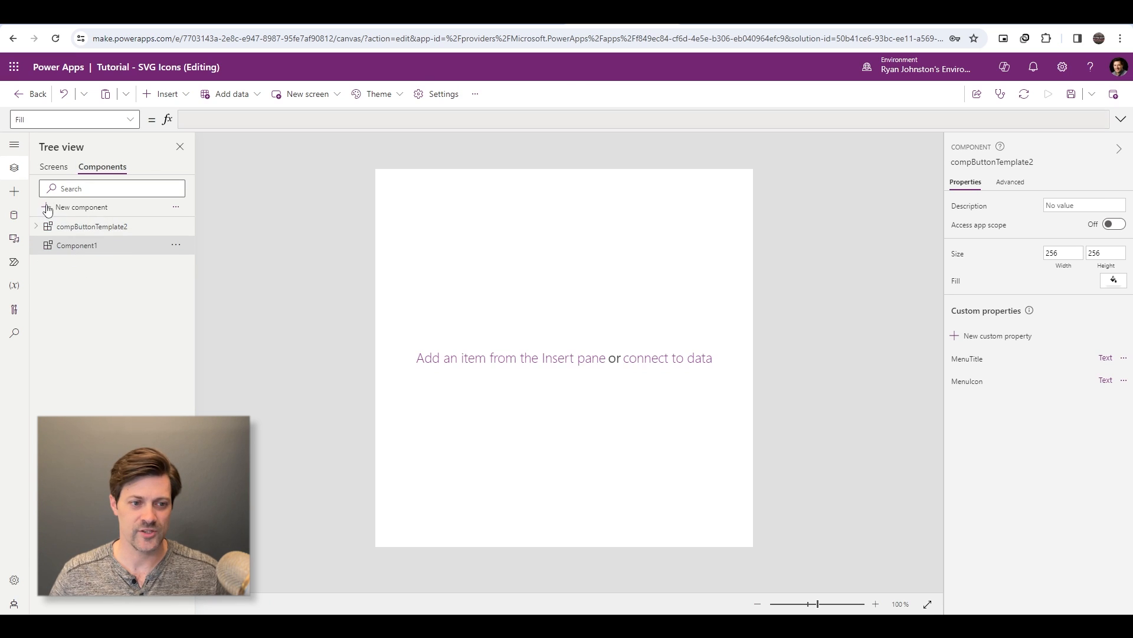
double_click(87, 245)
text(compButtonTemplate)
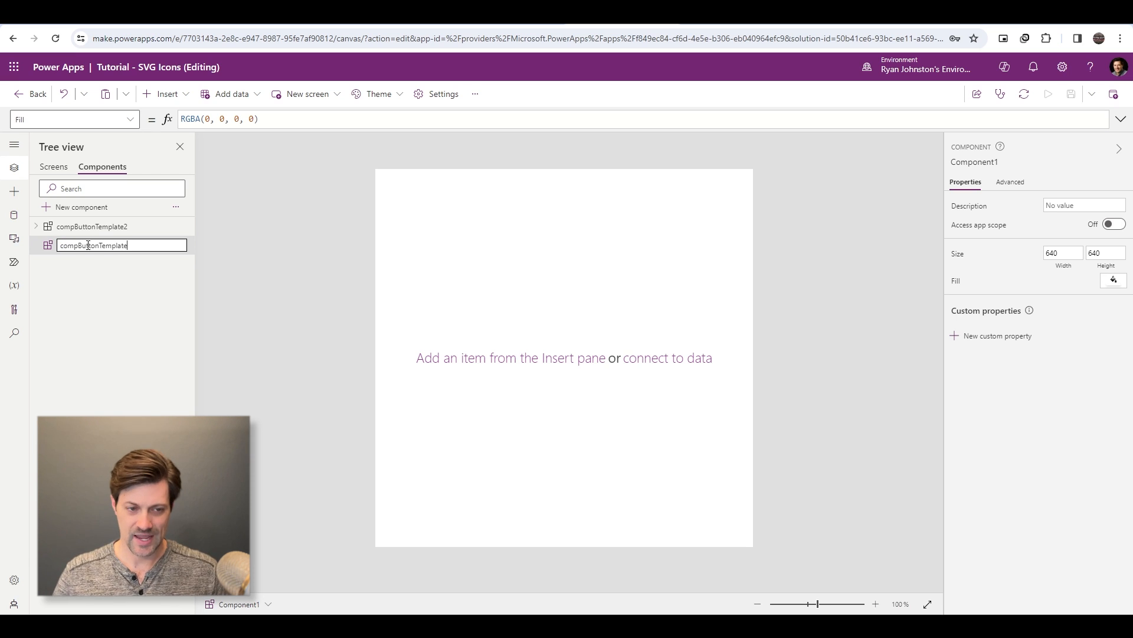
key(Return)
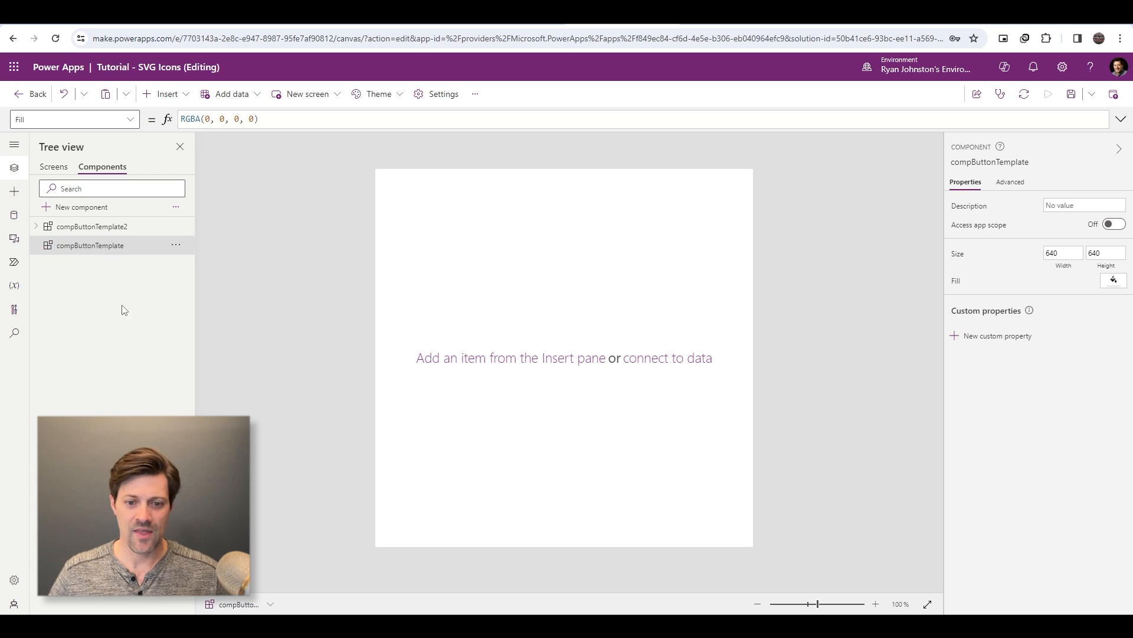
- Set the compButtonTemplate component's width and height to 250 each
click(1062, 254)
text(250)
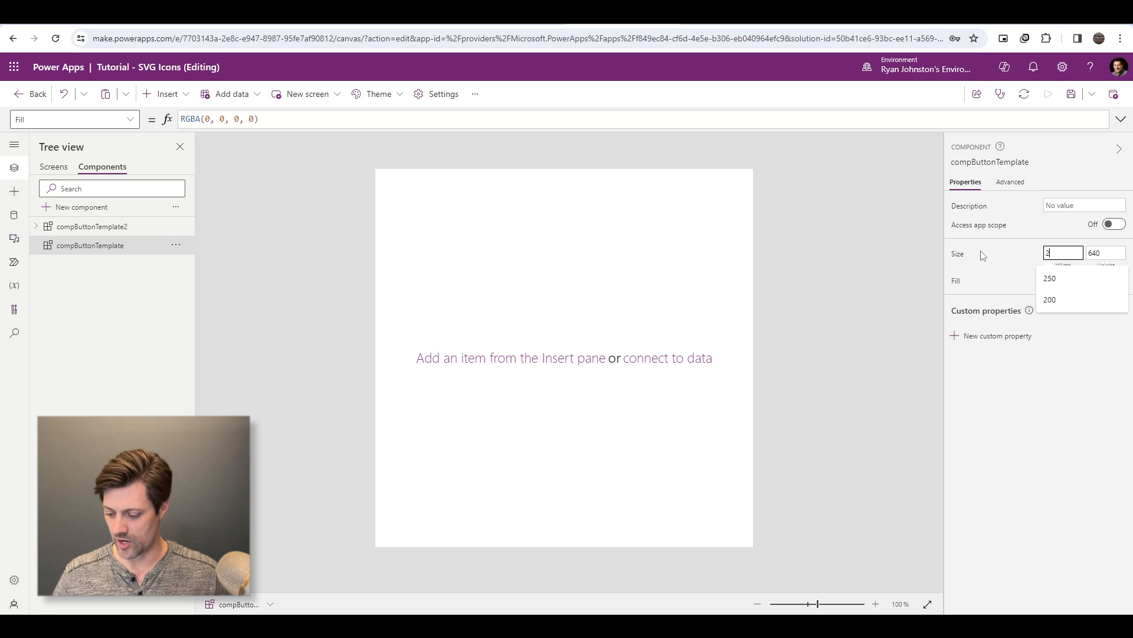
key(Tab)
text(6400)
key(ctrl+a)
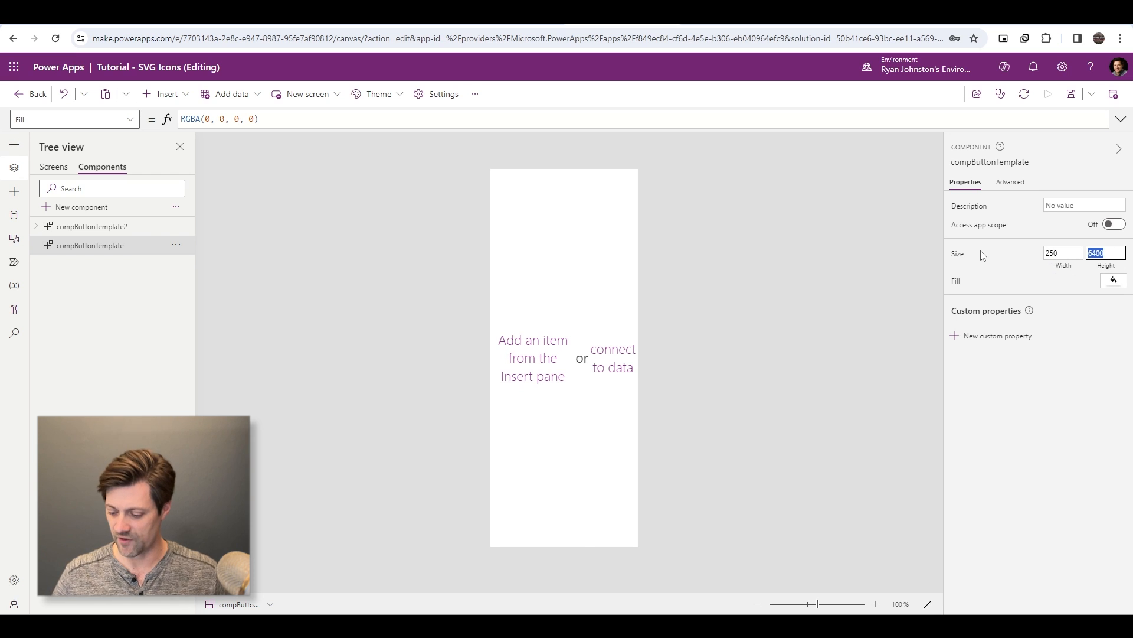
text(250)
key(Return)
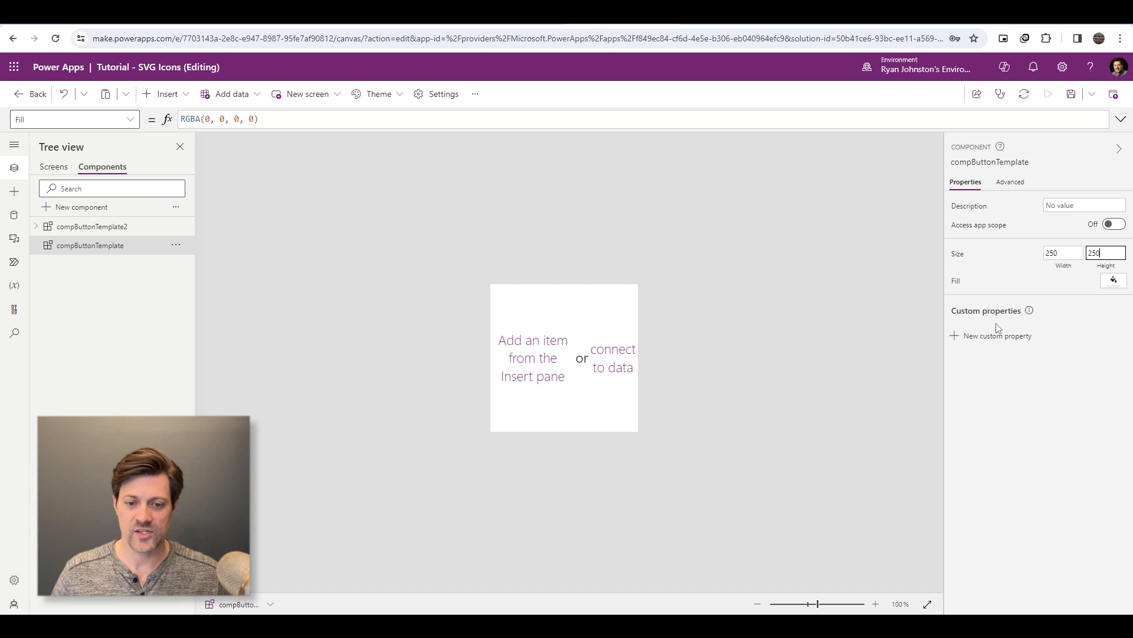
- Fill the component's background with the standard dark blue, RGBA(9, 33, 98, 1)
click(1113, 280)
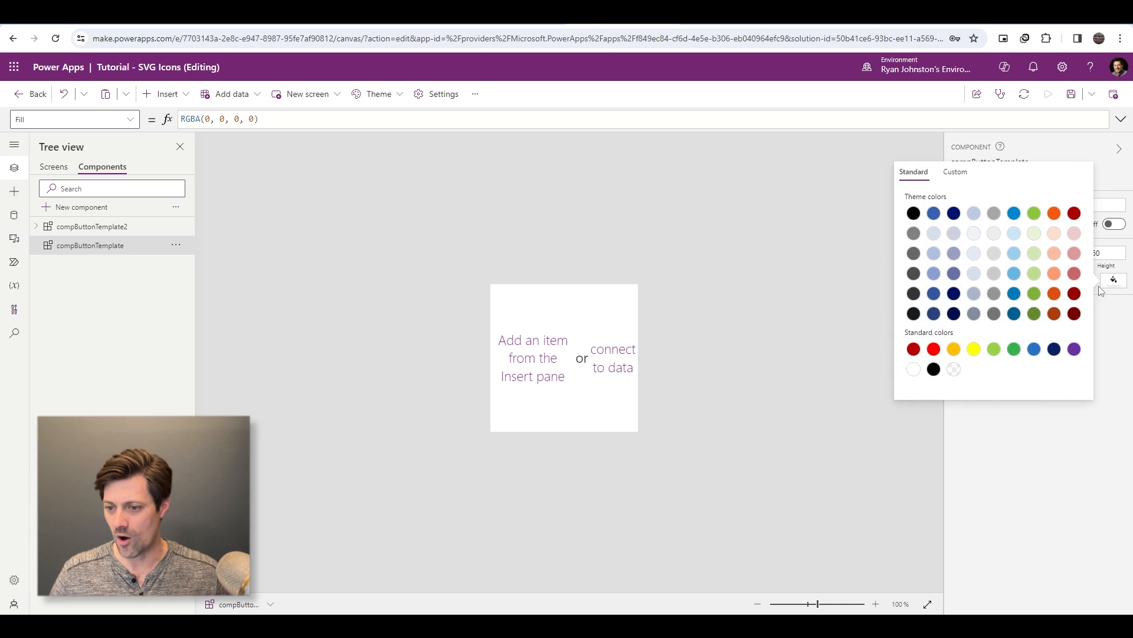
click(1055, 349)
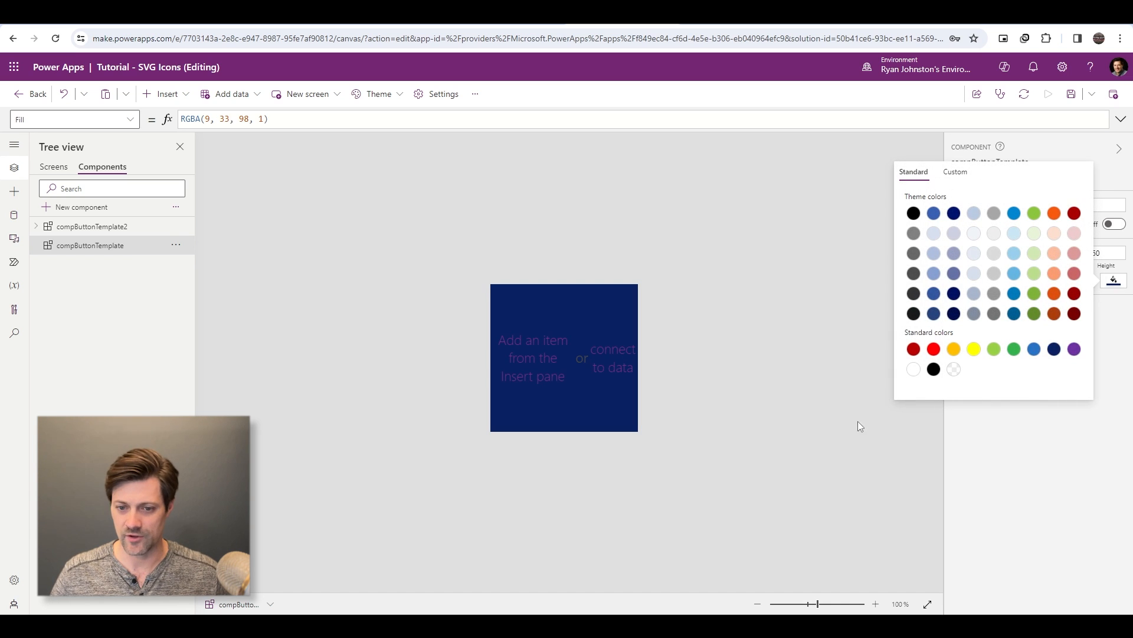
click(709, 419)
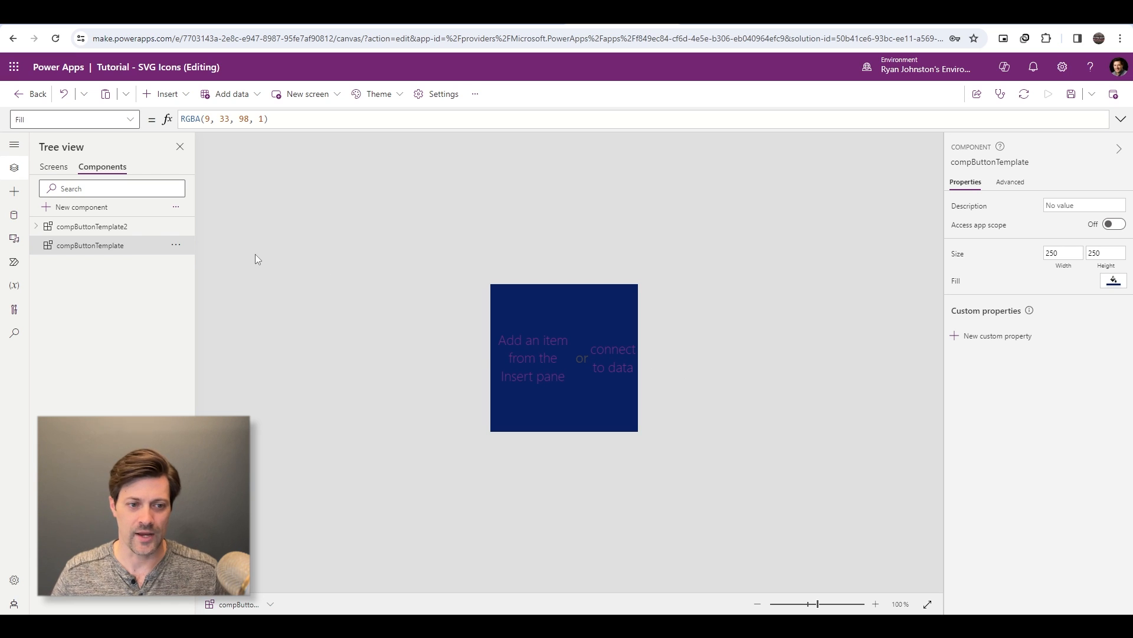
- Insert a Circle shape into the compButtonTemplate component
click(165, 93)
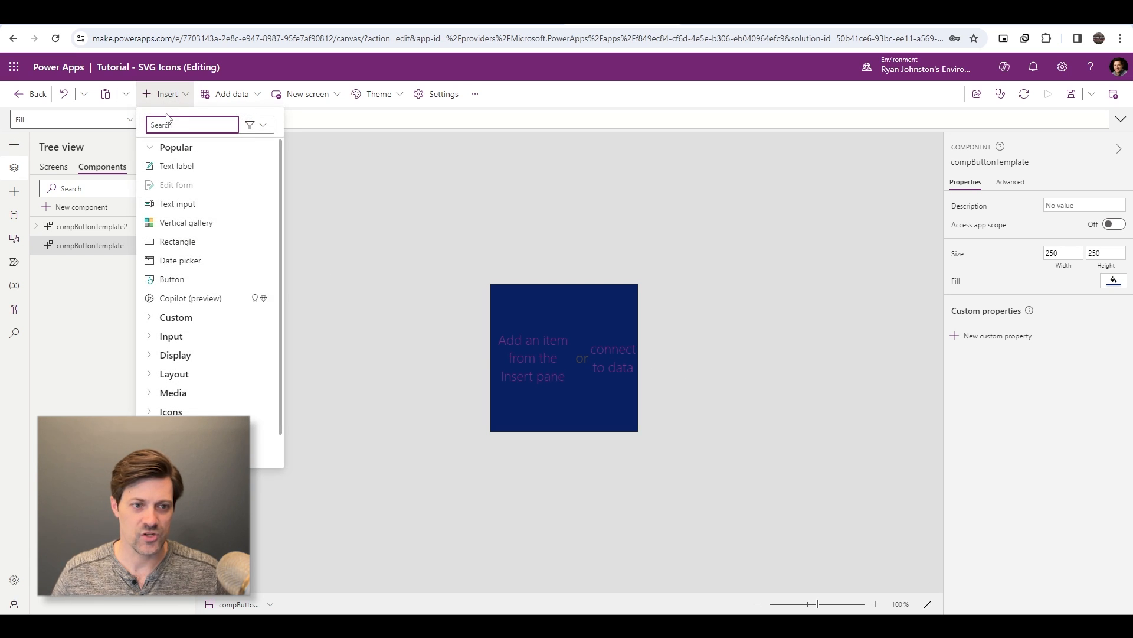
text(circle)
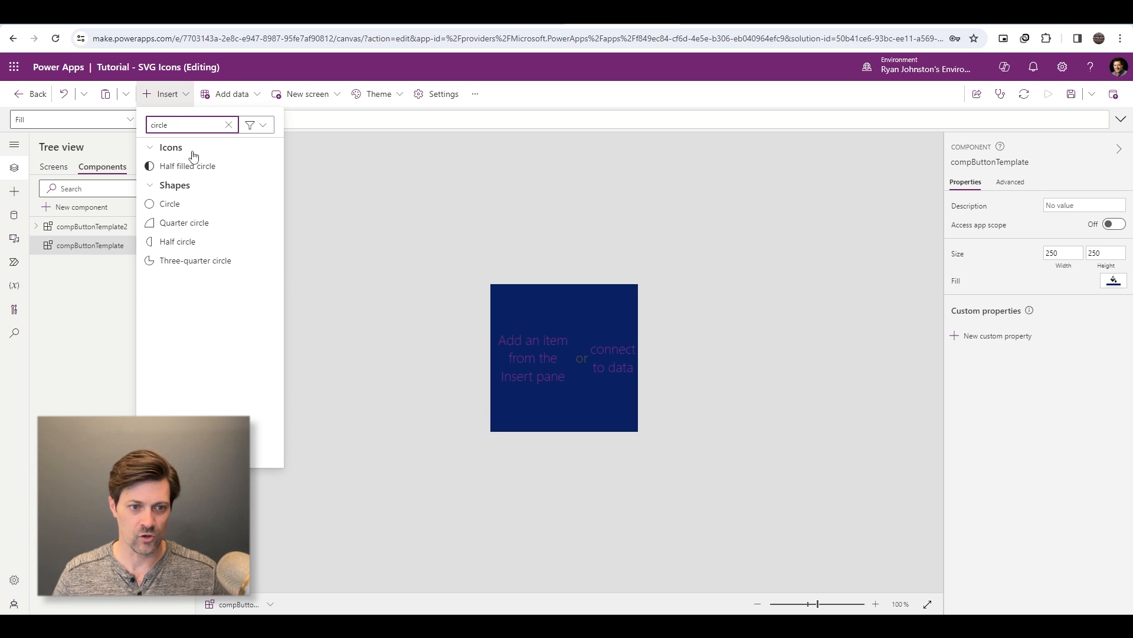
click(173, 204)
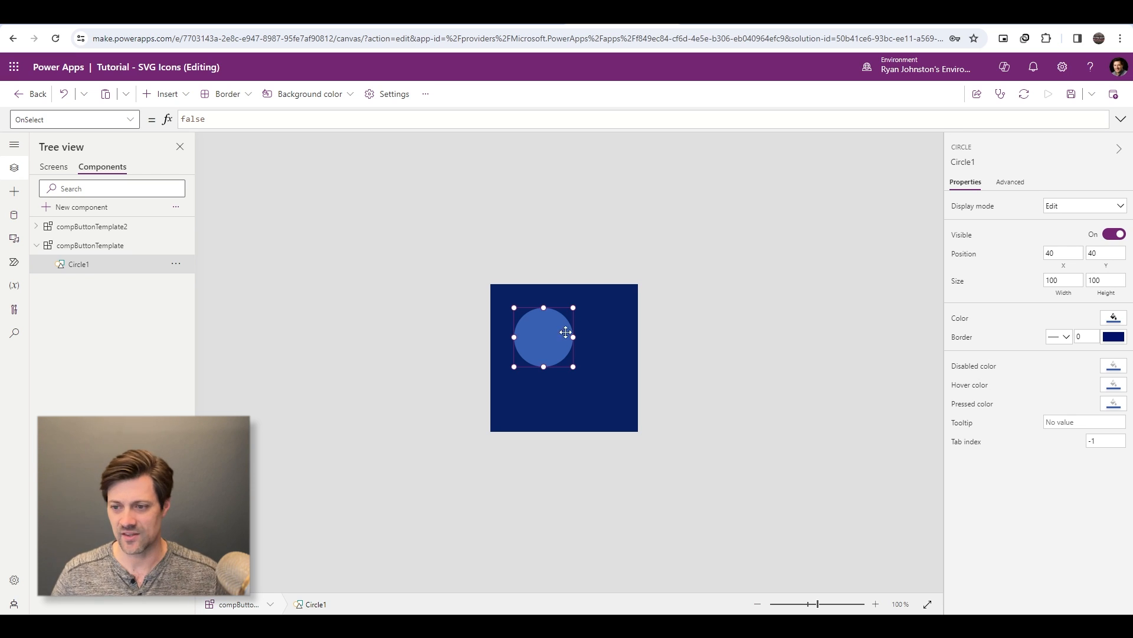
- Set the circle's Width formula to Parent.Width-50
click(1072, 294)
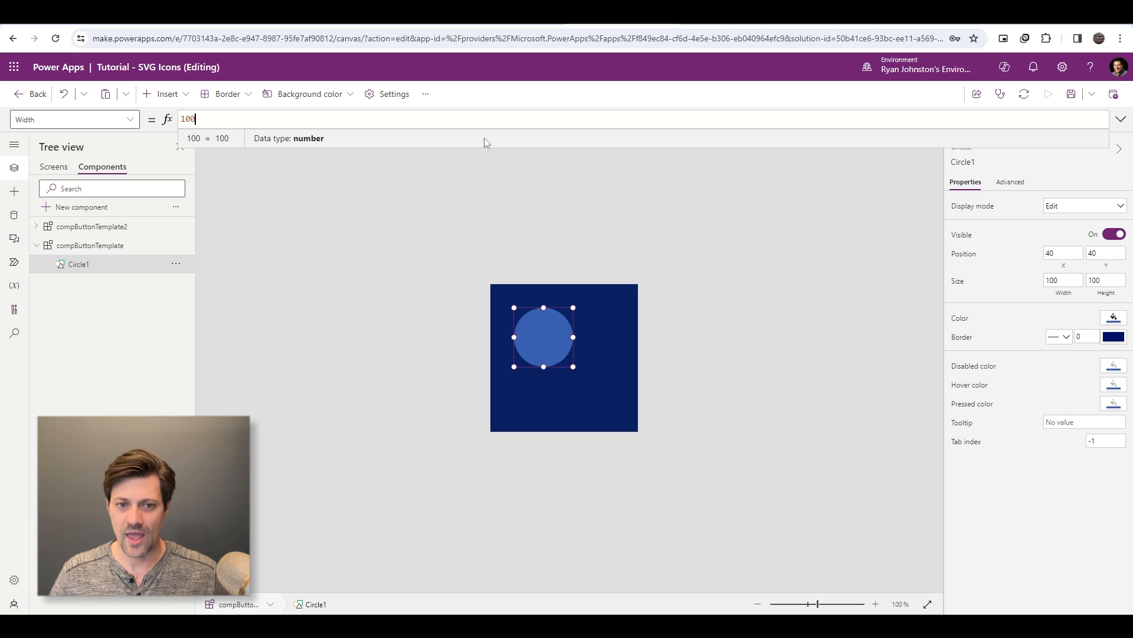
key(ctrl+a)
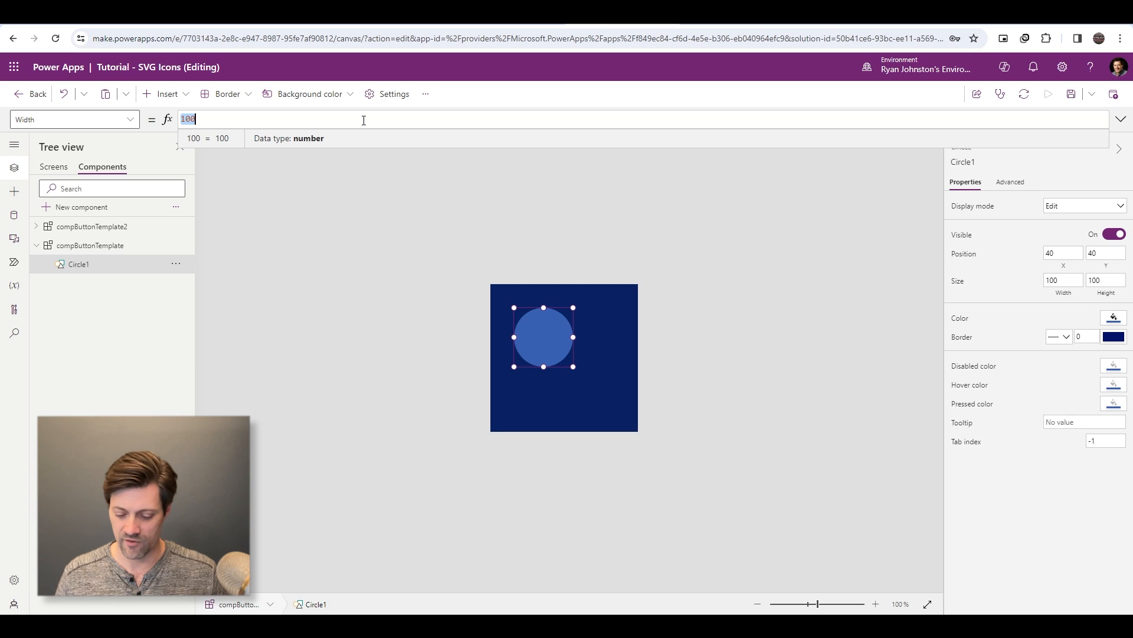
text(Self.Widt)
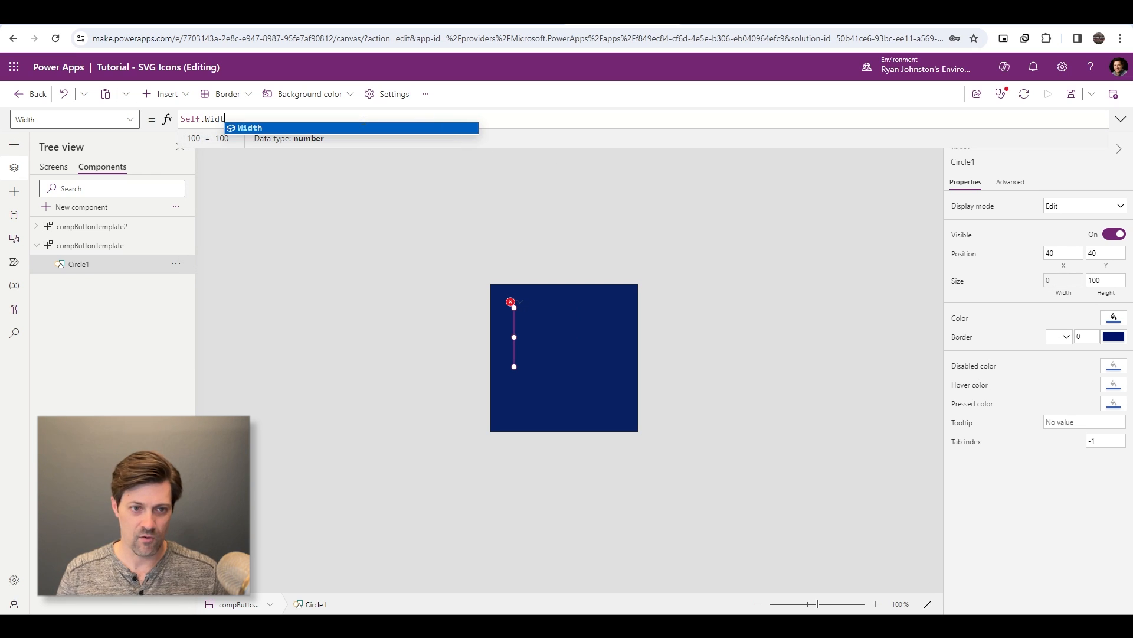
key(shift+Home)
text(Parent.)
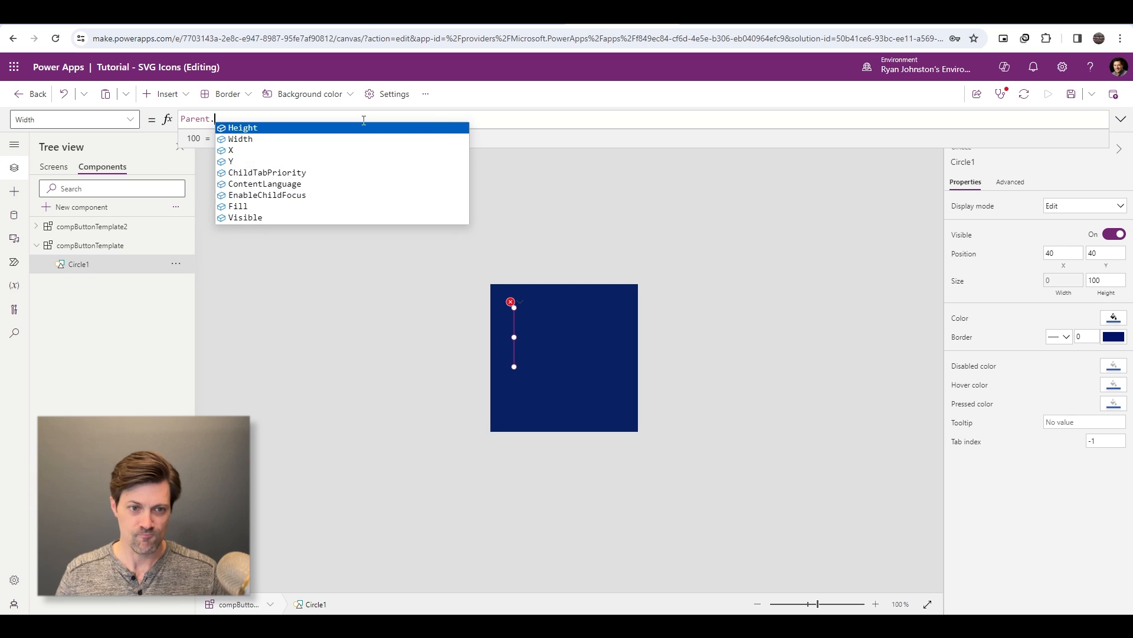
text(Width-50)
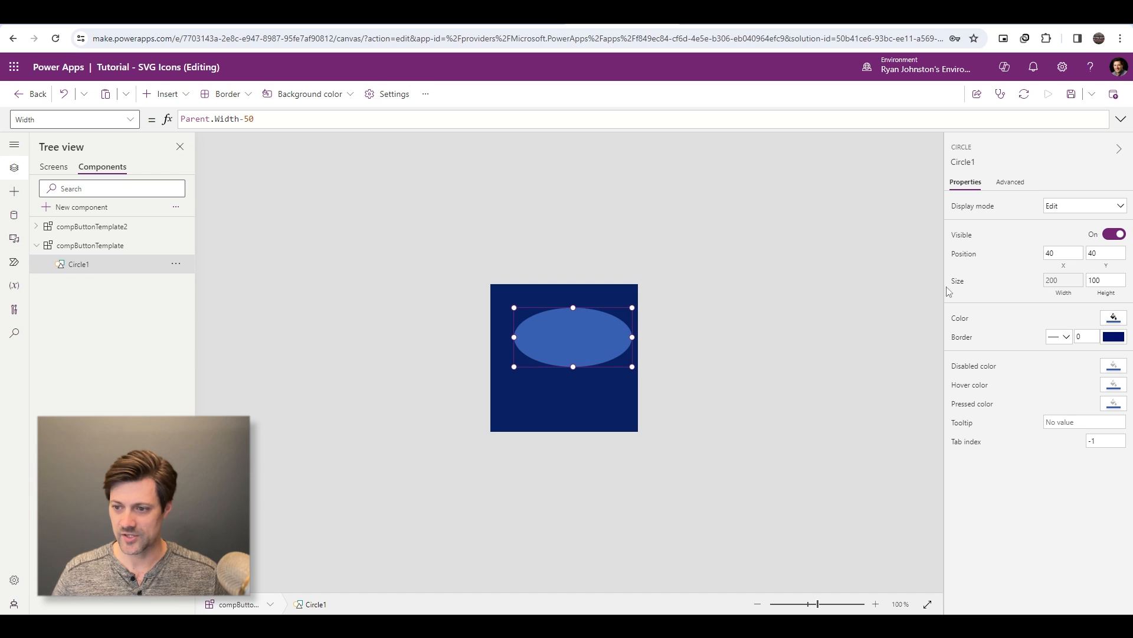
- Set the circle's Height formula to Self.Width so it stays round
click(1107, 294)
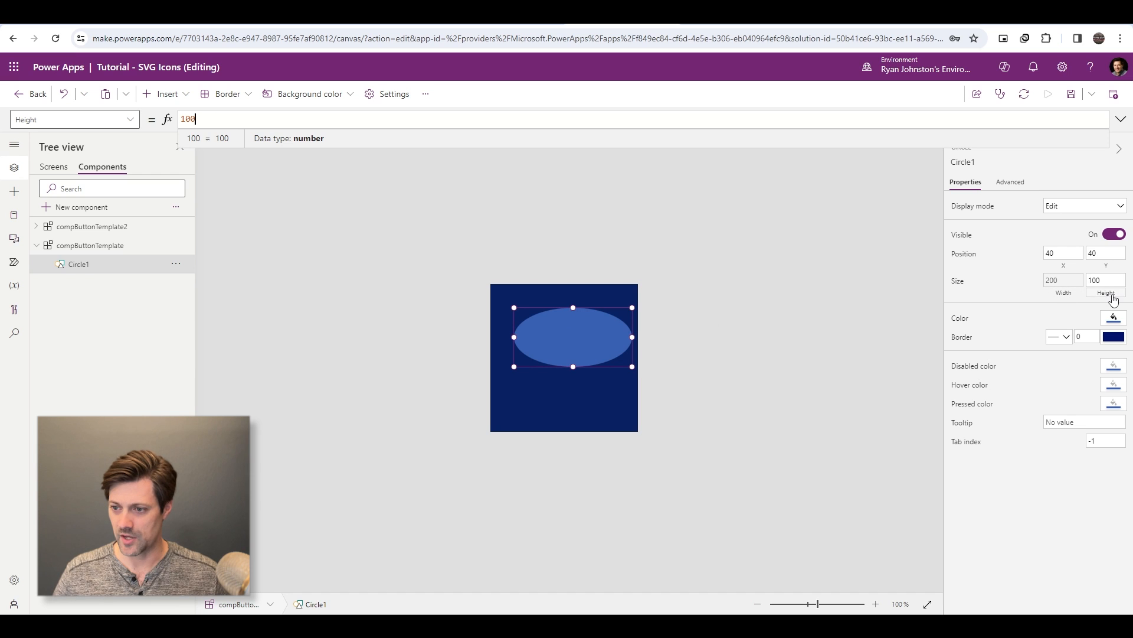
triple_click(360, 120)
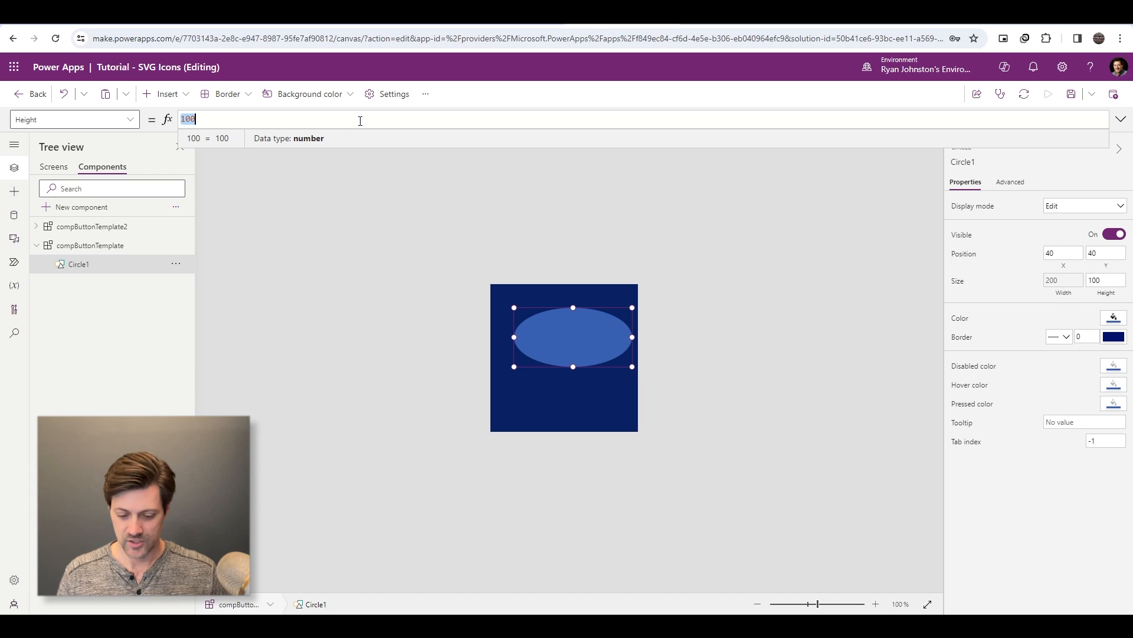
text(Self.Width)
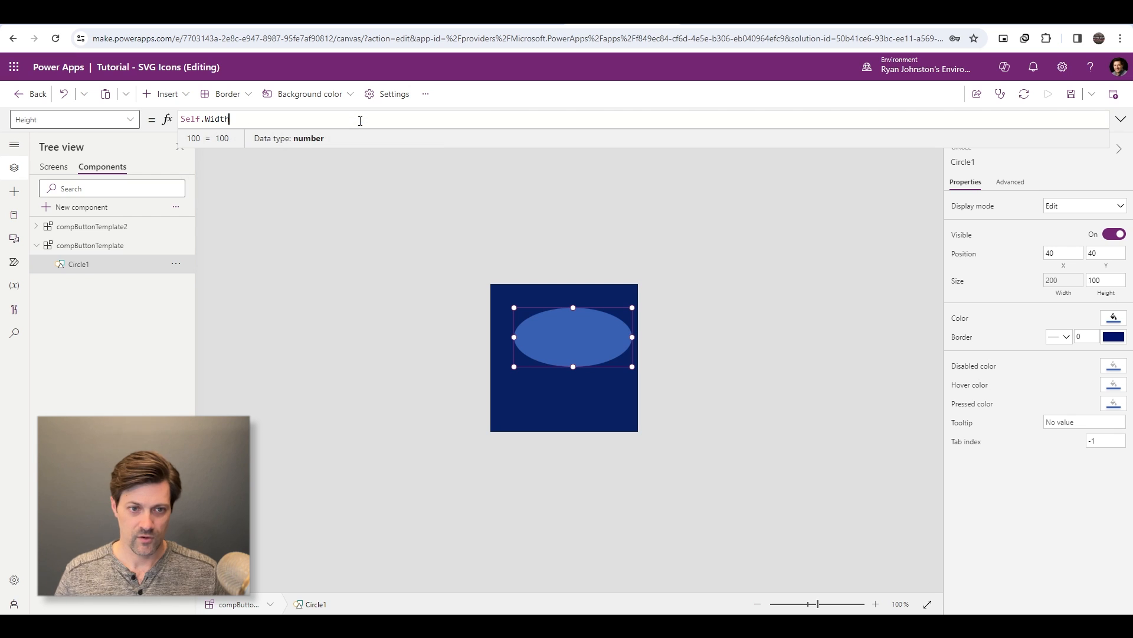
- Center the circle horizontally by setting its X formula to Parent.Width/2 - Self.Width/2
click(1073, 269)
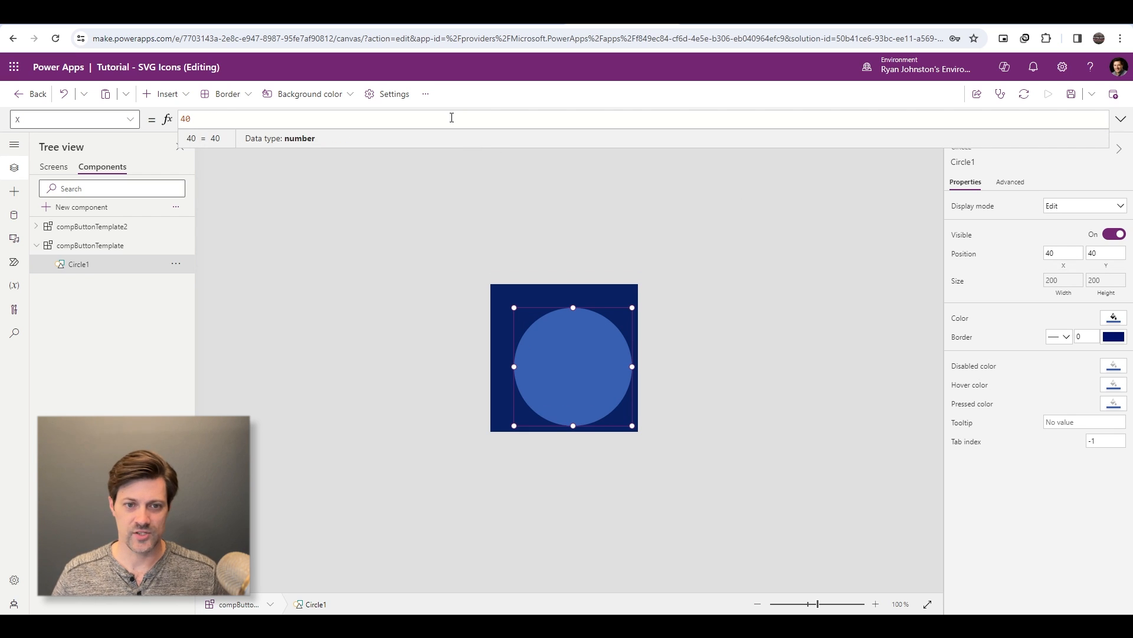
key(ctrl+a)
text(parent)
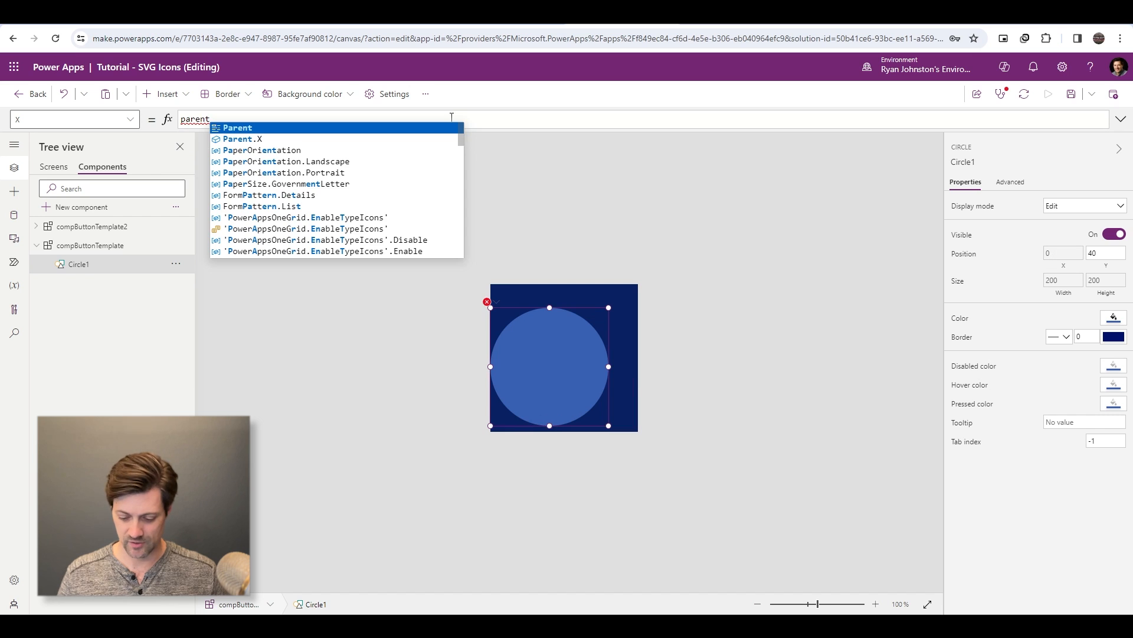
text(.)
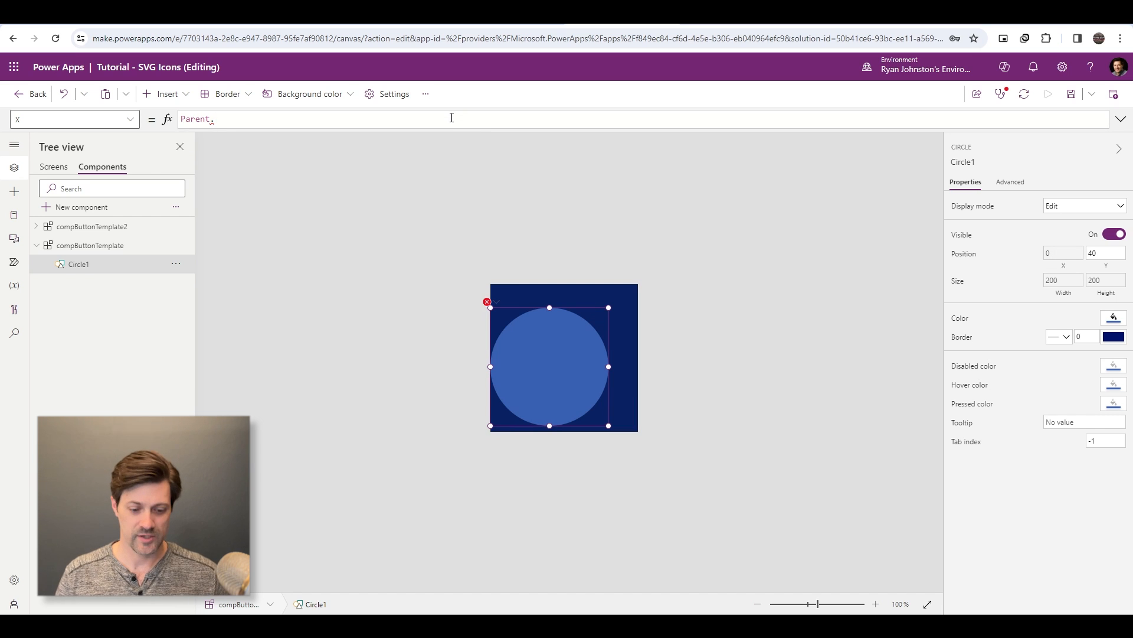
text(Widt)
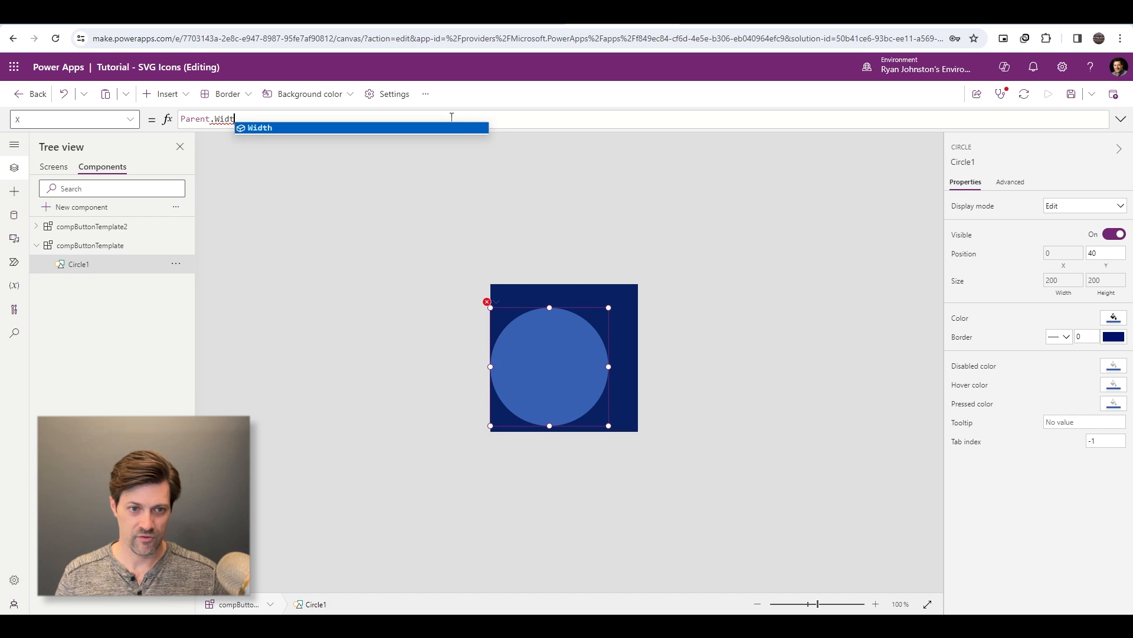
text(h/2 - Self)
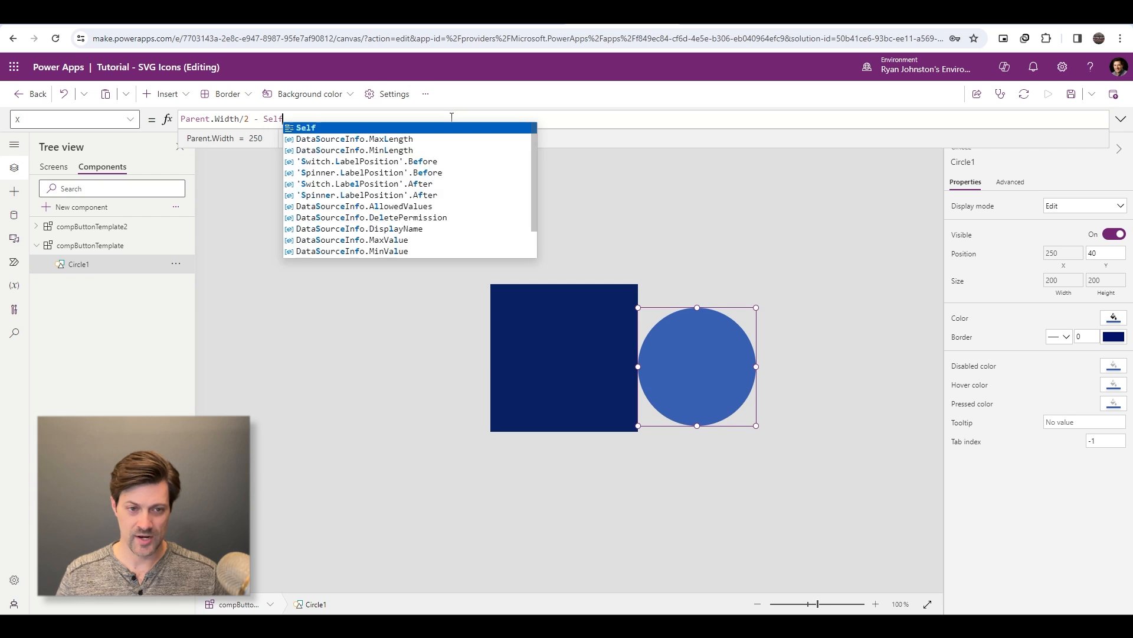
text(.Width/2)
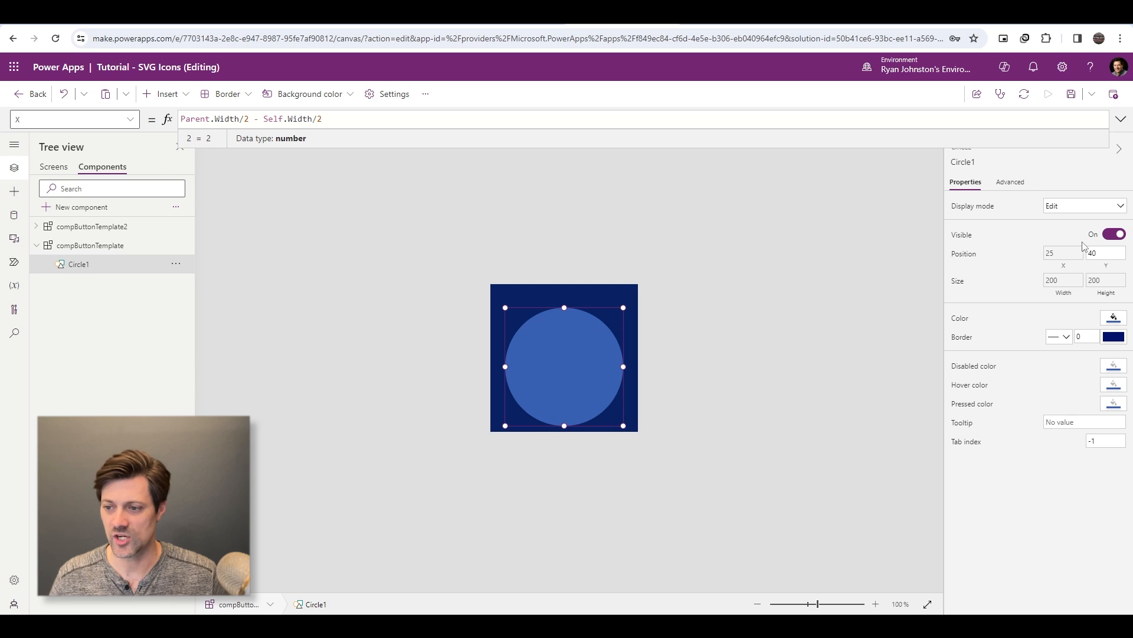
- Set the circle's Y position to 3, near the component's upper edge
click(1104, 269)
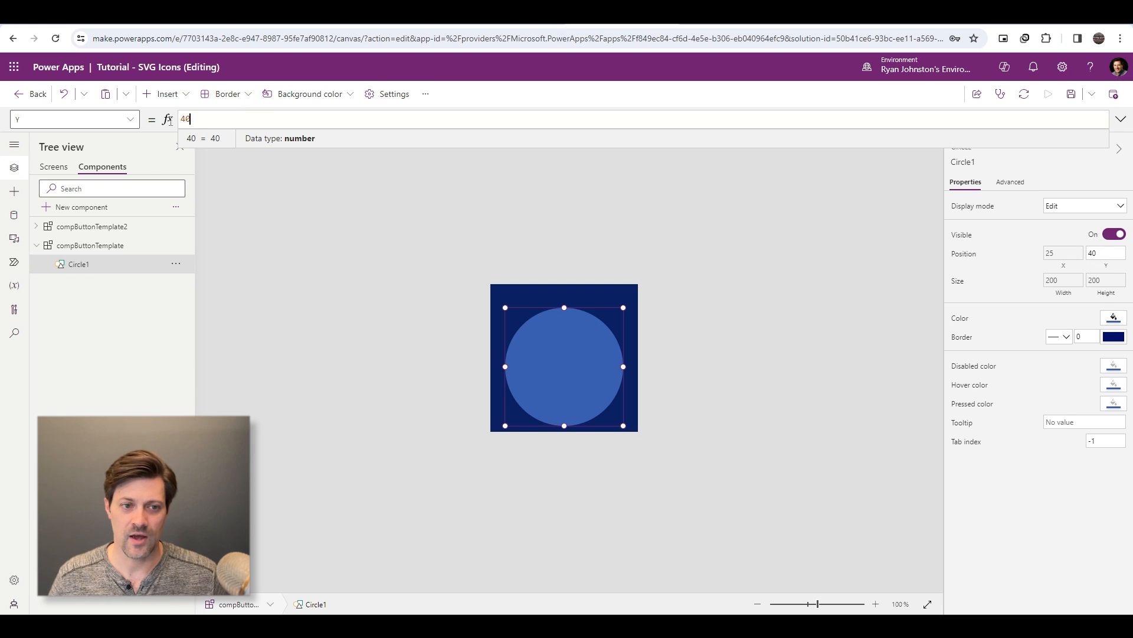
key(ctrl+a)
text(3)
click(302, 216)
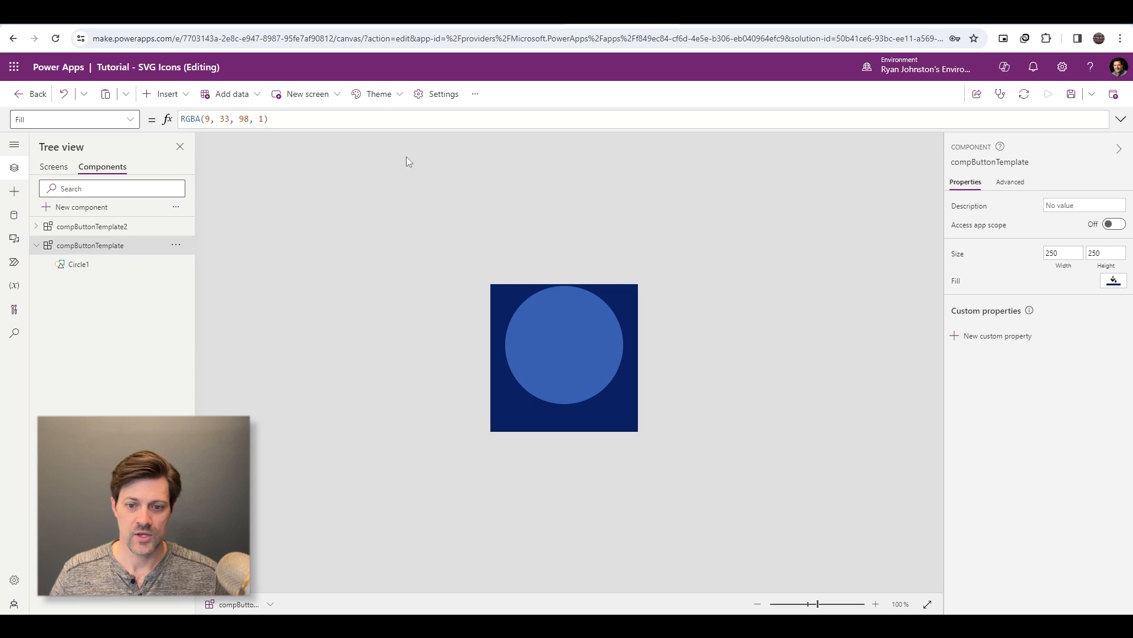
- Select the circle and make its fill color transparent
click(563, 295)
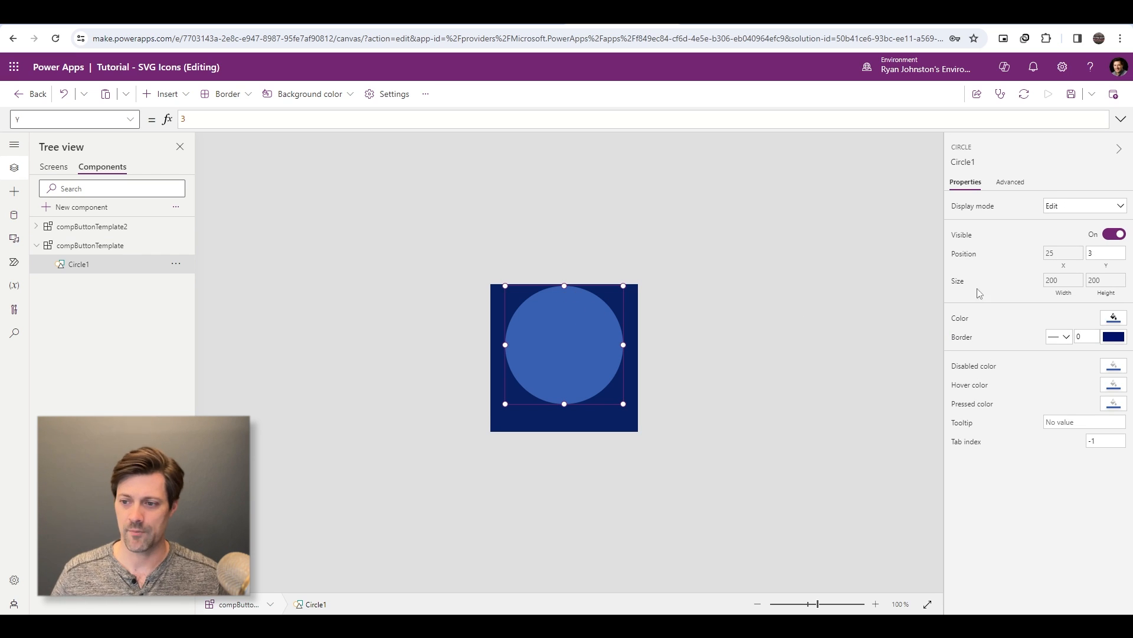
click(667, 374)
click(583, 357)
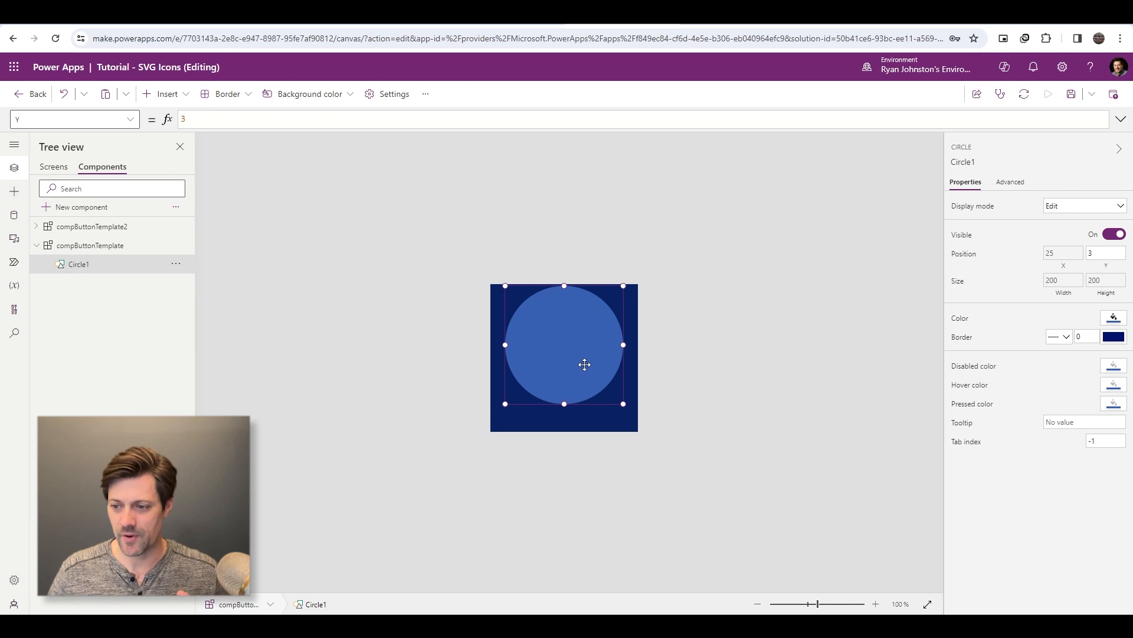
click(1114, 318)
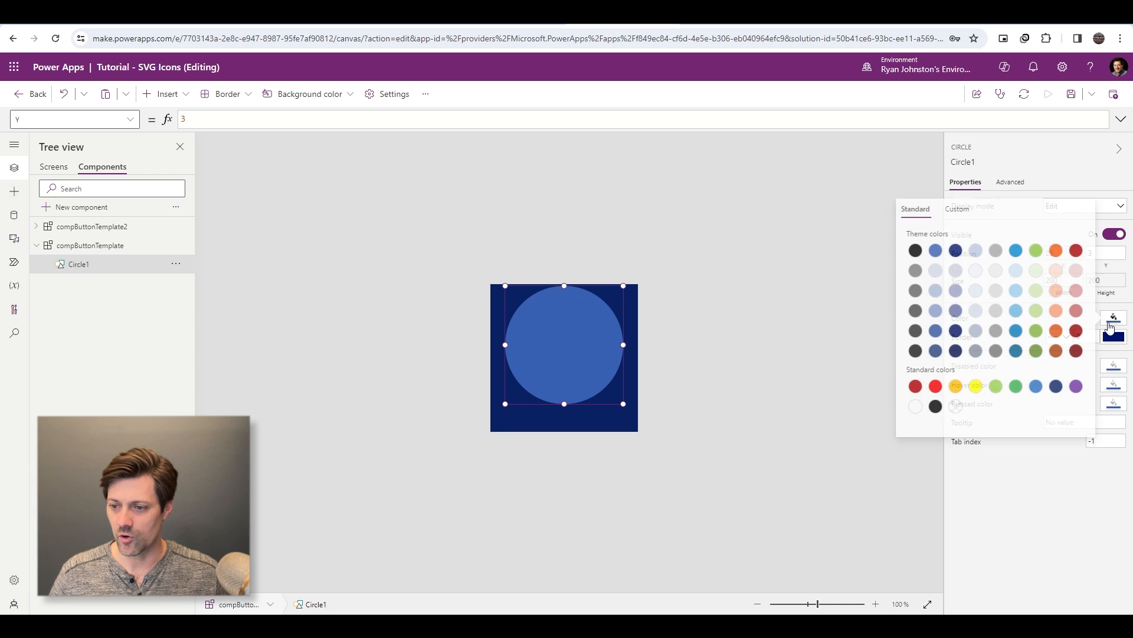
click(953, 405)
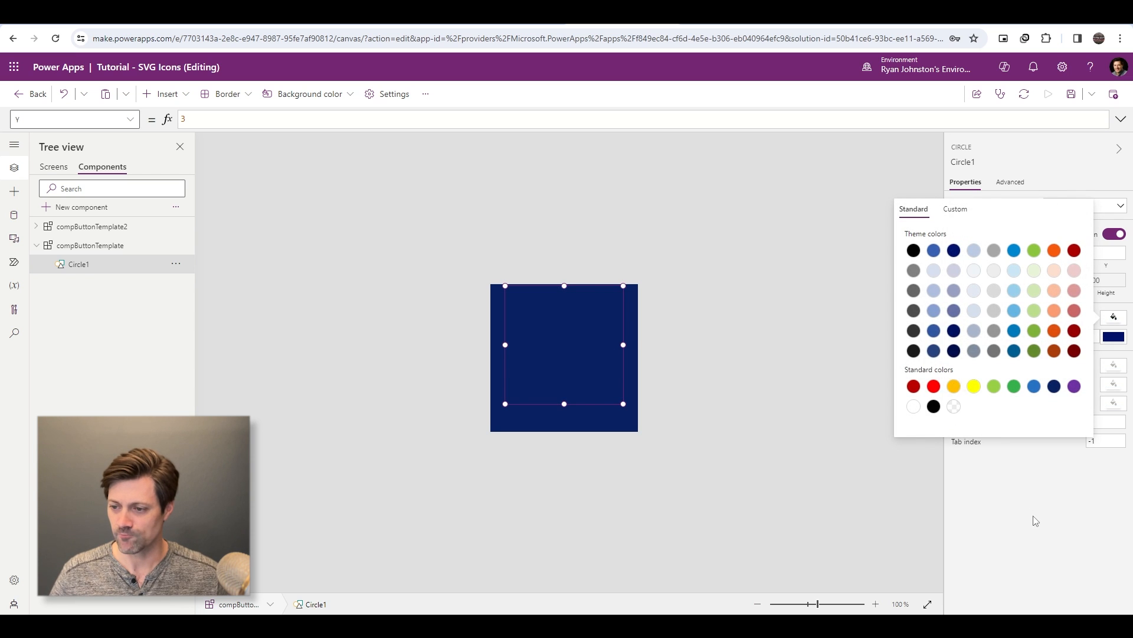
- Give the circle a solid white border with a thickness of 2
click(1067, 339)
drag(1090, 334, 1068, 344)
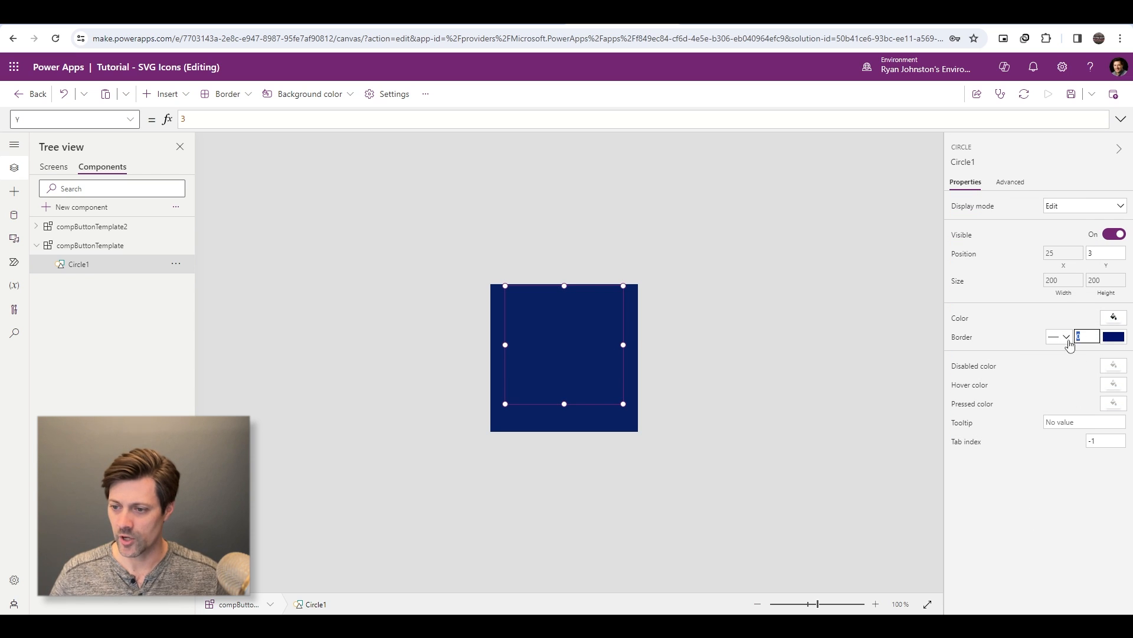
text(2)
click(1120, 342)
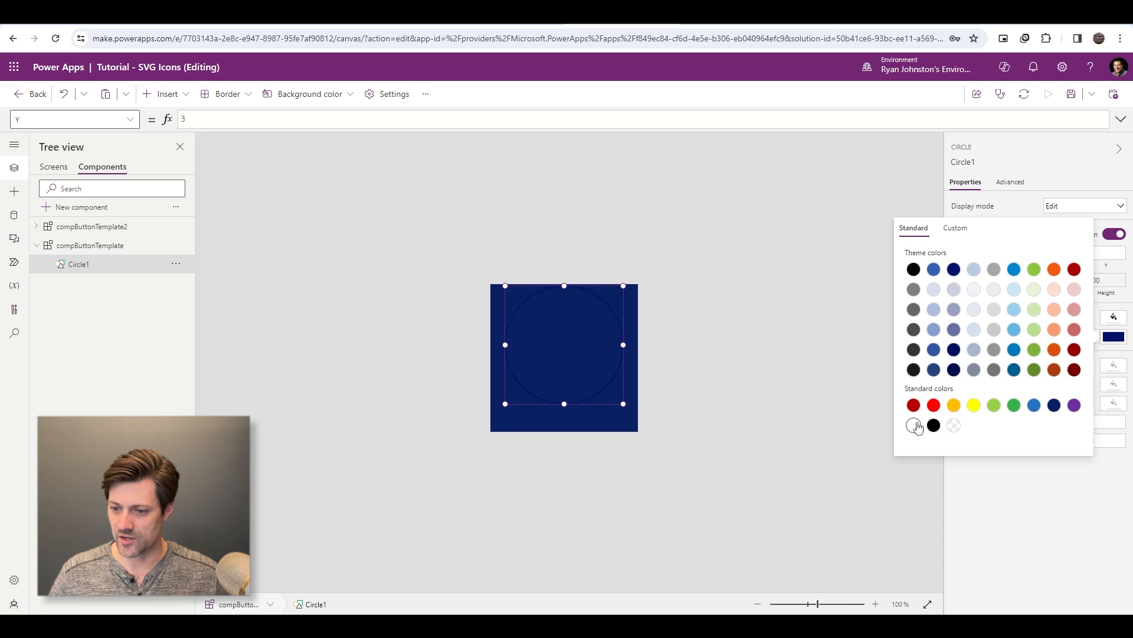
click(913, 425)
click(632, 390)
click(547, 366)
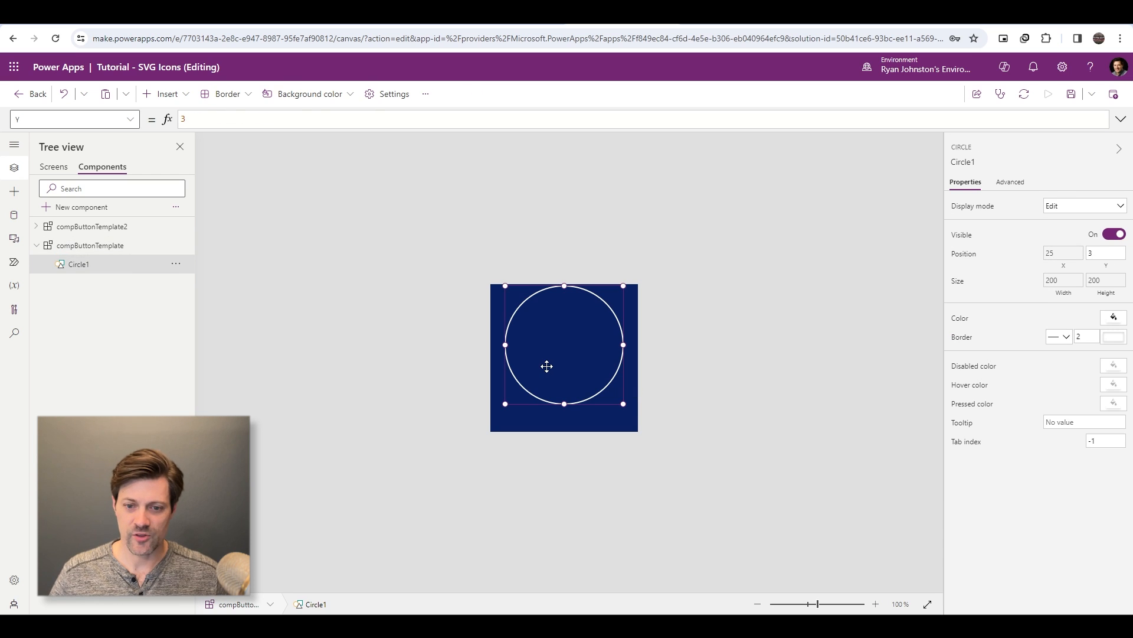
- Rename the circle to cirMenuWrap
double_click(87, 269)
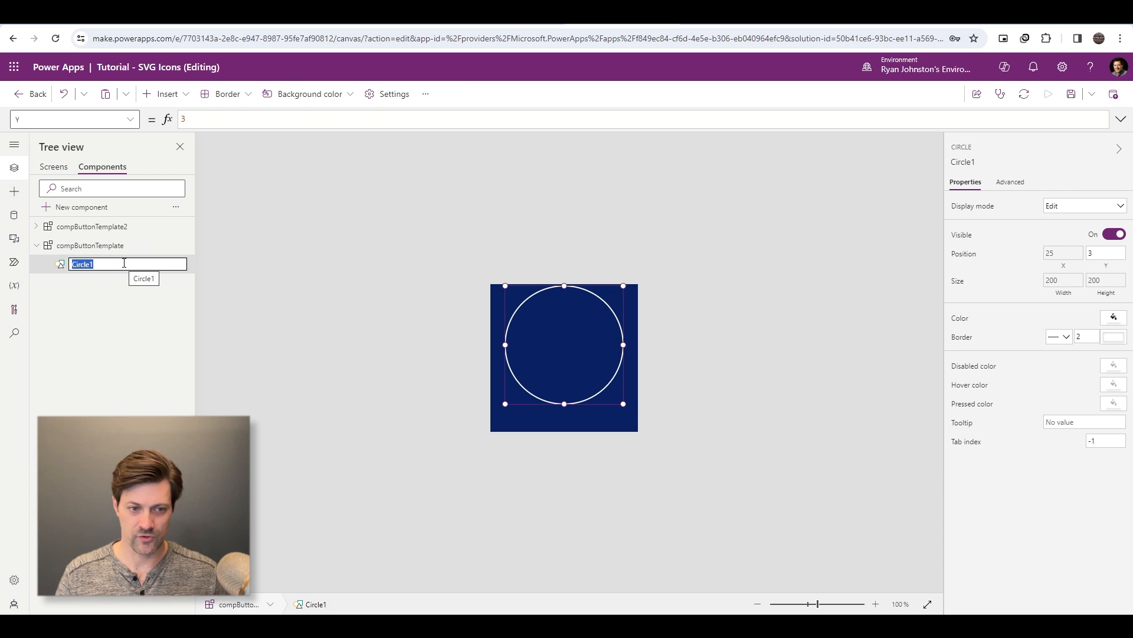
text(cirMenu)
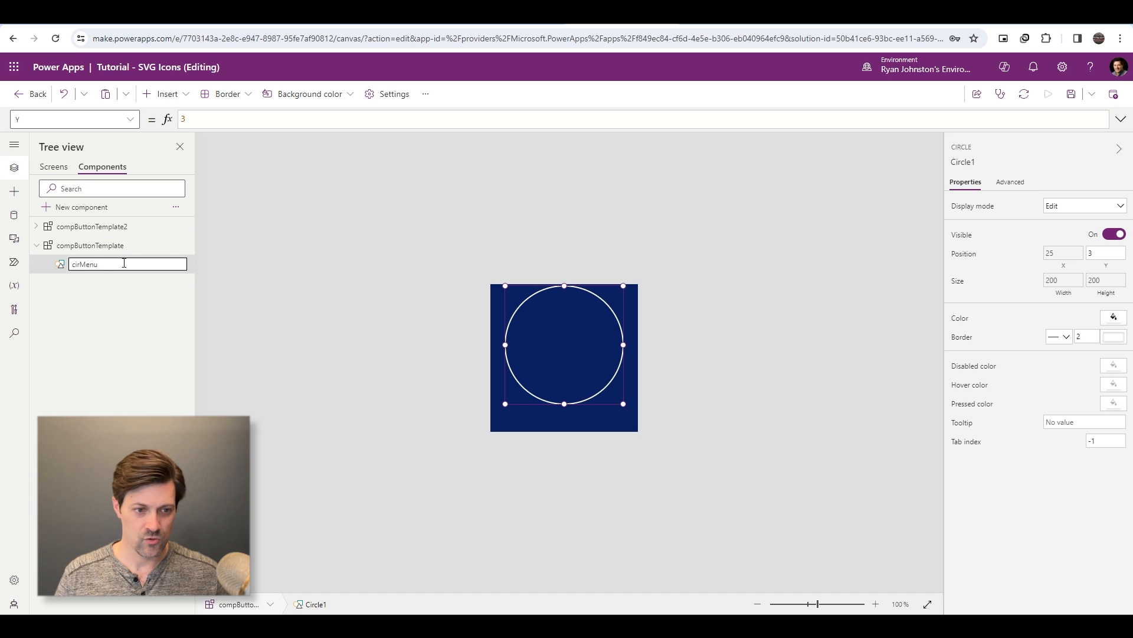
text(Wrap)
key(Return)
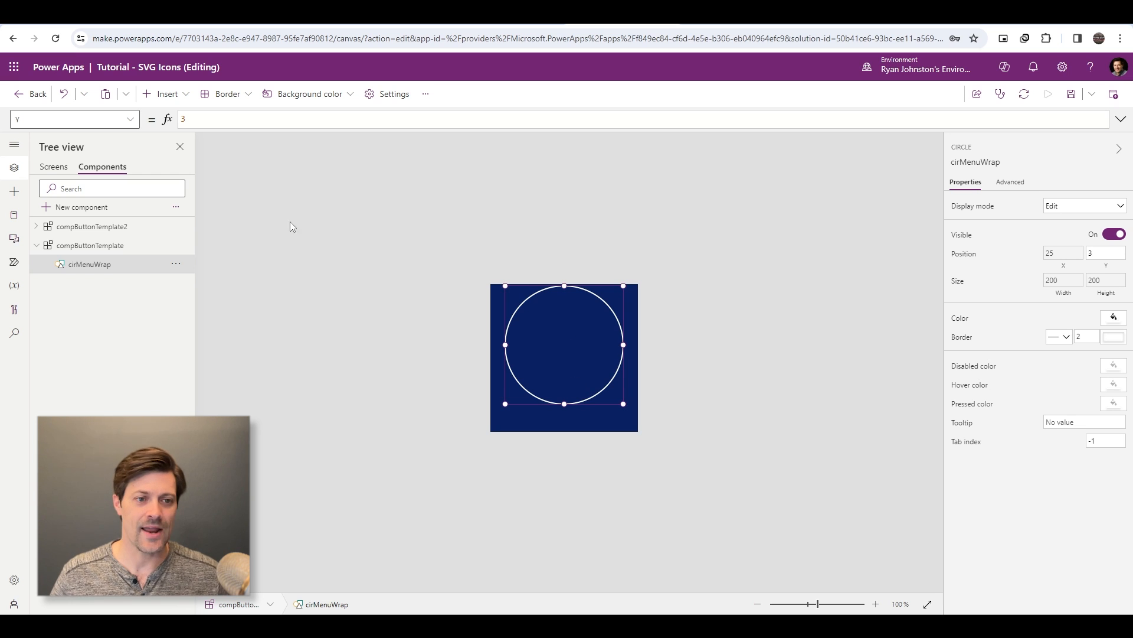
- Insert a text label into compButtonTemplate and set its font to Lato
click(164, 93)
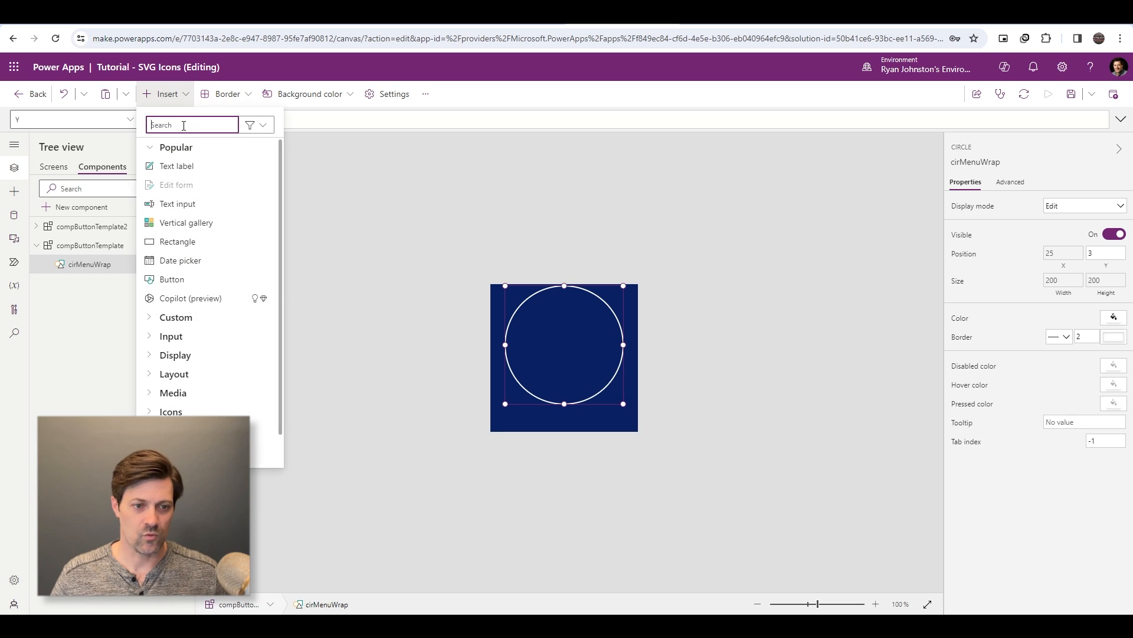
click(189, 167)
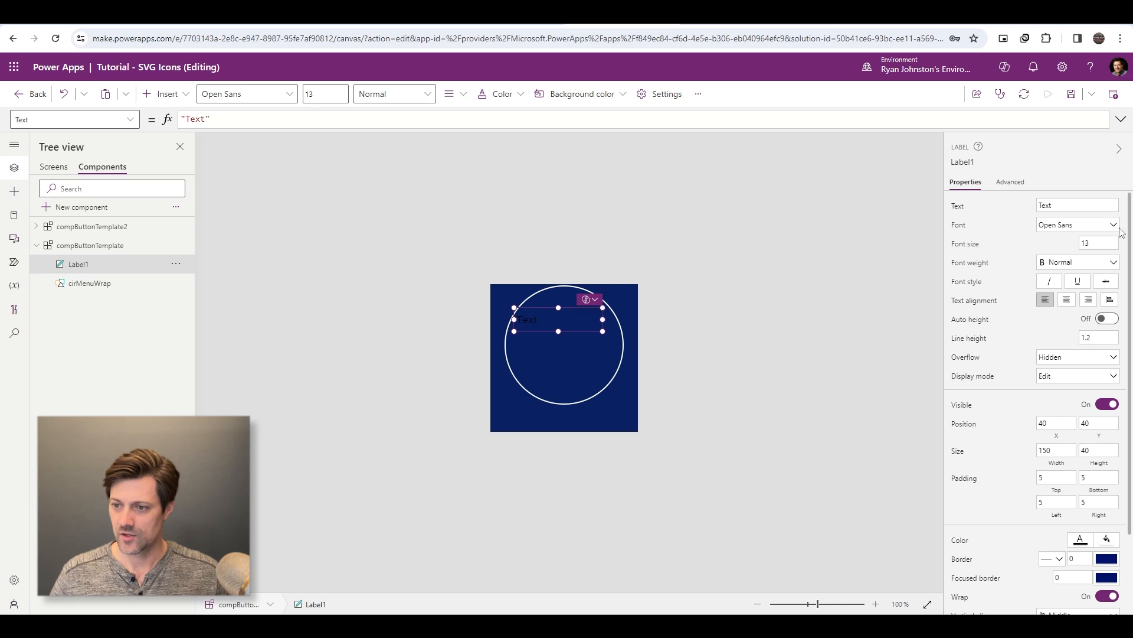
click(1109, 225)
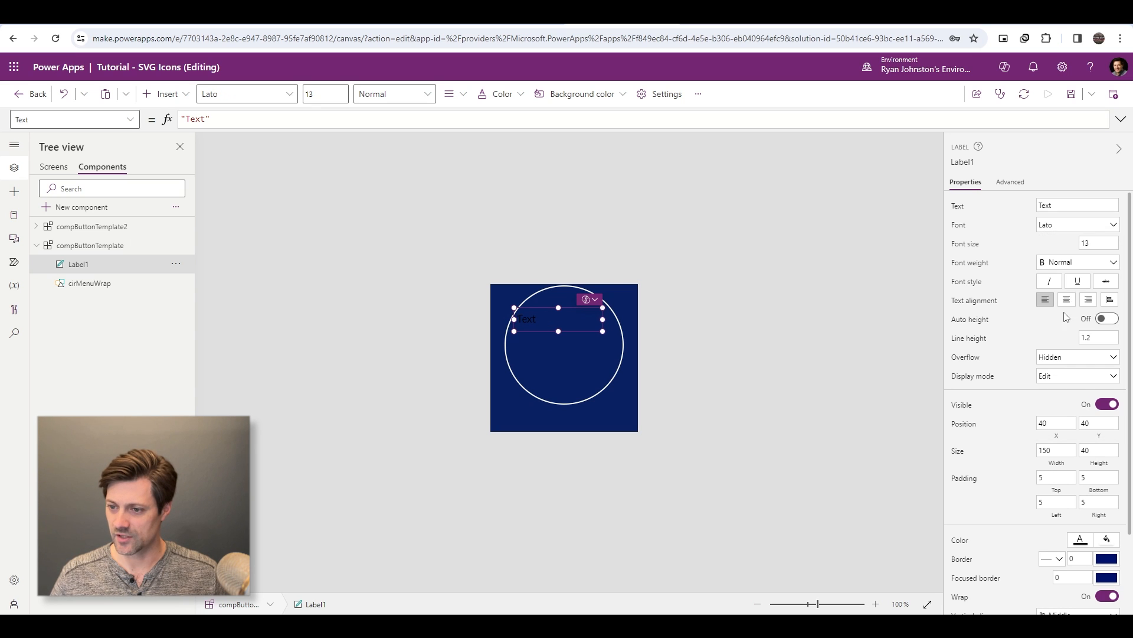
click(1062, 309)
- Format the label's text as bold, white and center-aligned
click(1103, 262)
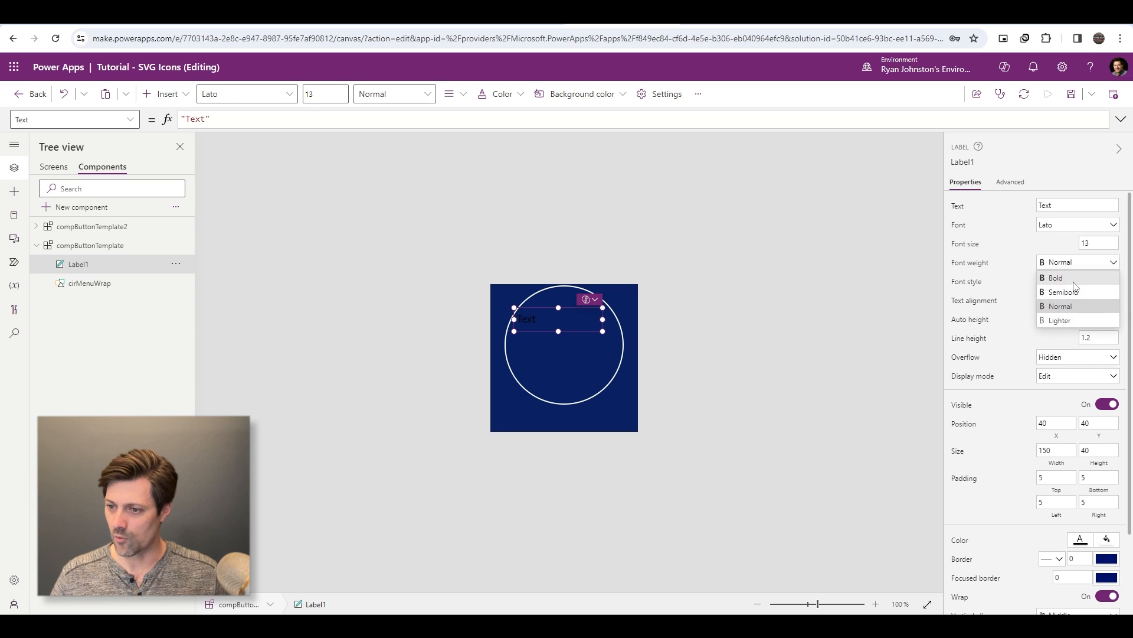
click(1089, 279)
click(1081, 538)
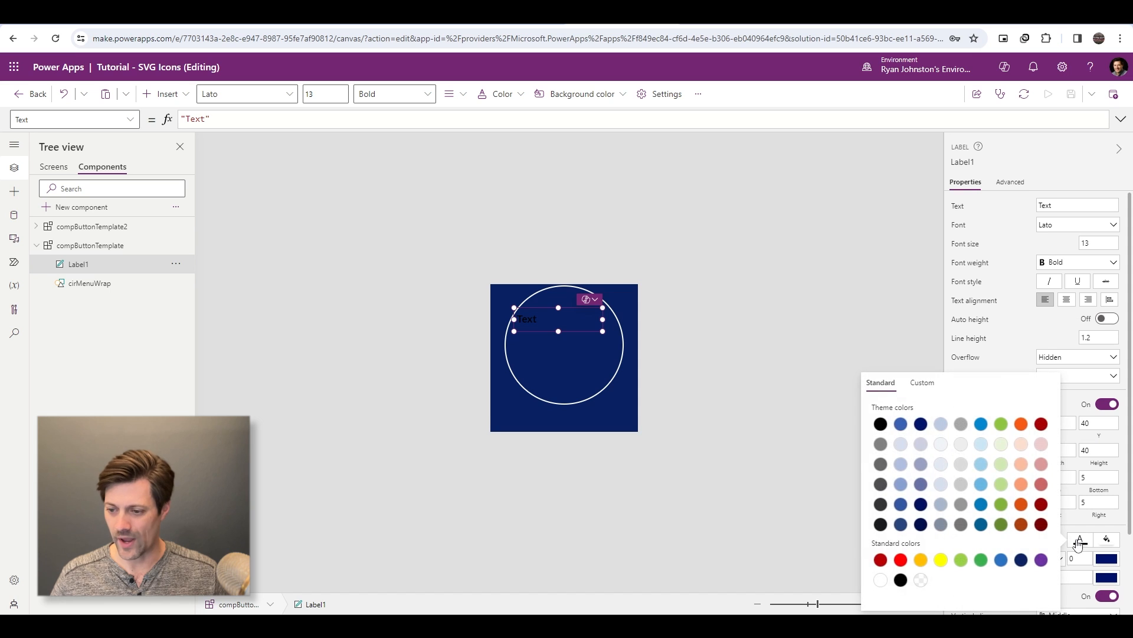
click(886, 580)
click(1067, 300)
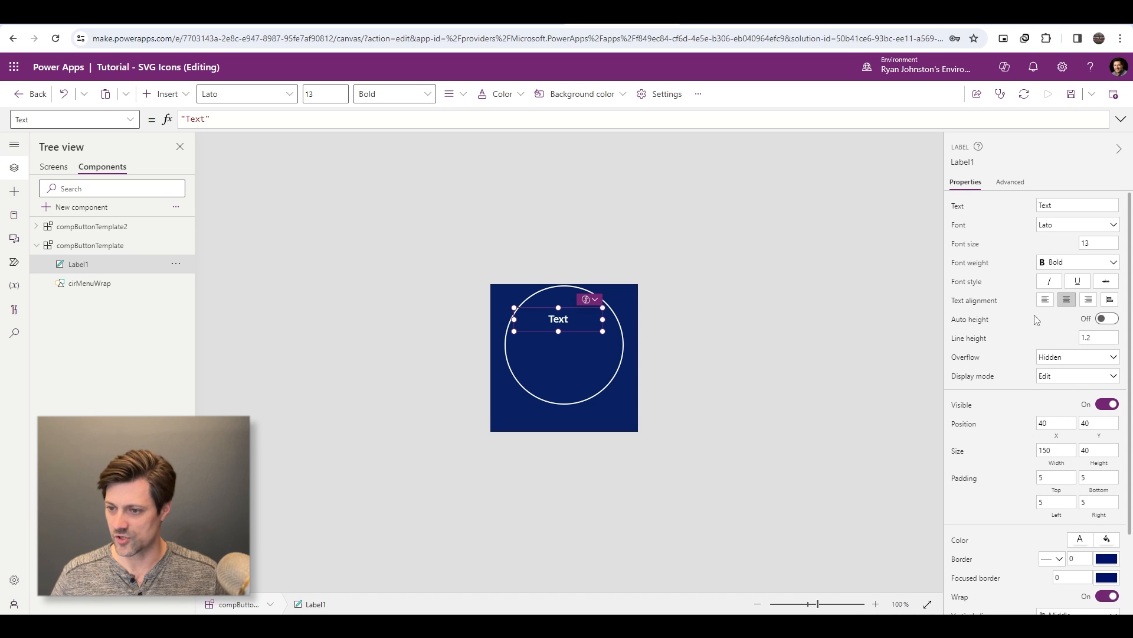
- Center the label horizontally by setting its X formula to Parent.Width/2 - Self.Width/2
click(1056, 422)
click(400, 117)
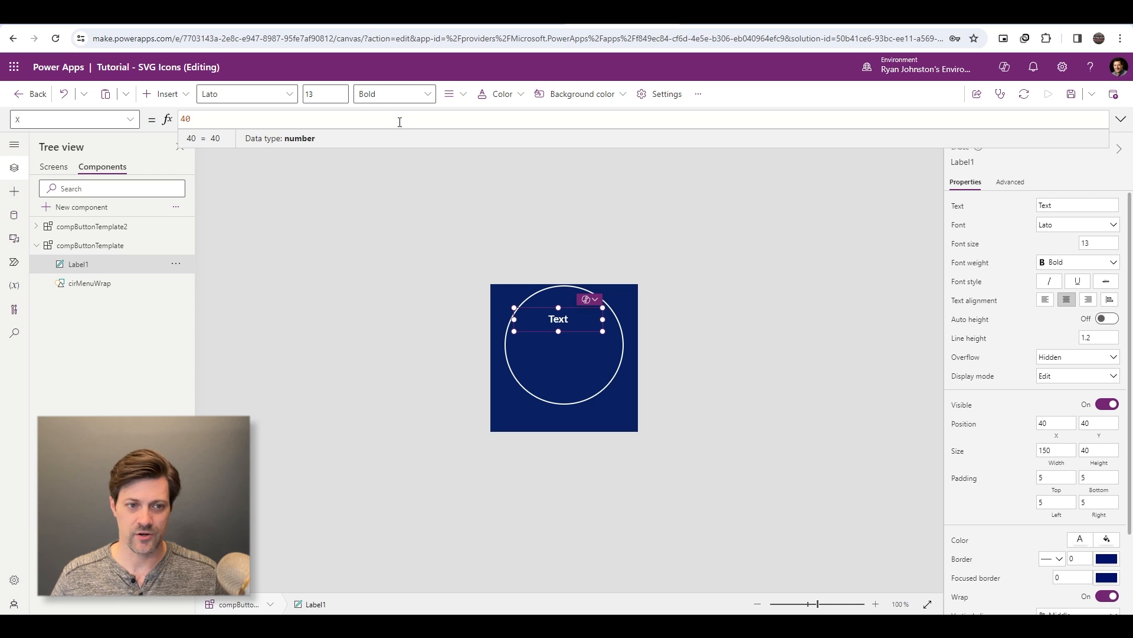
key(ctrl+a)
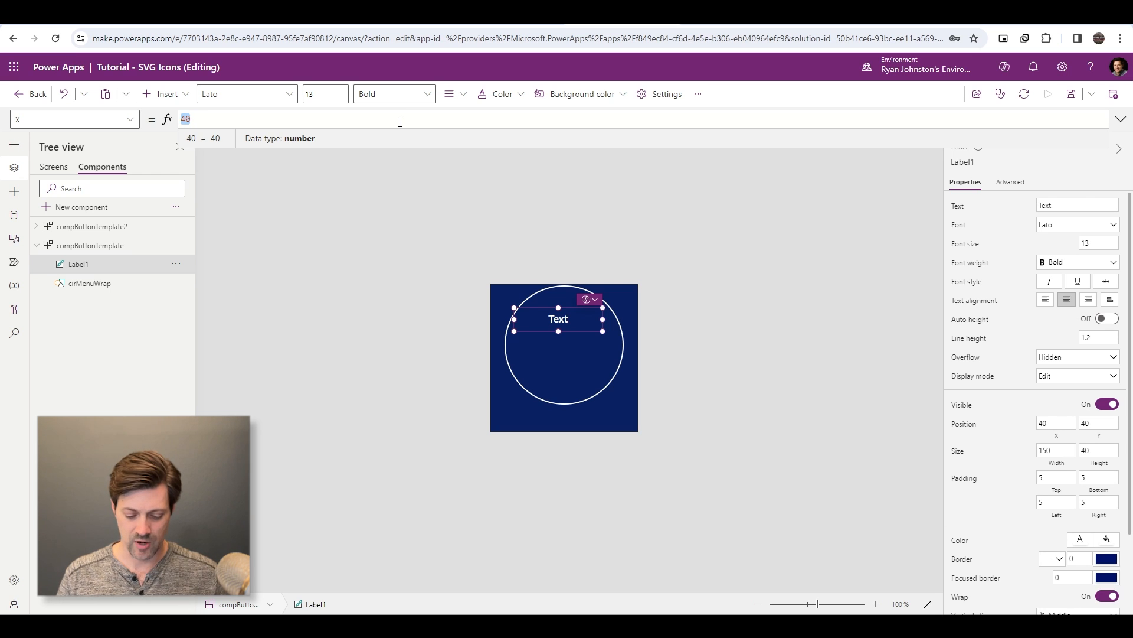
text(Parent)
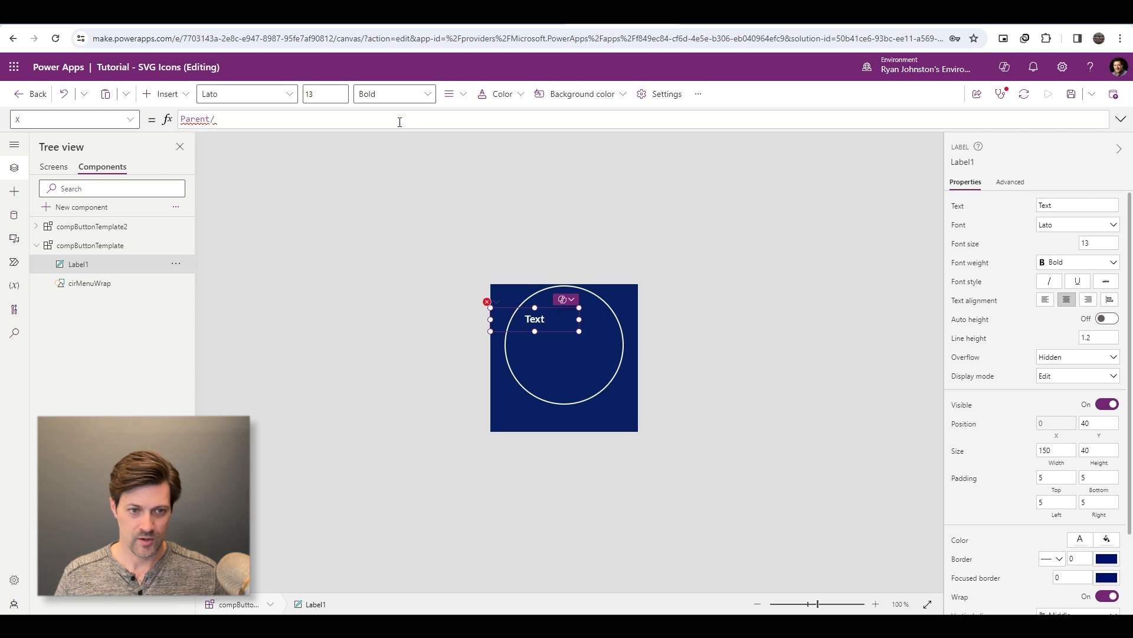
text(.Width)
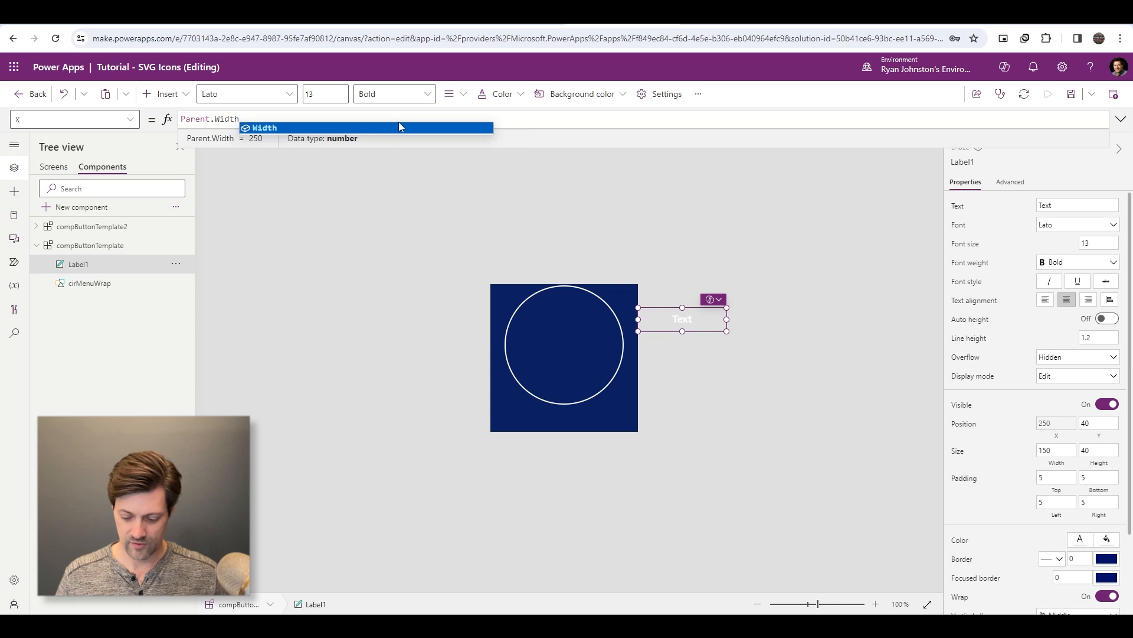
text(/2 - Sel)
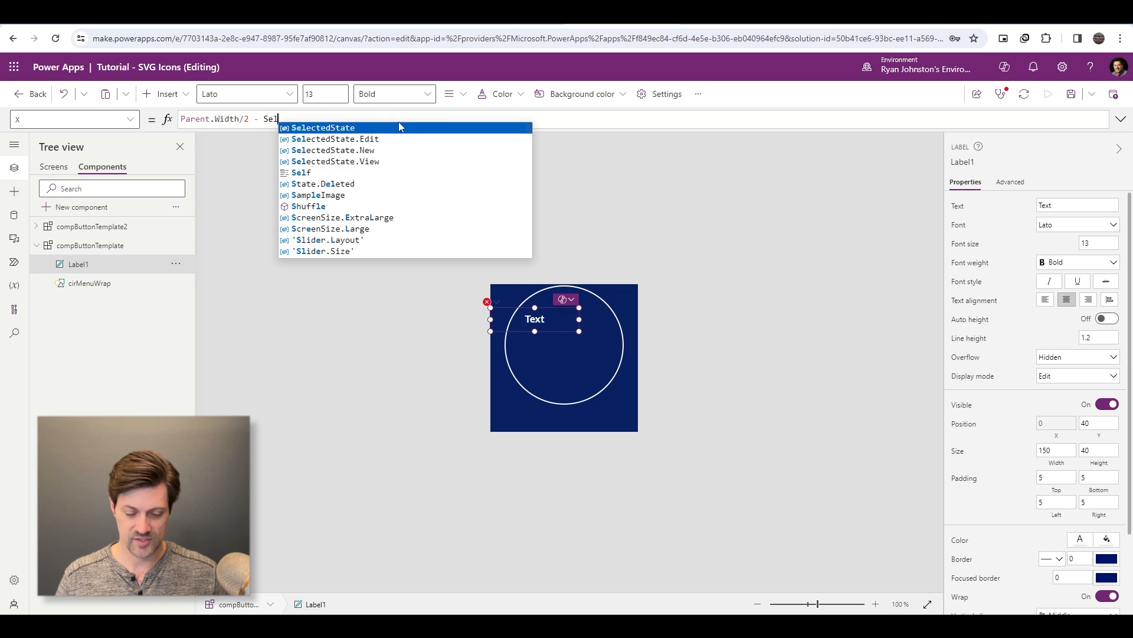
text(f.Width/2)
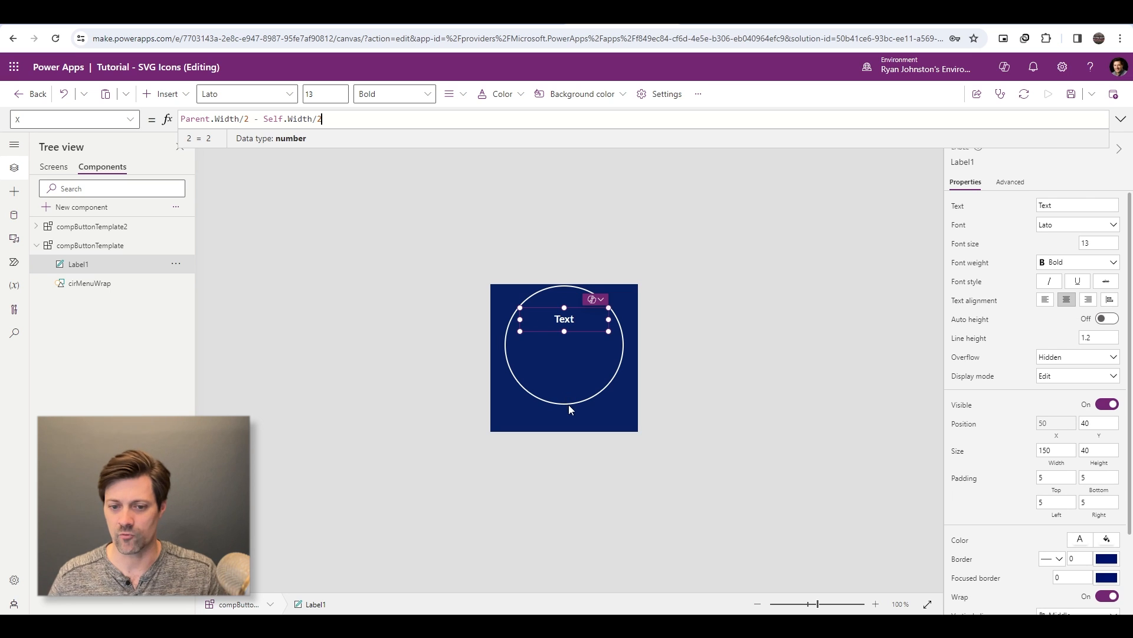
- Place the label directly below the circle by setting its Y formula to cirMenuWrap.Y + cirMenuWrap.Height
click(1097, 426)
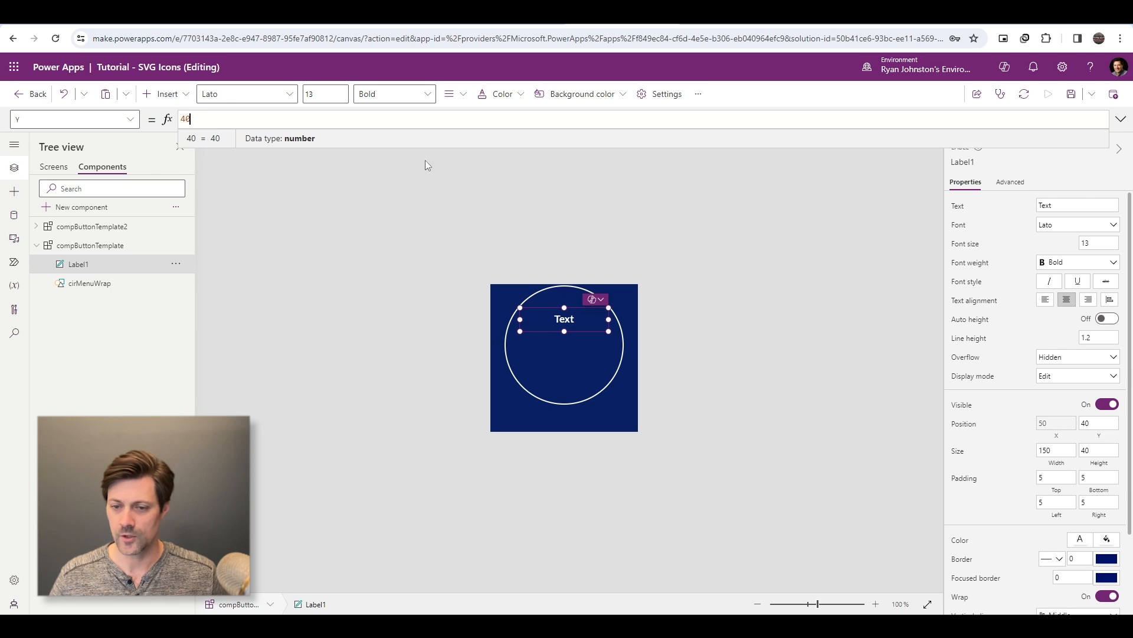
double_click(417, 115)
text(cirMe)
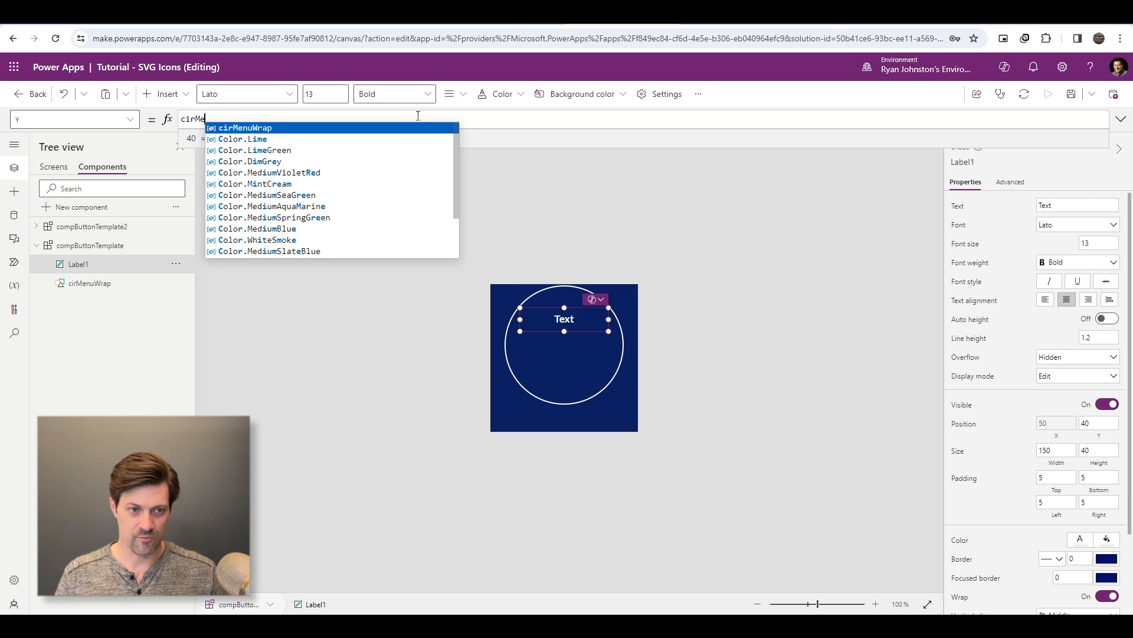
text(nuWrap.)
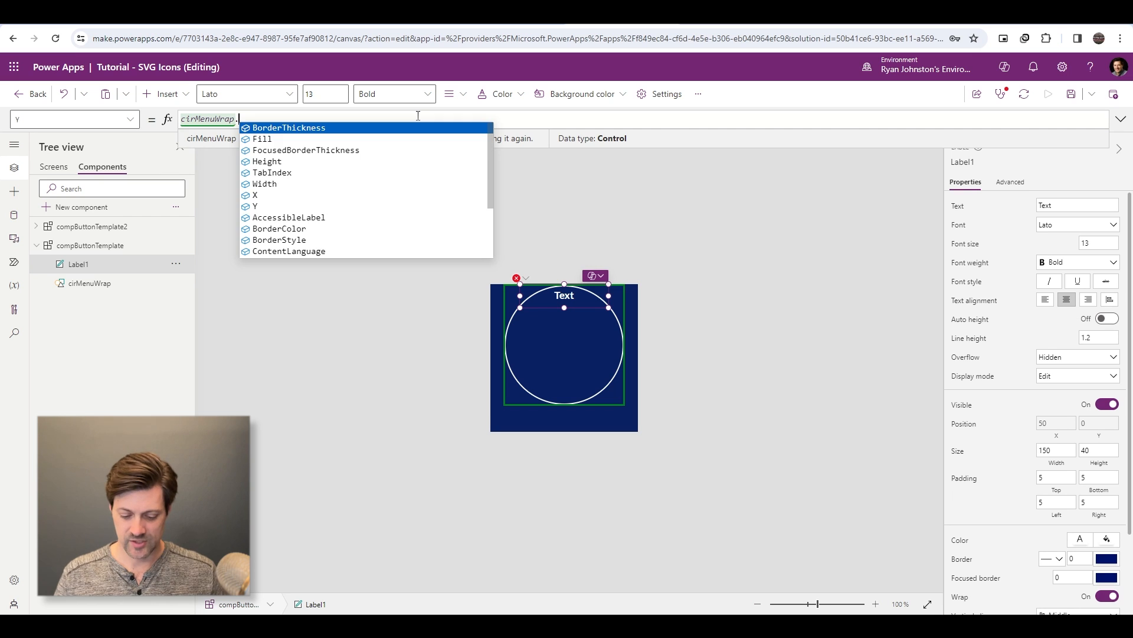
text(Y +)
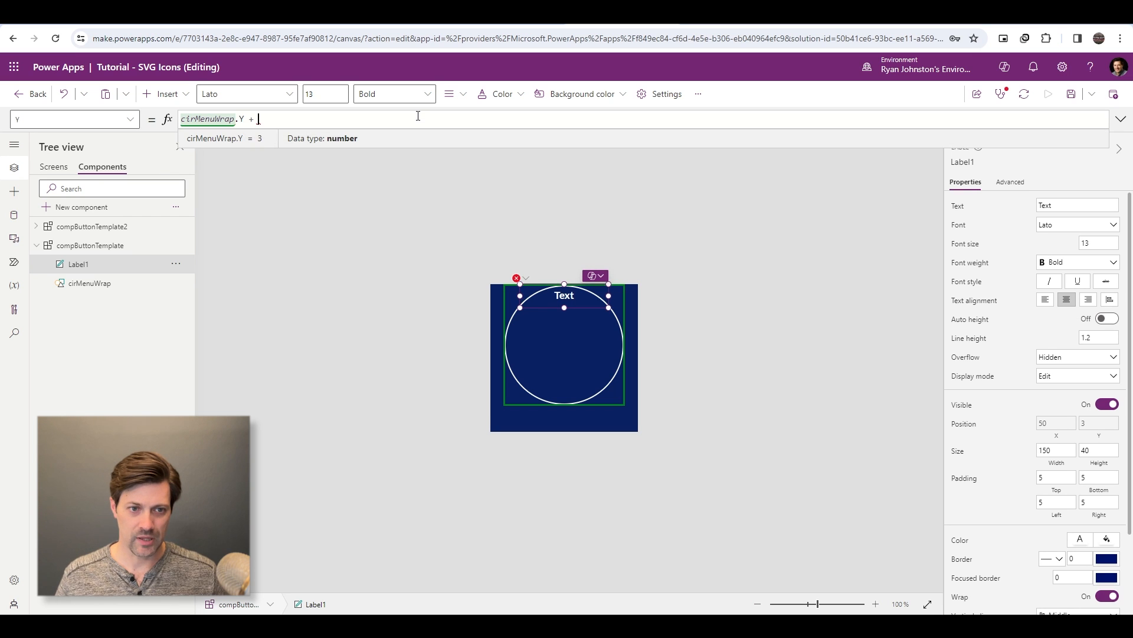
text( cirMenuWrap)
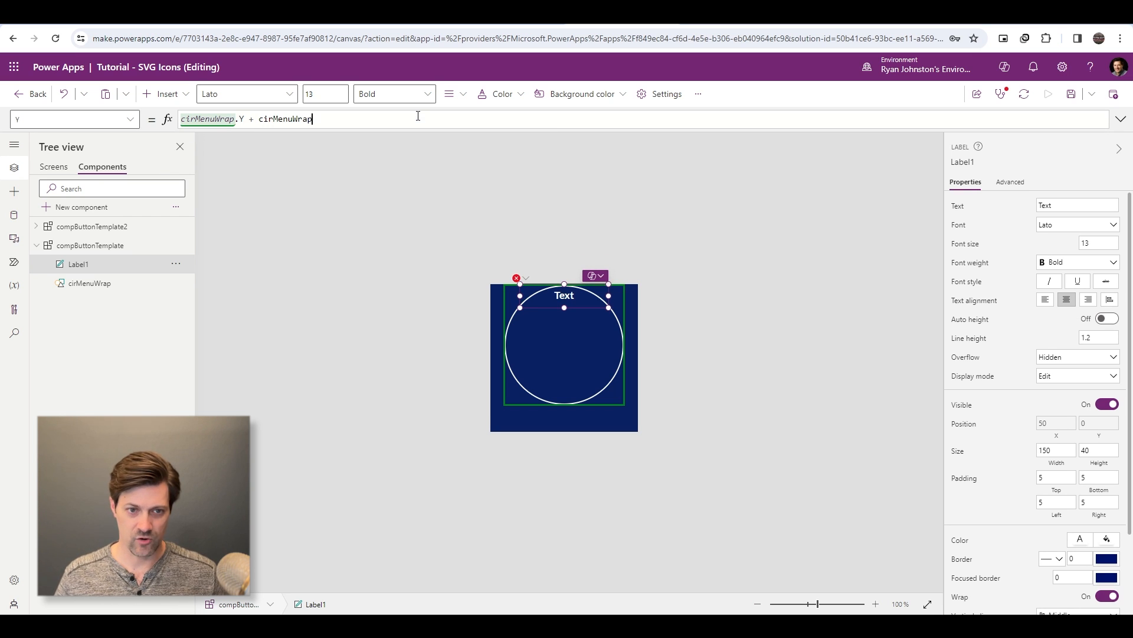
text(.Height)
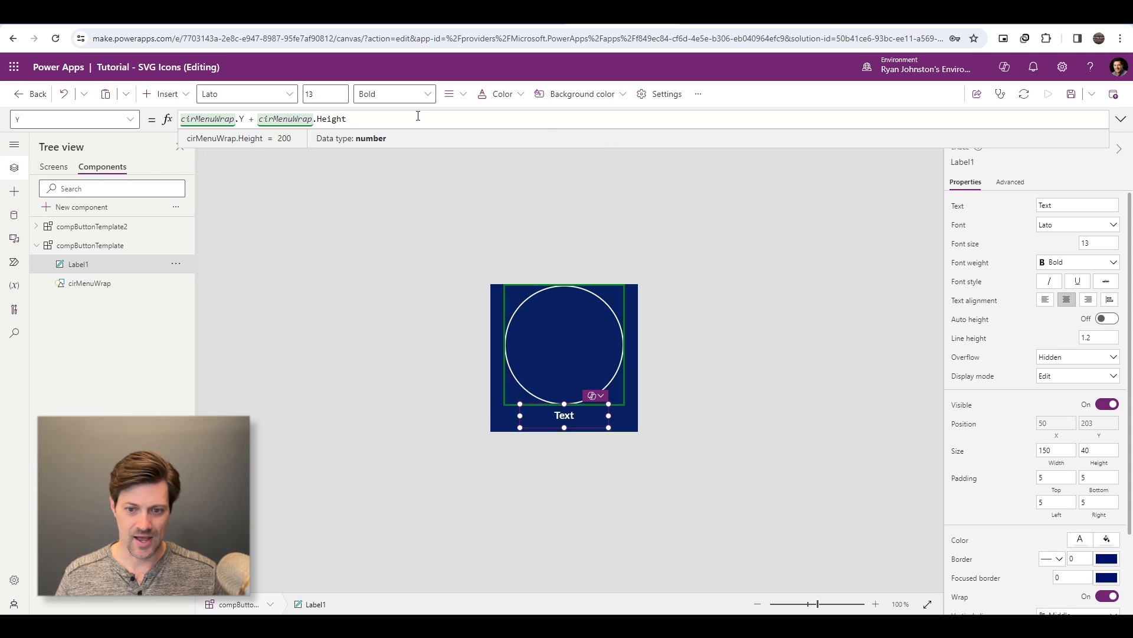
- Rename the label to lblMenuTitle
double_click(83, 264)
text(lblMenuTitle)
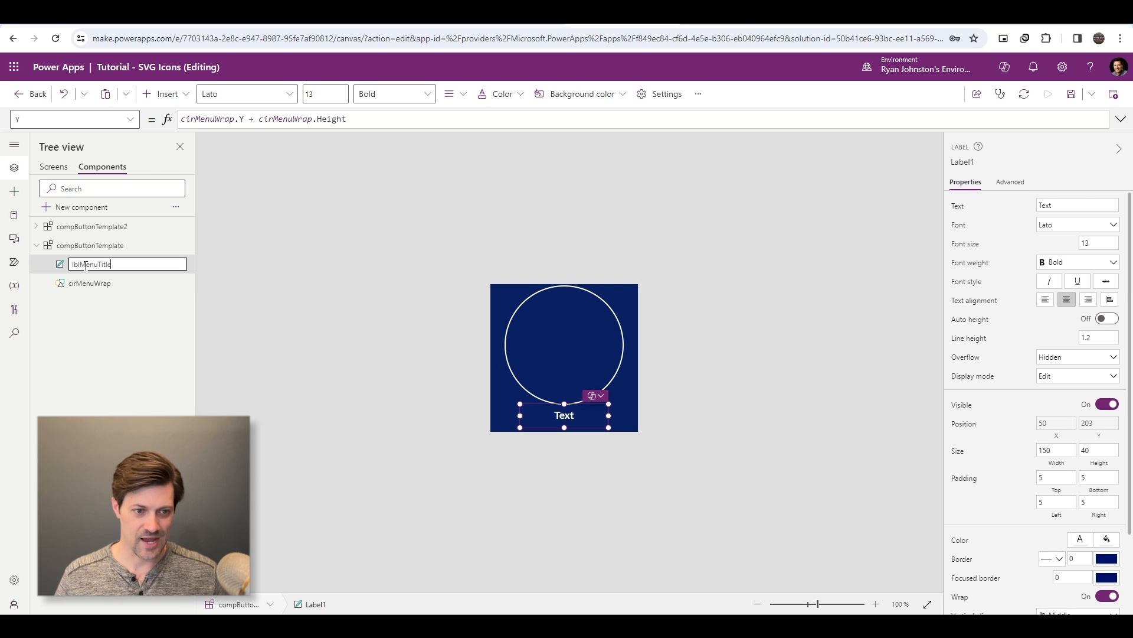
key(Return)
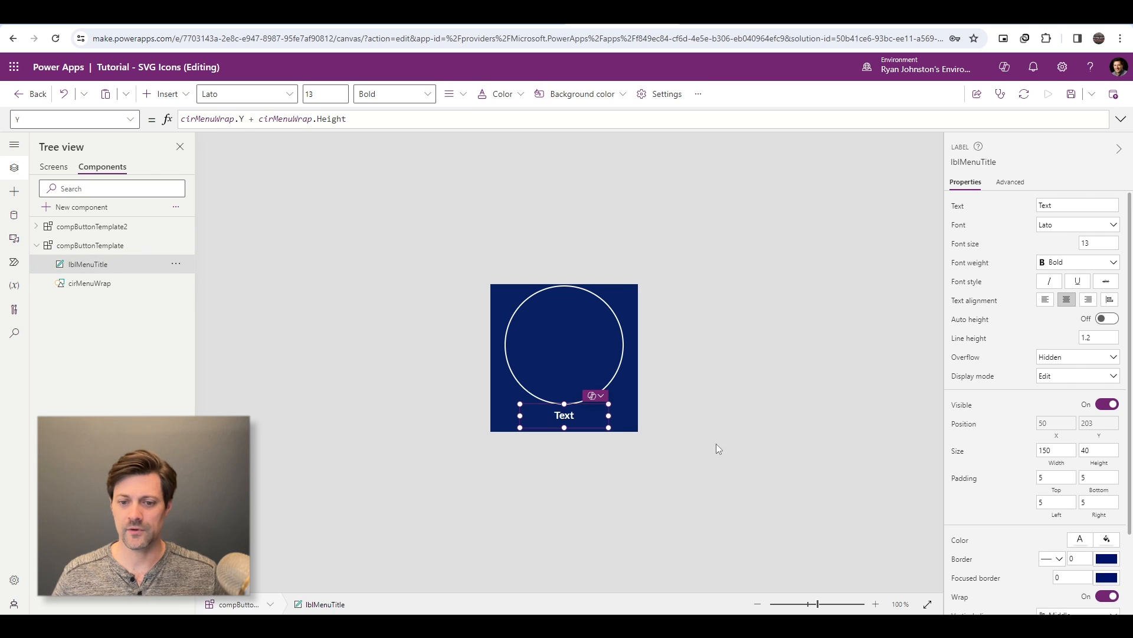
- Select the compButtonTemplate component and insert an image control into it
click(508, 341)
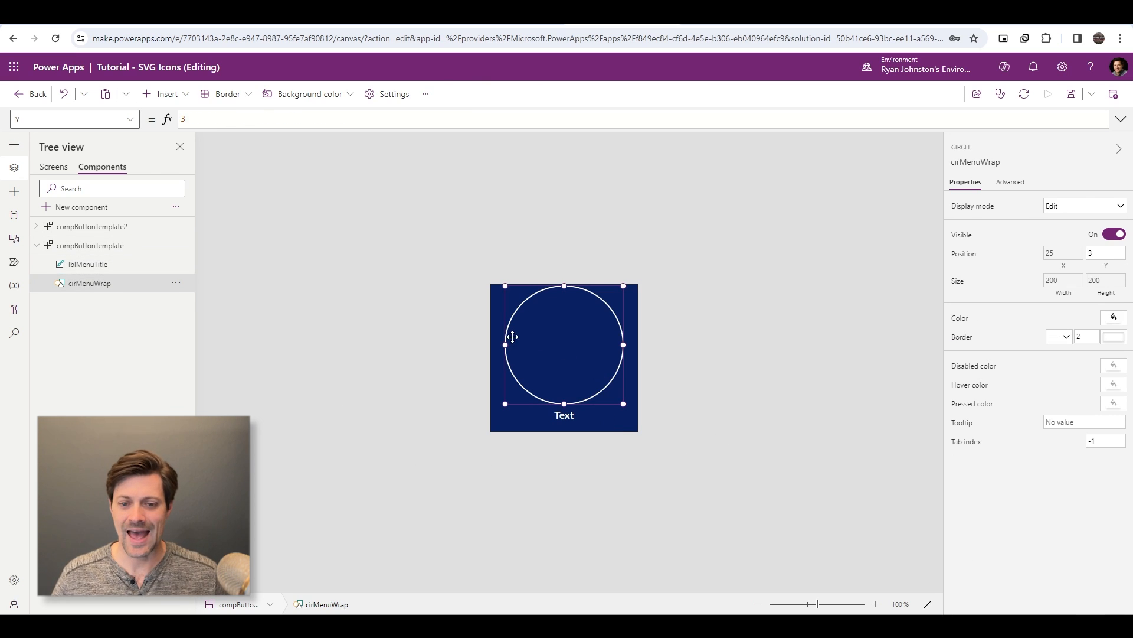
click(666, 270)
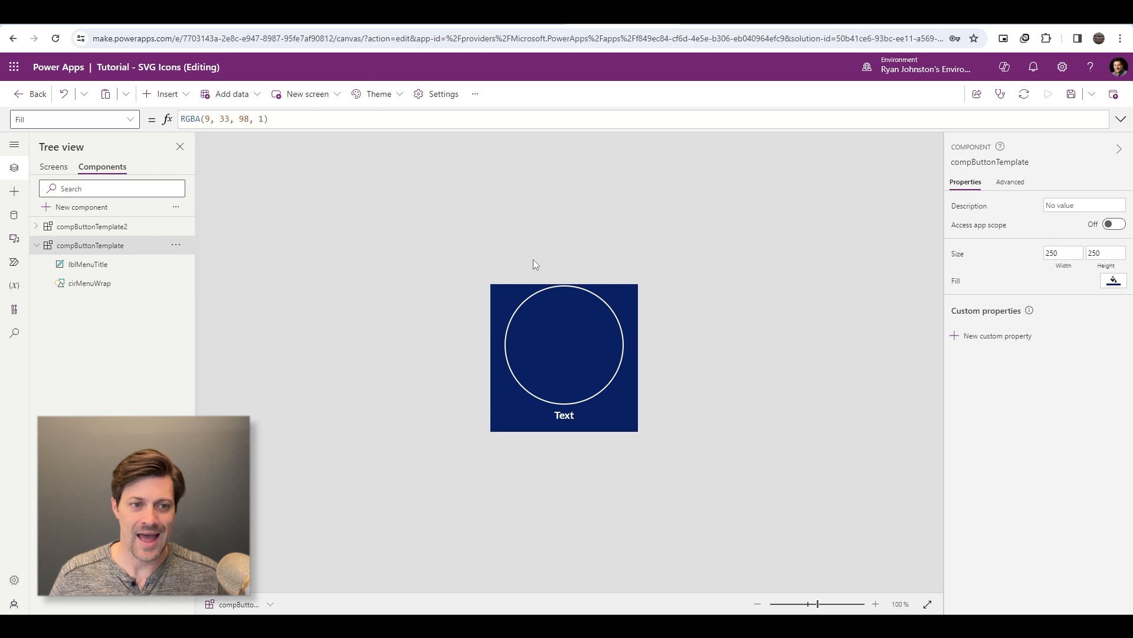
click(164, 94)
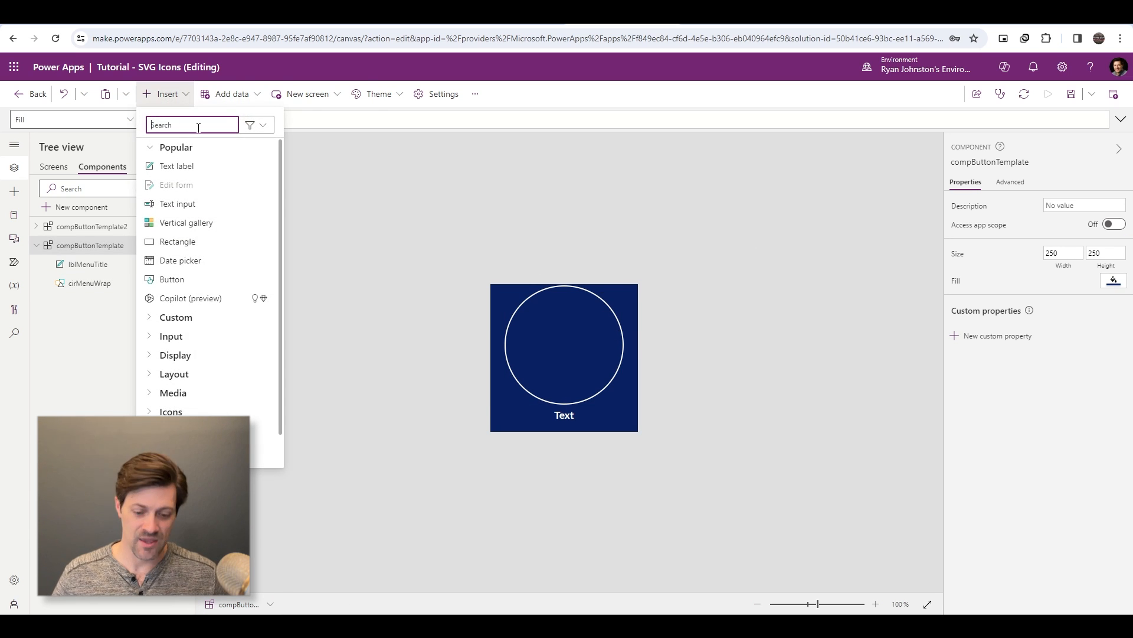
text(image)
click(180, 168)
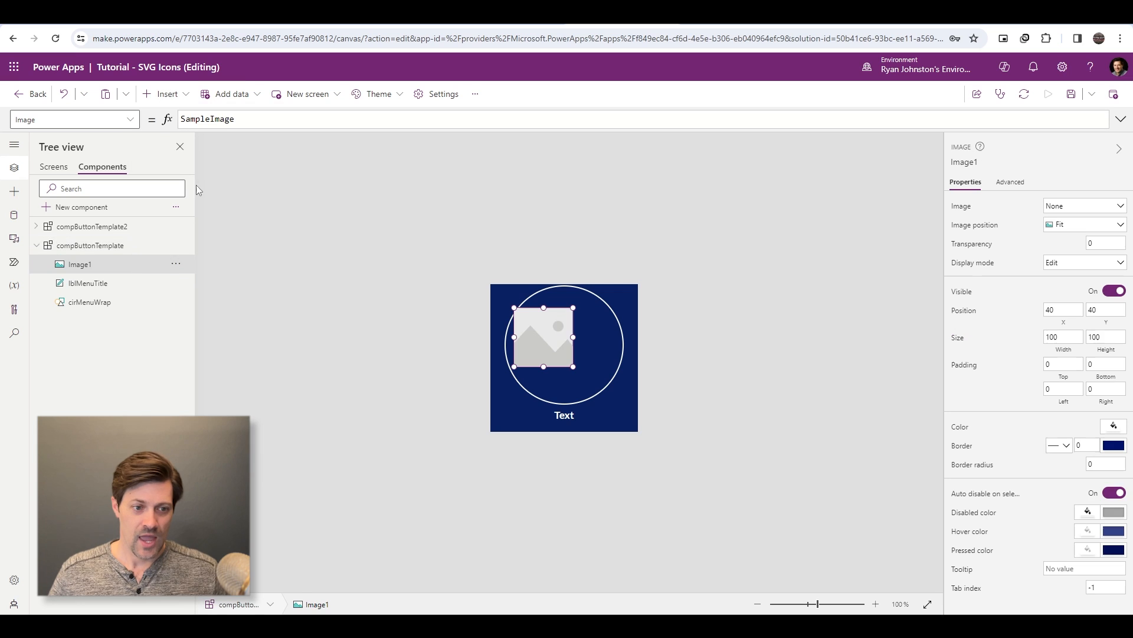
- Rename the image control to imgIcoMenu
double_click(85, 267)
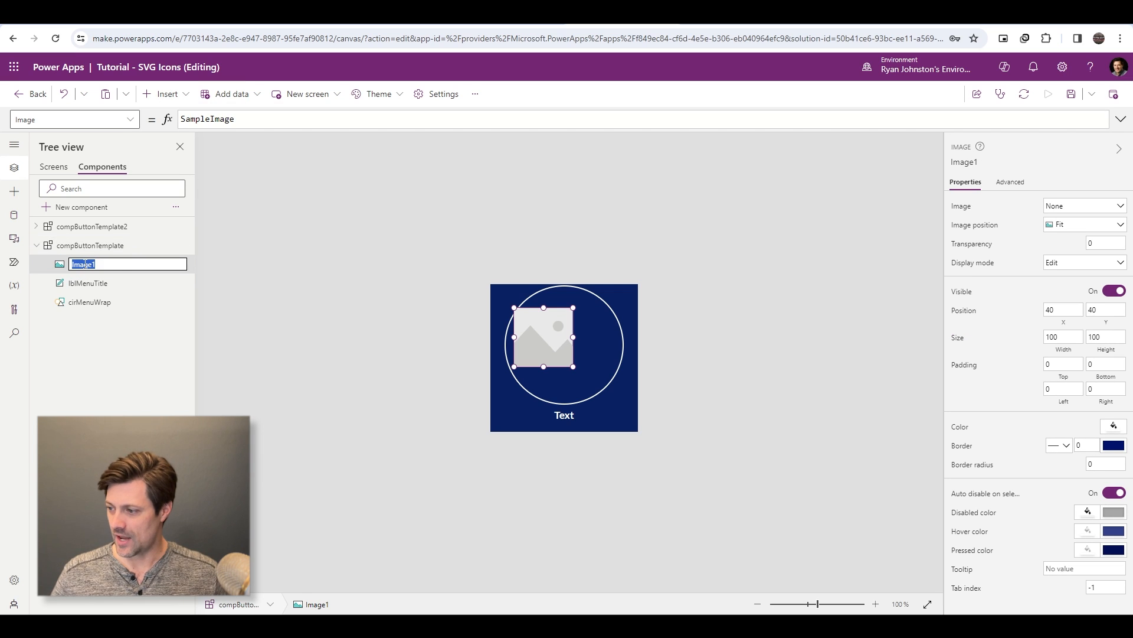
text(img)
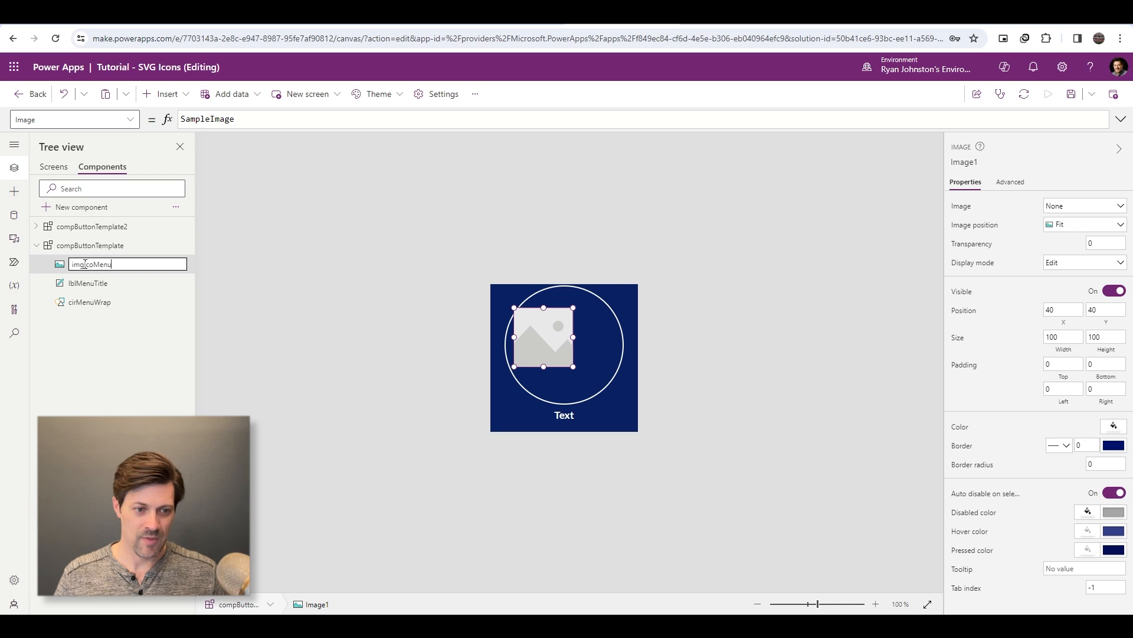
text(IcoMenu)
key(Return)
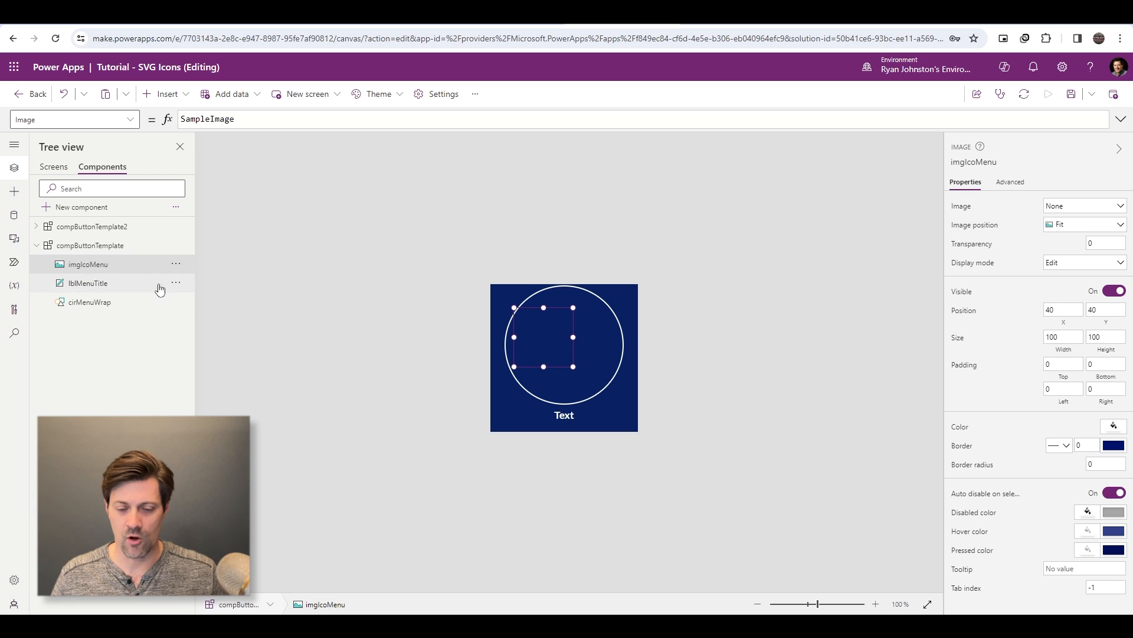
double_click(91, 263)
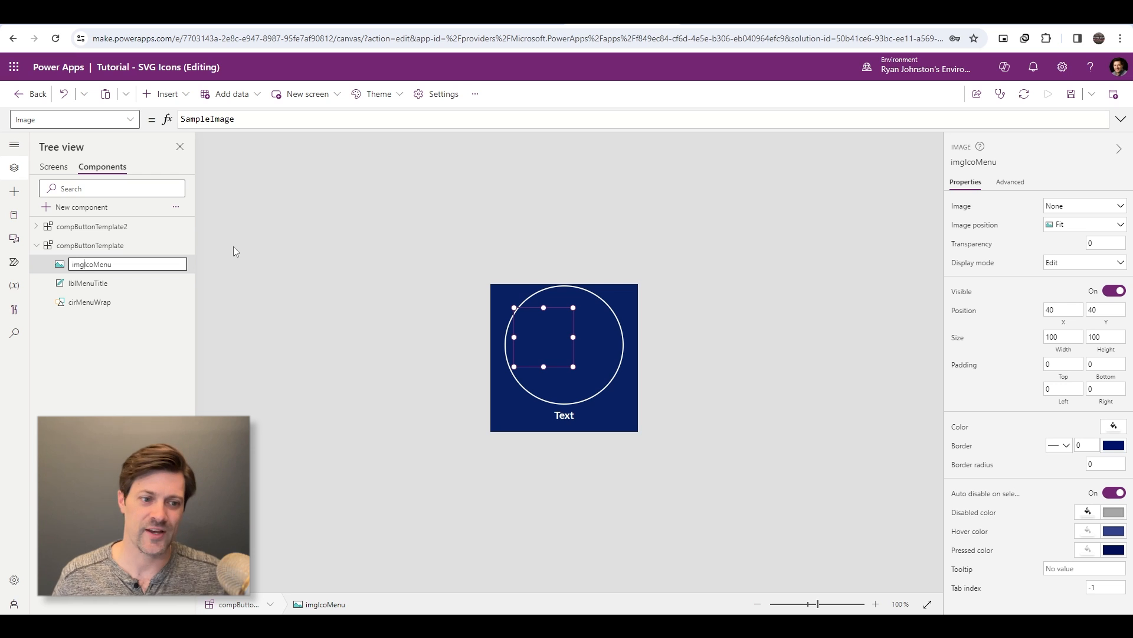
key(shift+Right)
key(shift+Right)
key(shift+Right)
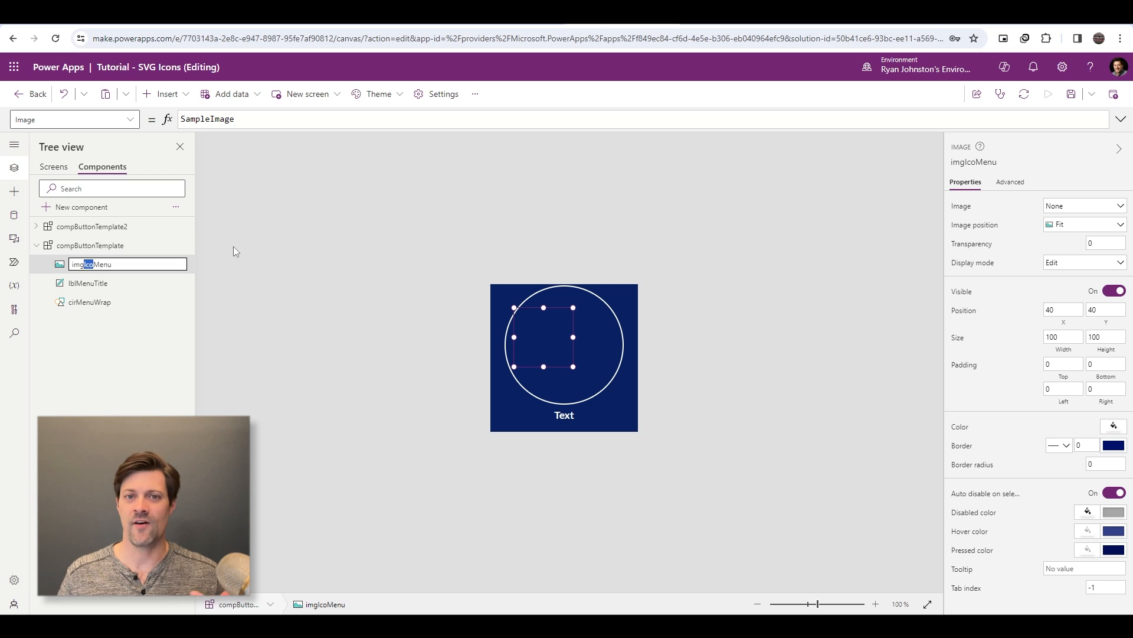
key(Return)
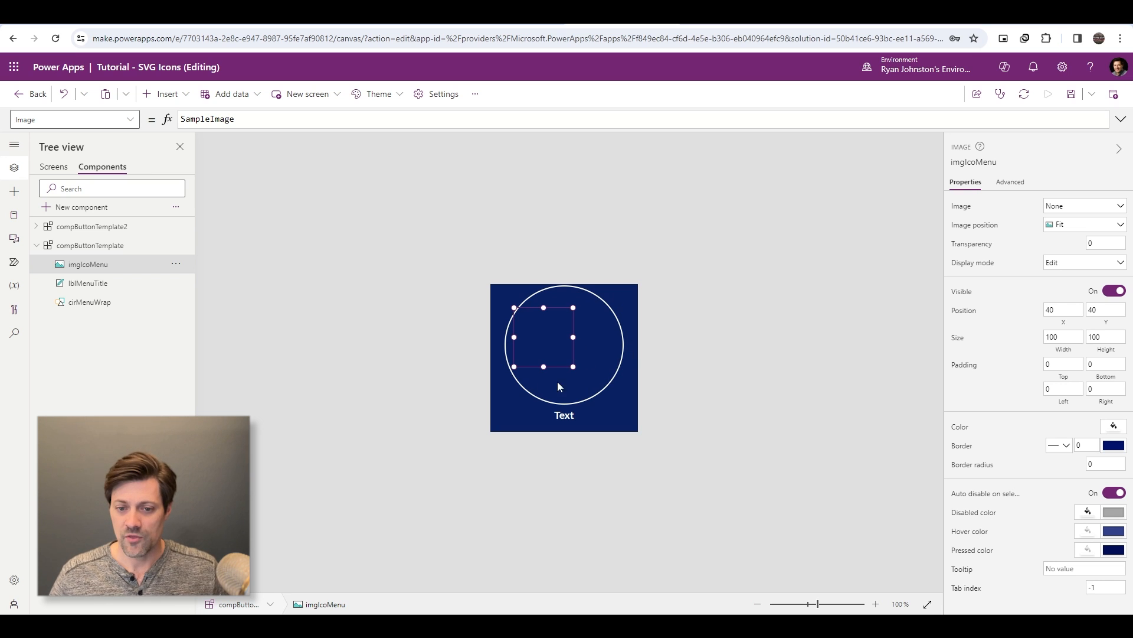
- Center imgIcoMenu horizontally in the component by setting its X formula to Parent.Width/2 - Self.Width/2
drag(540, 331, 540, 329)
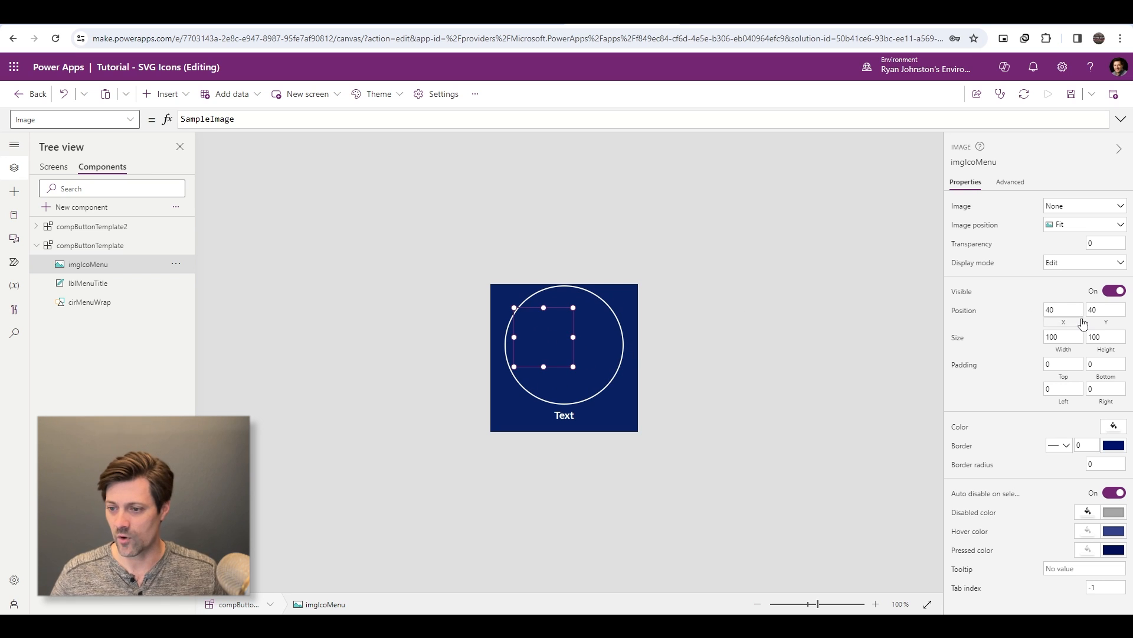
click(1064, 310)
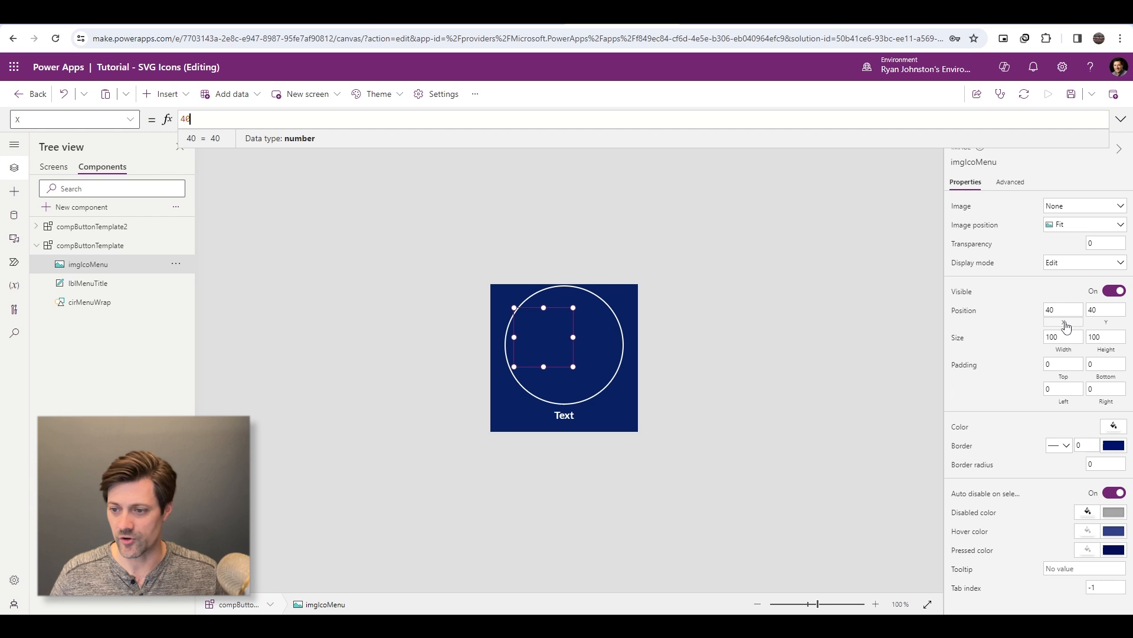
double_click(445, 120)
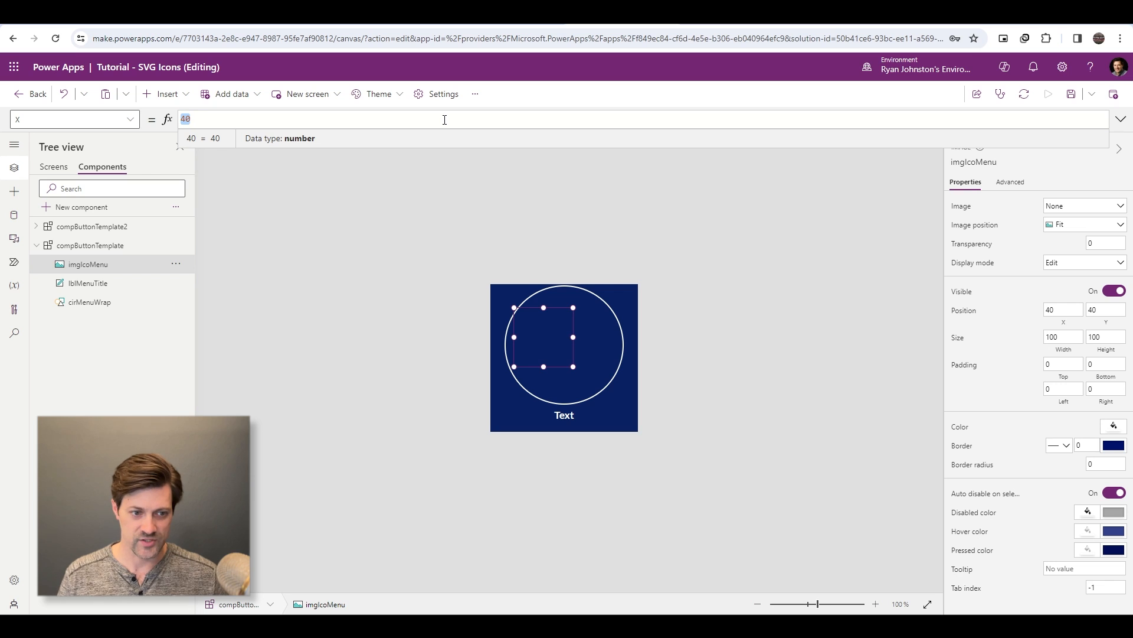
text(Parent.Height)
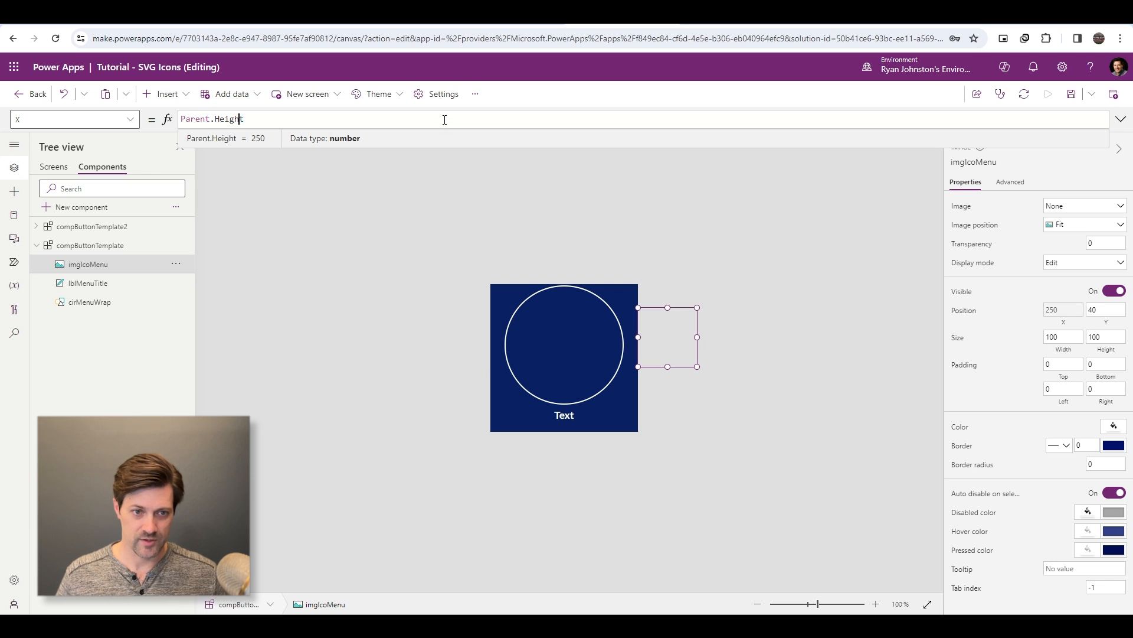
key(BackSpace)
key(BackSpace)
key(BackSpace)
key(BackSpace)
key(BackSpace)
key(BackSpace)
text(Wi)
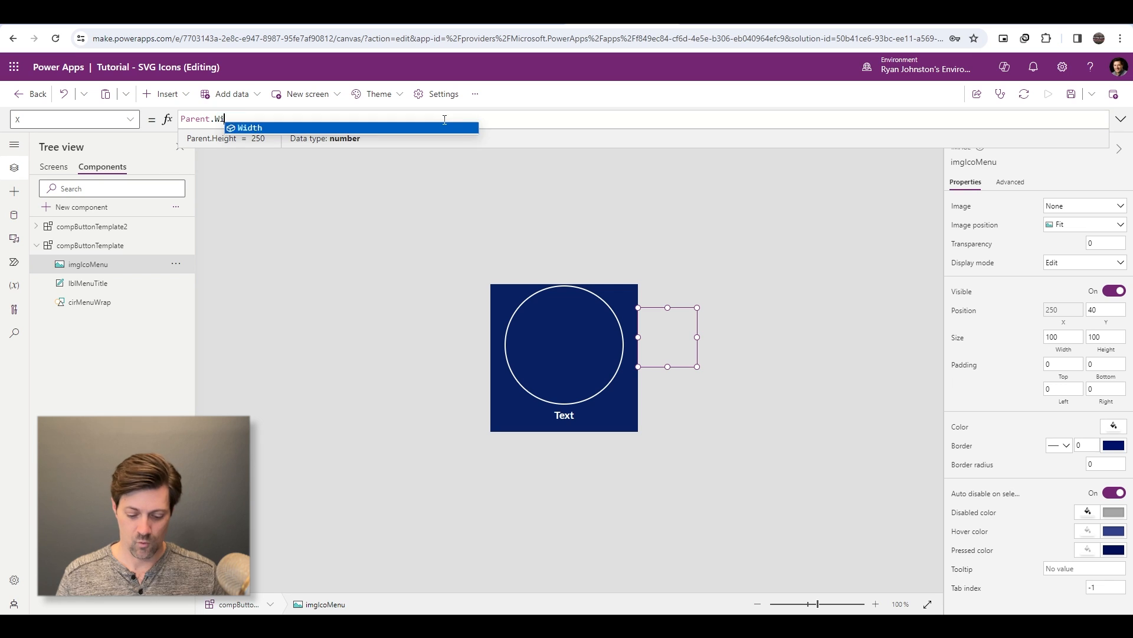
text(dth/2)
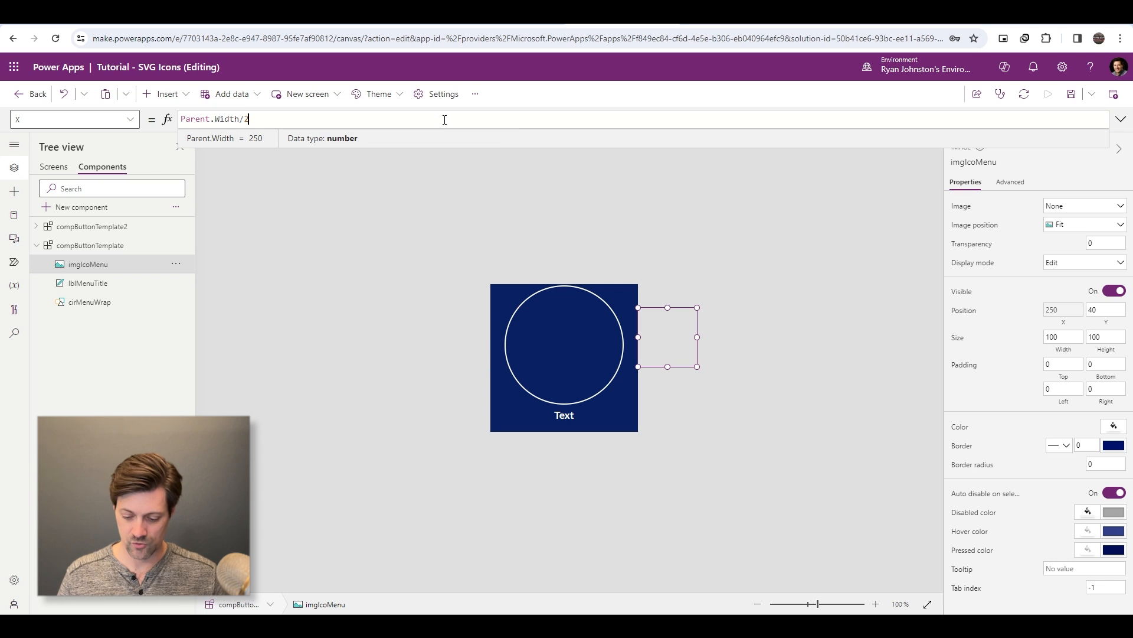
text( - Self.Width/2)
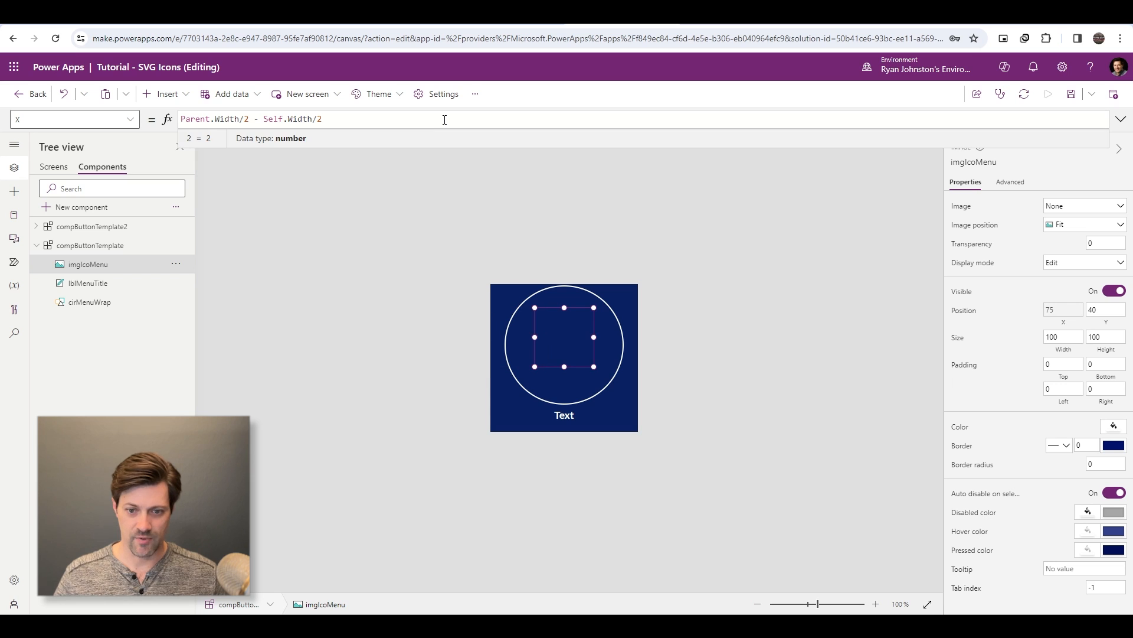
- Center imgIcoMenu vertically within the circle by setting its Y formula to cirMenuWrap.Height / 2 - Self.Height/2 + cirMenuWrap.Y
click(1108, 325)
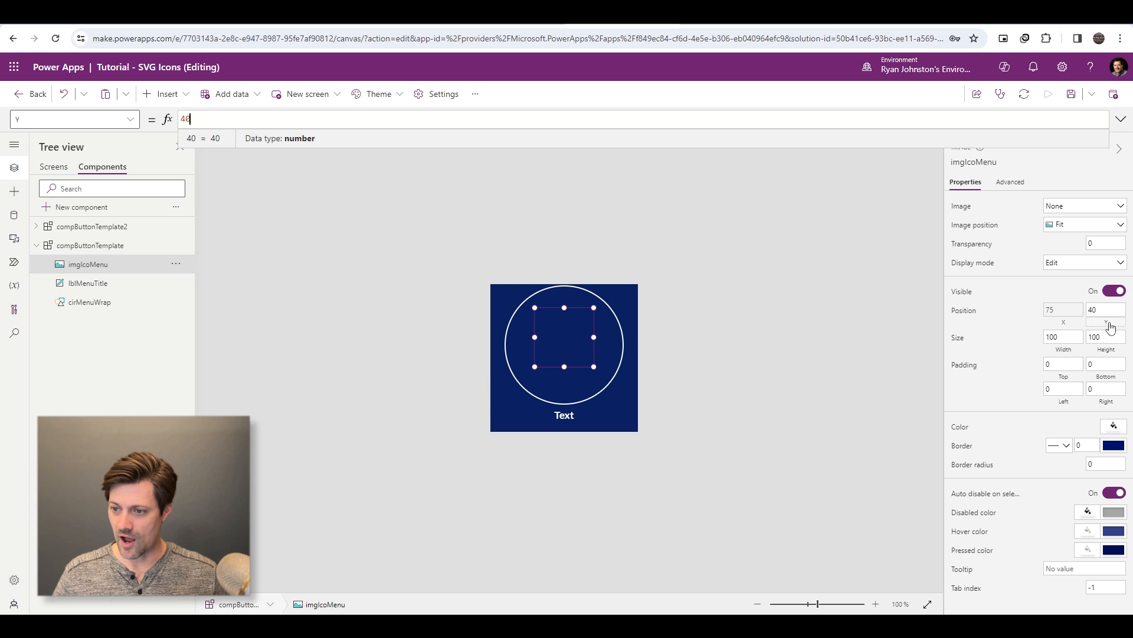
key(ctrl+a)
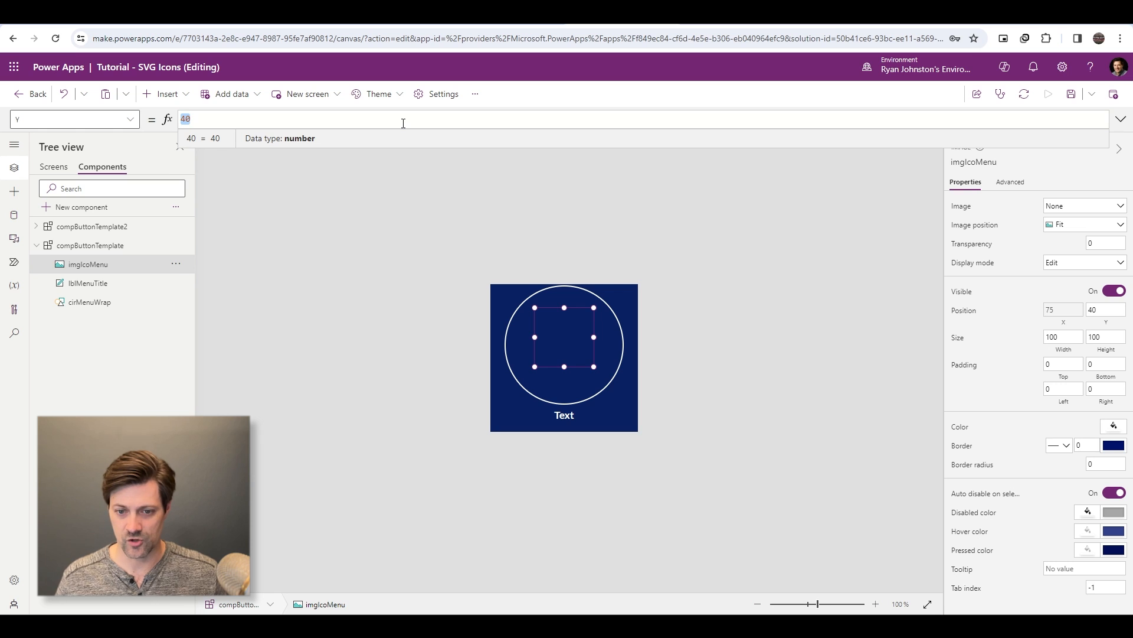
text(cirMenu)
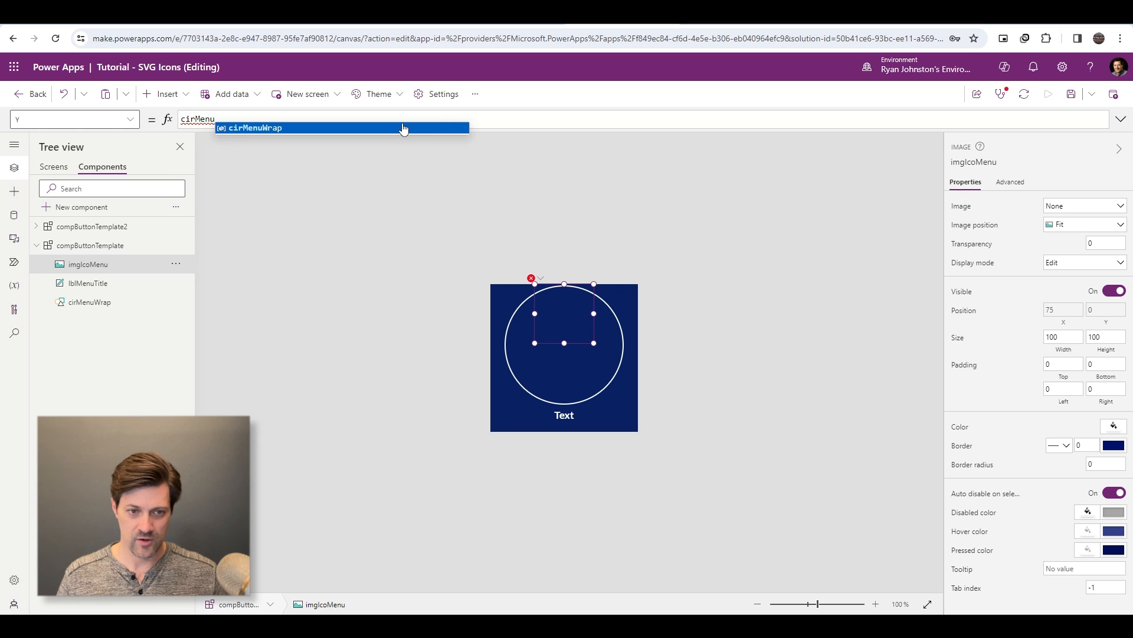
click(404, 128)
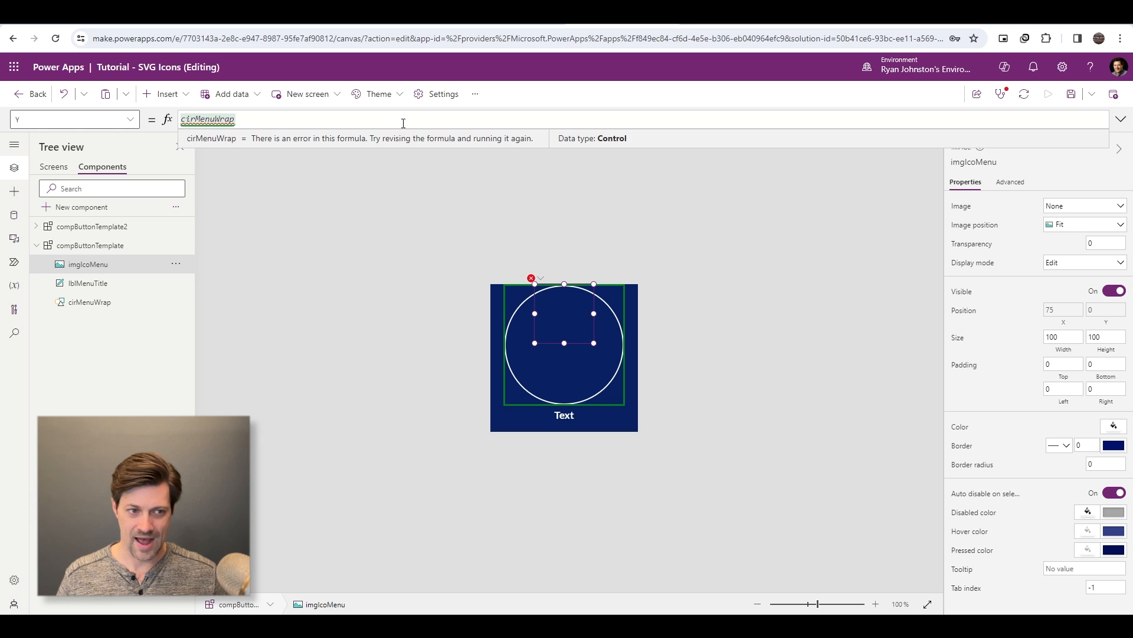
text(.Heig)
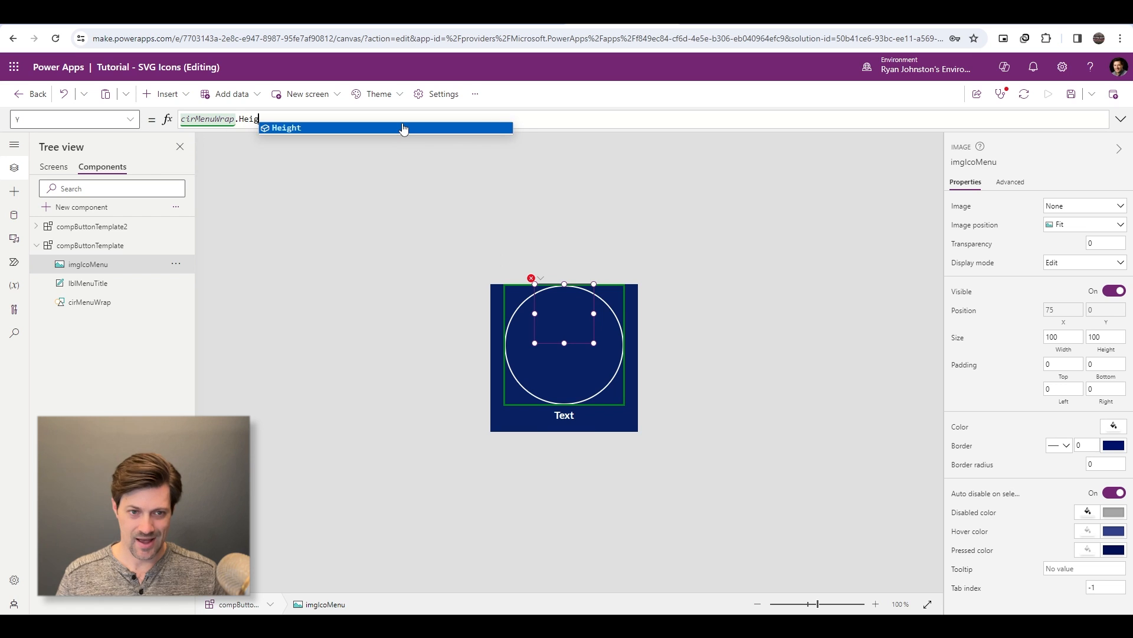
text(ht / 2)
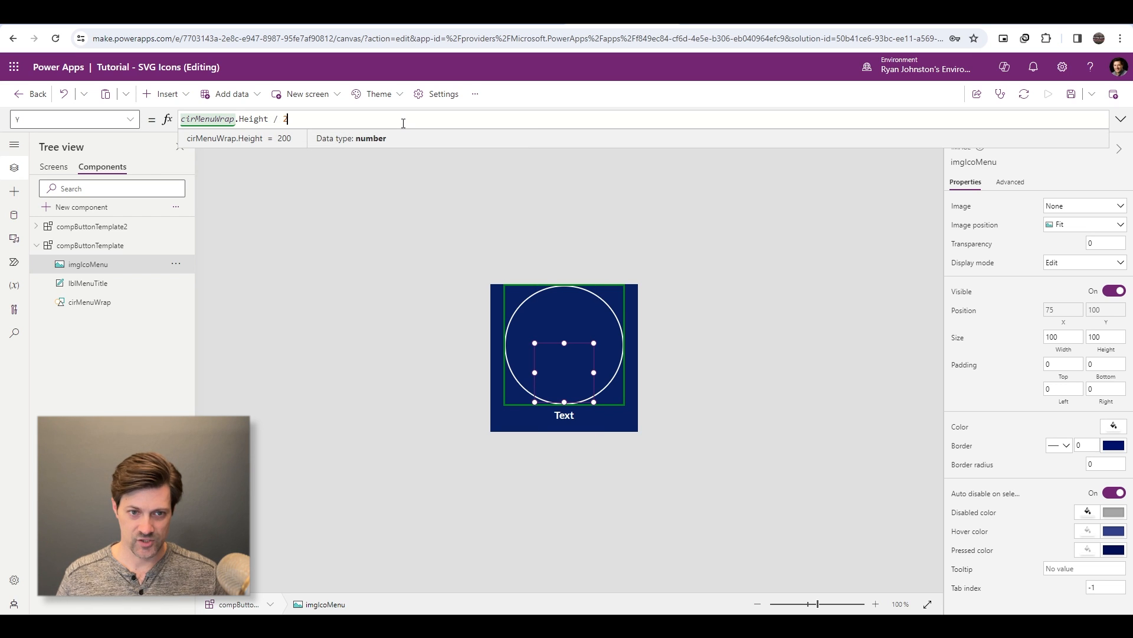
text( - Self.)
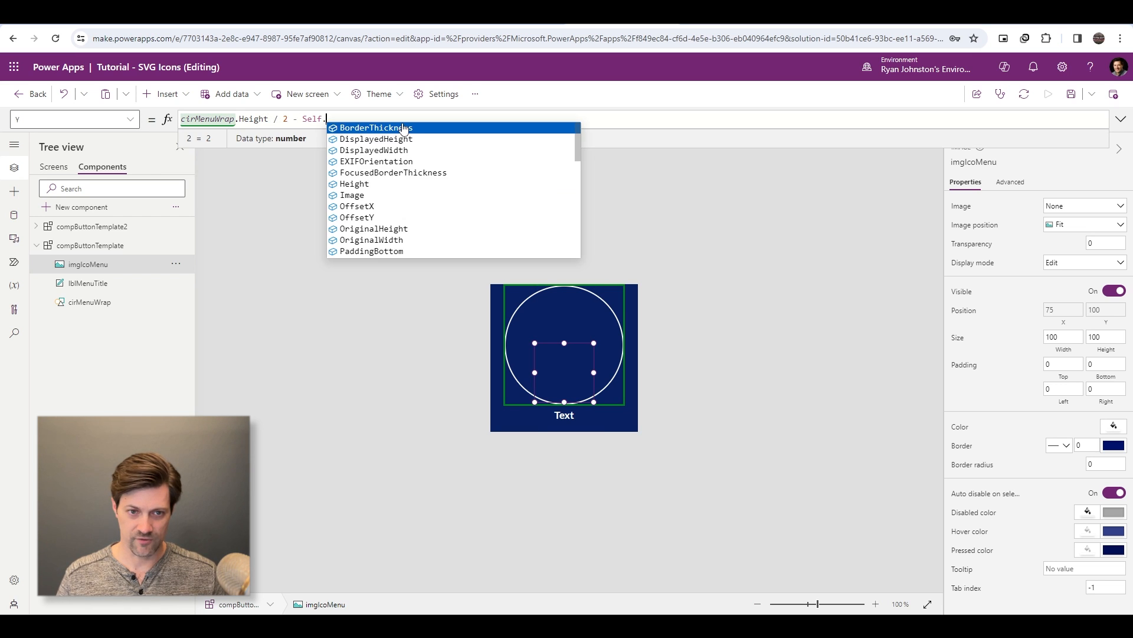
text(Height/2)
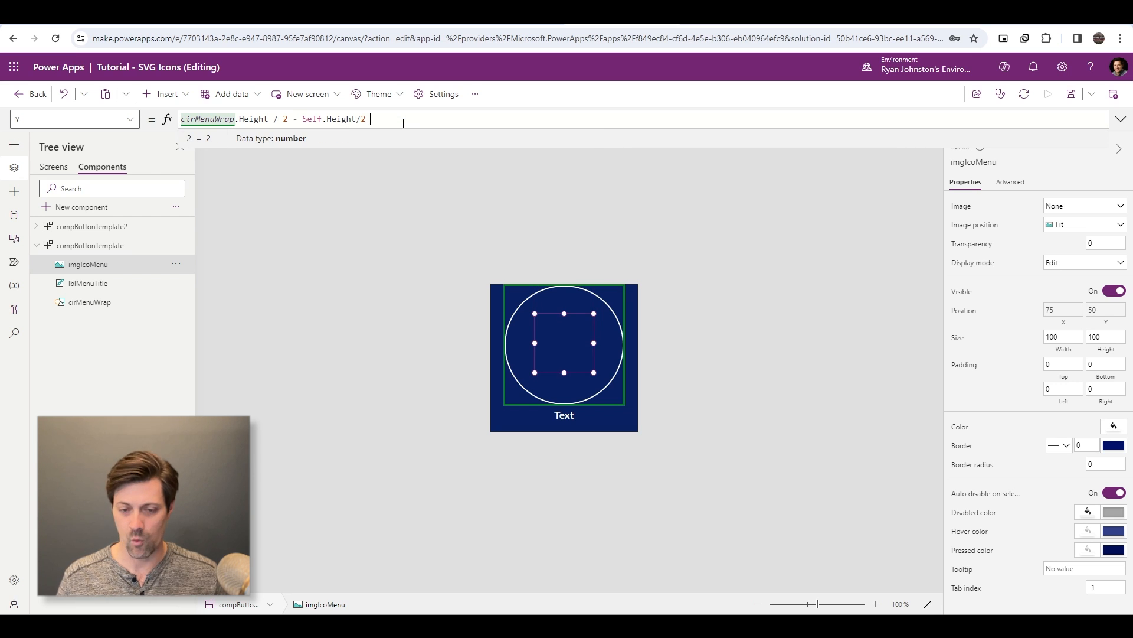
text(+ )
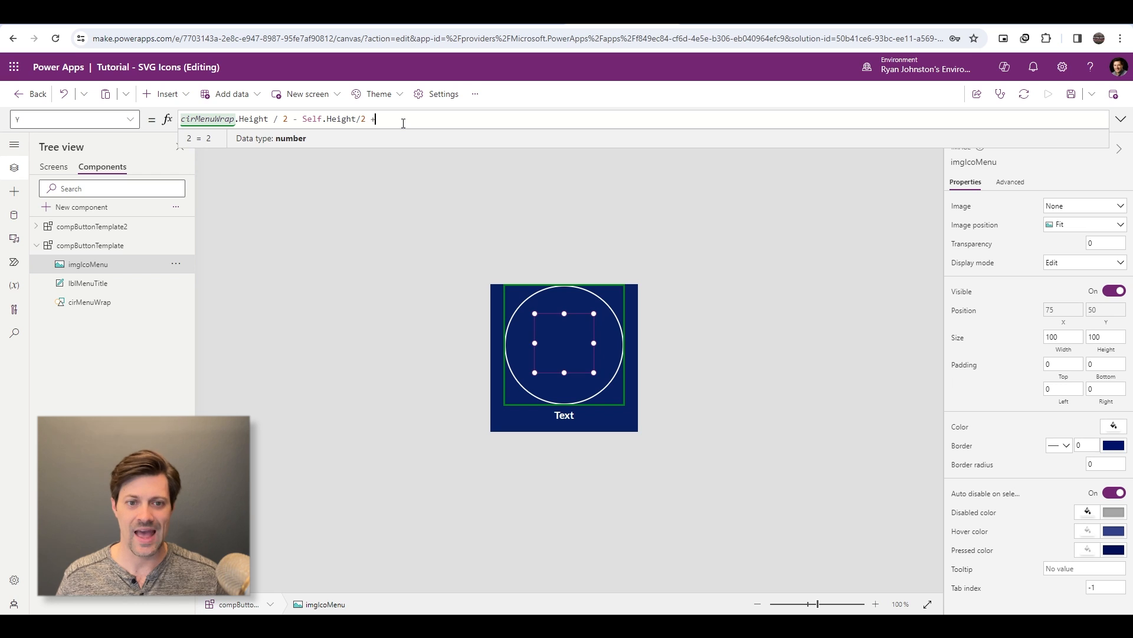
text(cirMenuWrap)
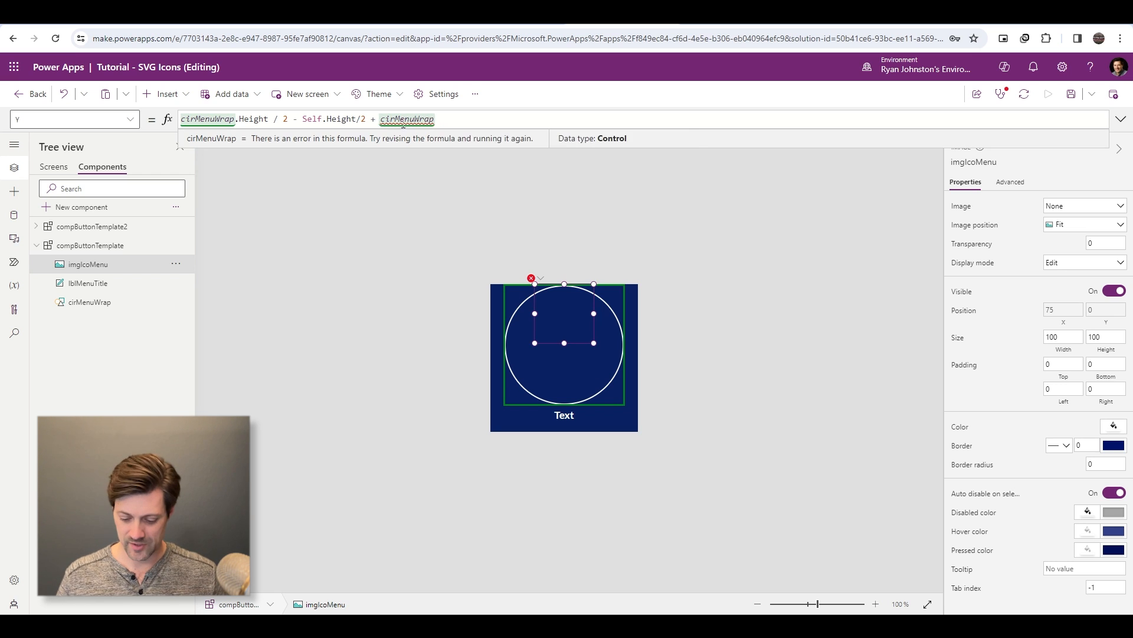
text(.Y)
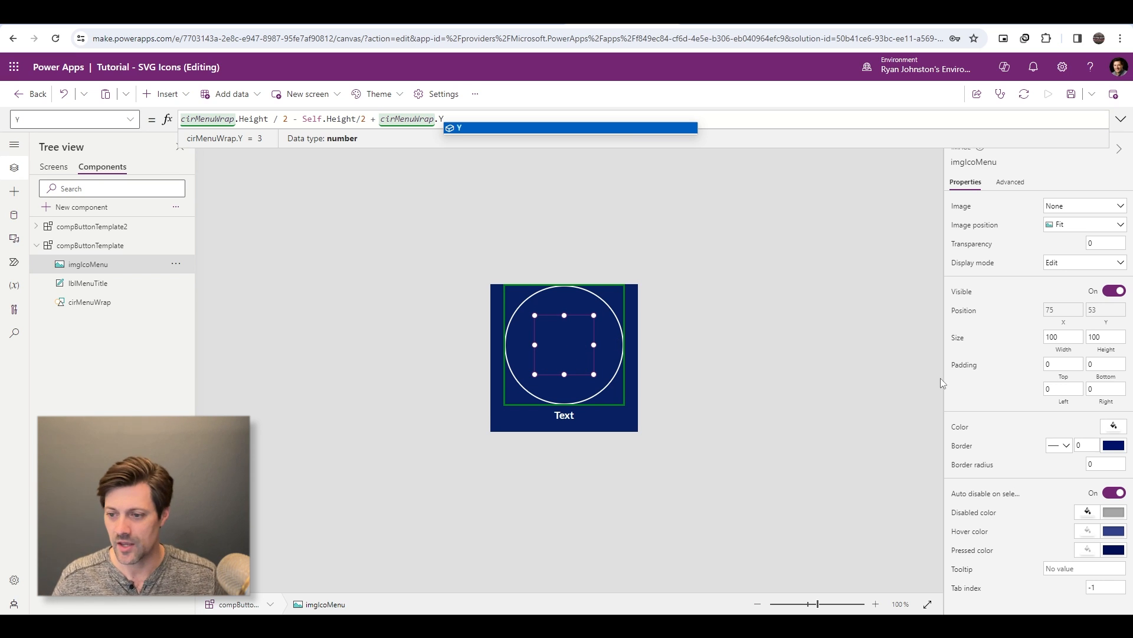
- Size imgIcoMenu to match the circle by setting its width to cirMenuWrap.Width and its height to Self.Width
click(1063, 337)
key(ctrl+a)
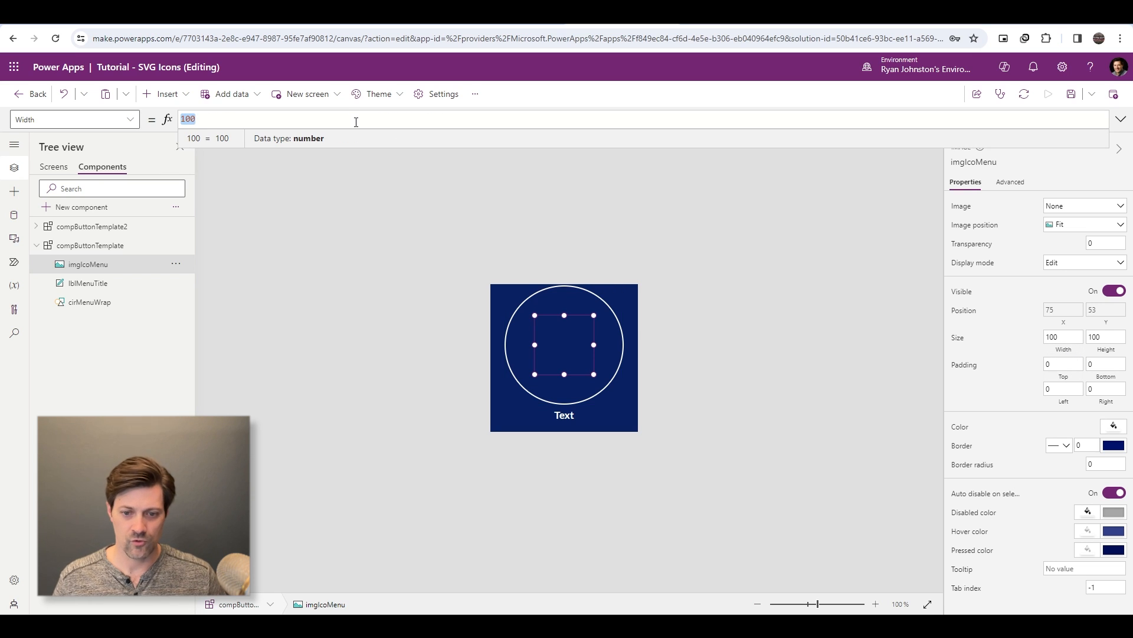
text(cir)
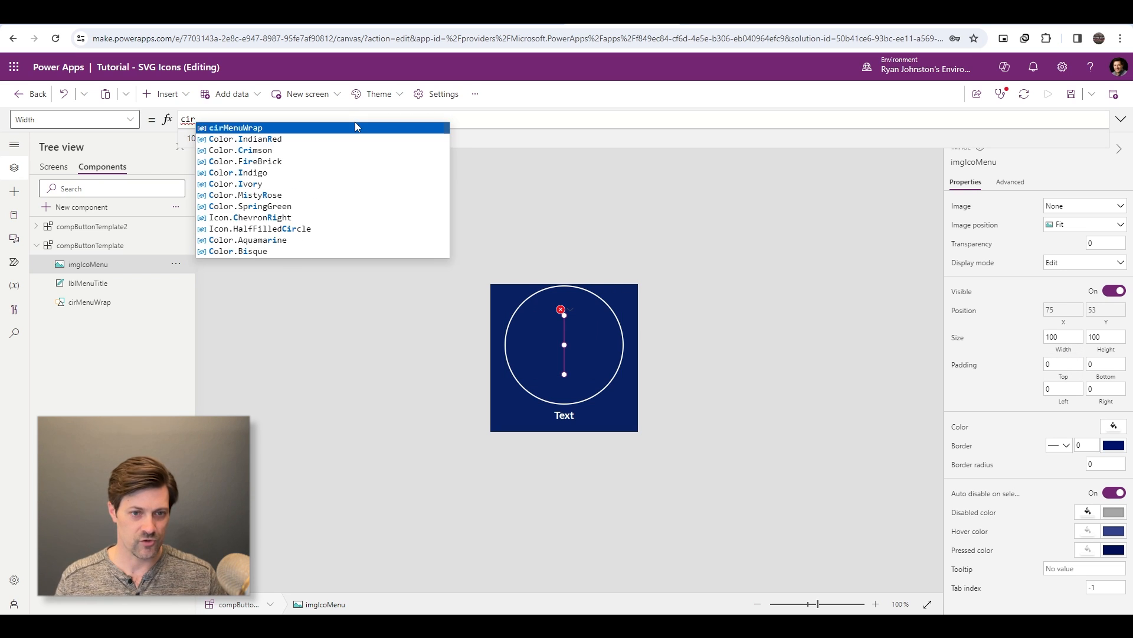
text(MenuWrap.Width)
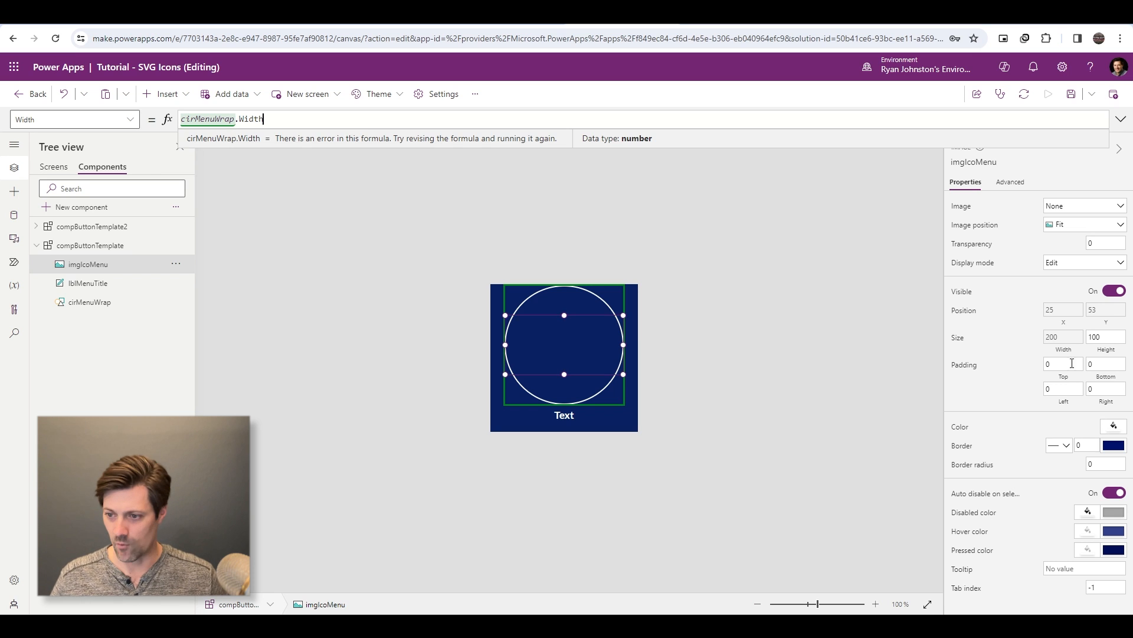
click(1109, 350)
double_click(554, 119)
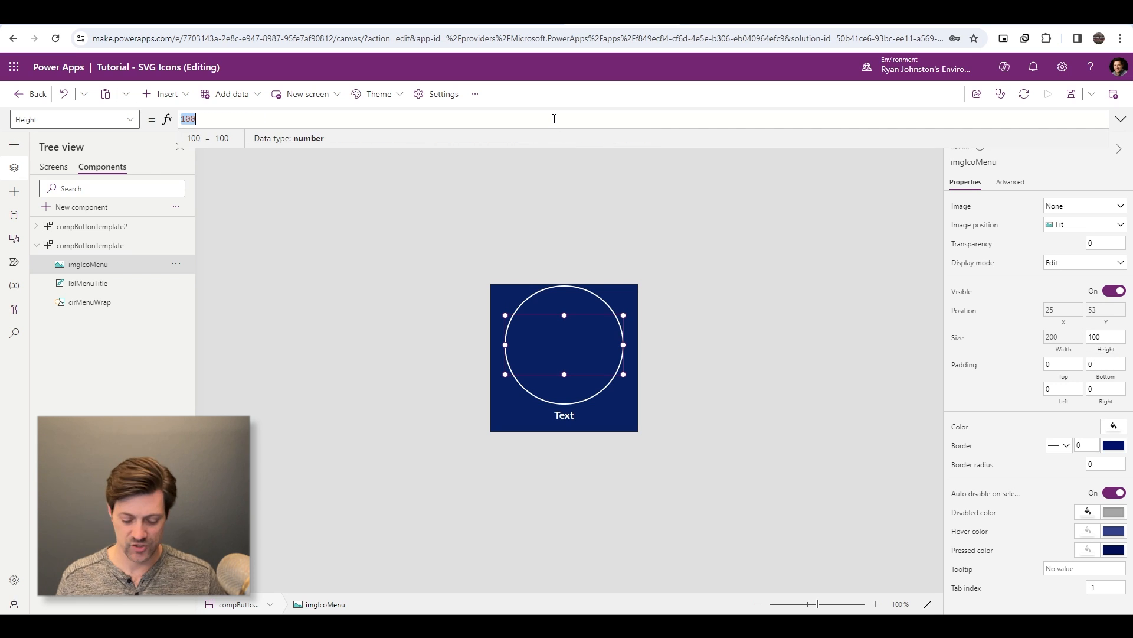
text(Self.Width)
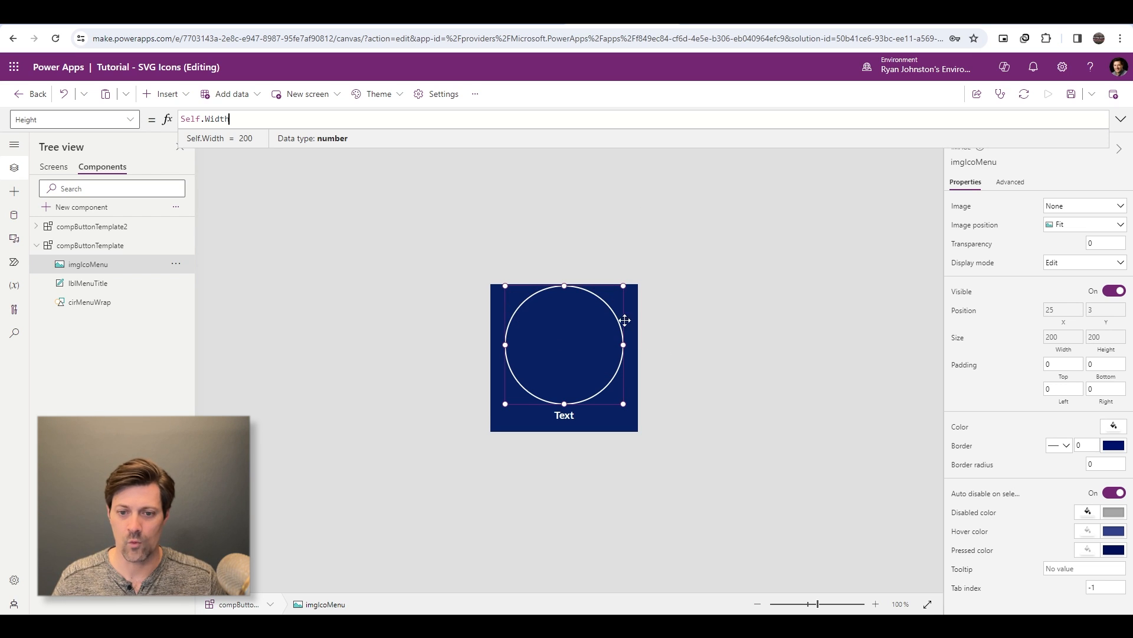
- Scale imgIcoMenu down inside the circle by changing its width formula to cirMenuWrap.Width * .75
click(1063, 337)
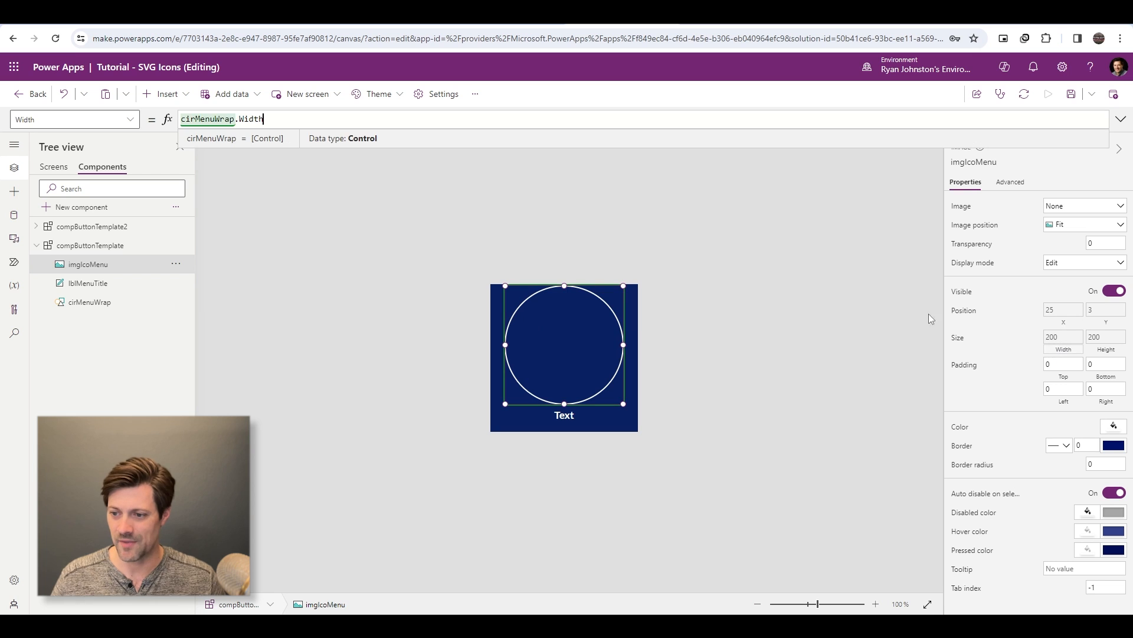
text(* .75)
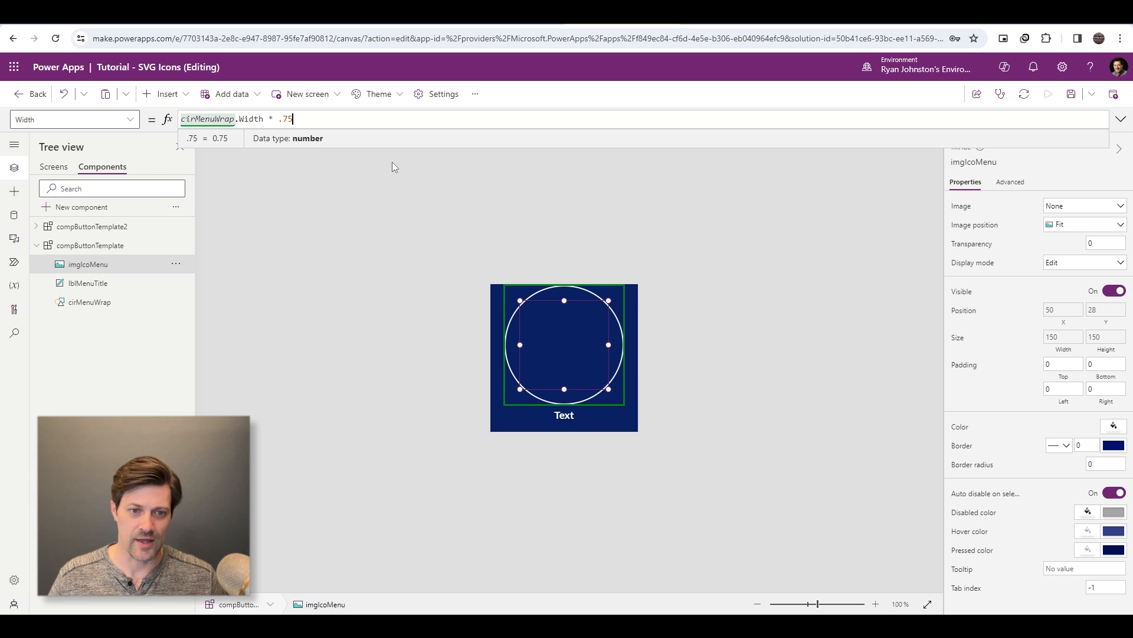
click(571, 342)
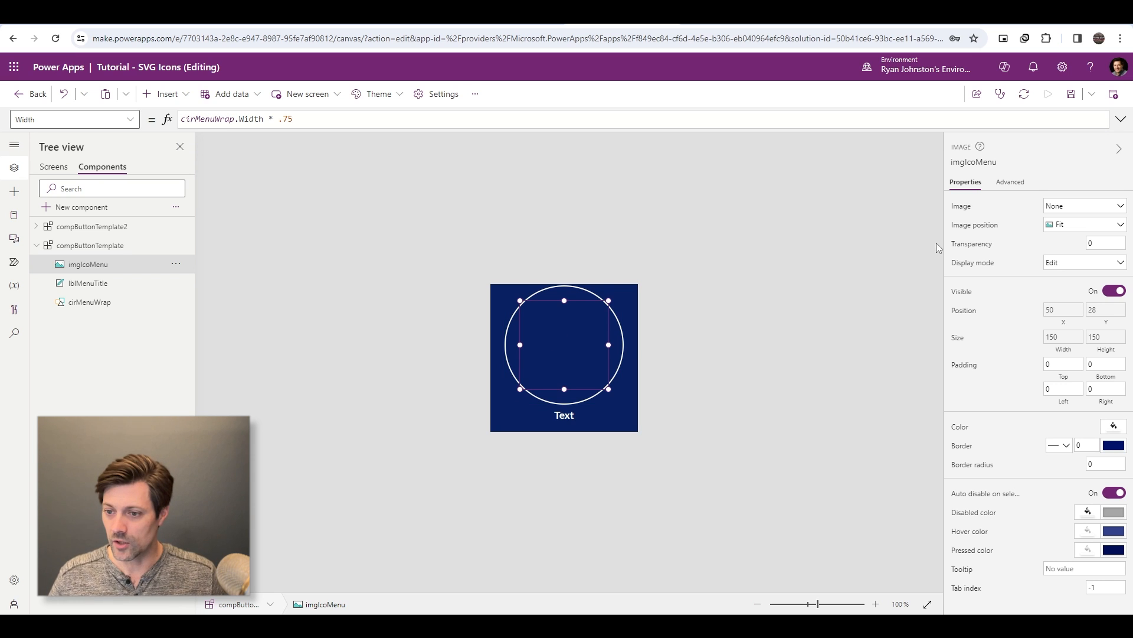
- Replace imgIcoMenu's Image formula with the data URI prefix "data: image/svg+xml; utf8," in the enlarged formula editor
click(961, 207)
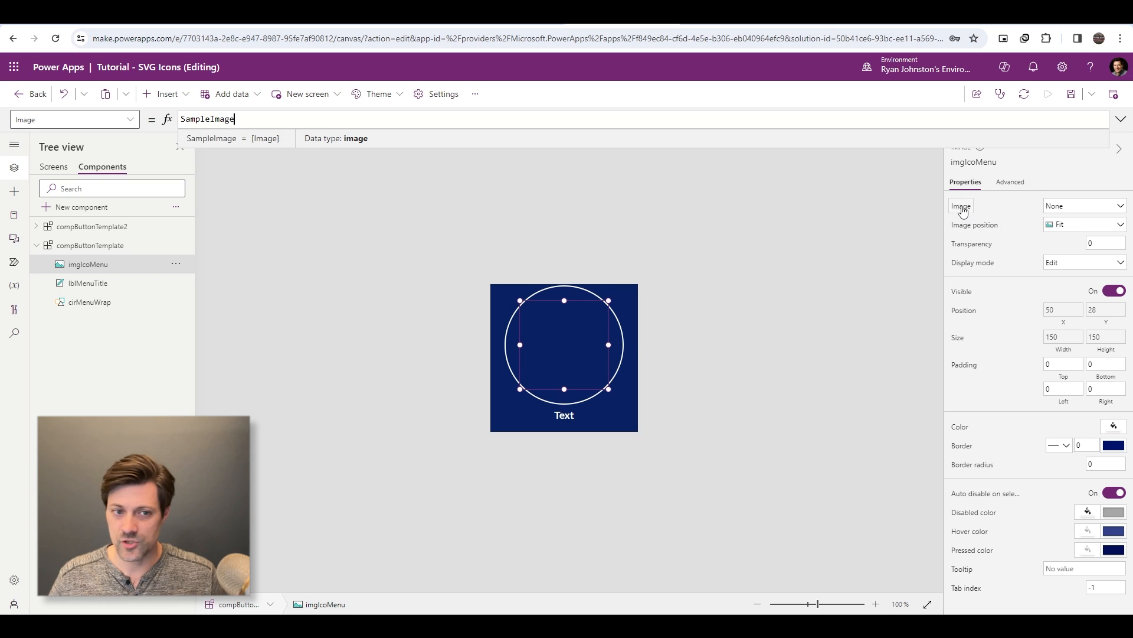
click(1120, 119)
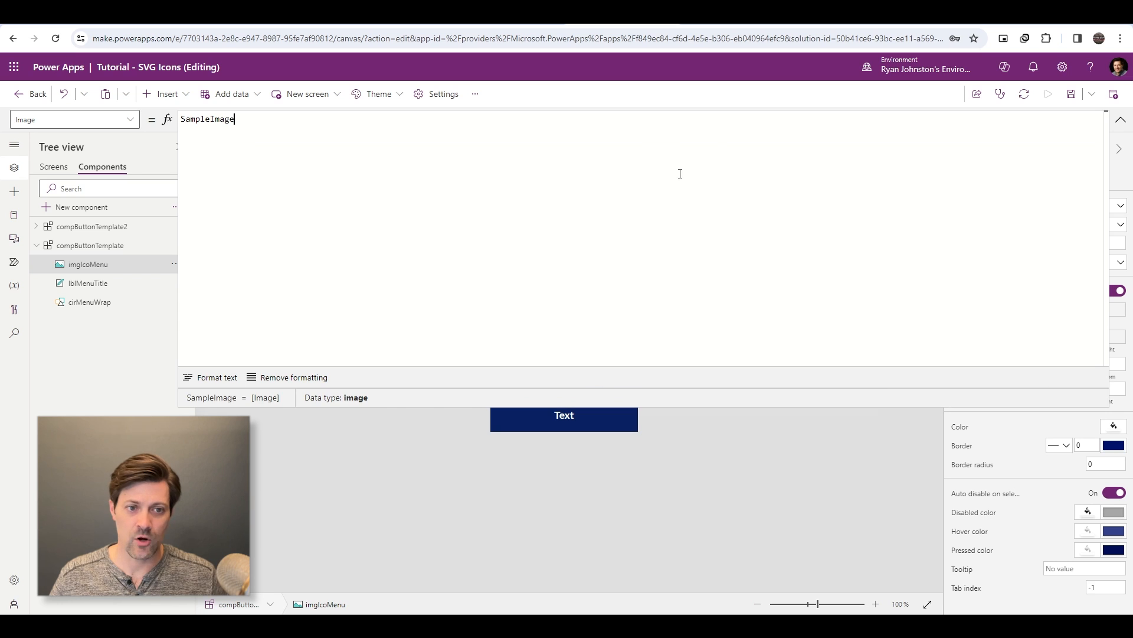
drag(888, 406, 868, 221)
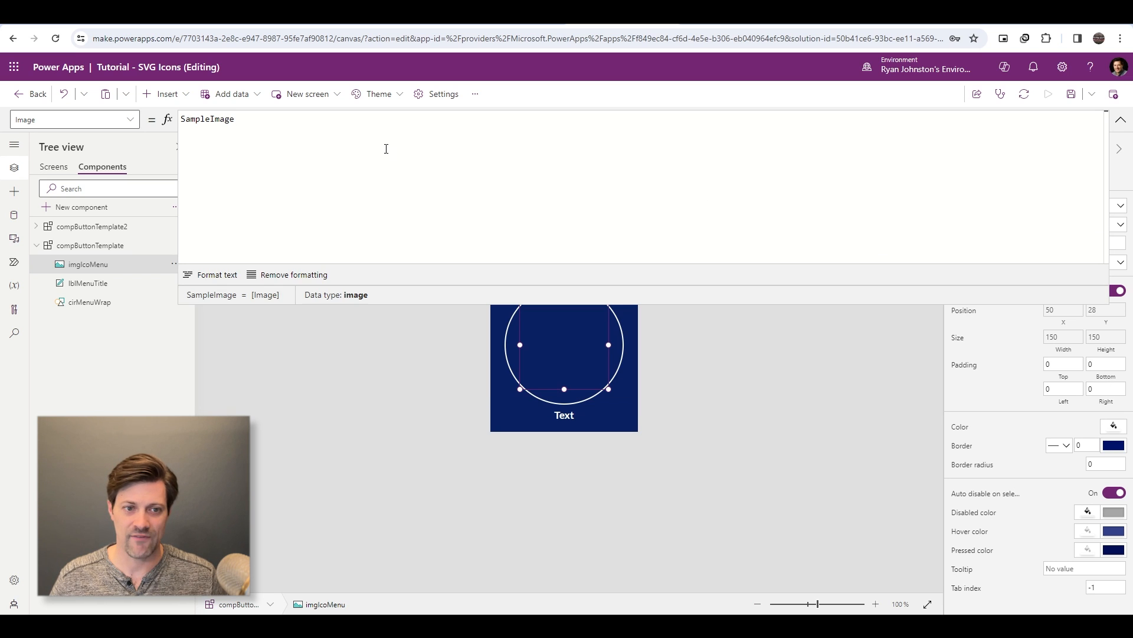
key(ctrl+a)
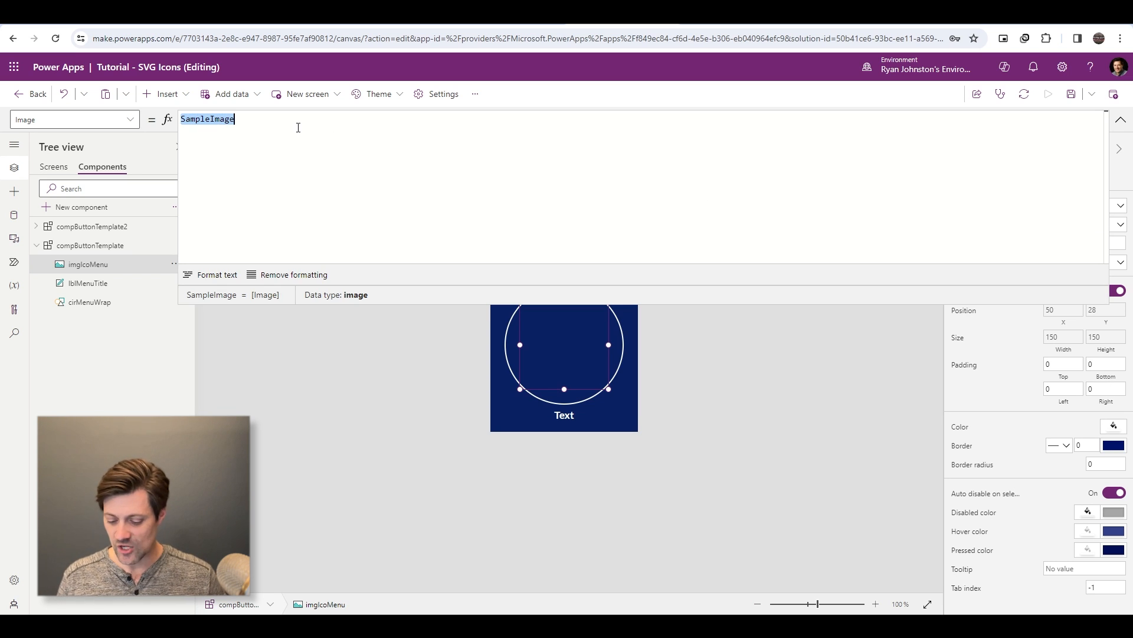
text("data:)
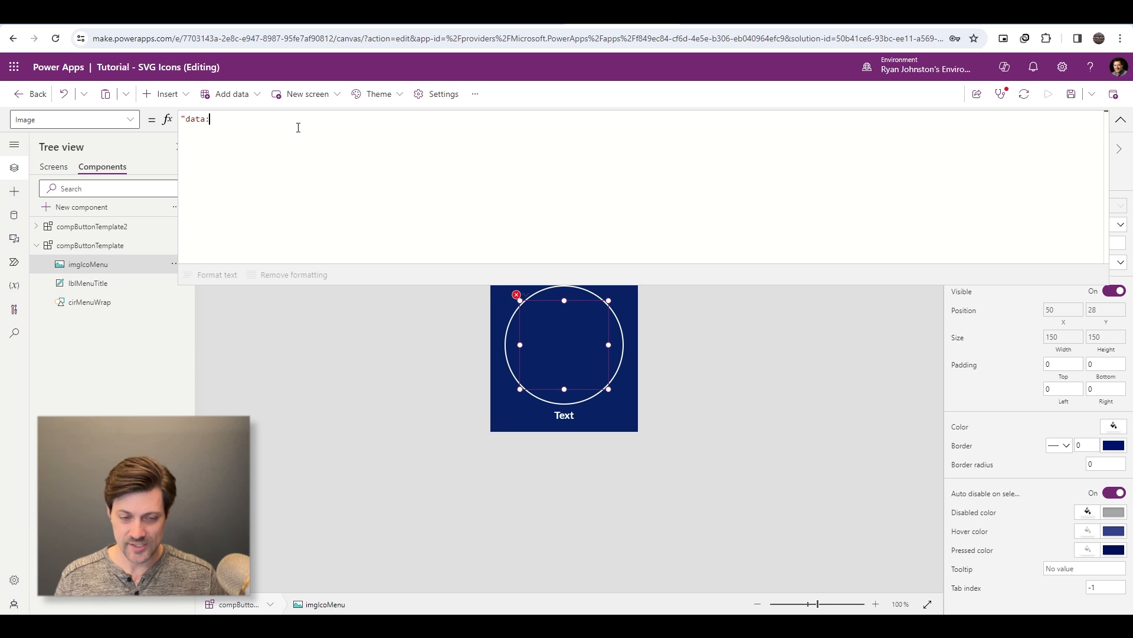
text( image/)
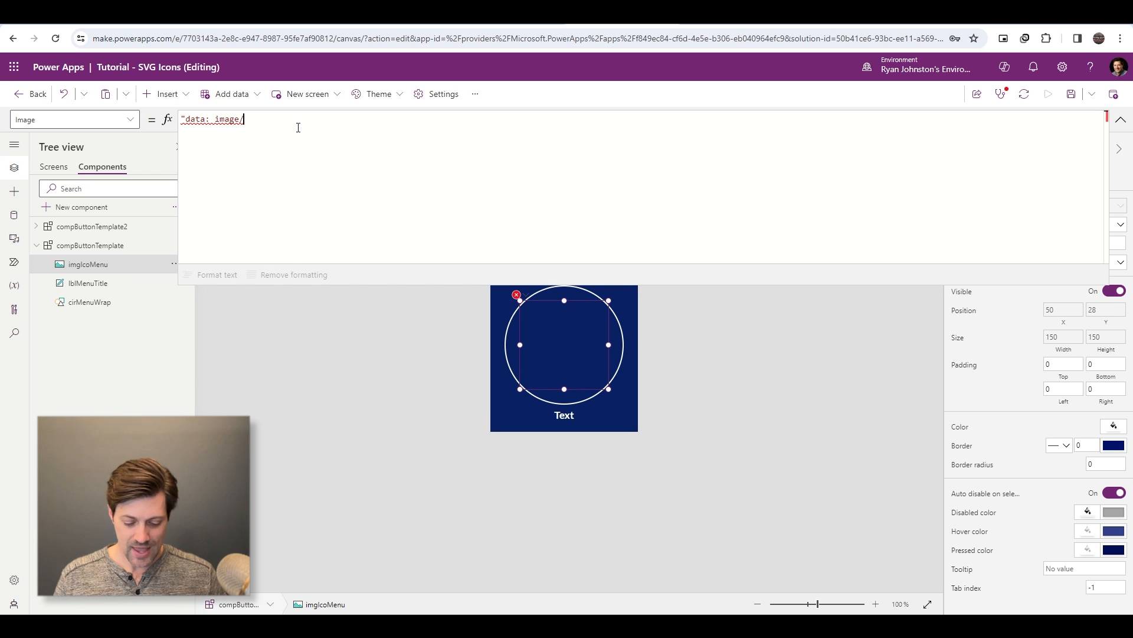
text(svg+xml)
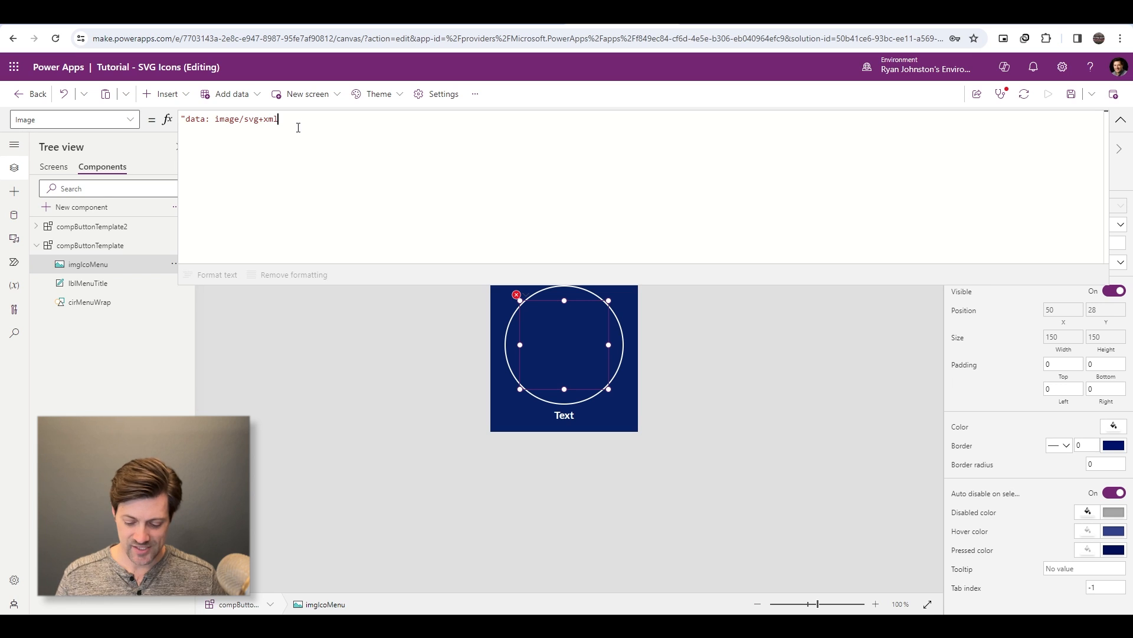
text(;)
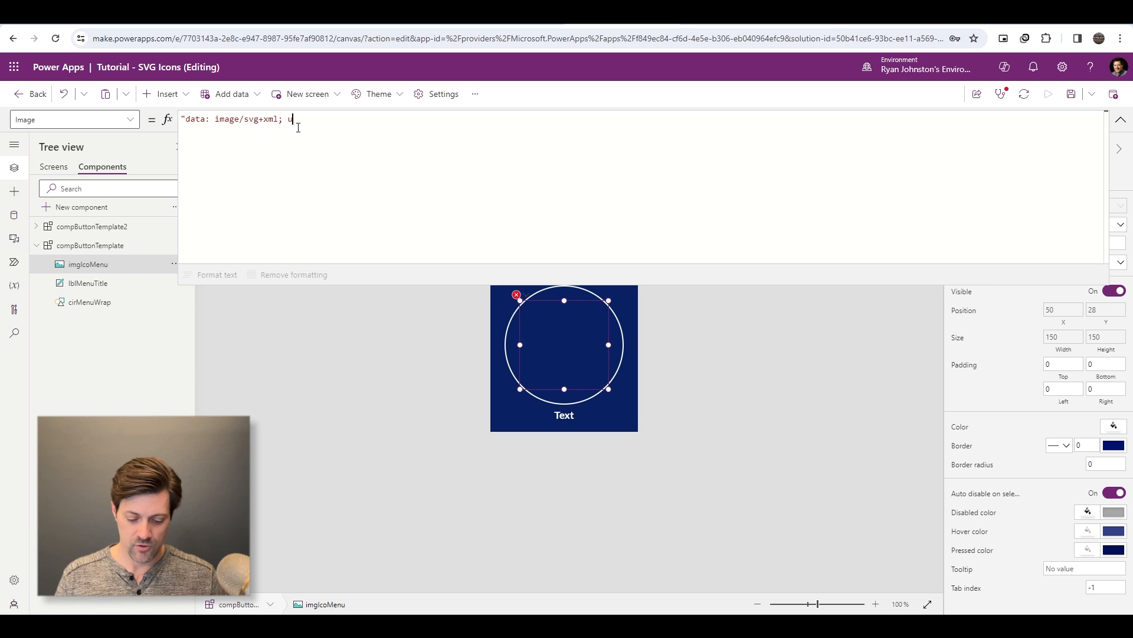
text( utf8)
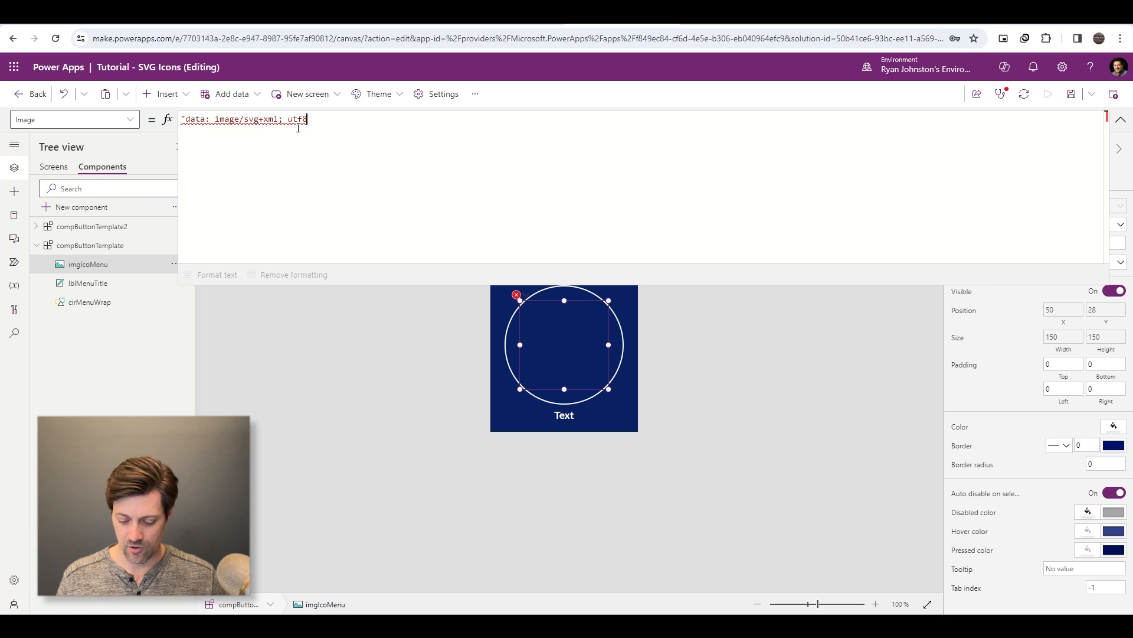
text(," )
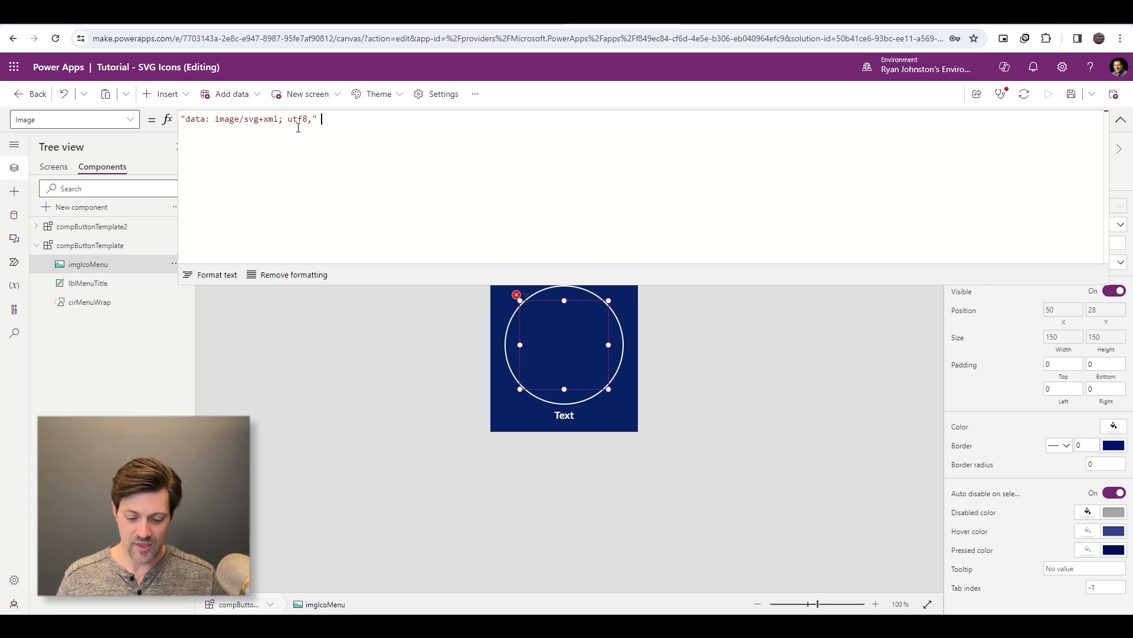
text(& Encode)
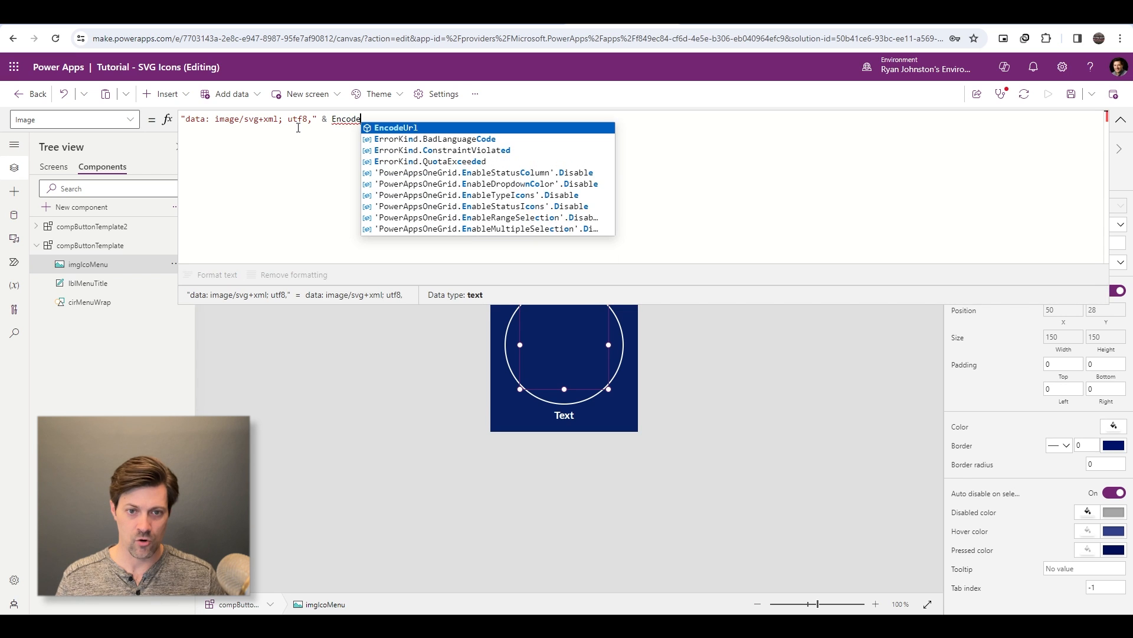
- Append & EncodeUrl("") to imgIcoMenu's Image formula, leaving an empty line between the quotes for the SVG markup
key(Tab)
text(()
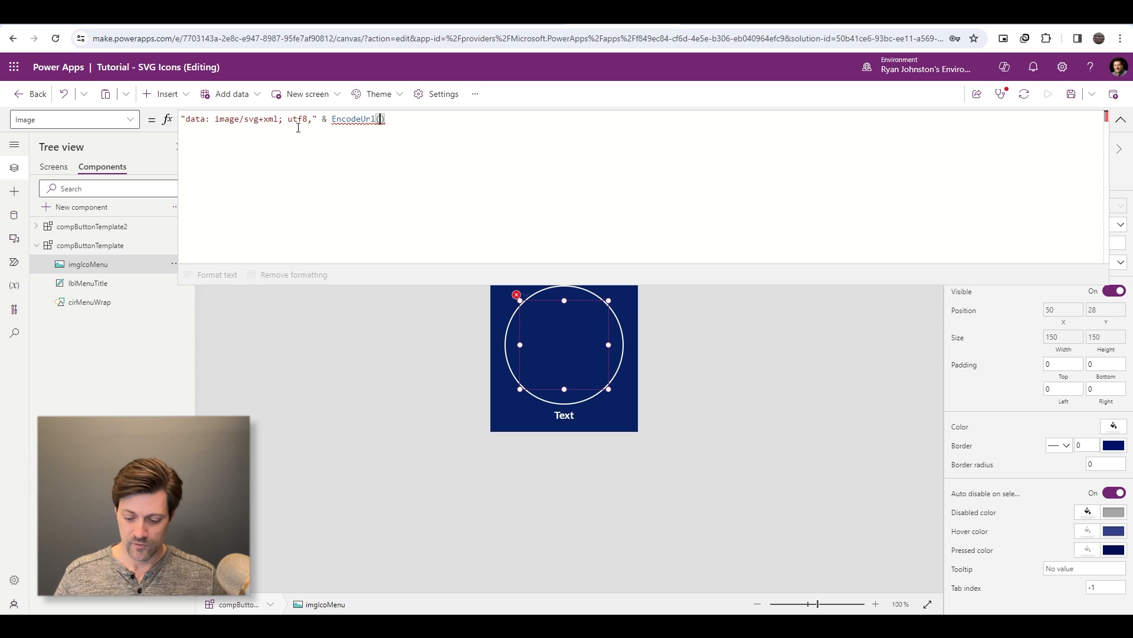
text(")
key(shift+Return)
key(shift+Return)
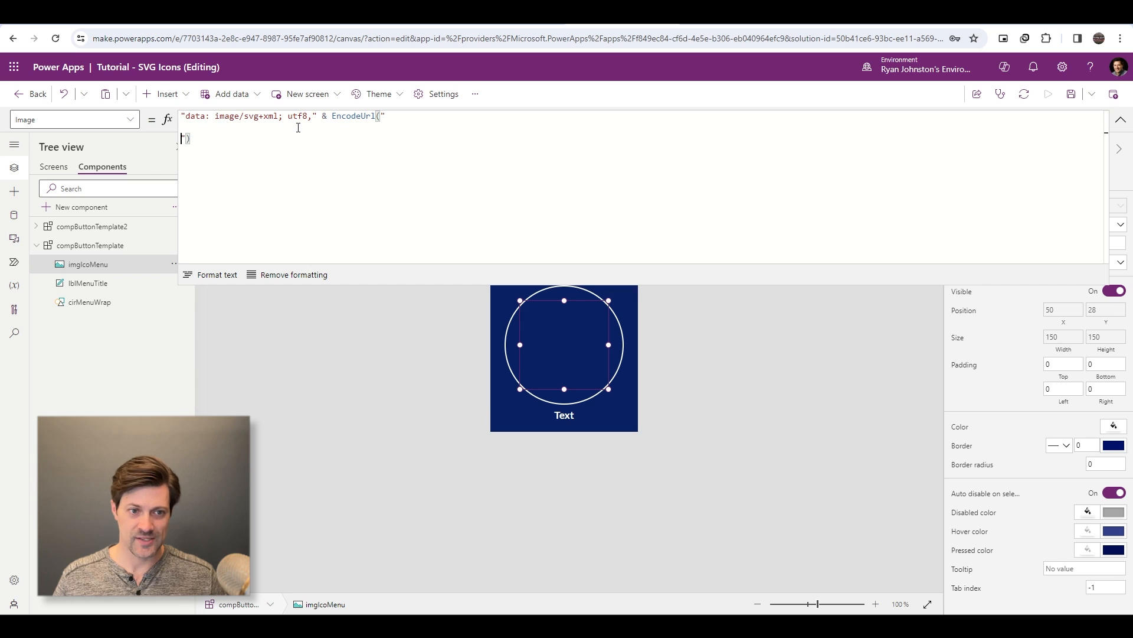
key(Up)
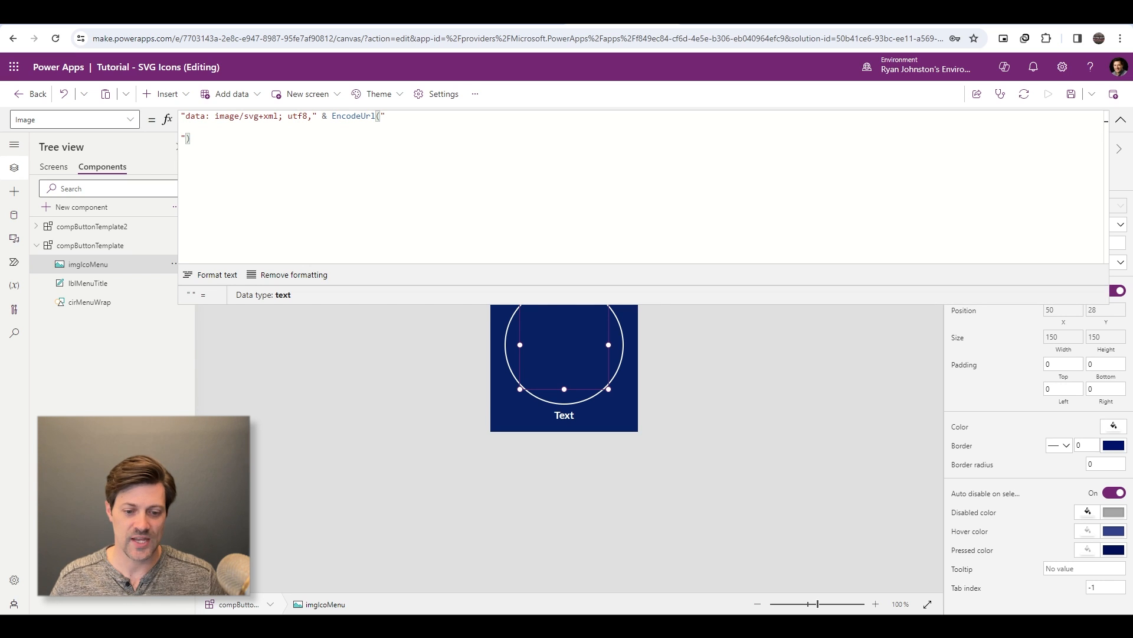
- Copy the <svg> element of User-Profile.svg from the code editor into the EncodeUrl quotes of imgIcoMenu's Image formula and collapse the formula editor
key(alt+Tab)
click(365, 181)
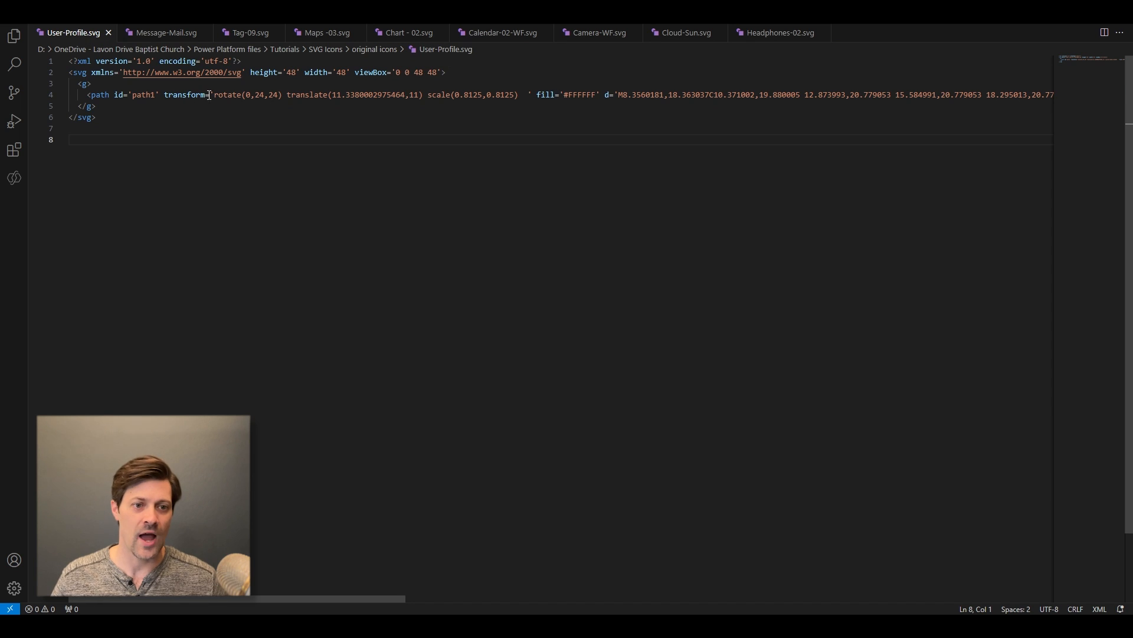
double_click(252, 95)
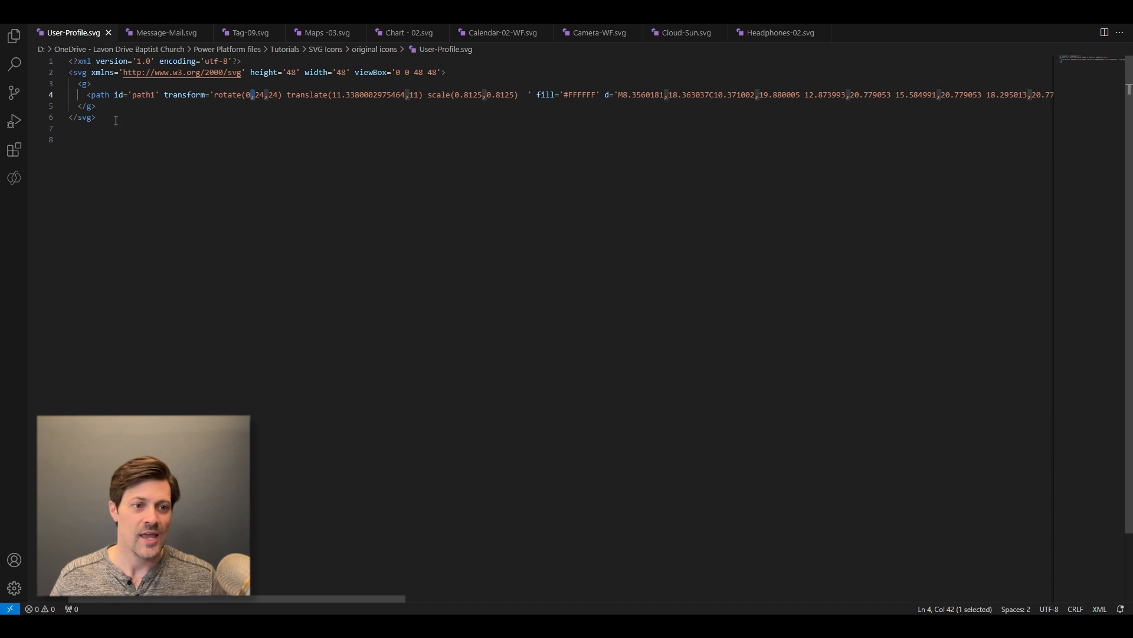
drag(116, 120, 56, 70)
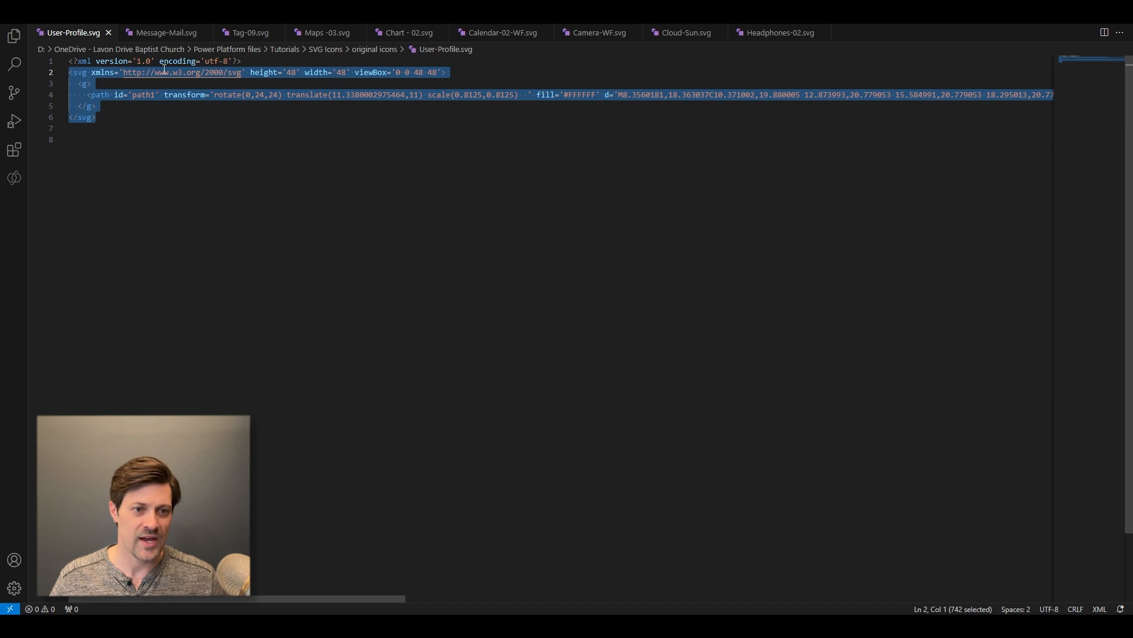
key(alt+Tab)
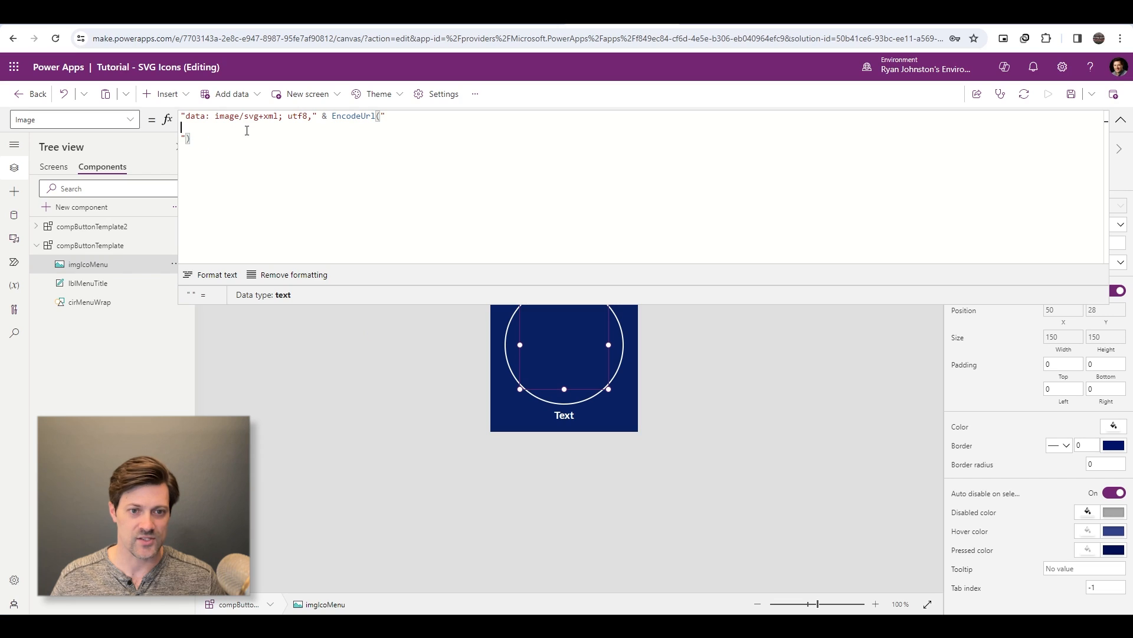
text(<svg xmlns='http://www.w3.org/2000/svg' height='48' width='48' viewBox='0 0 48 48'>\n  <g>\n    <path id='path1' transform='rotate(0,24,24) translate(11.3380002975464,11) scale(0.8125,0.8125)  ' fill='#FFFFFF' d='M8.3560181,18.363037C10.371002,19.880005 12.873993,20.779053 15.584991,20.779053 18.295013,20.779053 20.799011,19.880005 22.813995,18.363037 27.524017,18.955994 31.167999,22.973022 31.167999,27.843994L31.167999,32 0,32 0,27.843994C0,22.973022,3.6459961,18.955994,8.3560181,18.363037z M15.584991,0C20.403992,0 24.311005,3.90802 24.311005,8.7280273 24.311005,13.548035 20.403992,17.454041 15.584991,17.454041 10.765015,17.454041 6.8580017,13.548035 6.8580017,8.7280273 6.8580017,3.90802 10.765015,0 15.584991,0z' />\n  </g>\n</svg>)
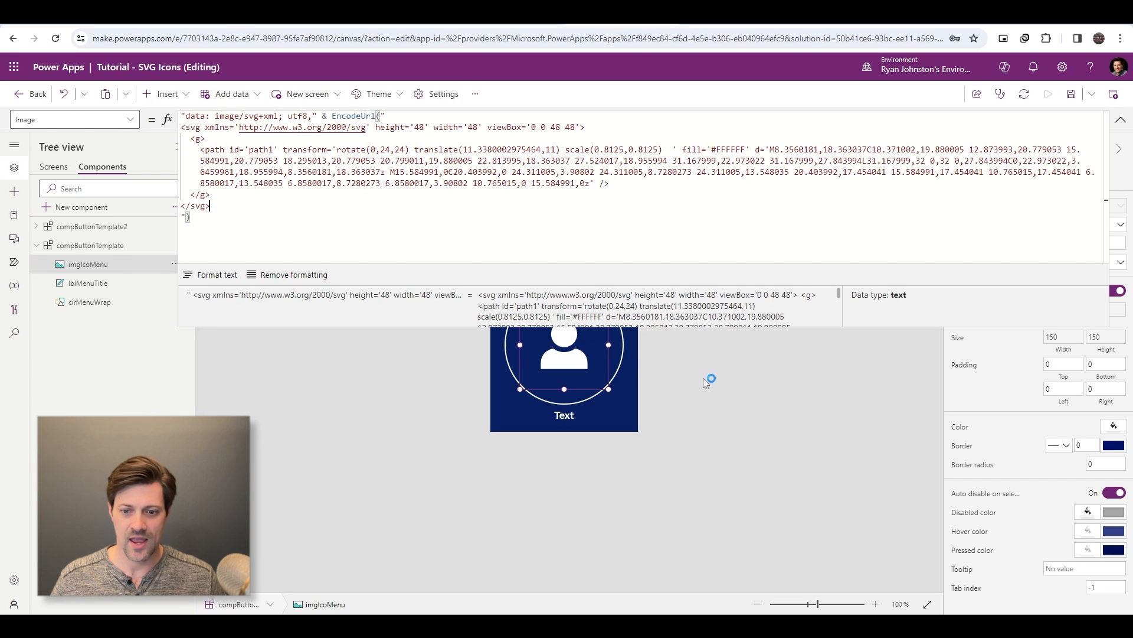
click(831, 434)
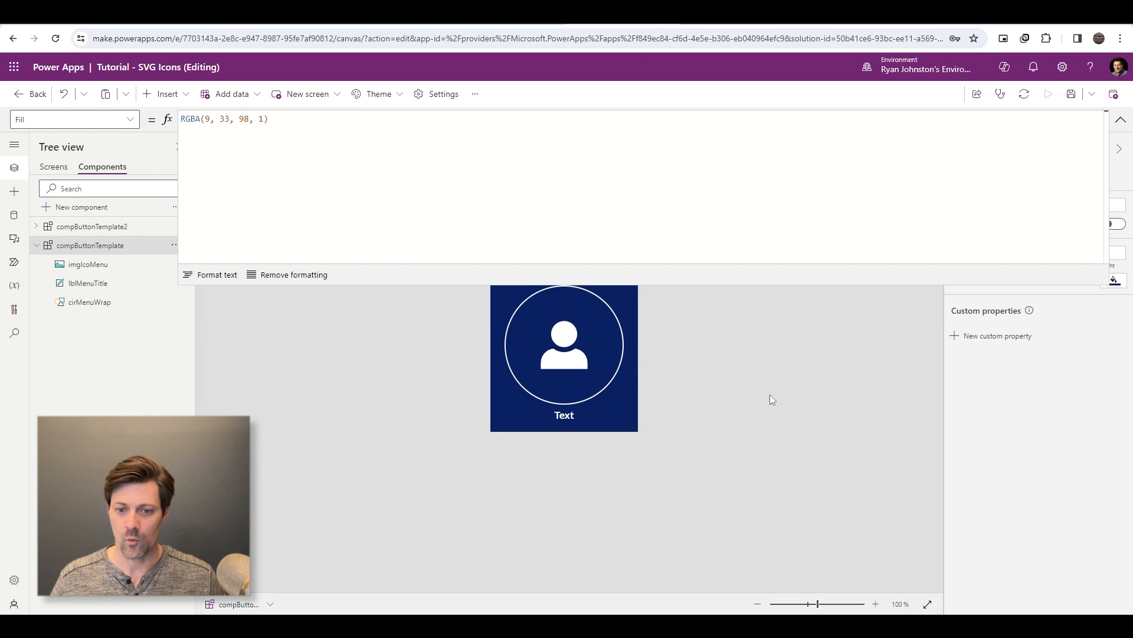
click(564, 349)
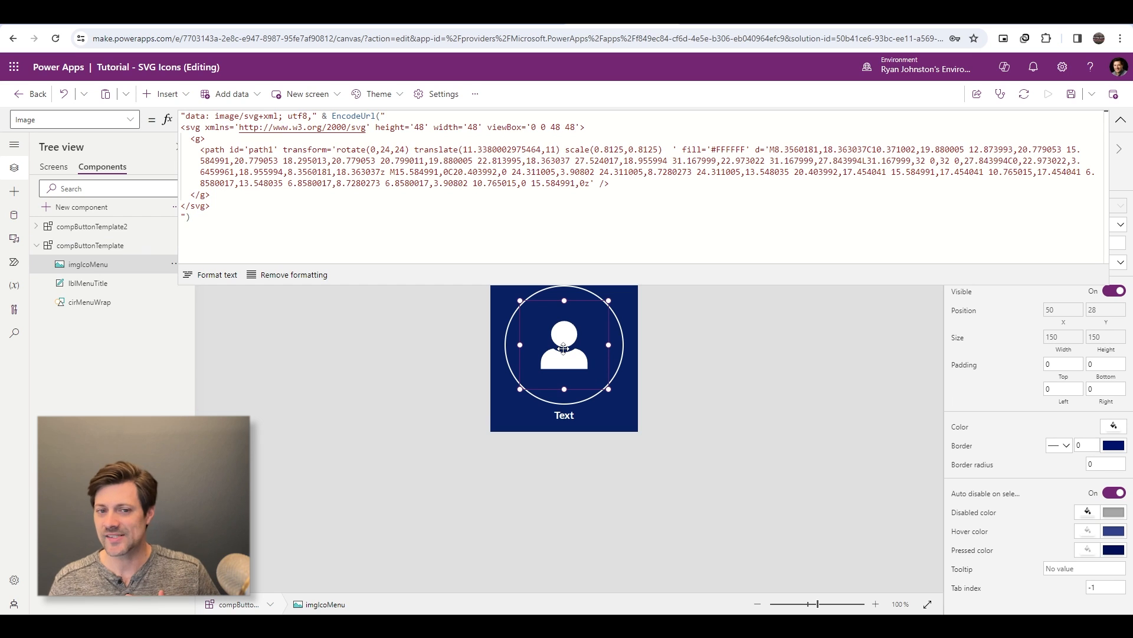
click(525, 172)
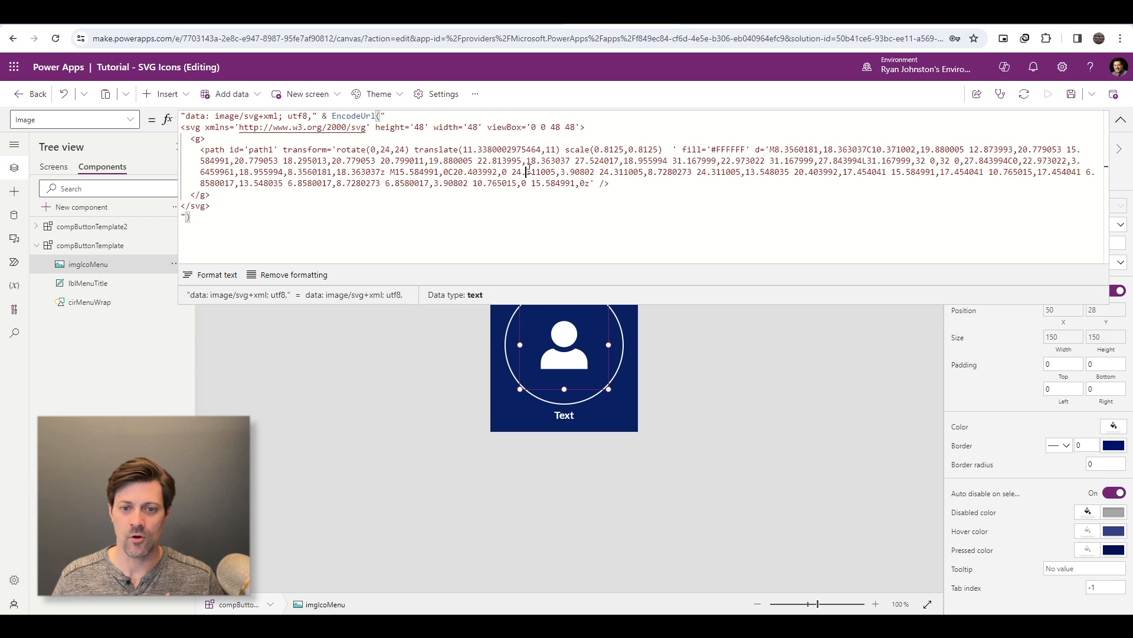
click(1121, 121)
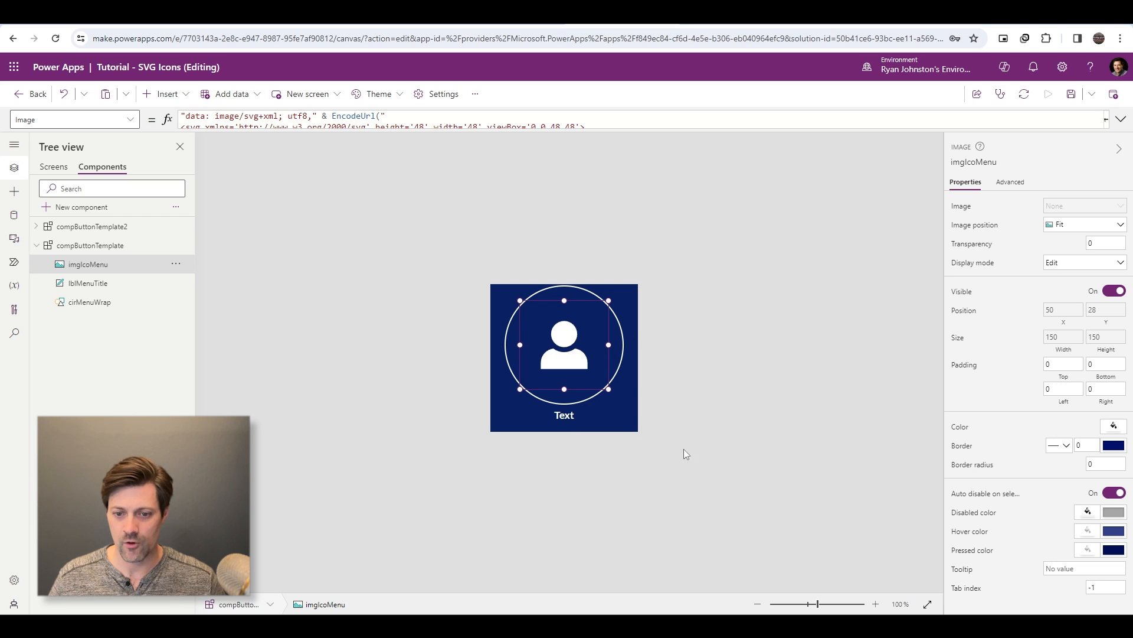
click(679, 417)
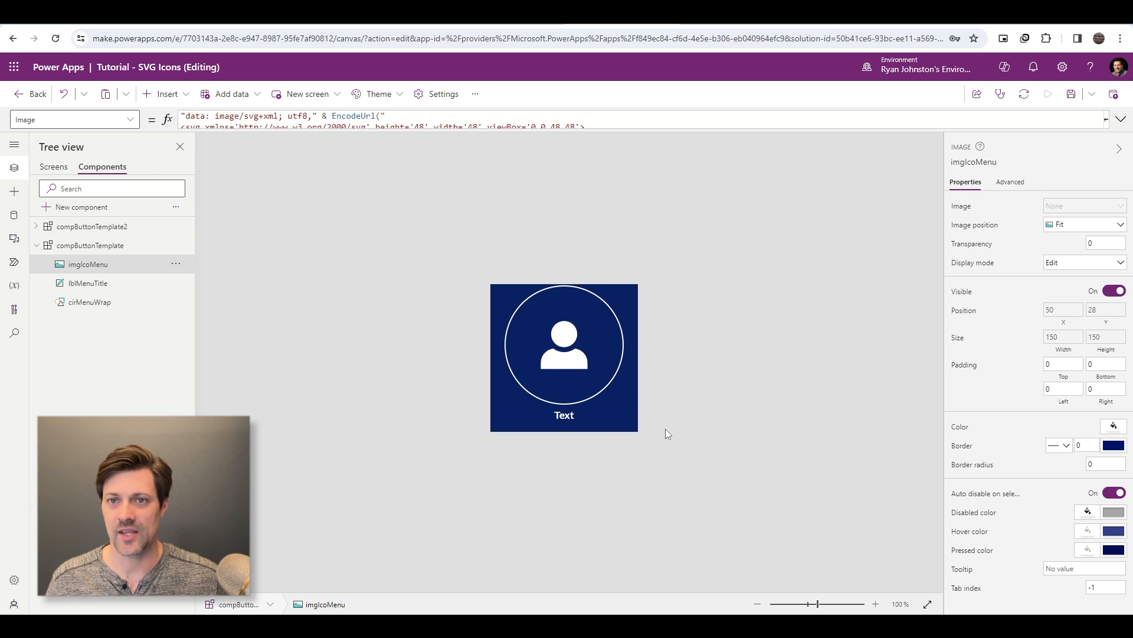
key(alt)
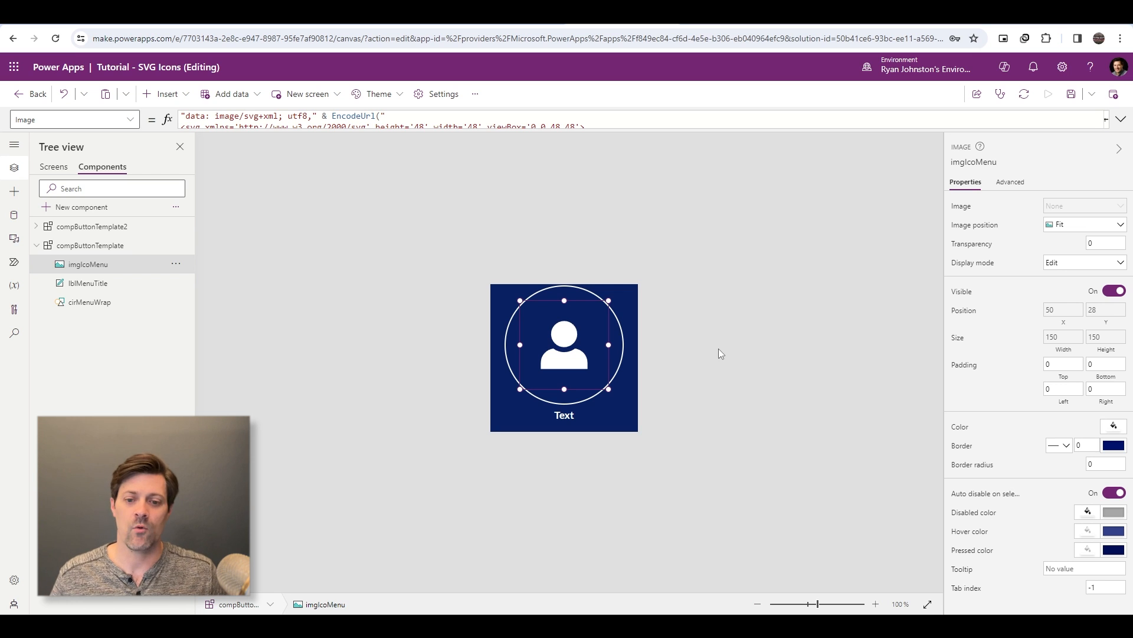
click(626, 347)
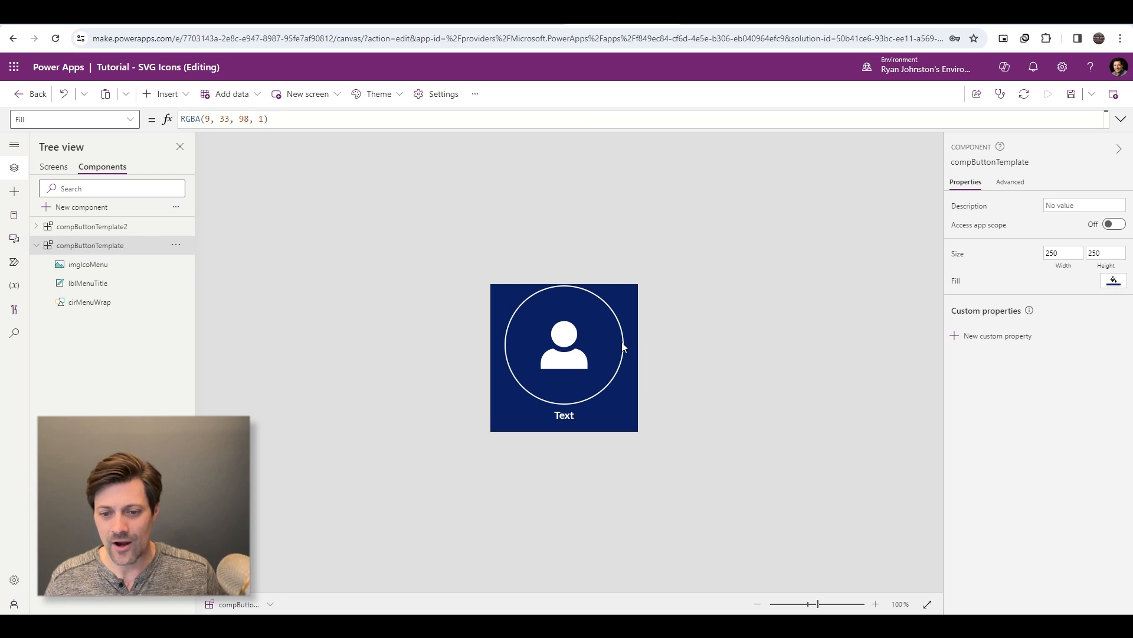
click(551, 351)
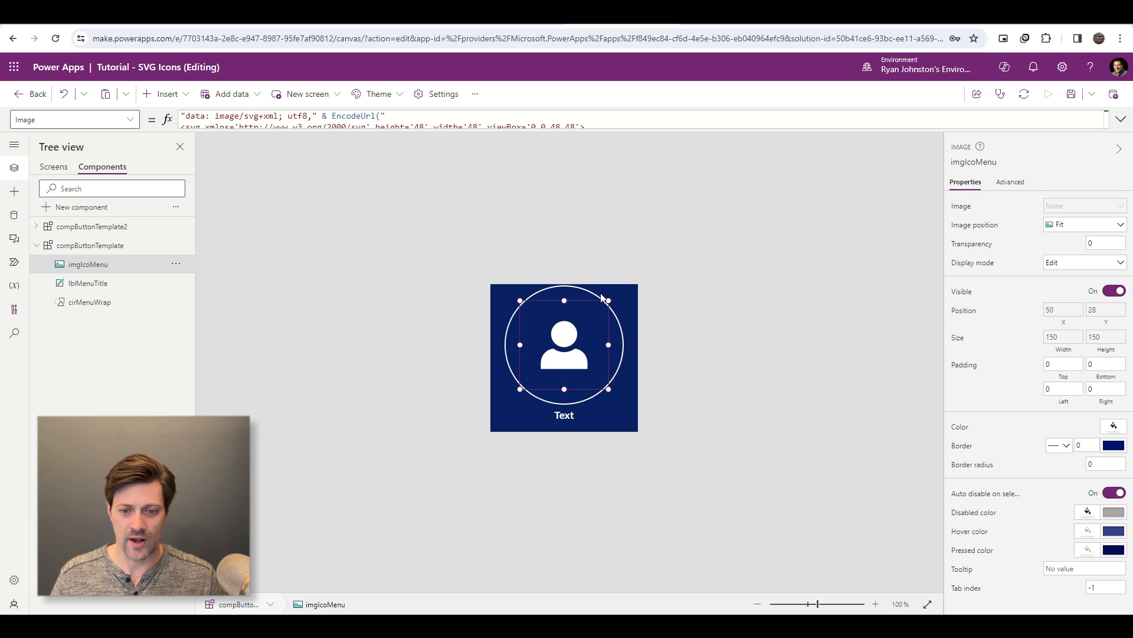
- Insert a Button control into compButtonTemplate and clear its text
click(477, 255)
click(165, 94)
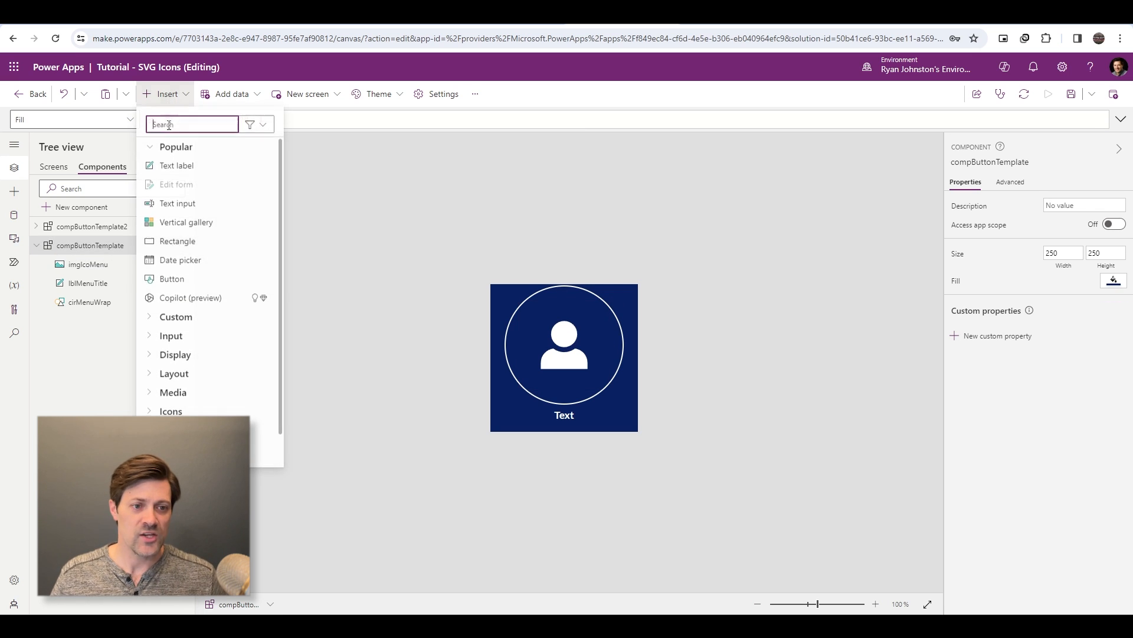
text(button)
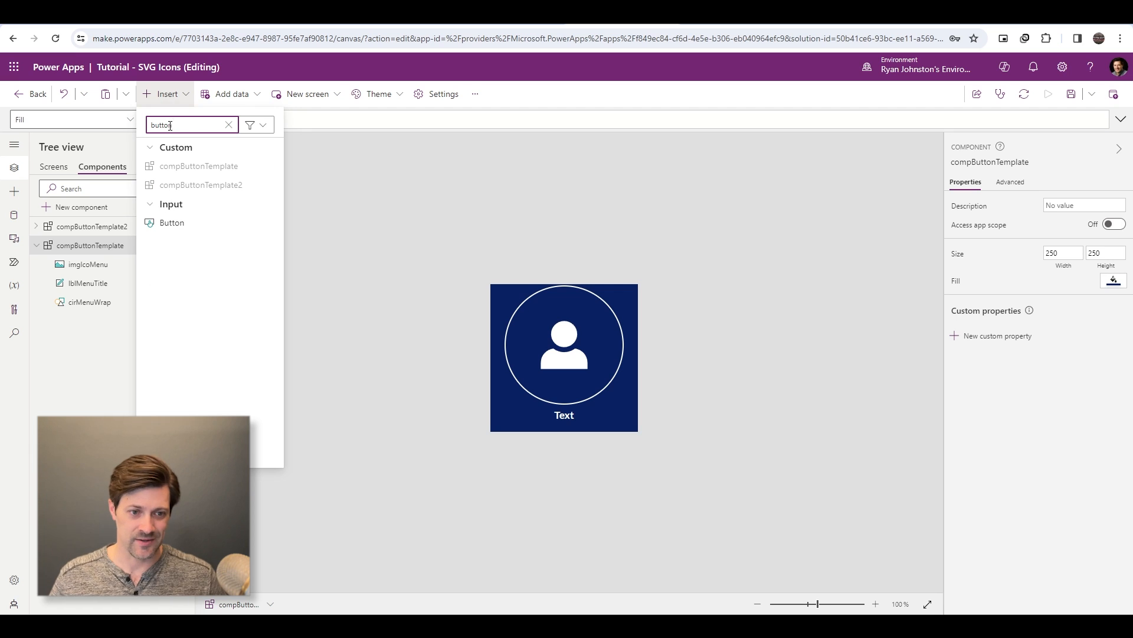
click(172, 223)
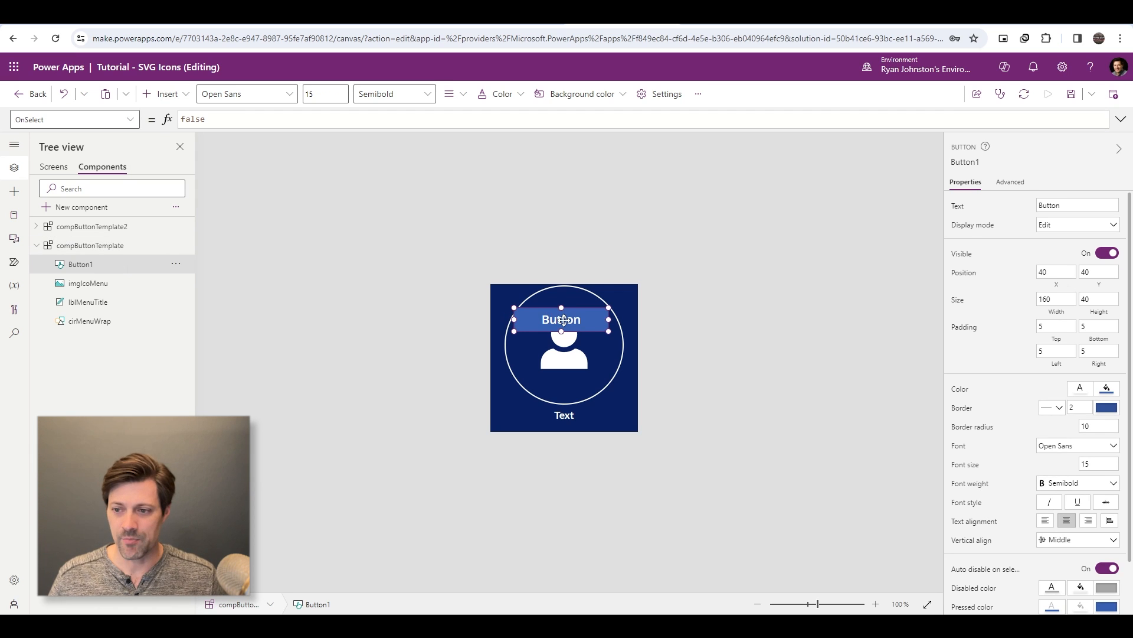
double_click(1088, 206)
key(BackSpace)
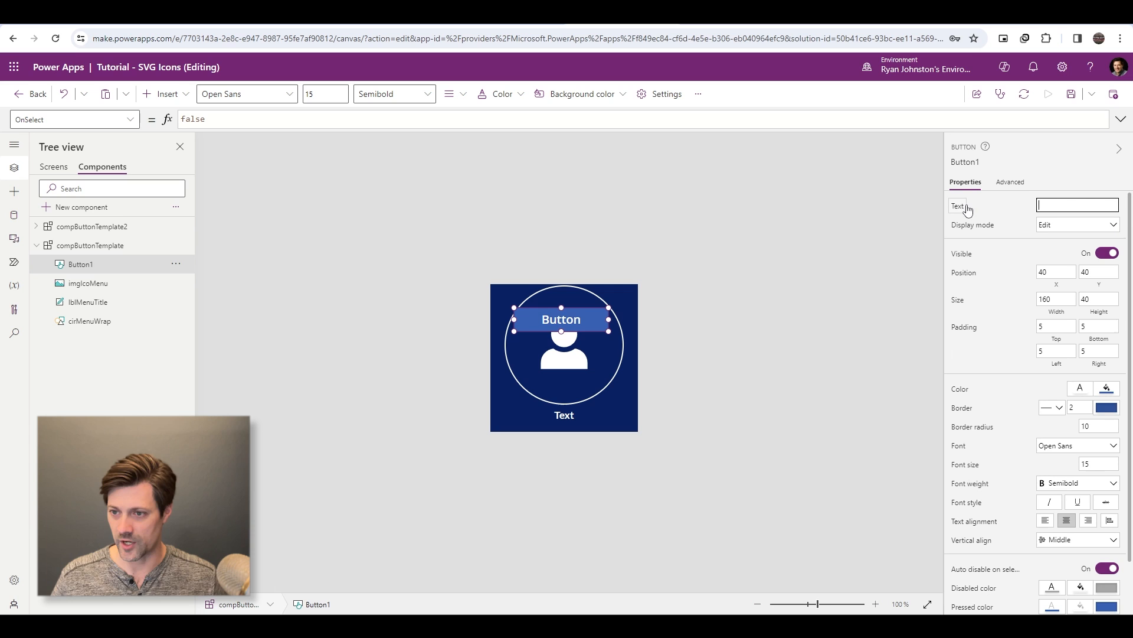
- Align the new button horizontally with the circle by setting its X formula to cirMenuWrap.X
click(1057, 284)
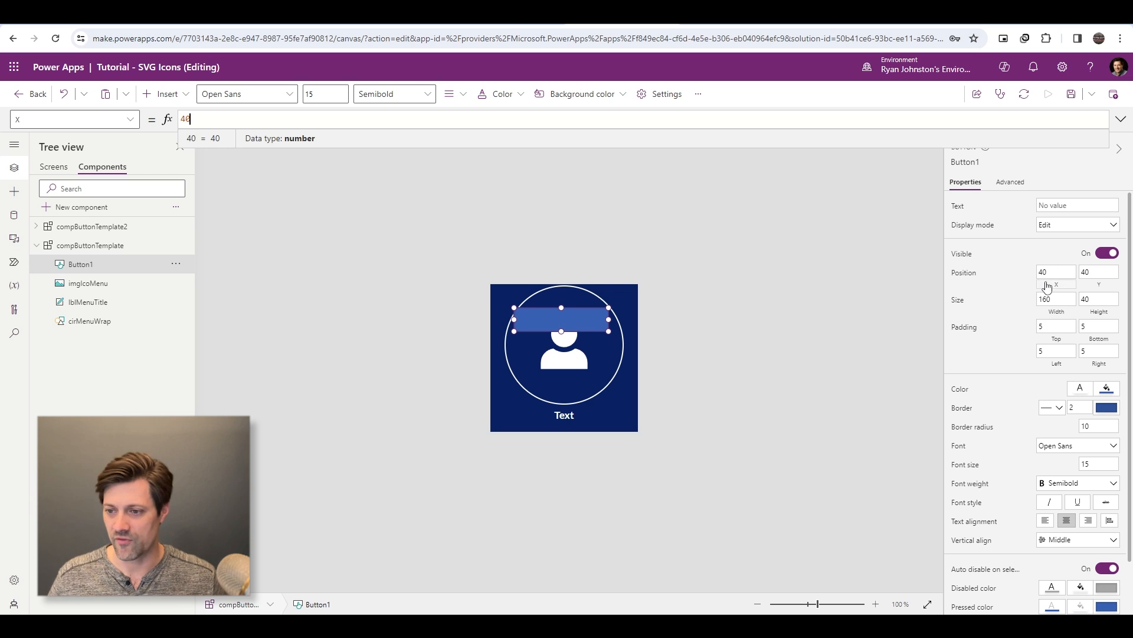
click(1047, 283)
double_click(613, 115)
text(cir)
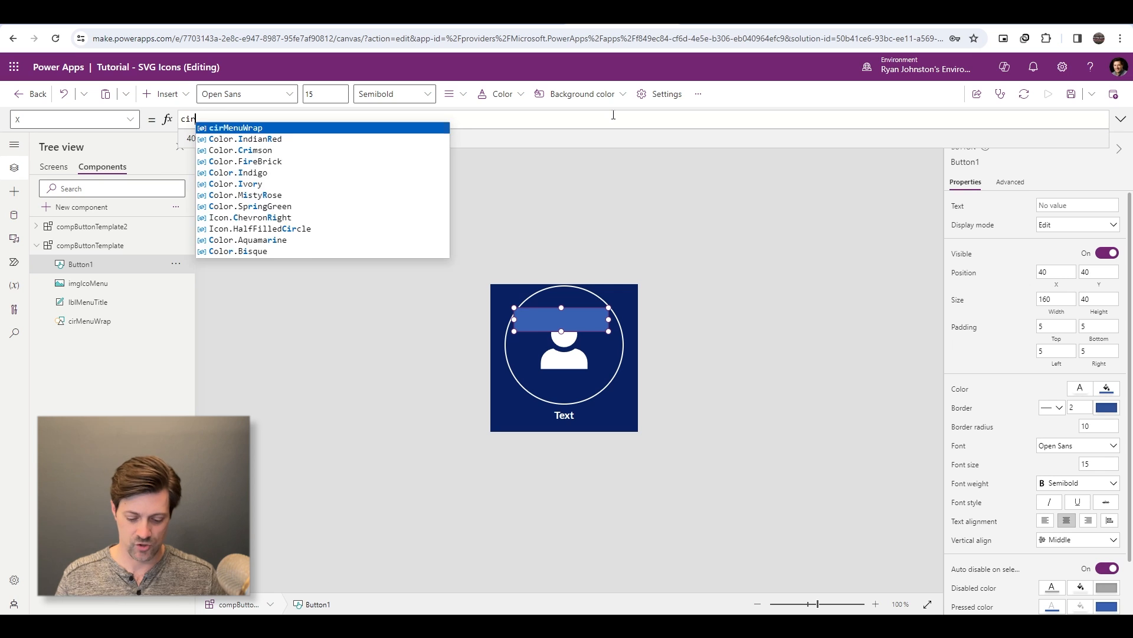
text(MenuWrap.X)
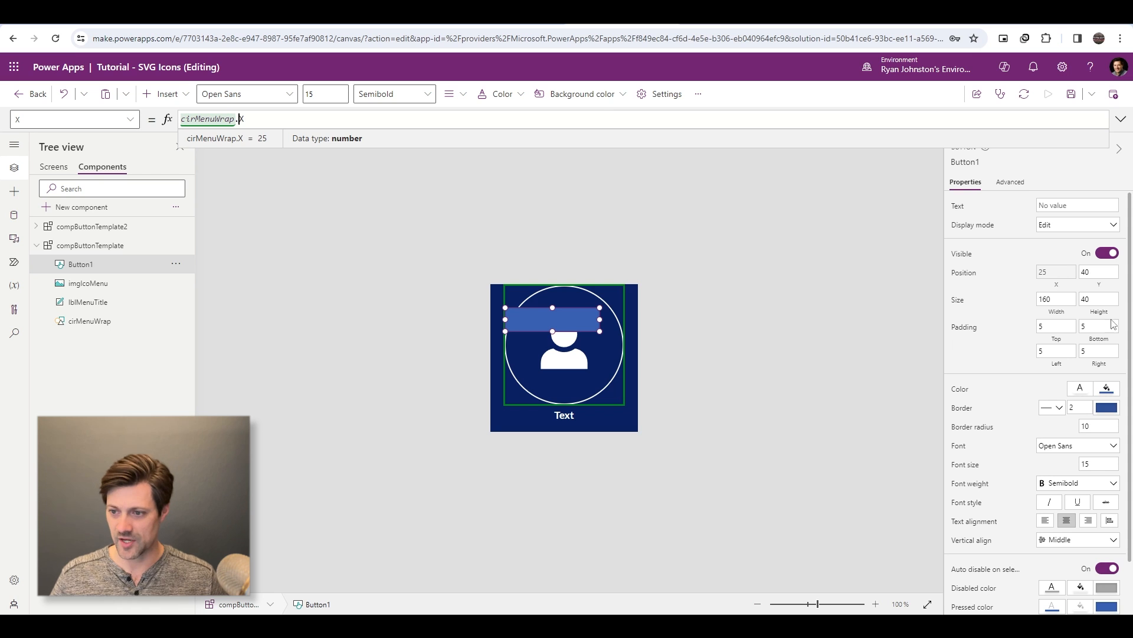
- Align the button vertically with the circle by setting its Y formula to cirMenuWrap.Y
click(1100, 273)
click(398, 119)
key(ctrl+a)
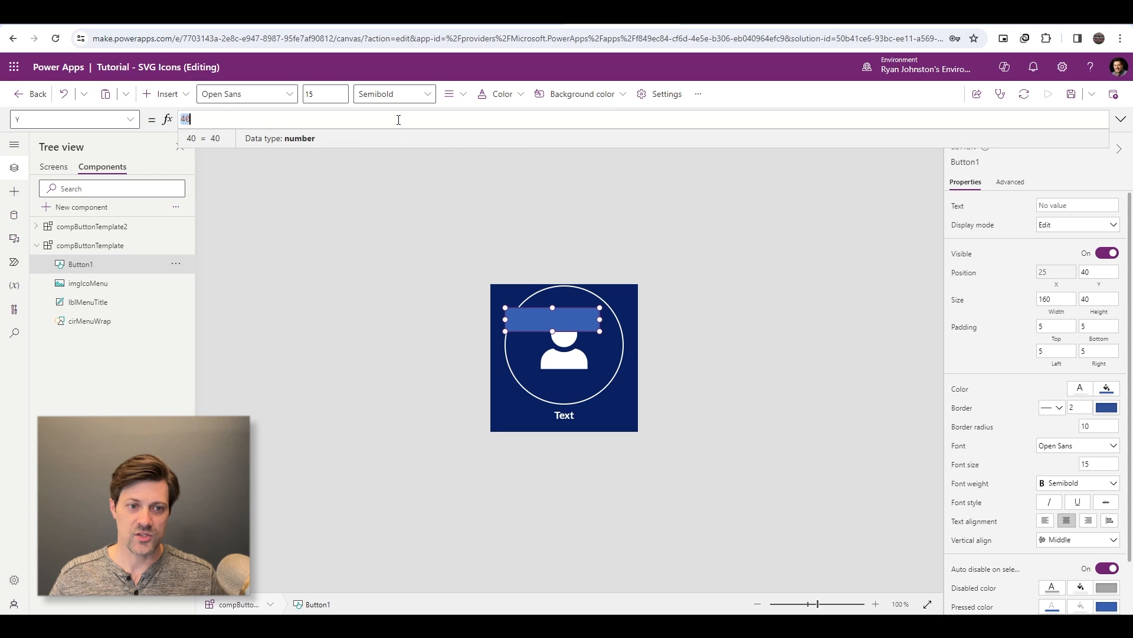
text(cirMenuWrap)
text(.Y)
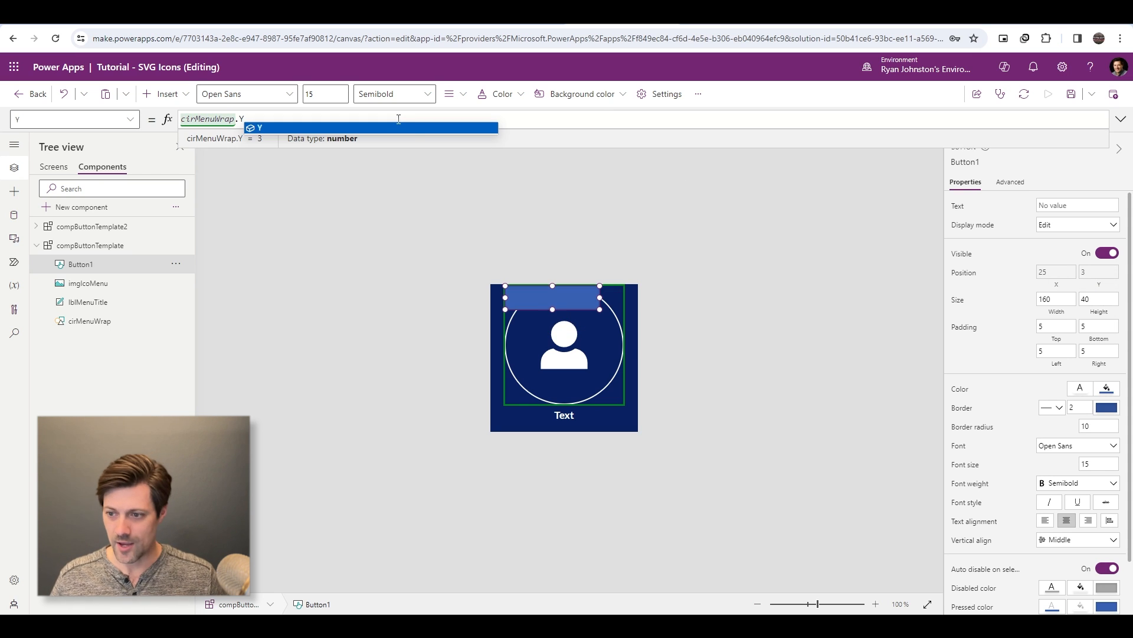
- Match the button's width to the circle by setting its Width formula to cirMenuWrap.Width
click(1056, 300)
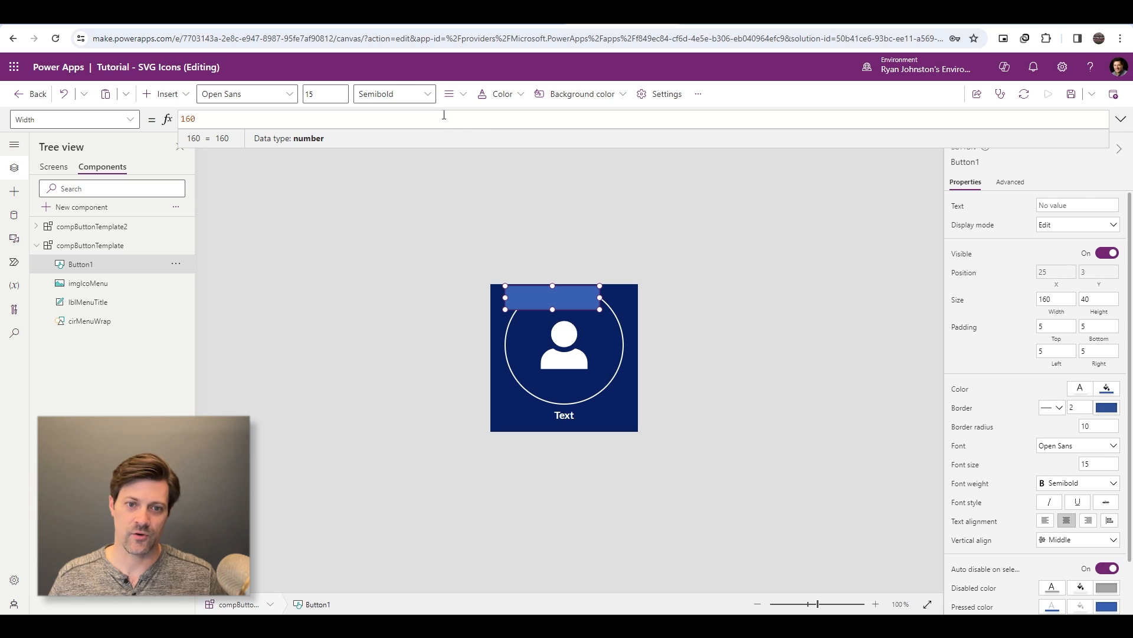
key(ctrl+a)
text(cirMenuWrap)
text(.Width)
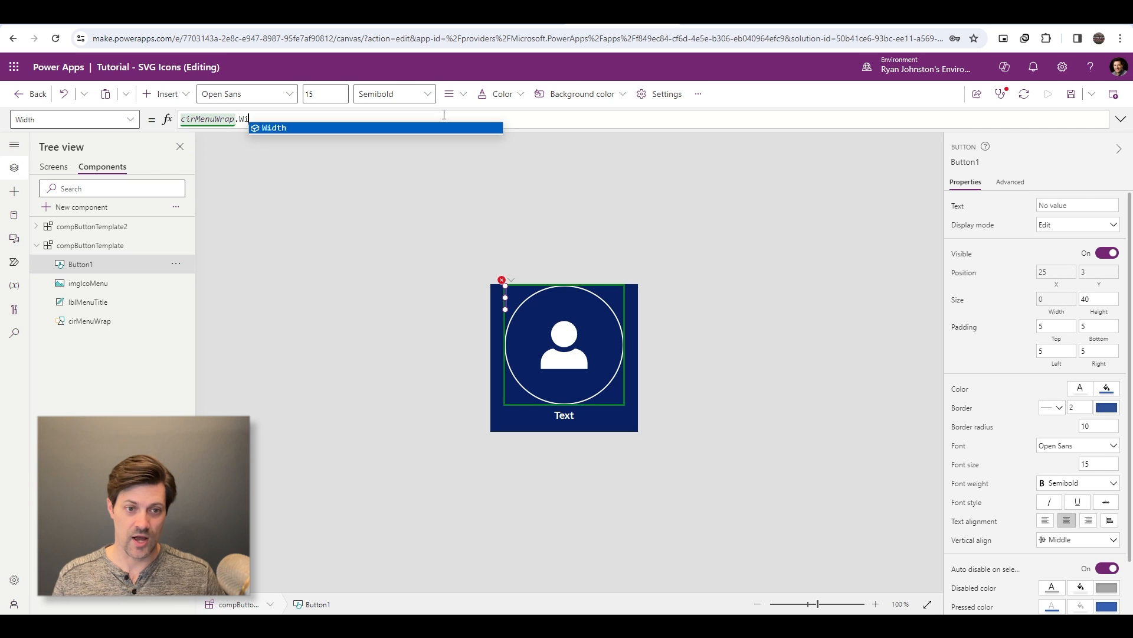
- Match the button's height to the circle by setting its Height formula to cirMenuWrap.Height
click(1119, 299)
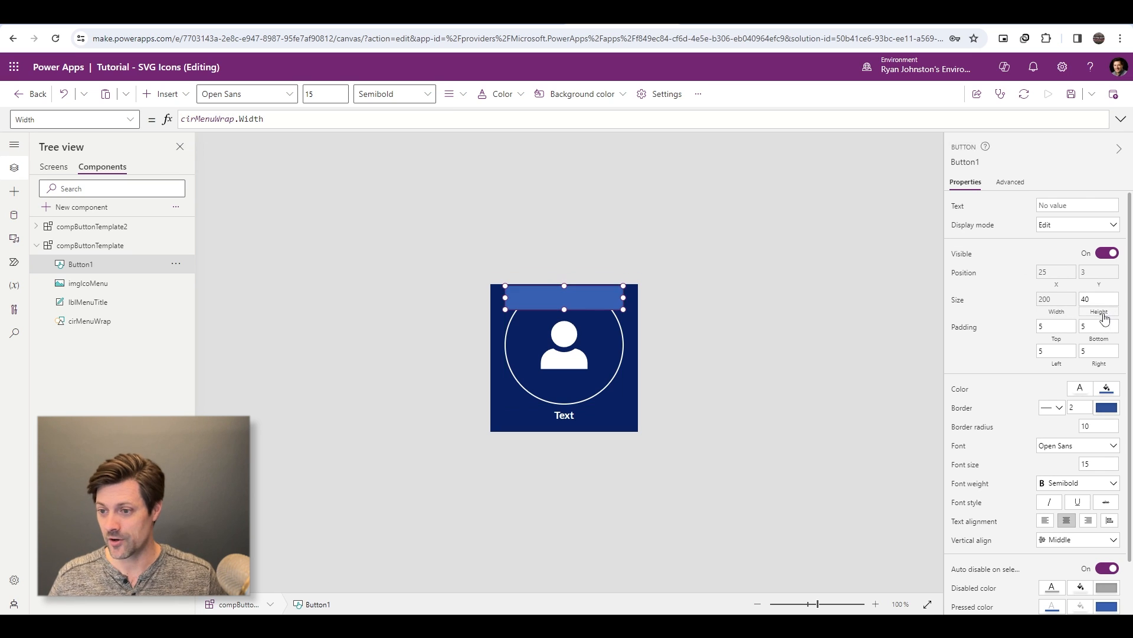
key(ctrl+a)
text(cirMenuWrap)
text(.)
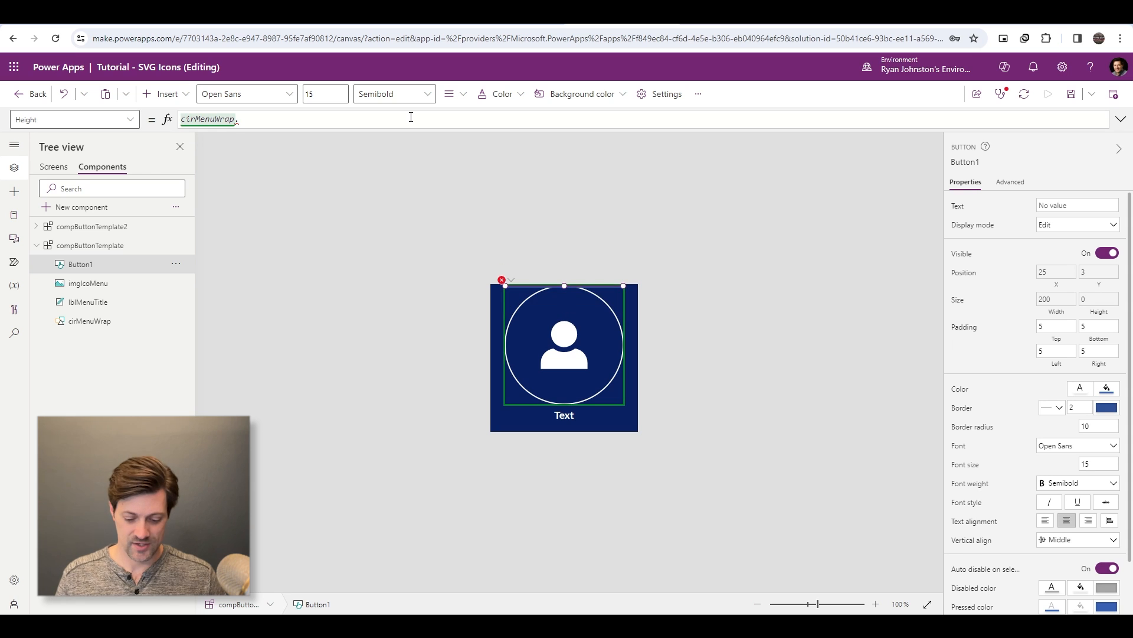
text(Height)
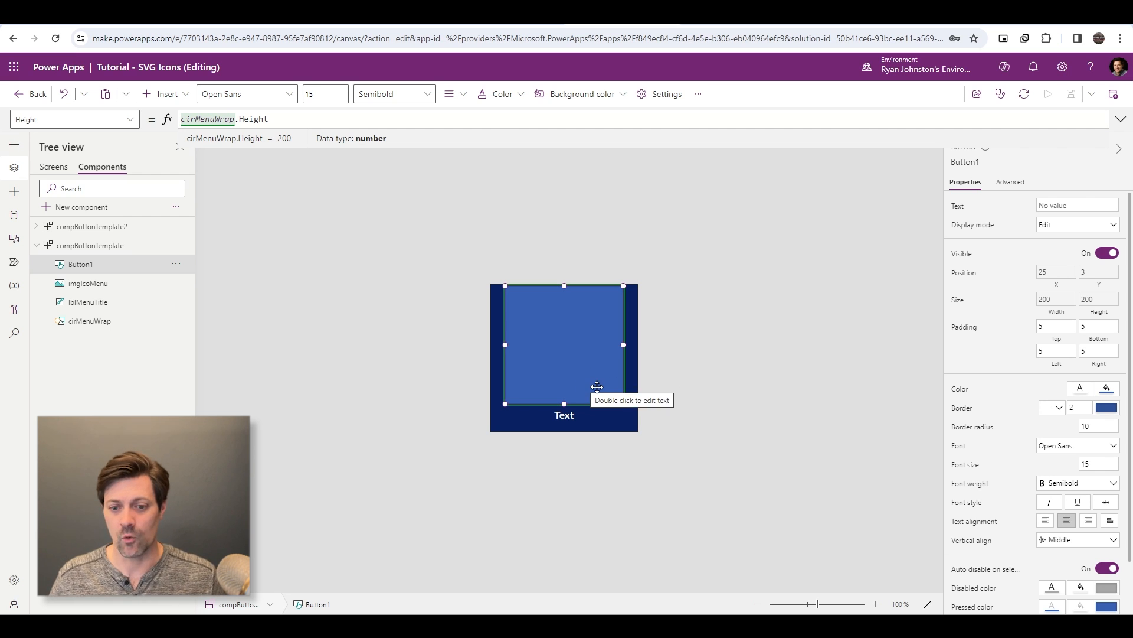
click(676, 387)
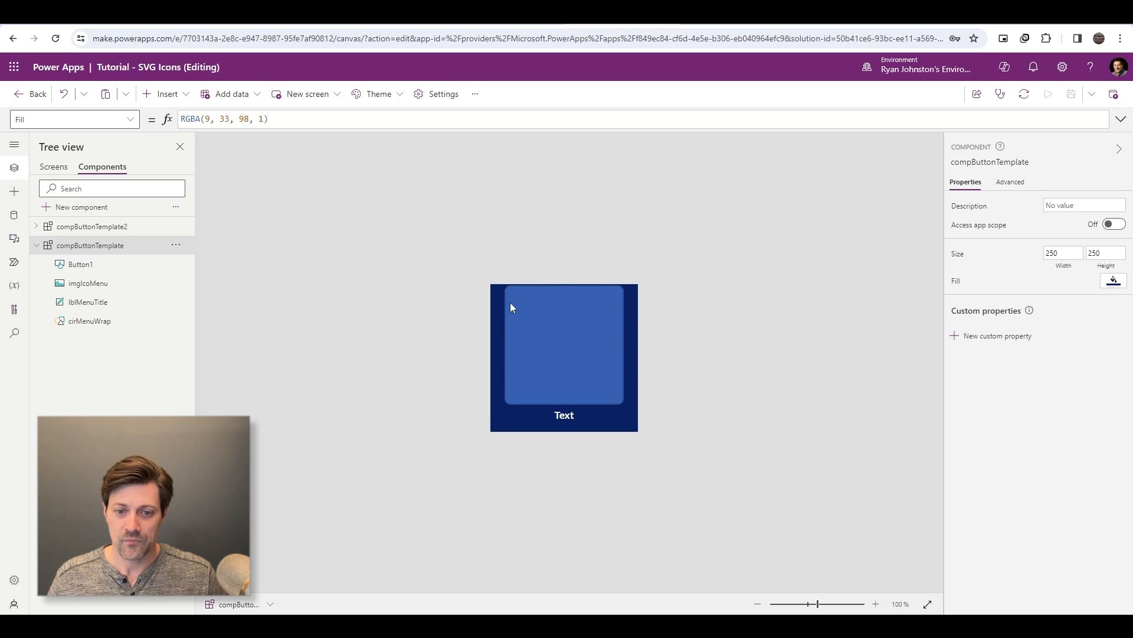
- Round the button's top-left corner by setting its RadiusTopLeft formula to Self.Width/2
click(578, 349)
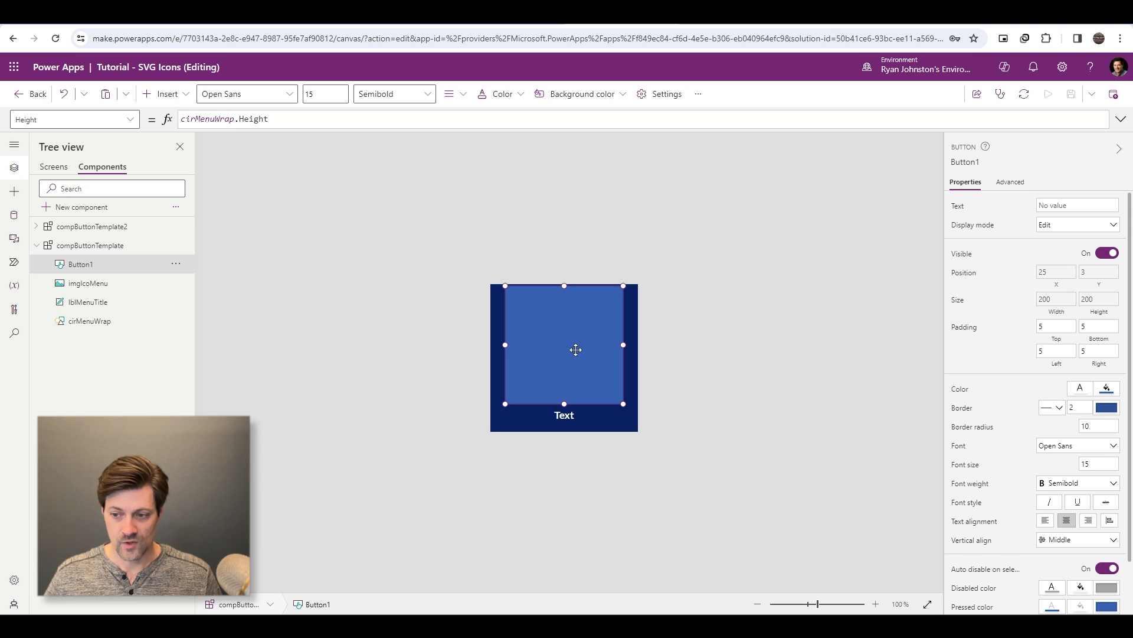
click(975, 428)
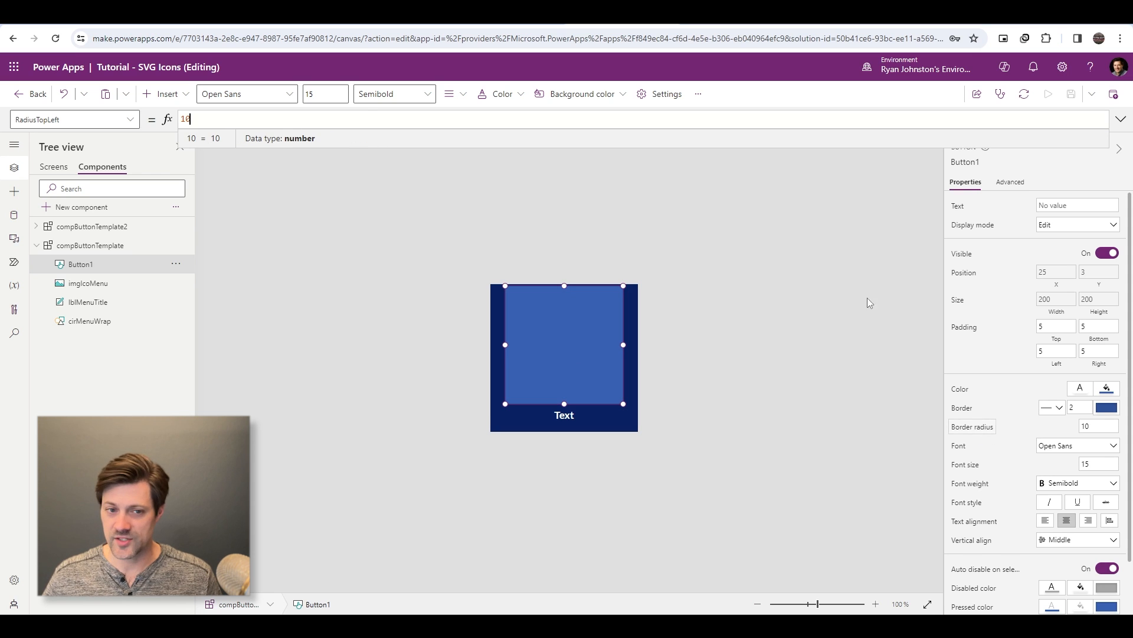
key(ctrl+a)
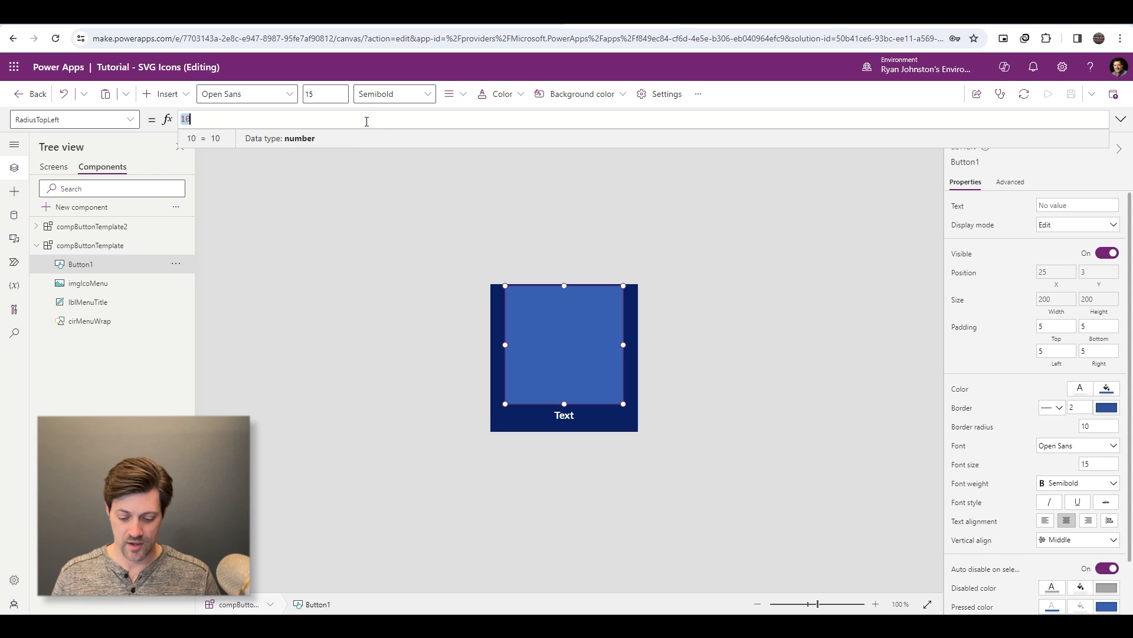
text(Self.)
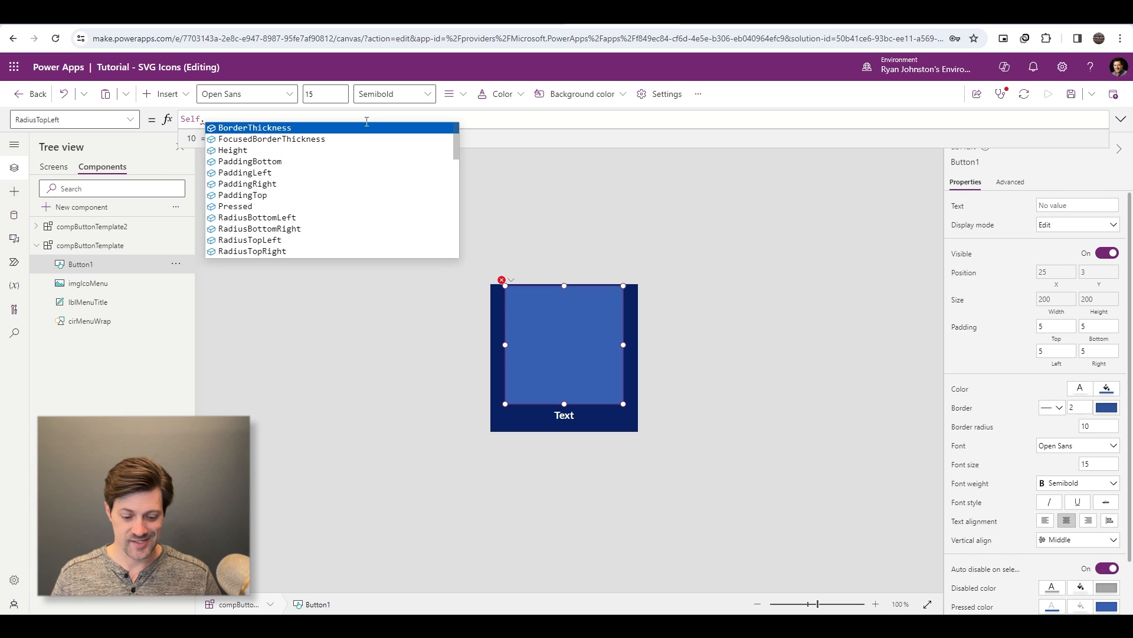
text(Width/2)
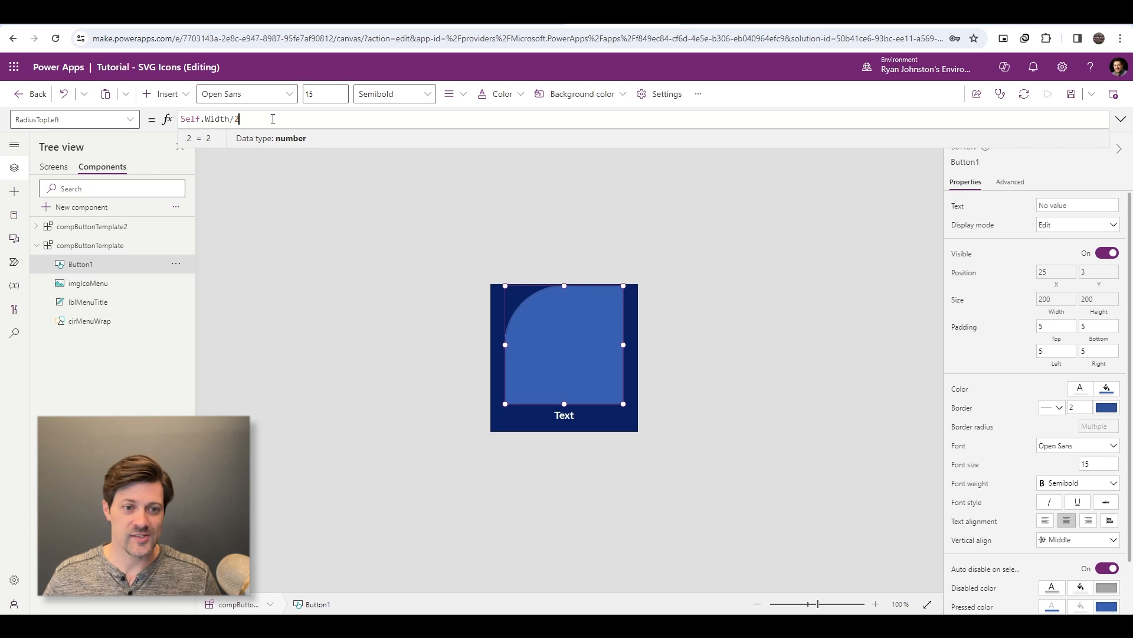
- Copy the Self.Width/2 formula into the button's RadiusBottomRight and RadiusBottomLeft properties
key(ctrl+a)
key(ctrl+c)
click(130, 120)
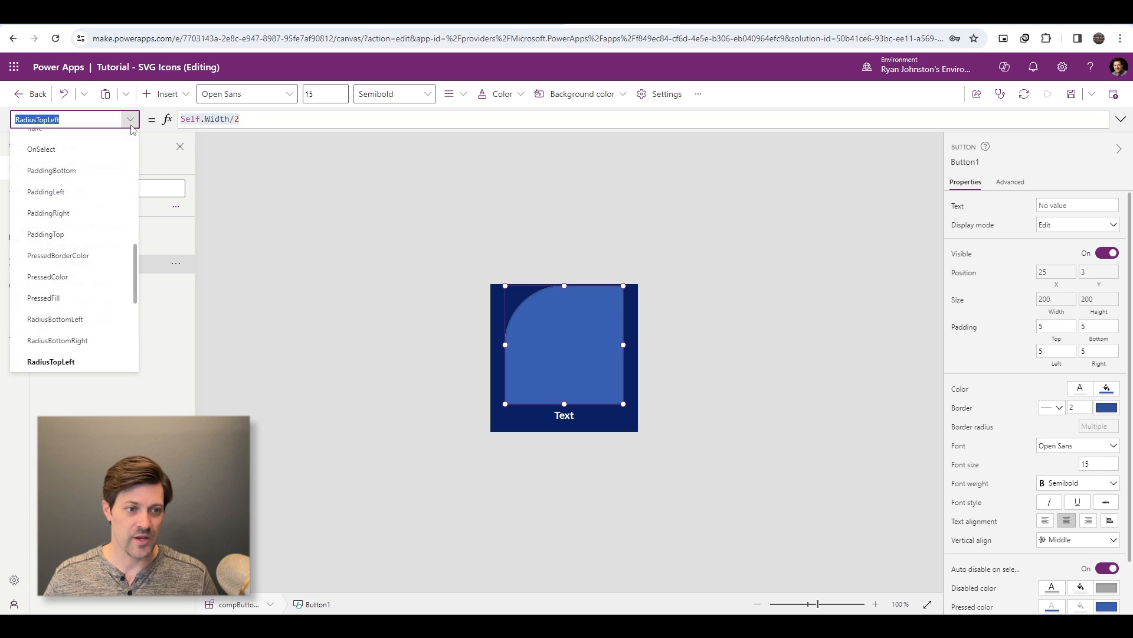
click(89, 340)
click(207, 122)
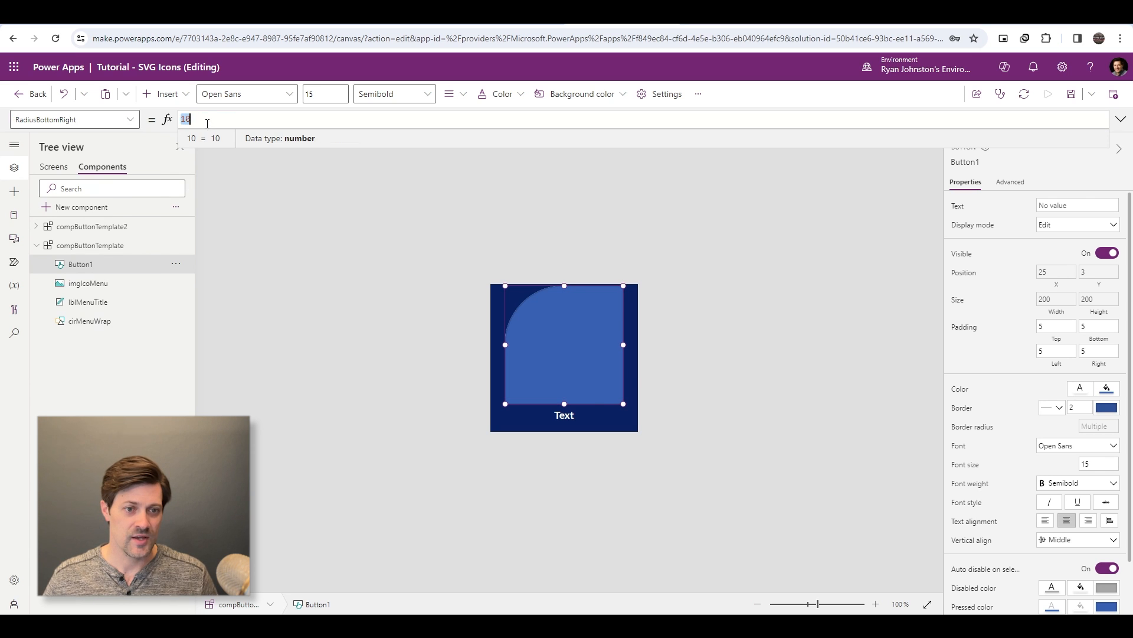
key(ctrl+v)
click(130, 120)
click(83, 340)
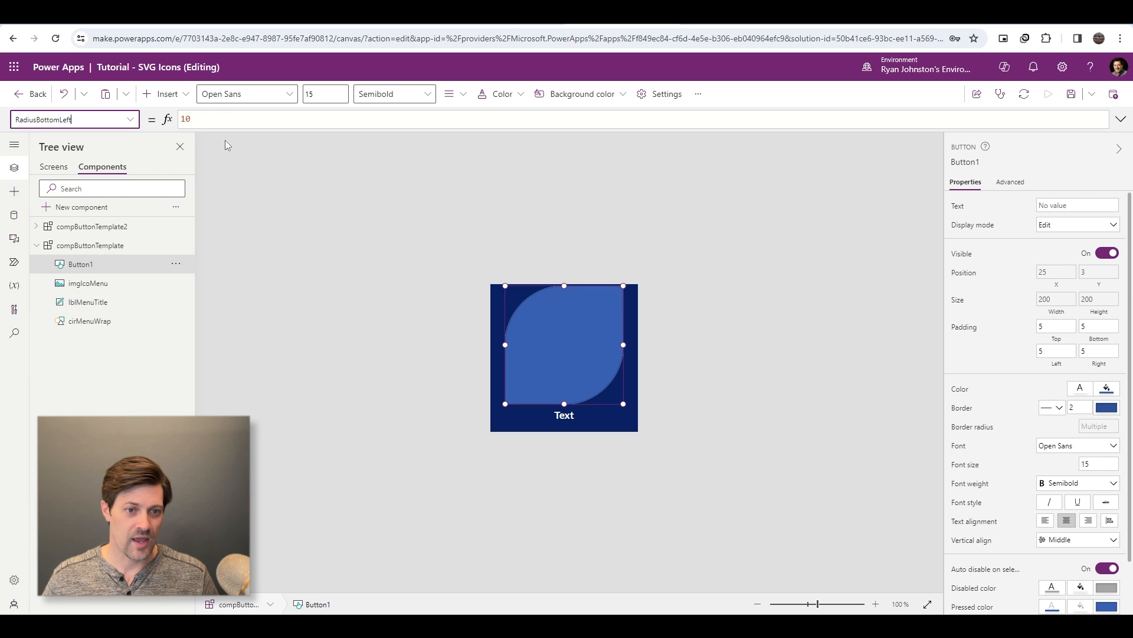
click(223, 119)
key(ctrl+v)
- Apply the same Self.Width/2 formula to the button's RadiusTopRight property to complete the circular shape
click(131, 120)
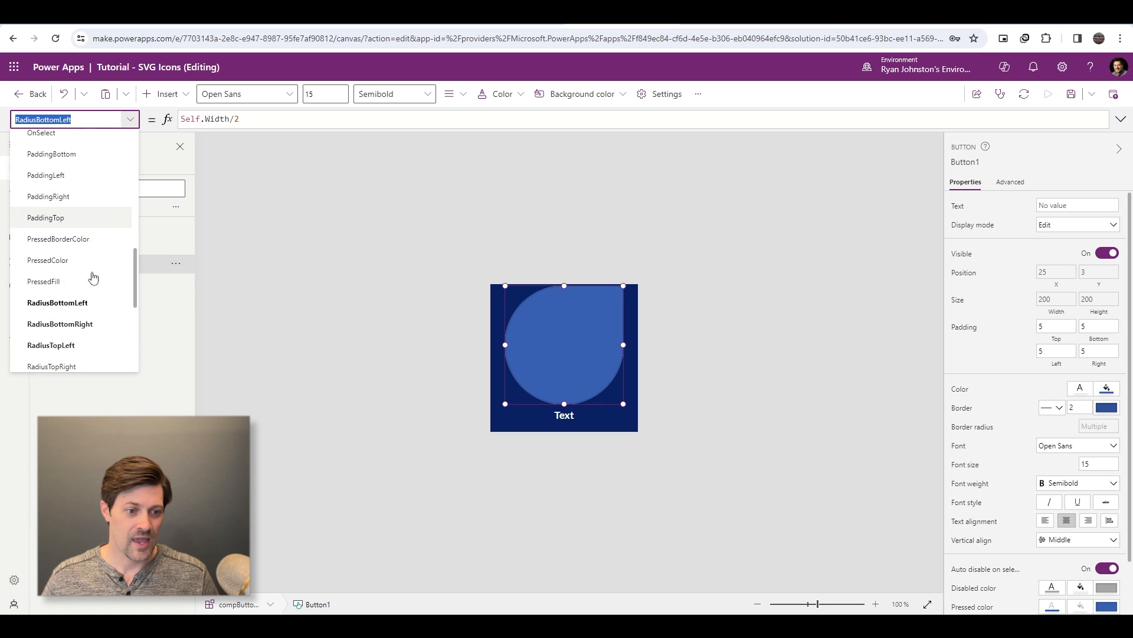
scroll(93, 278, down, 1)
click(77, 306)
click(223, 119)
key(ctrl+v)
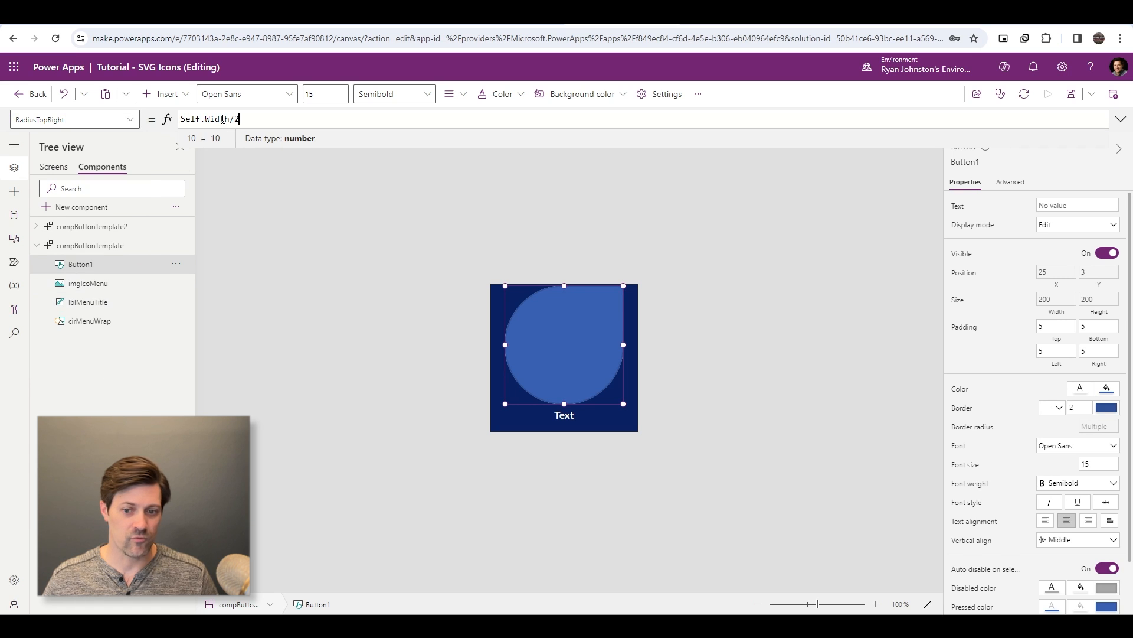
click(555, 349)
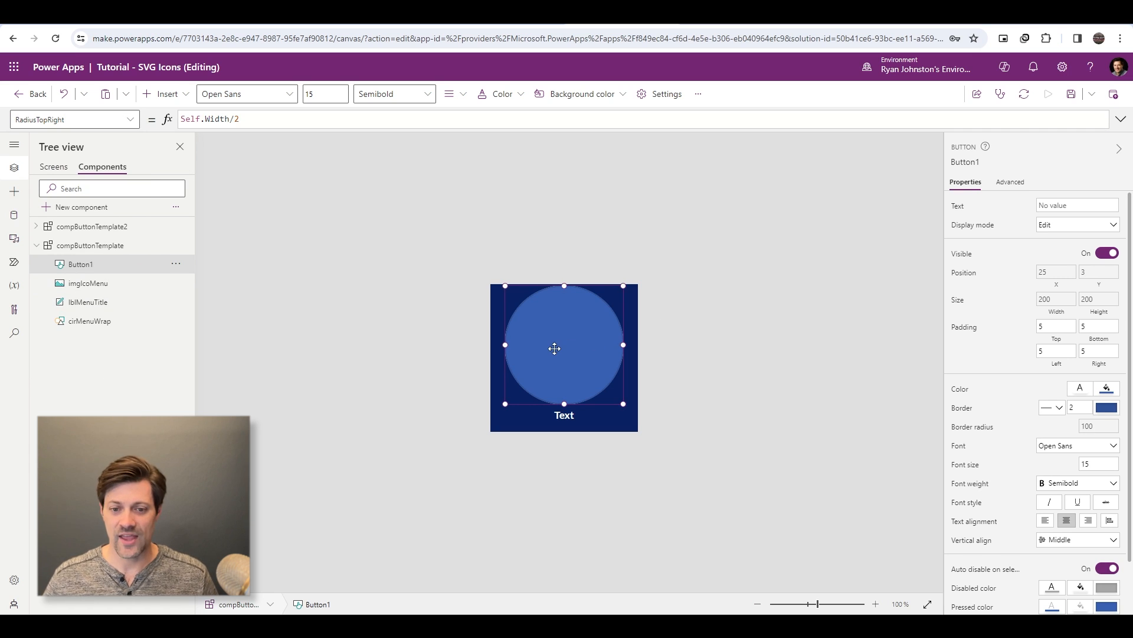
key(alt)
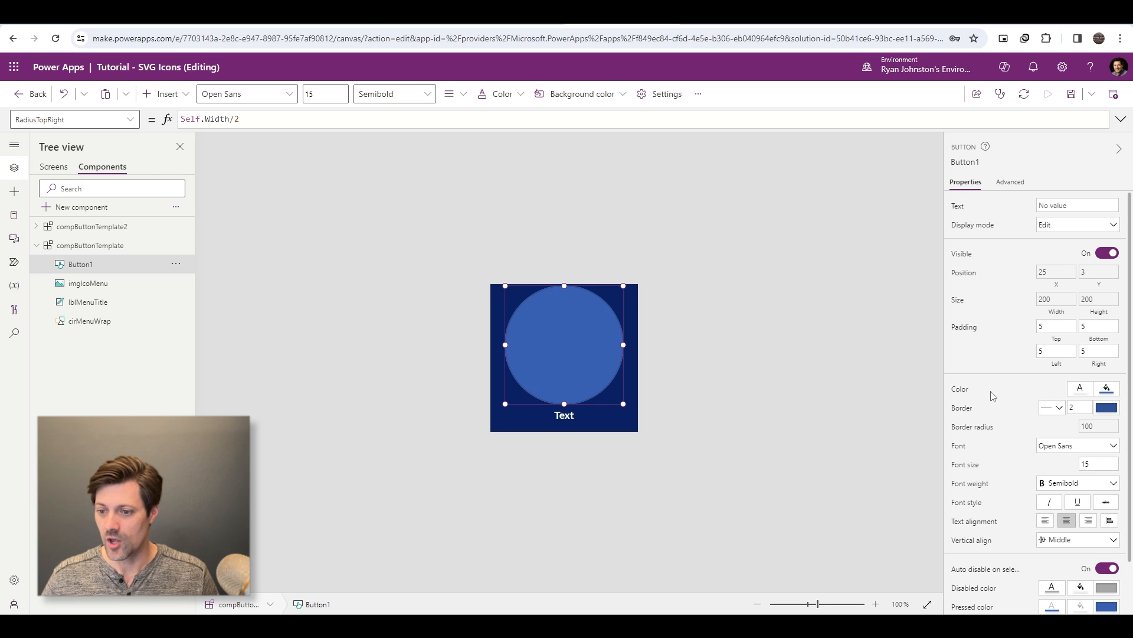
- Make the button's fill transparent so that the circle and icon beneath show through
click(1108, 390)
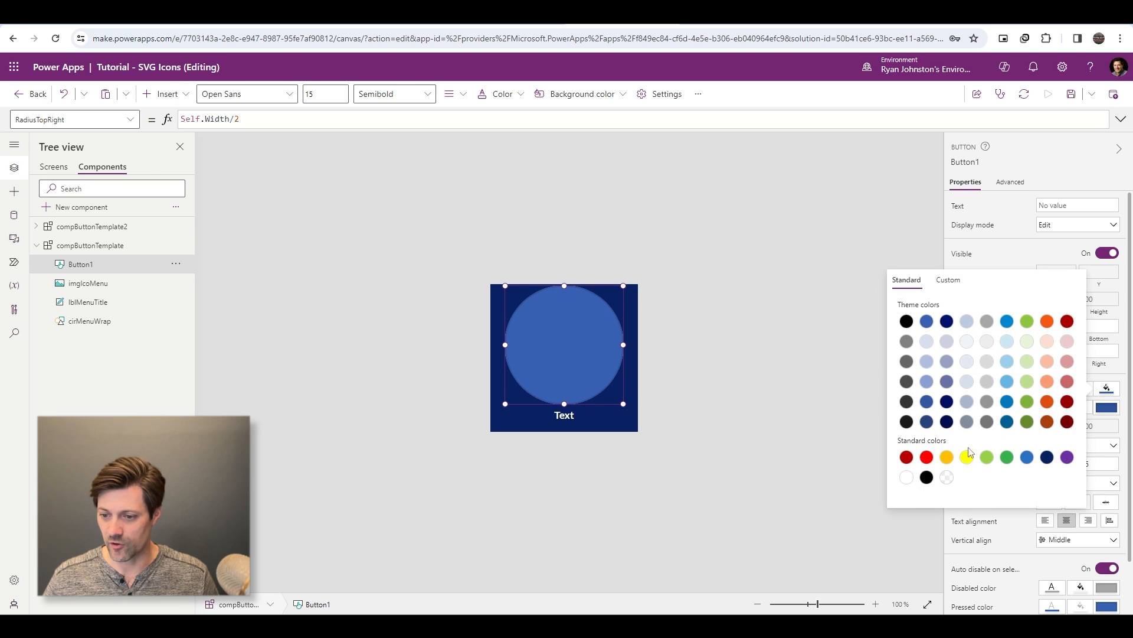
click(949, 478)
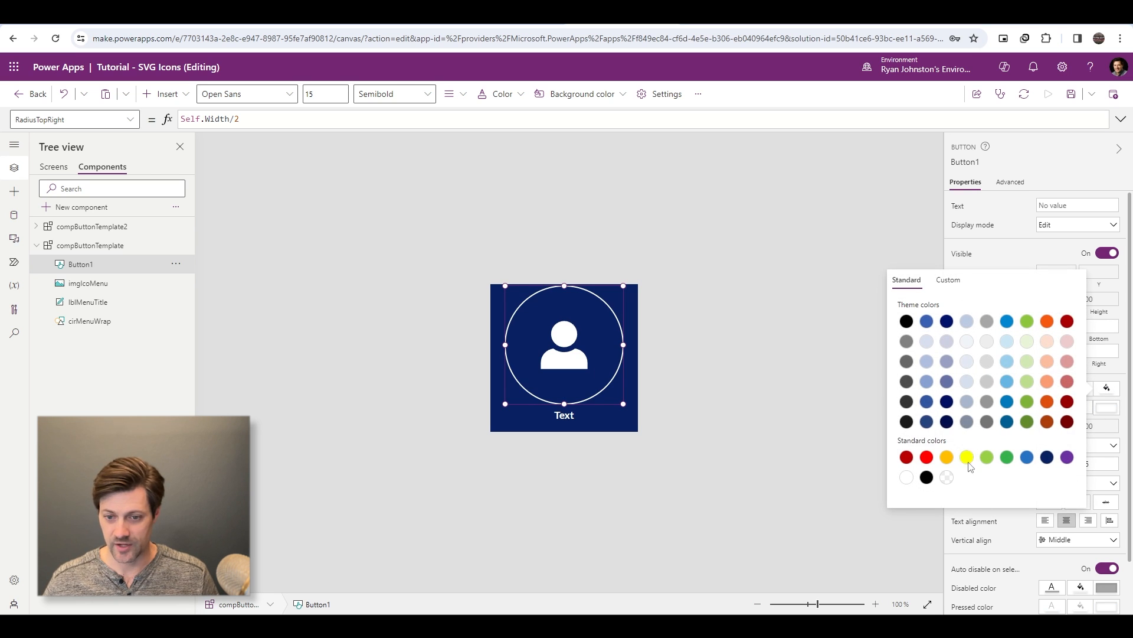
click(1127, 379)
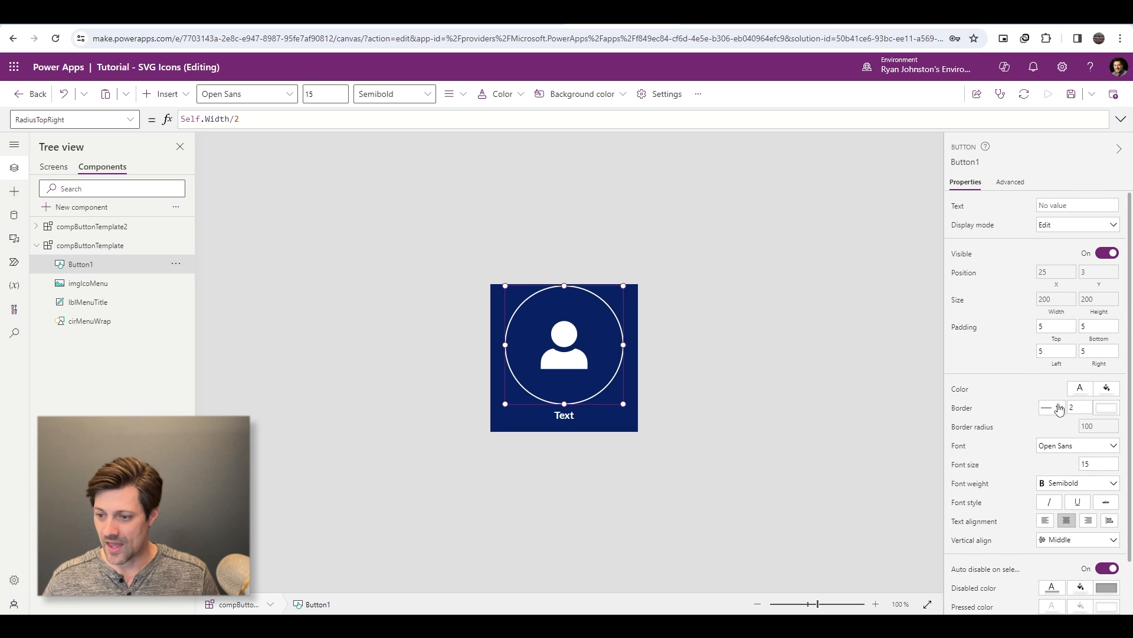
- Set the alpha value of the RGBA color in the button's HoverFill ColorFade formula to .2
scroll(1011, 406, down, 1)
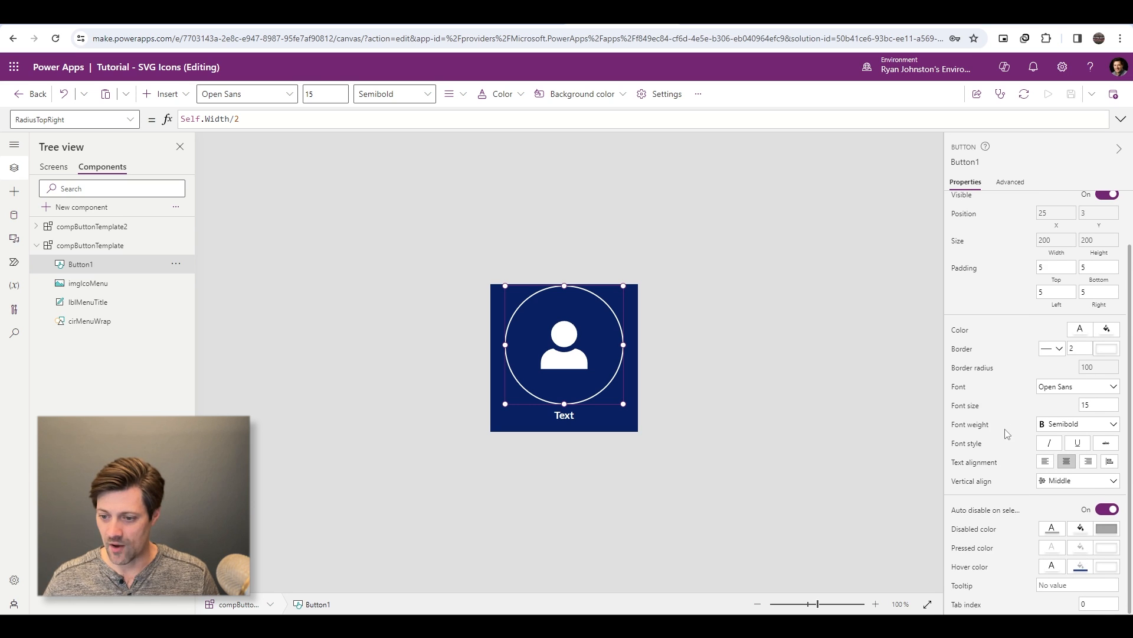
click(974, 568)
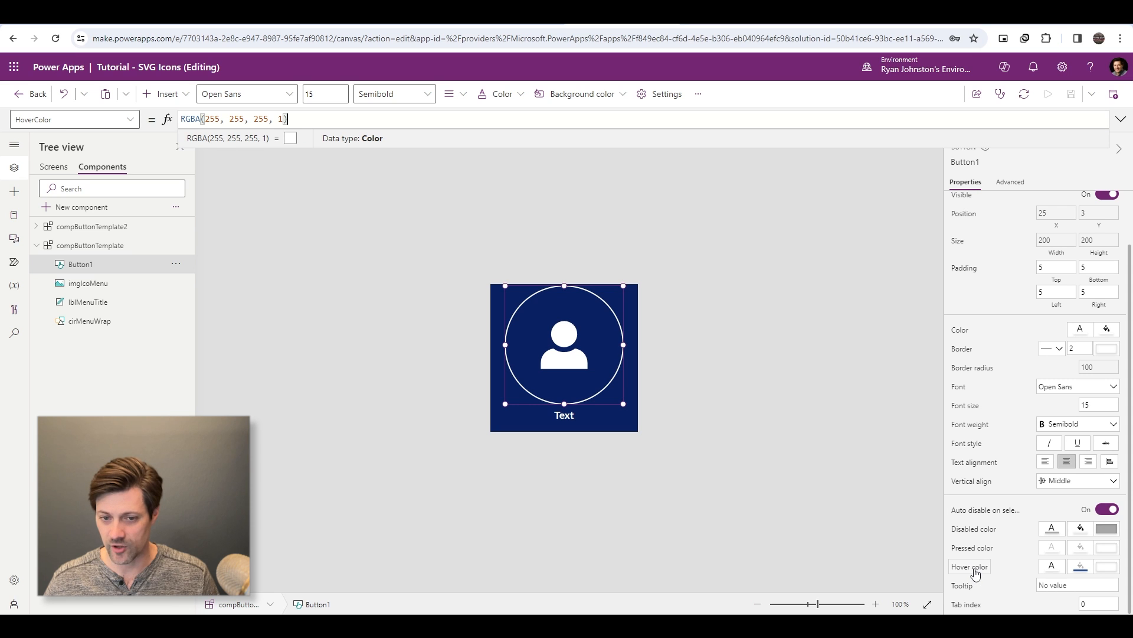
click(1081, 567)
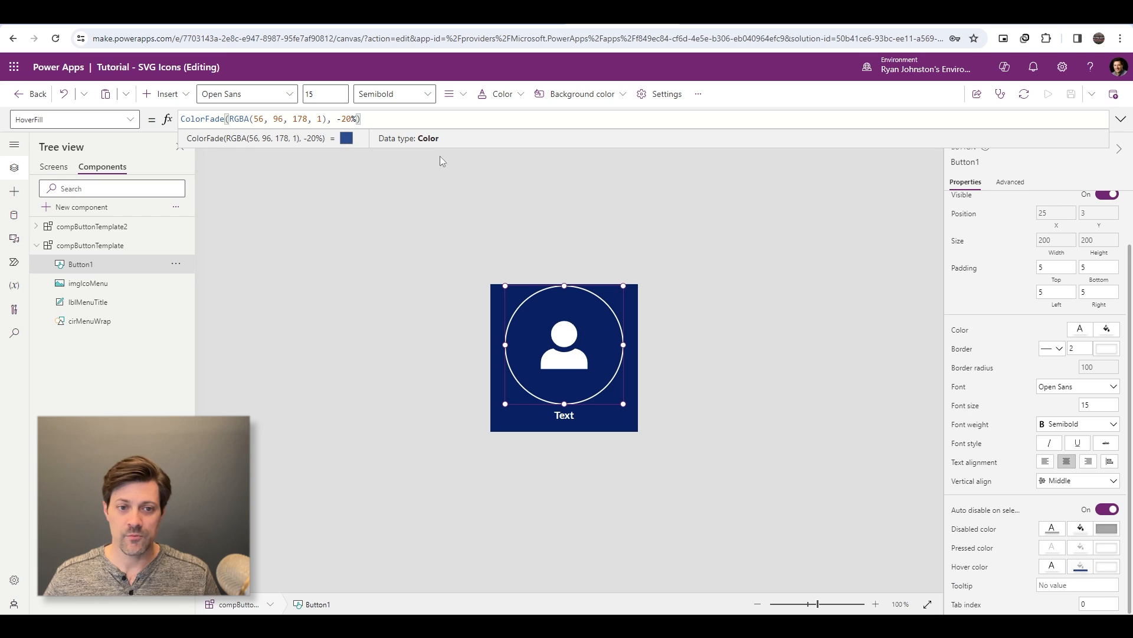
double_click(319, 119)
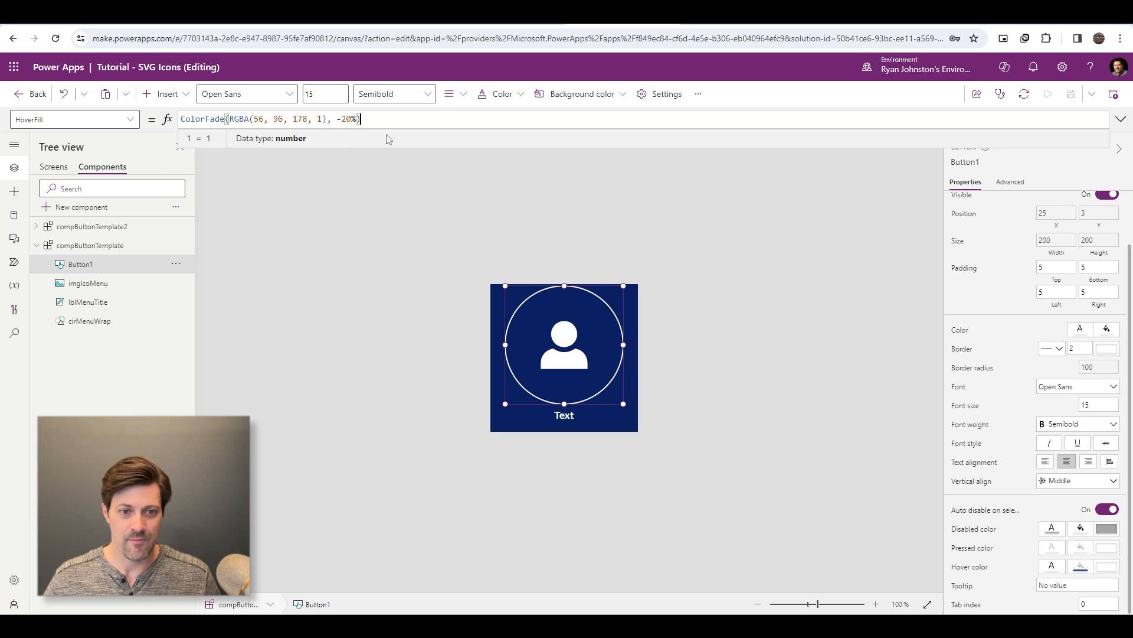
click(319, 120)
double_click(319, 120)
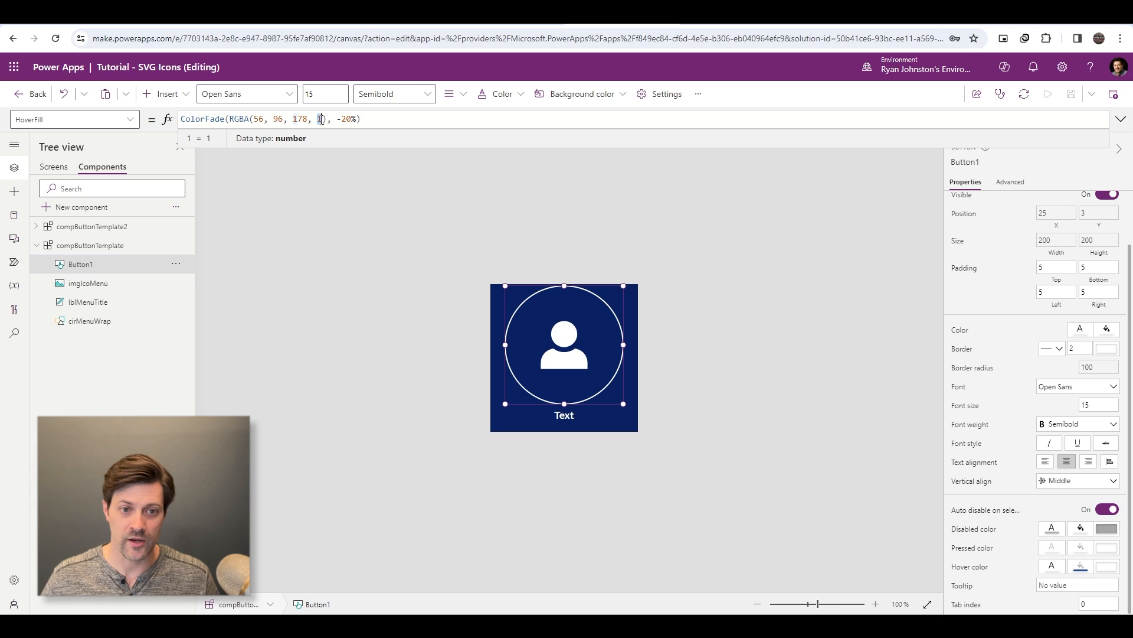
text(.2)
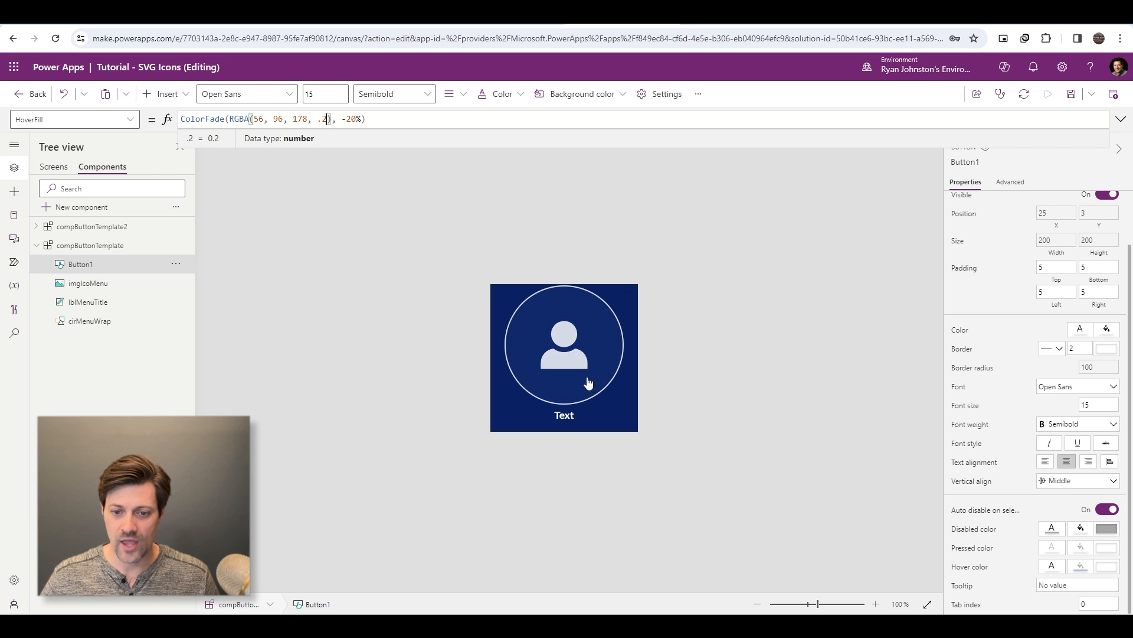
click(604, 360)
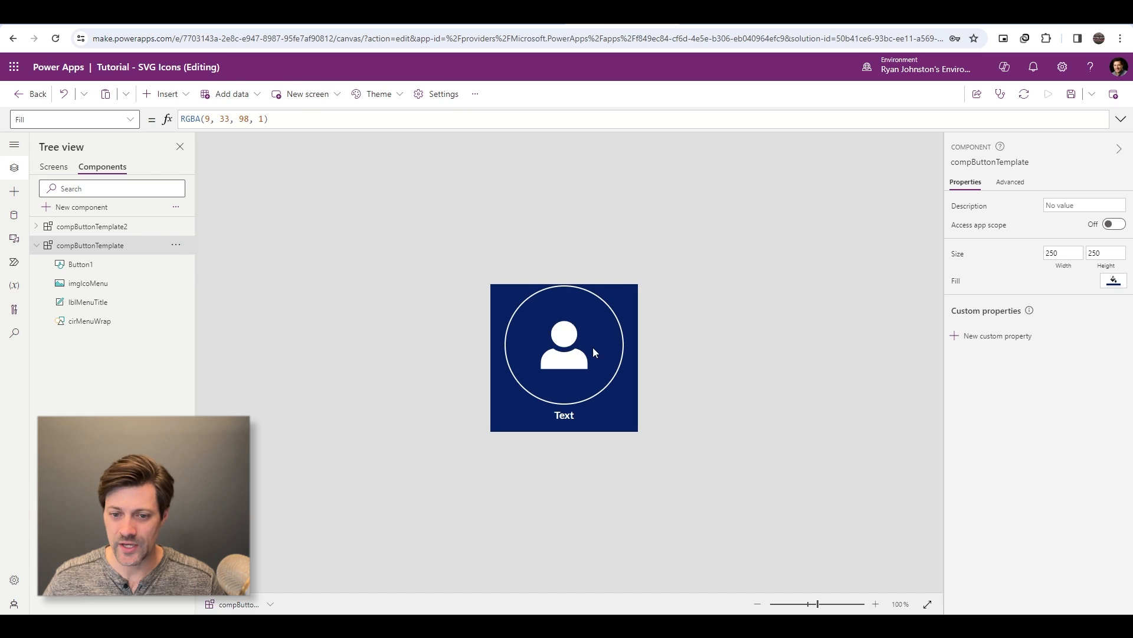
- Set the button's PressedColor to RGBA(0,0,0,0) and clear its PressedFill formula
click(596, 348)
scroll(1059, 543, down, 1)
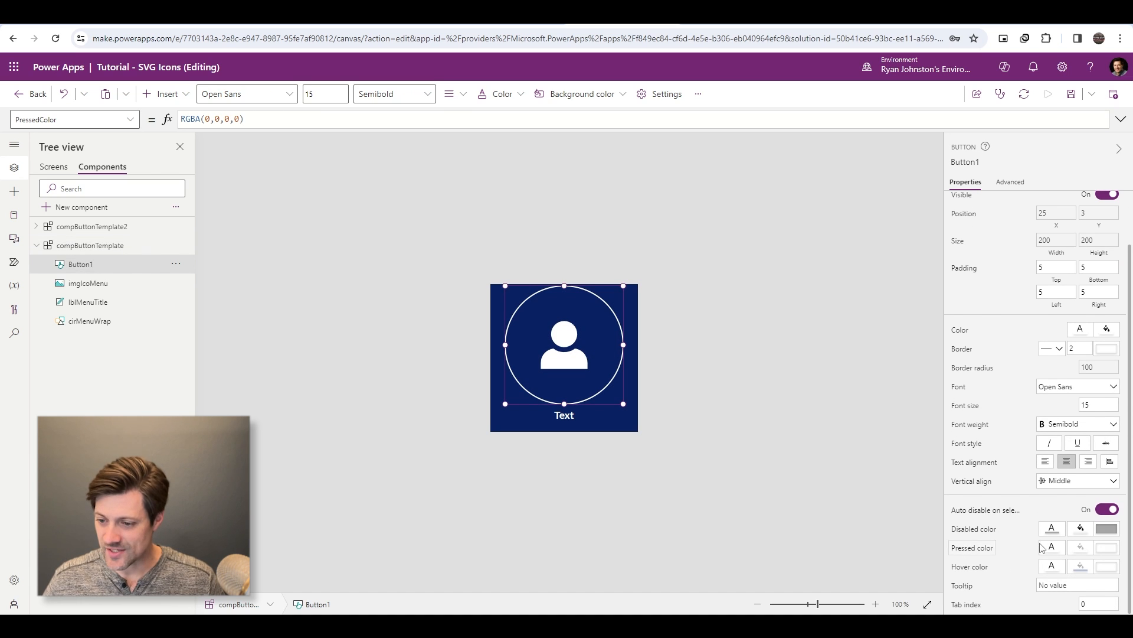
click(1080, 547)
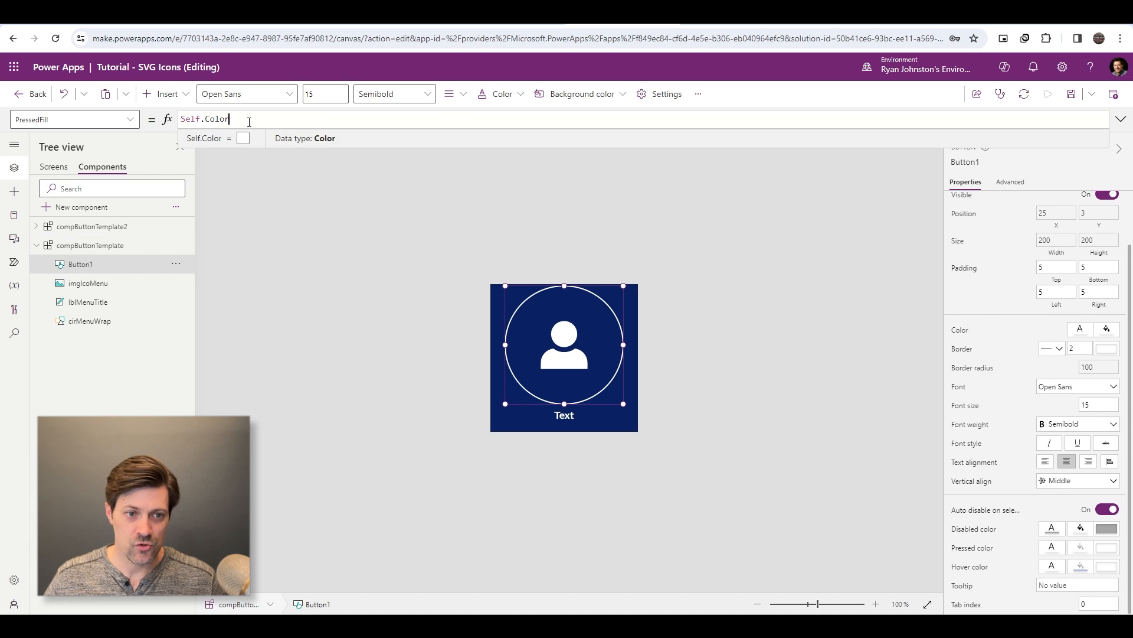
key(ctrl+a)
click(456, 230)
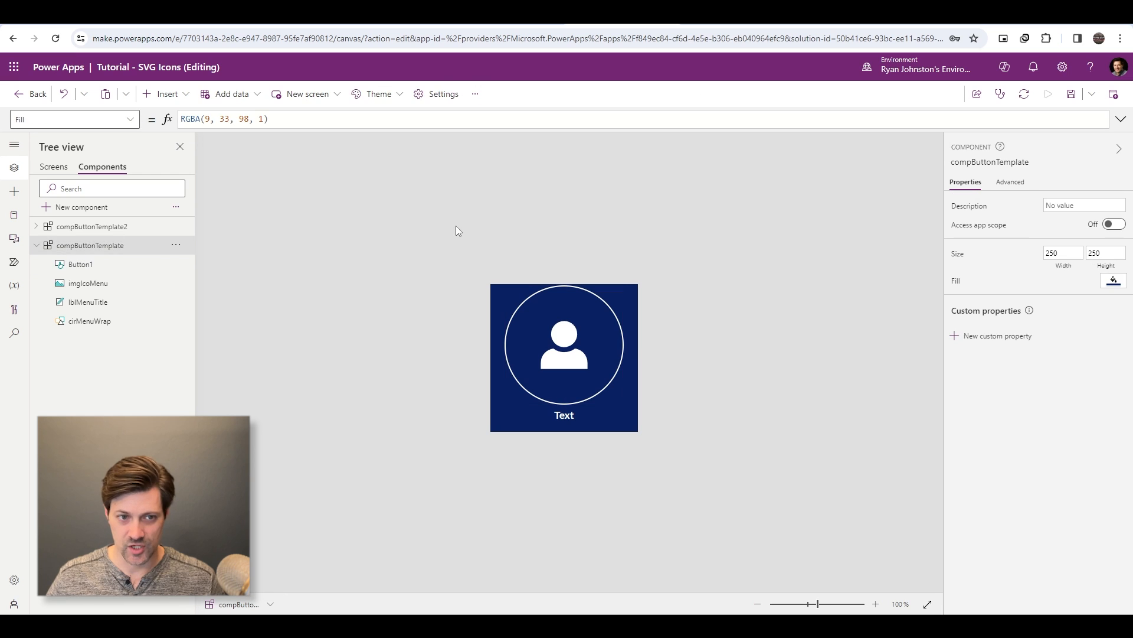
- Set the overlay button's pressed fill to the transparent standard color RGBA(0, 0, 0, 0)
click(597, 357)
scroll(1053, 537, down, 3)
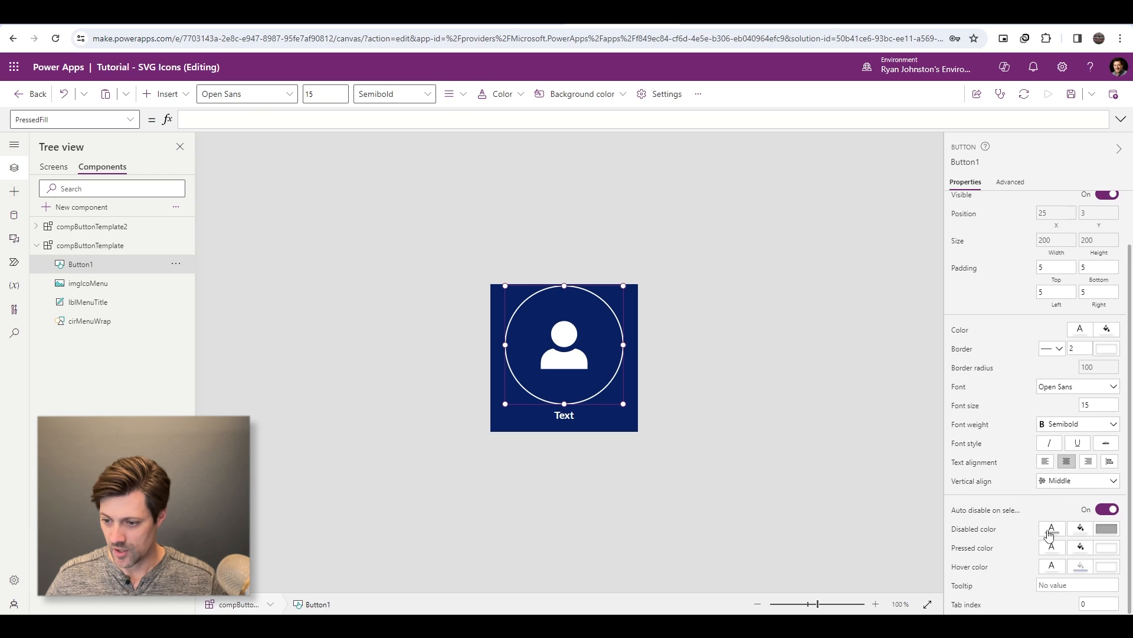
click(1079, 551)
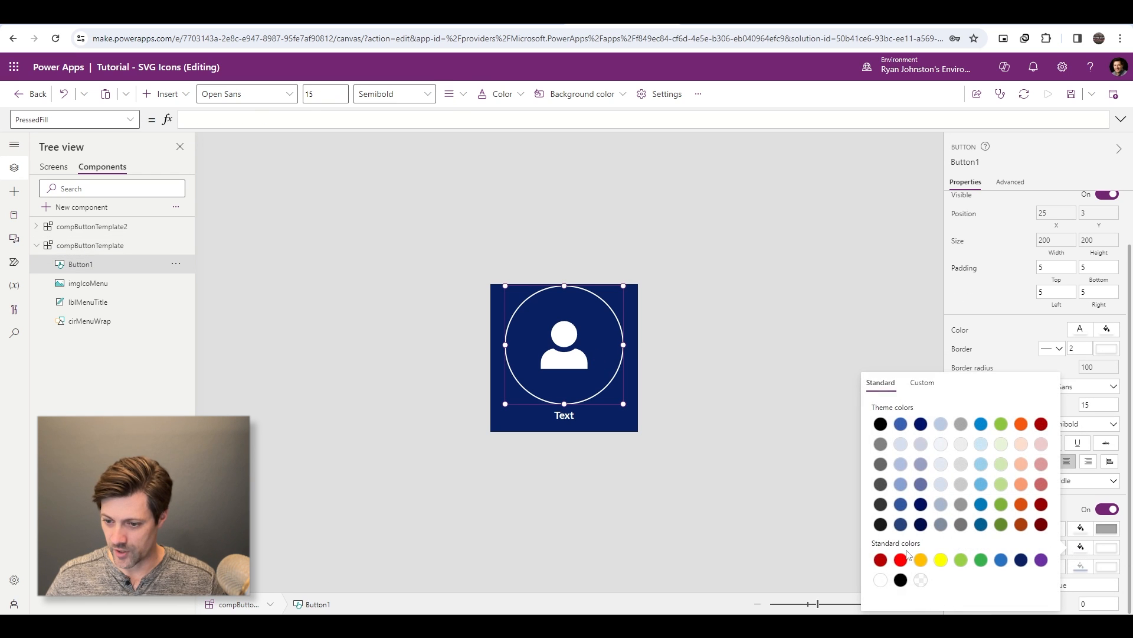
click(921, 581)
click(812, 474)
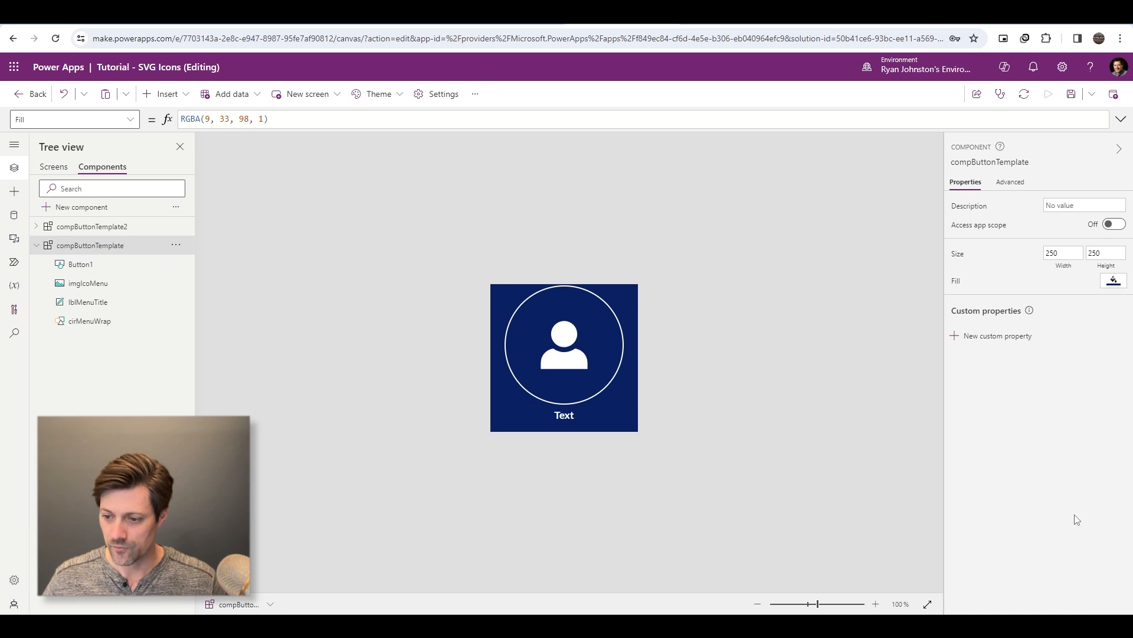
- Test the overlay button's hover and pressed behavior on the component
alt+click(611, 366)
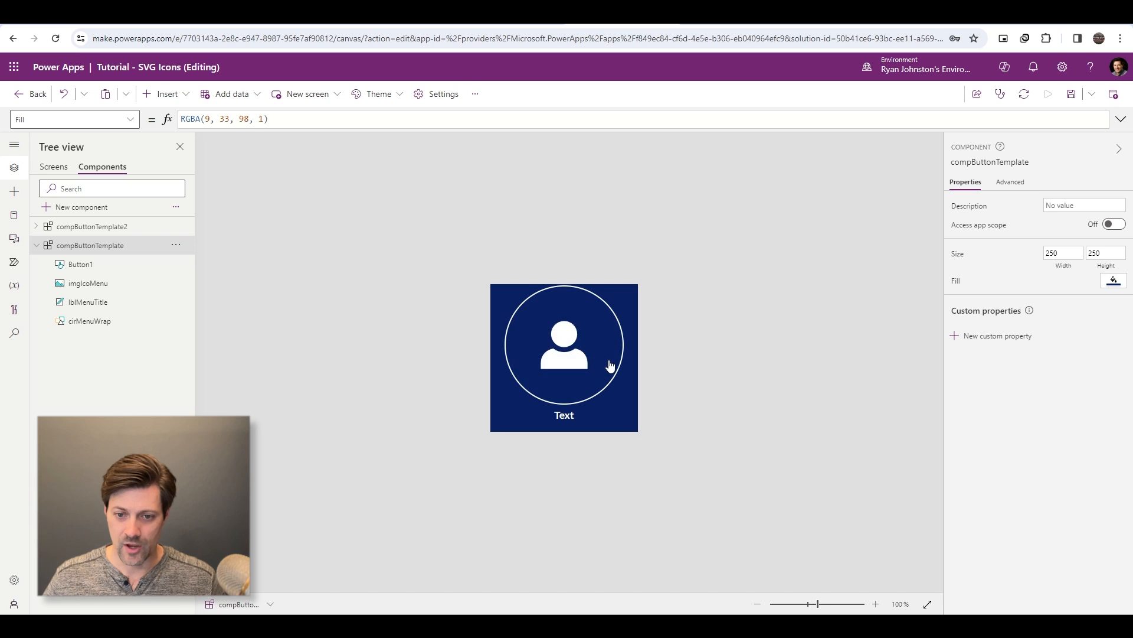
alt+click(605, 372)
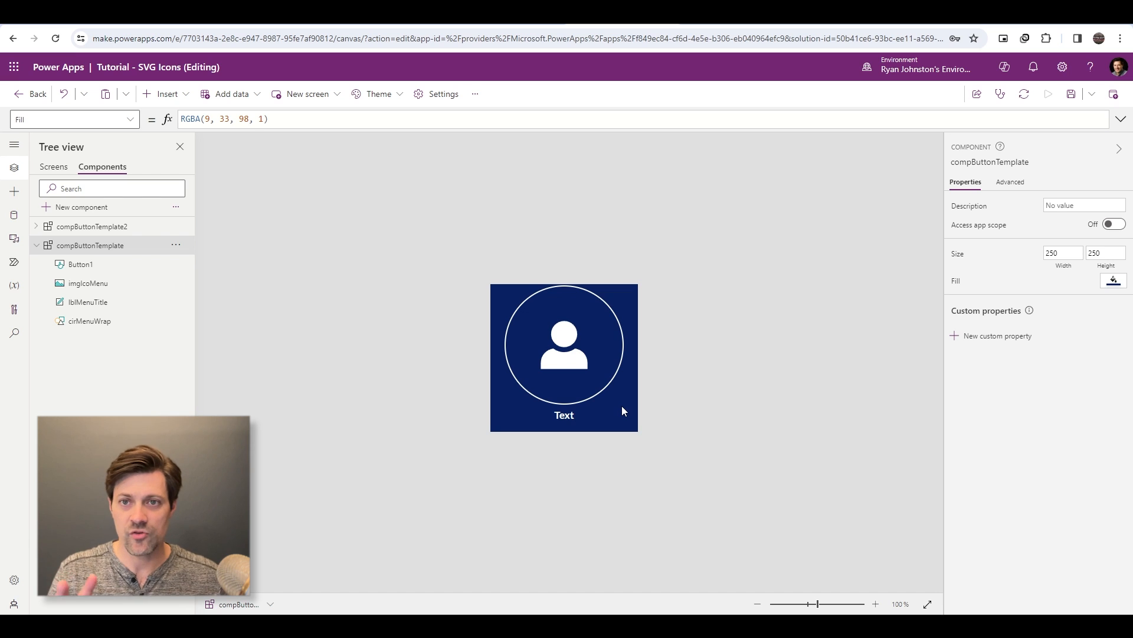
alt+click(593, 345)
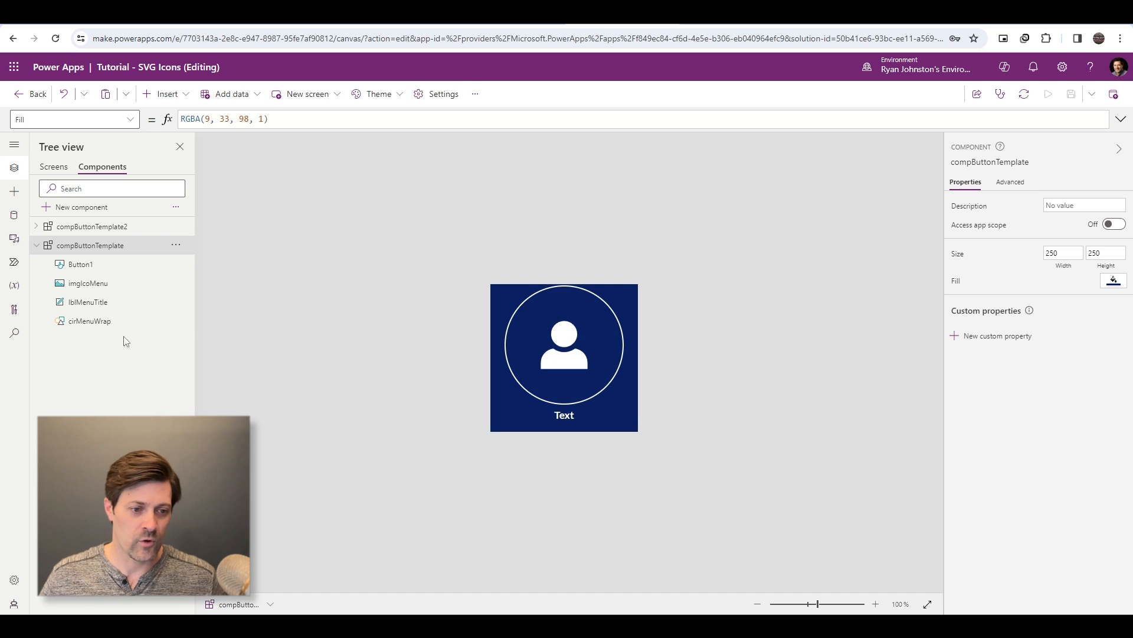
- Fill the cirMenuWrap circle with the standard amber color RGBA(255, 191, 0, 1) and show its Fill formula
click(93, 321)
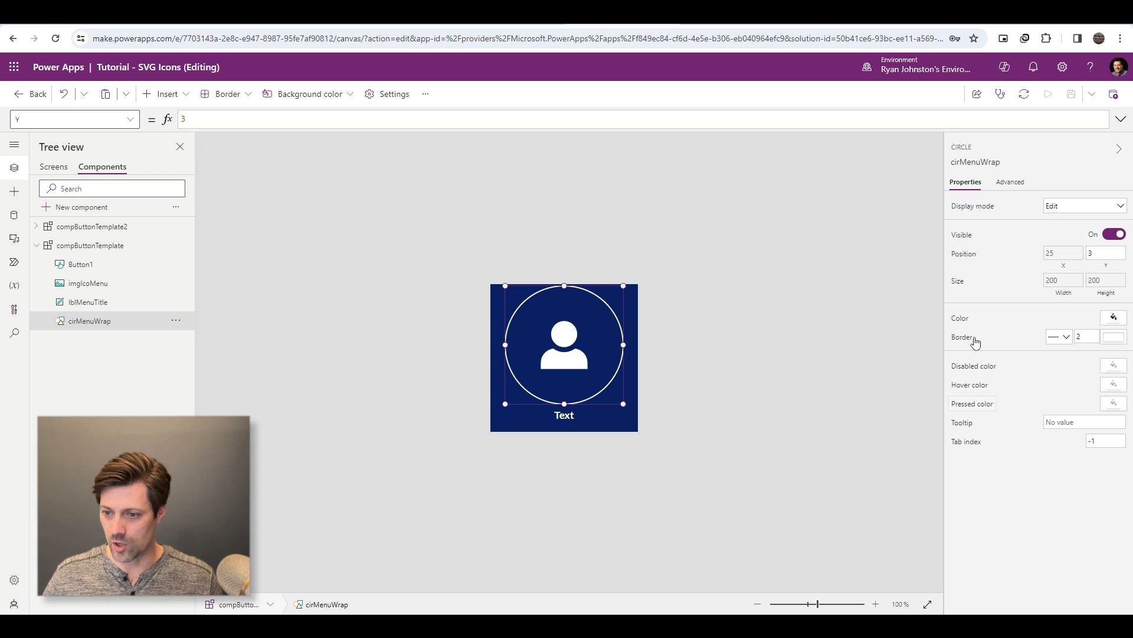
click(1112, 318)
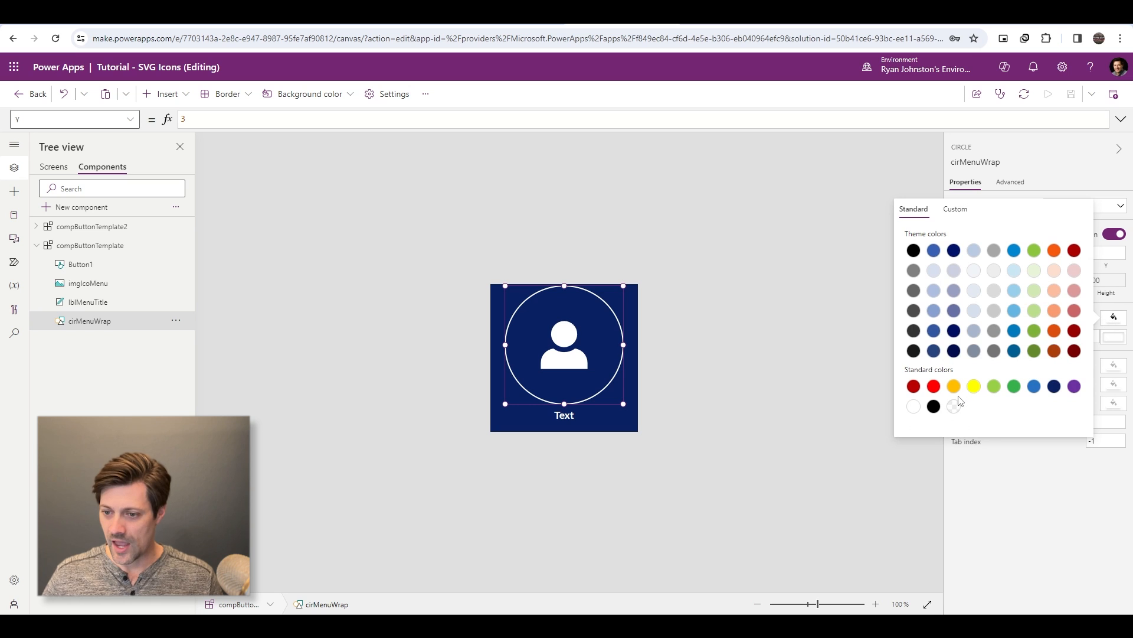
click(954, 387)
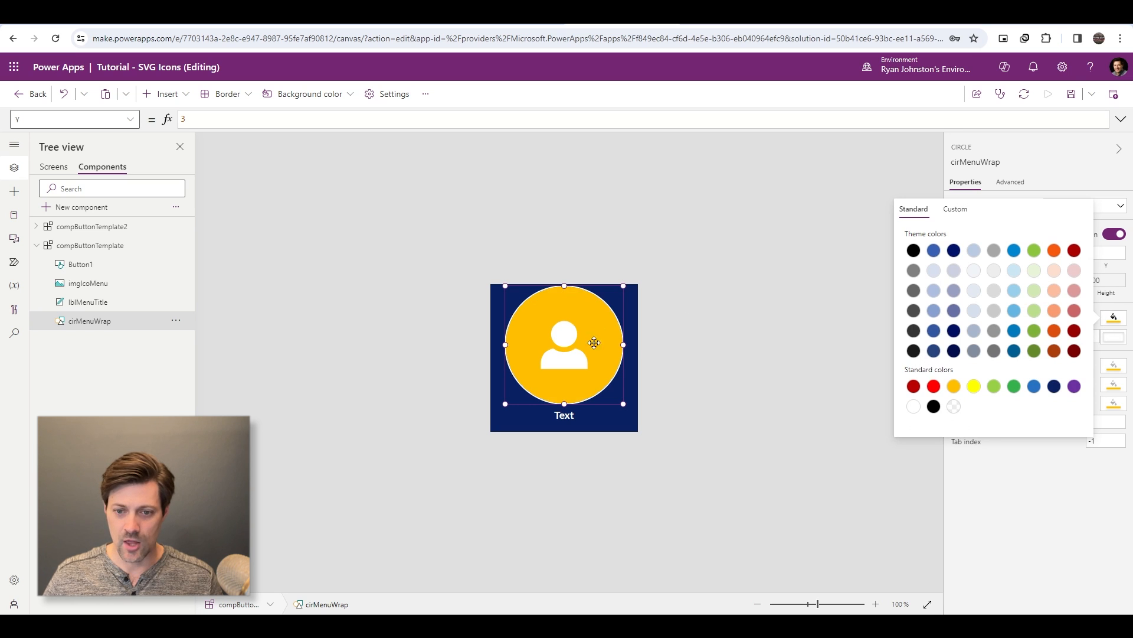
click(1066, 482)
click(957, 321)
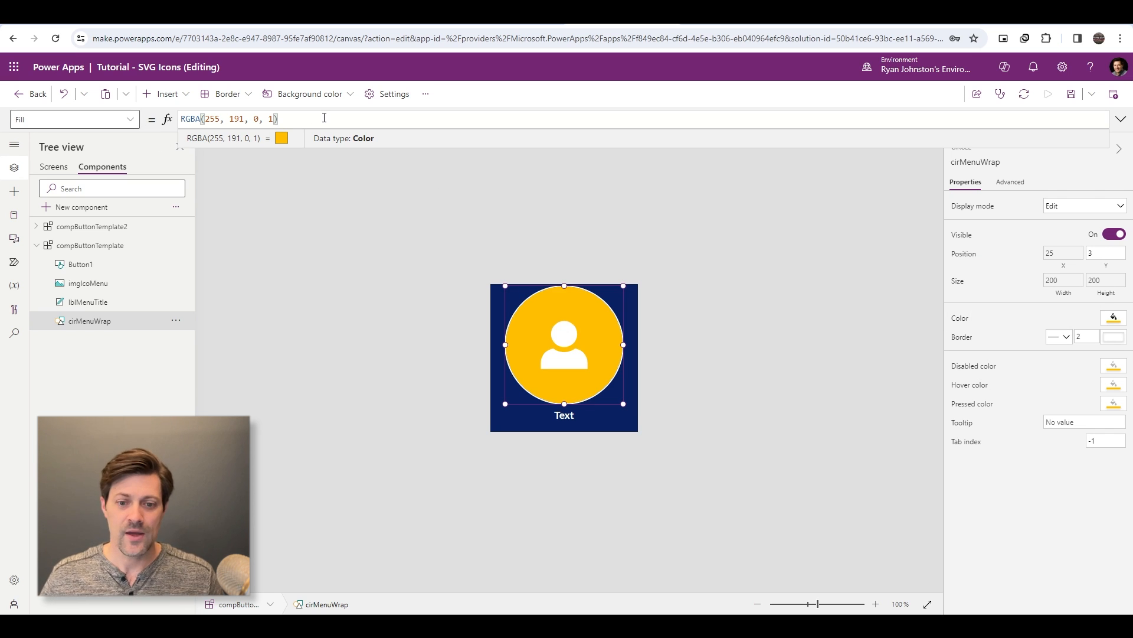
- Rename Button1 in the compButtonTemplate component as butOverlay
click(82, 266)
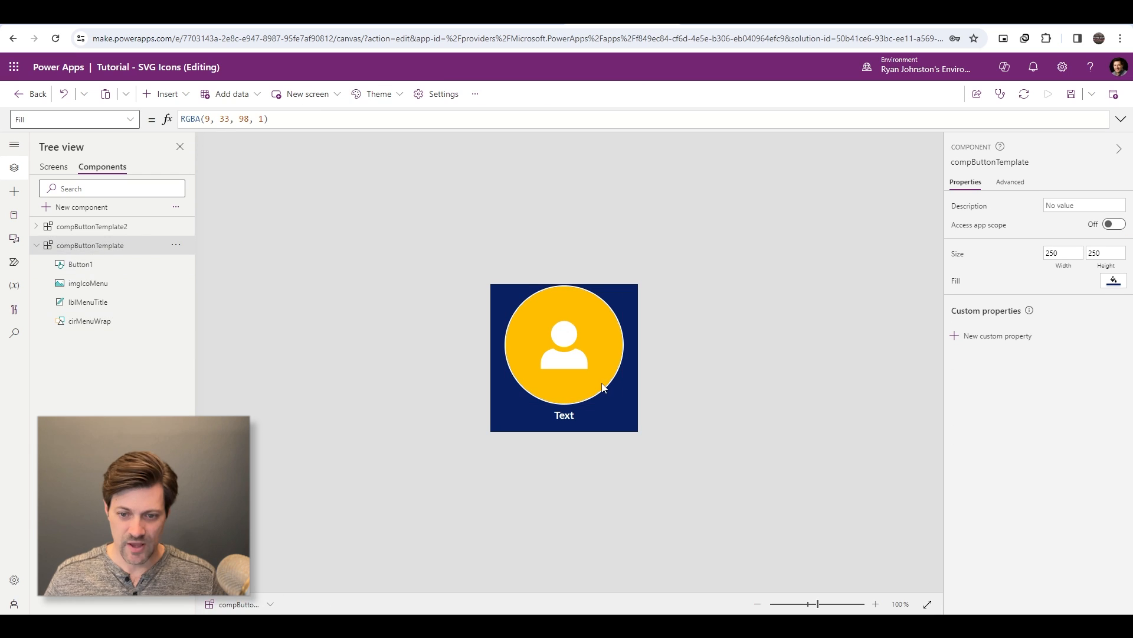
double_click(90, 268)
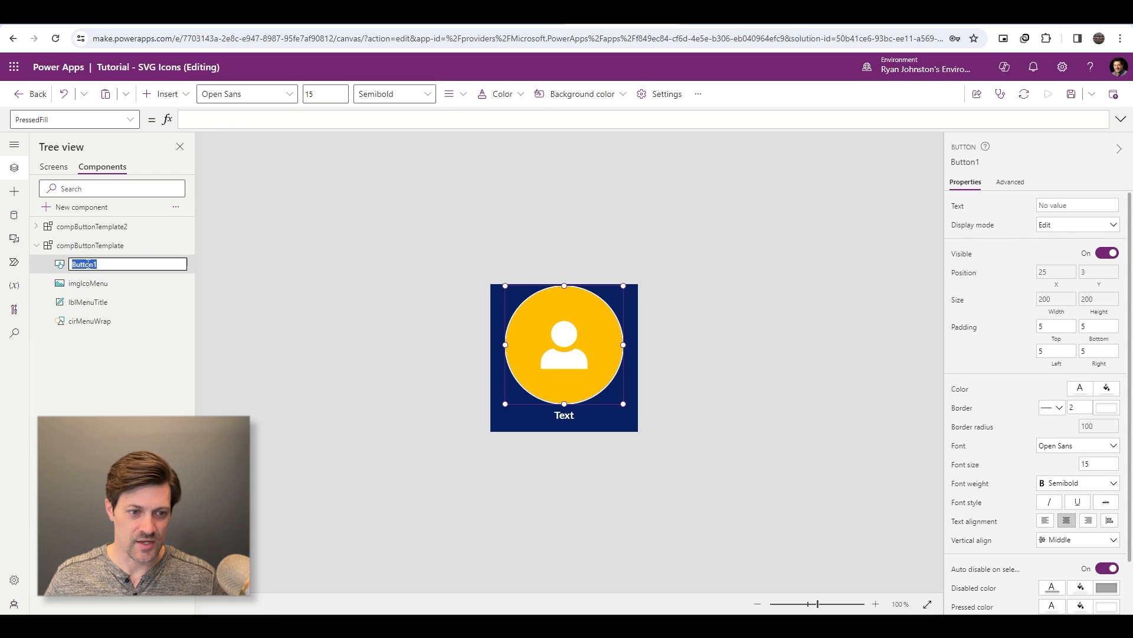
text(butOverlay)
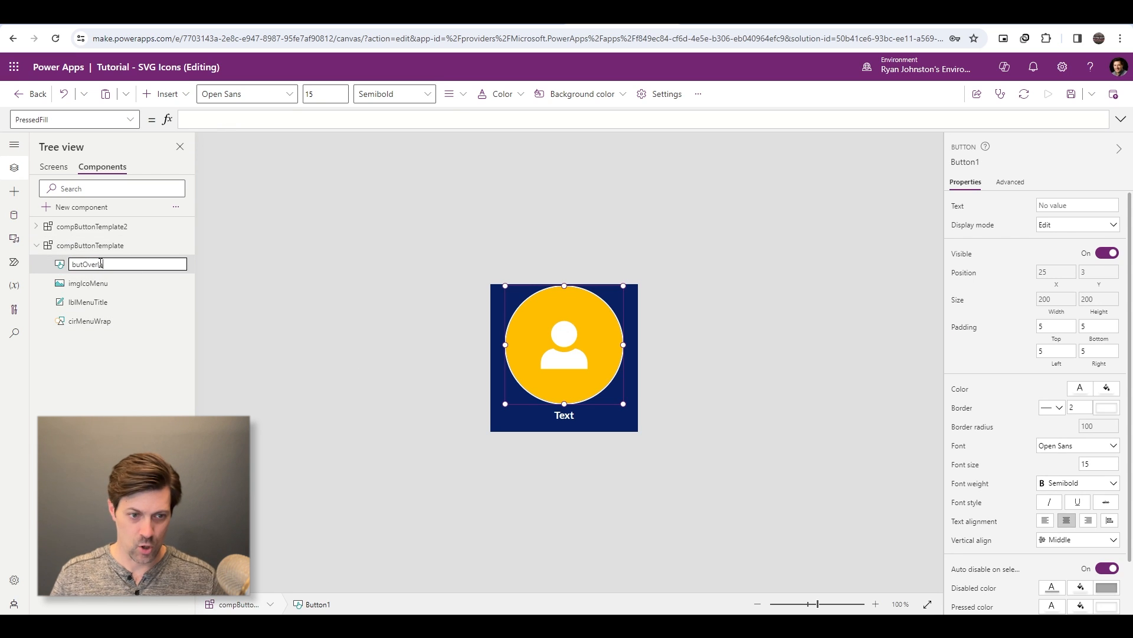
key(Return)
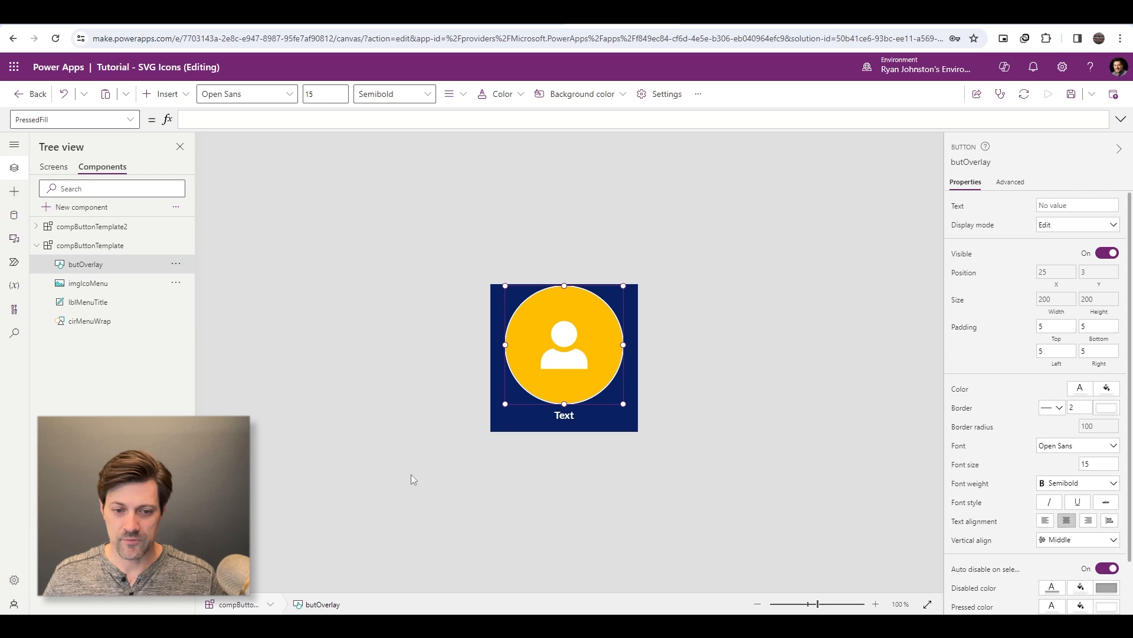
- Begin an If condition on butOverlay.Pressed before the RGBA color in the Fill formula of cirMenuWrap
click(89, 323)
click(335, 118)
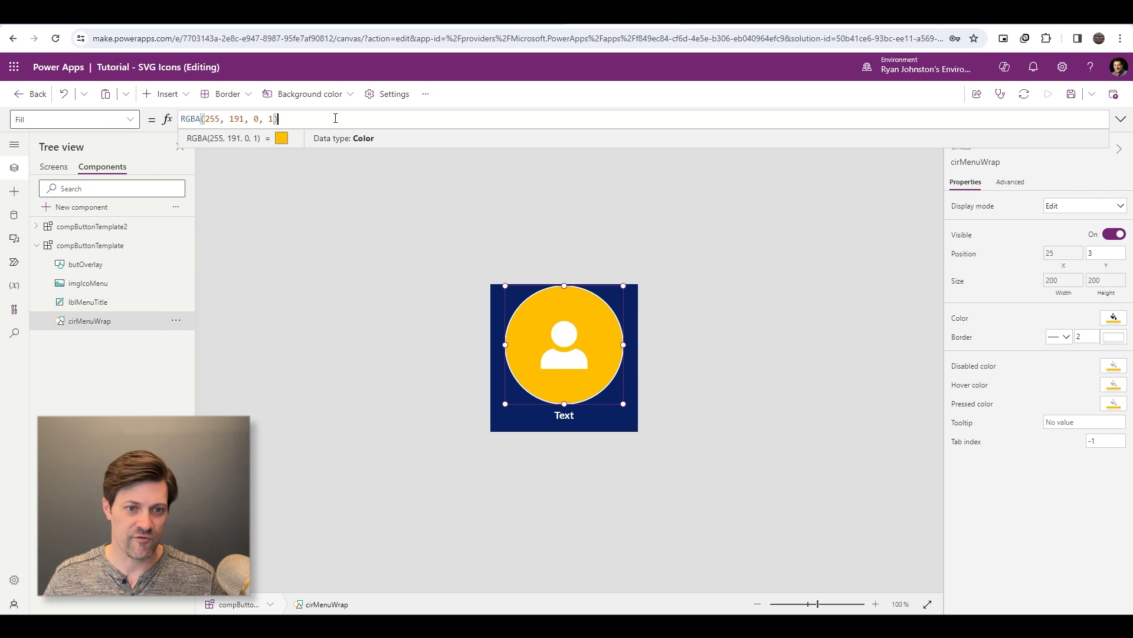
key(Home)
text(If()
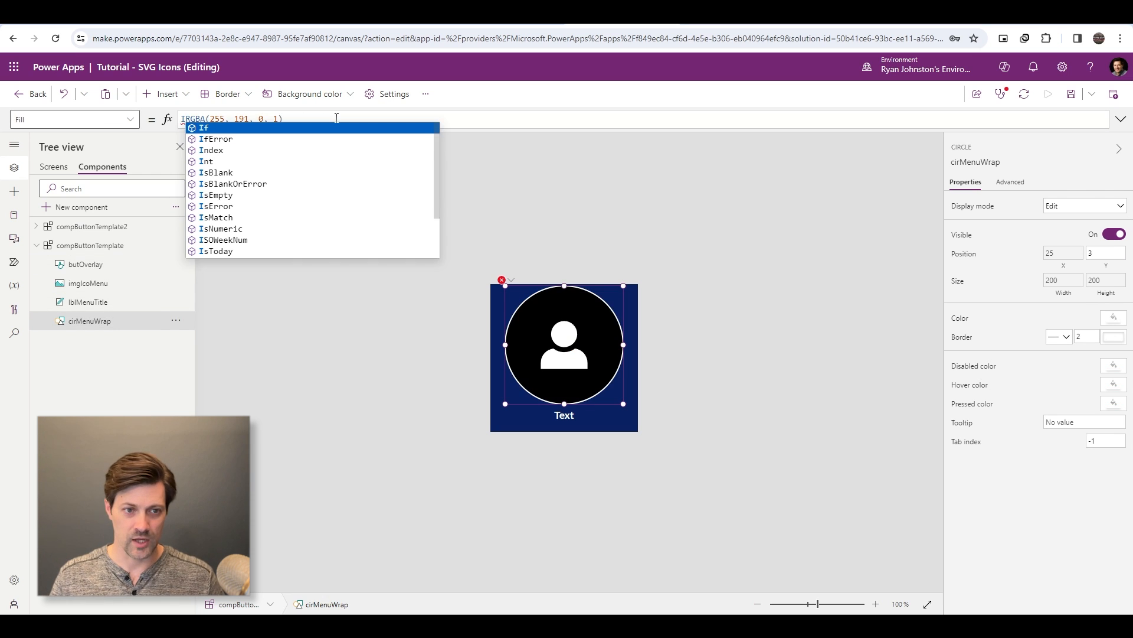
text(butOver)
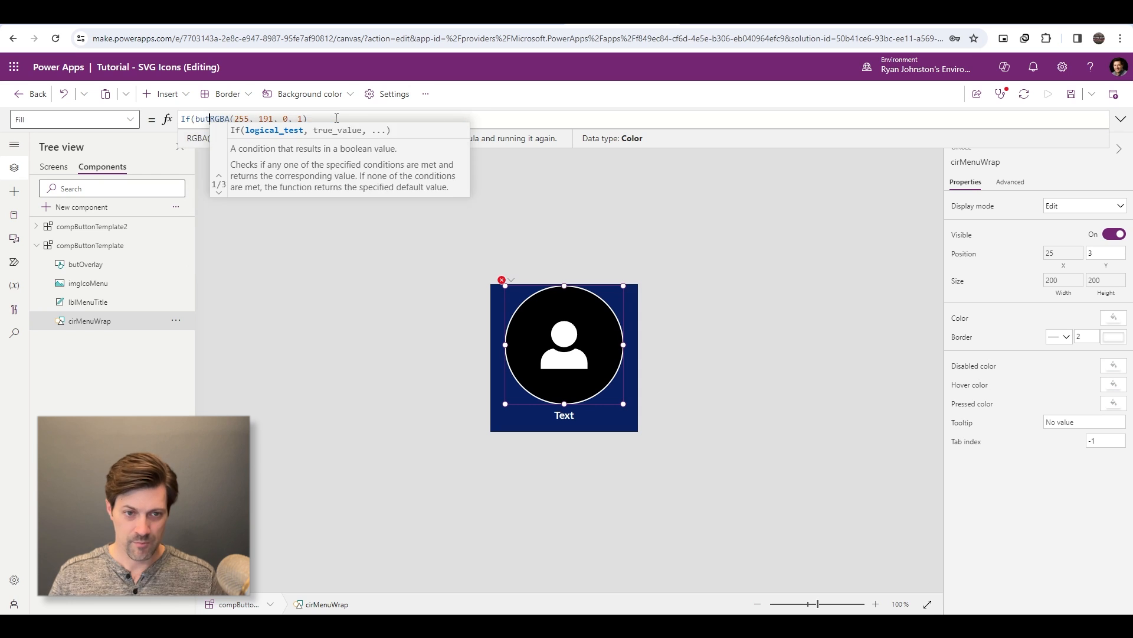
key(Right)
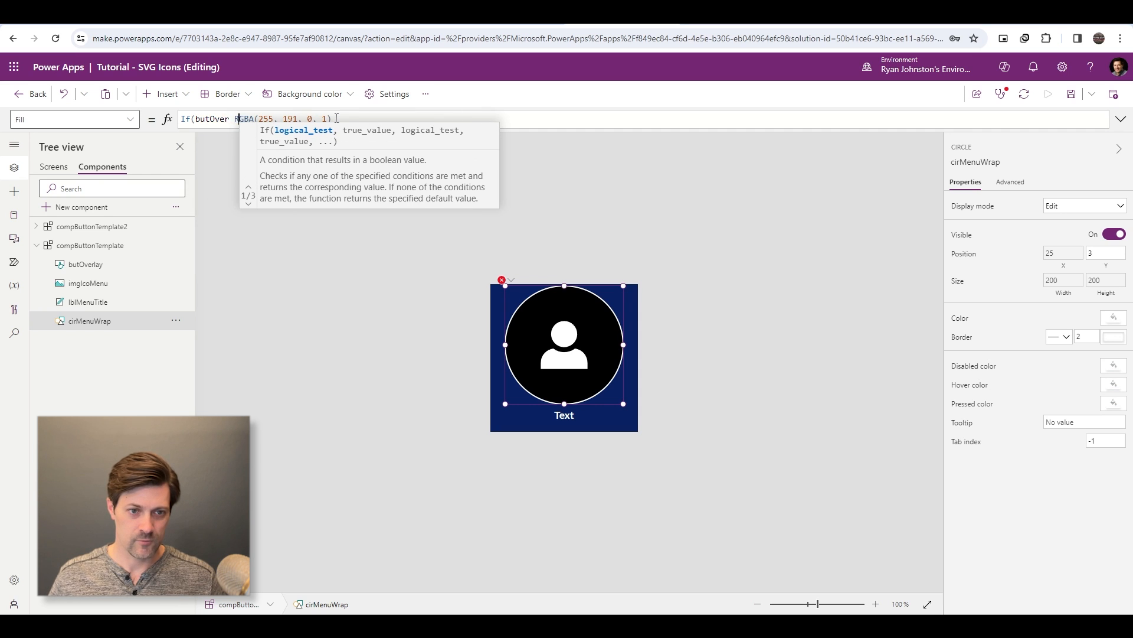
key(Left)
key(Left)
text(lay,)
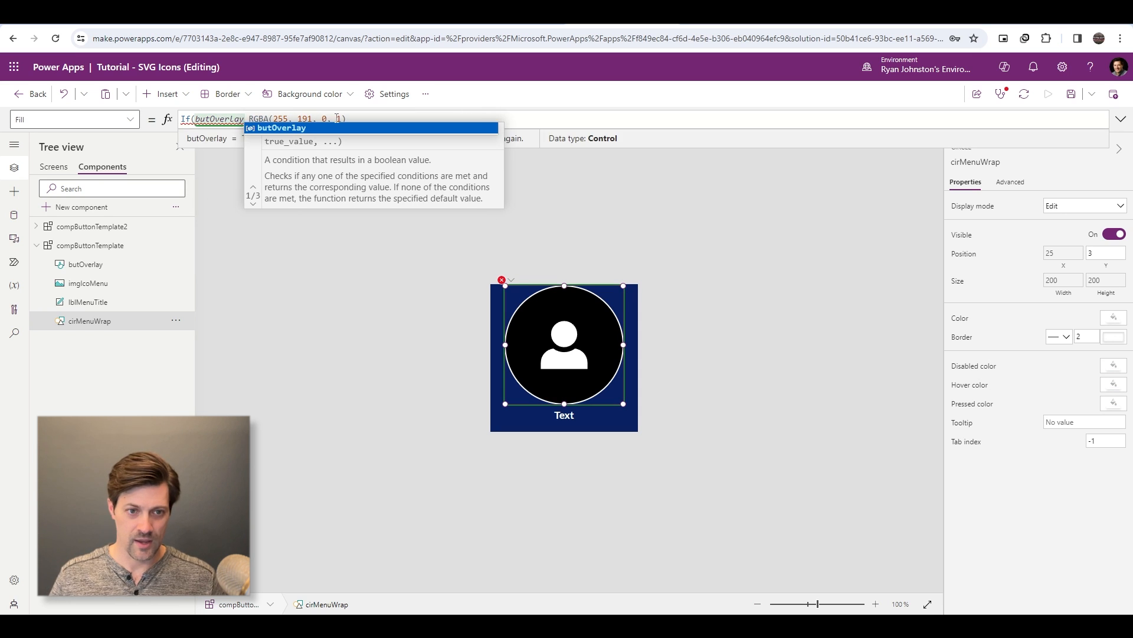
text(Pressed)
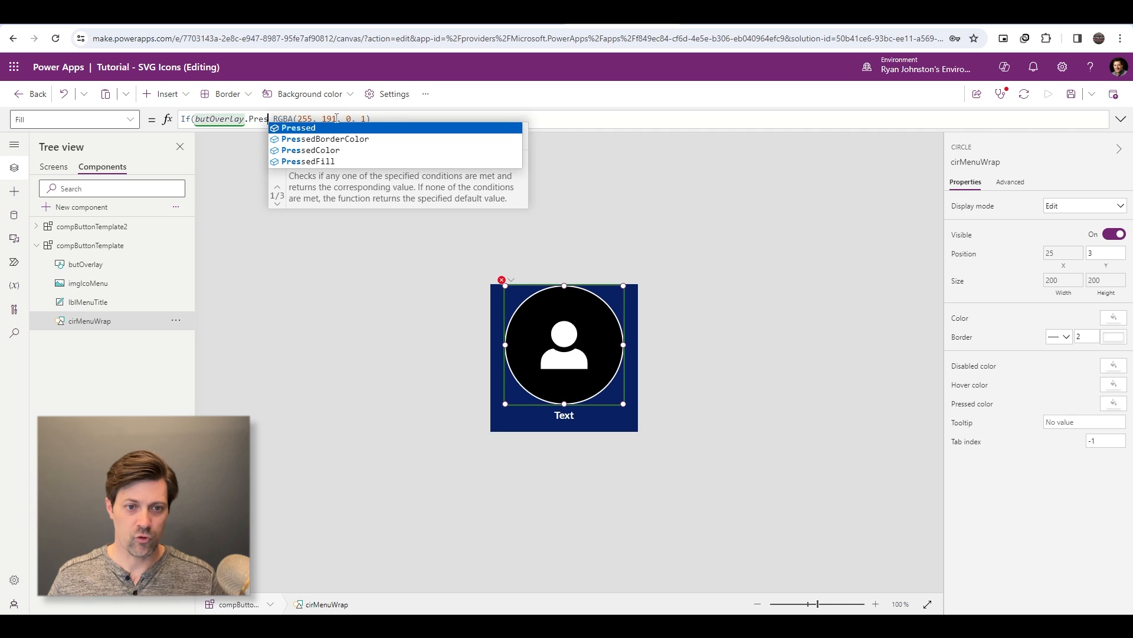
text(,)
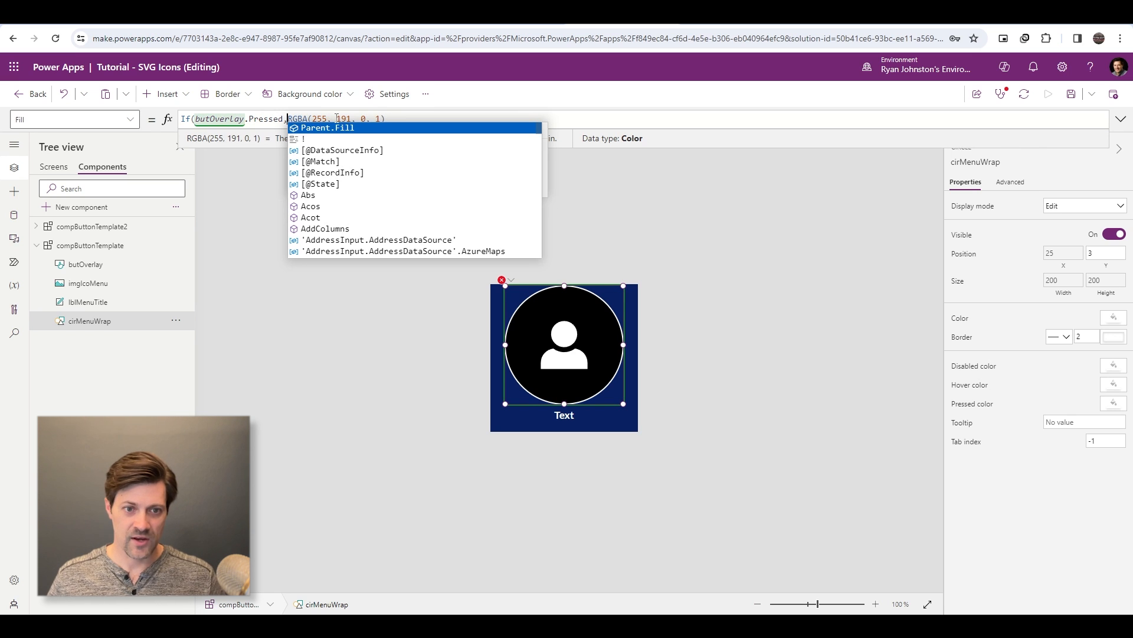
- Complete the circle's Fill formula with RGBA(255, 191, 0, 0) as the color when the button is not pressed
key(shift+End)
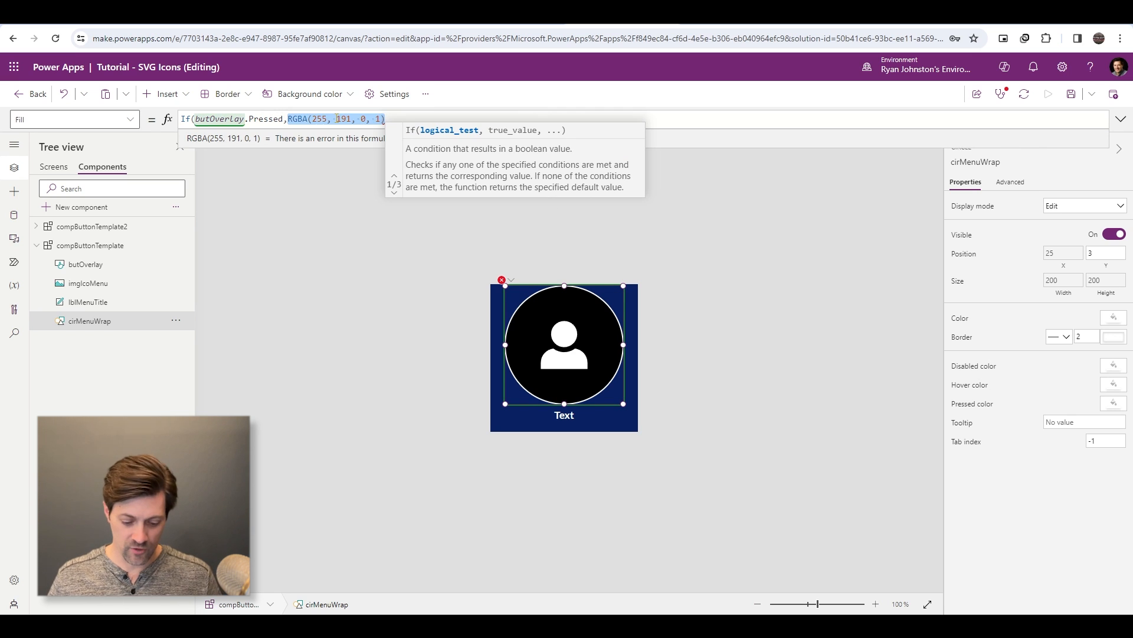
key(ctrl+c)
key(End)
key(ctrl+v)
key(Left)
key(BackSpace)
text(0)
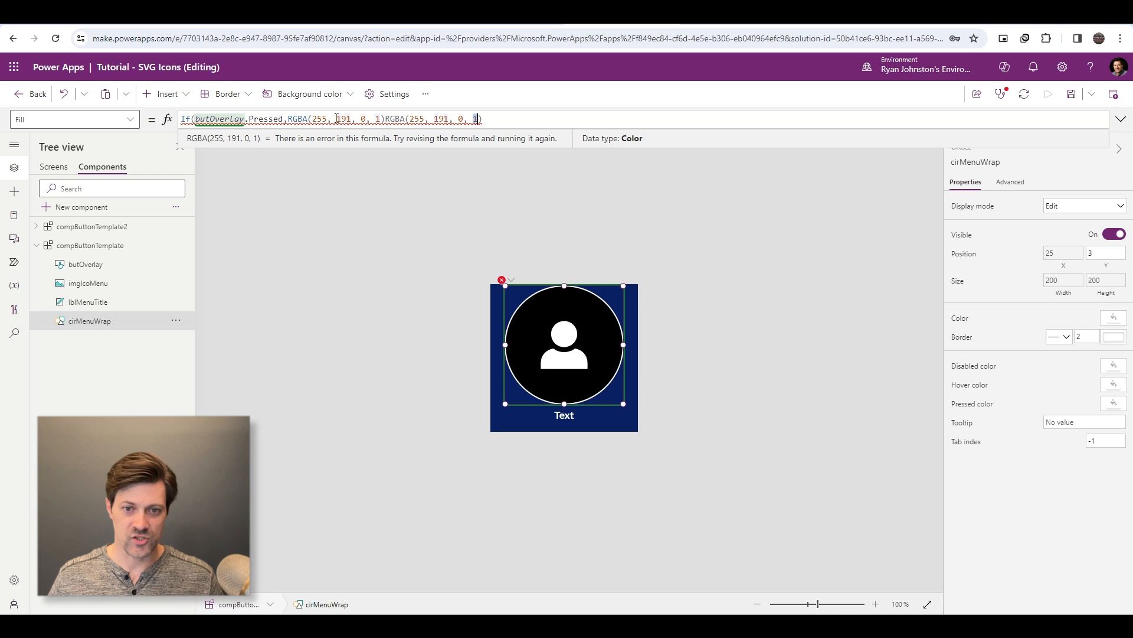
text())
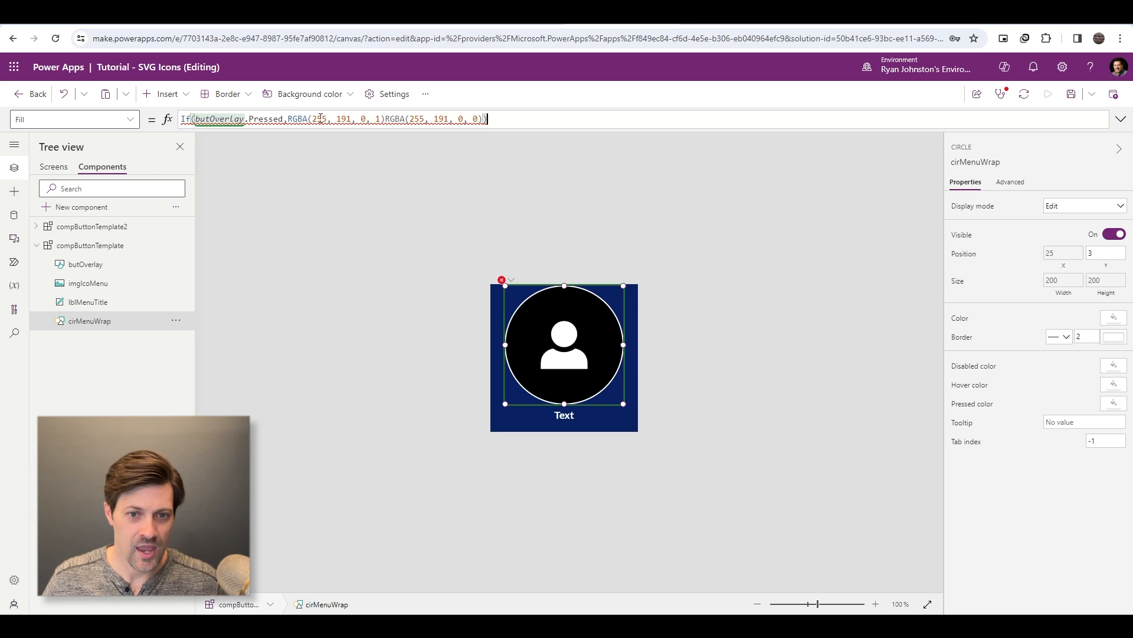
click(381, 118)
text(,)
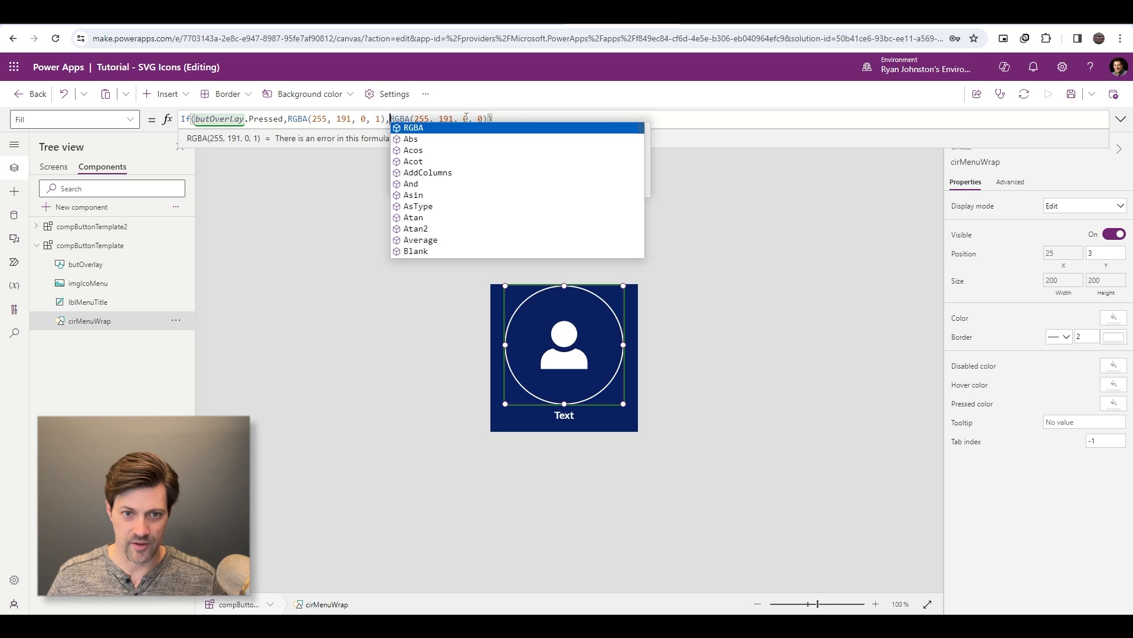
key(End)
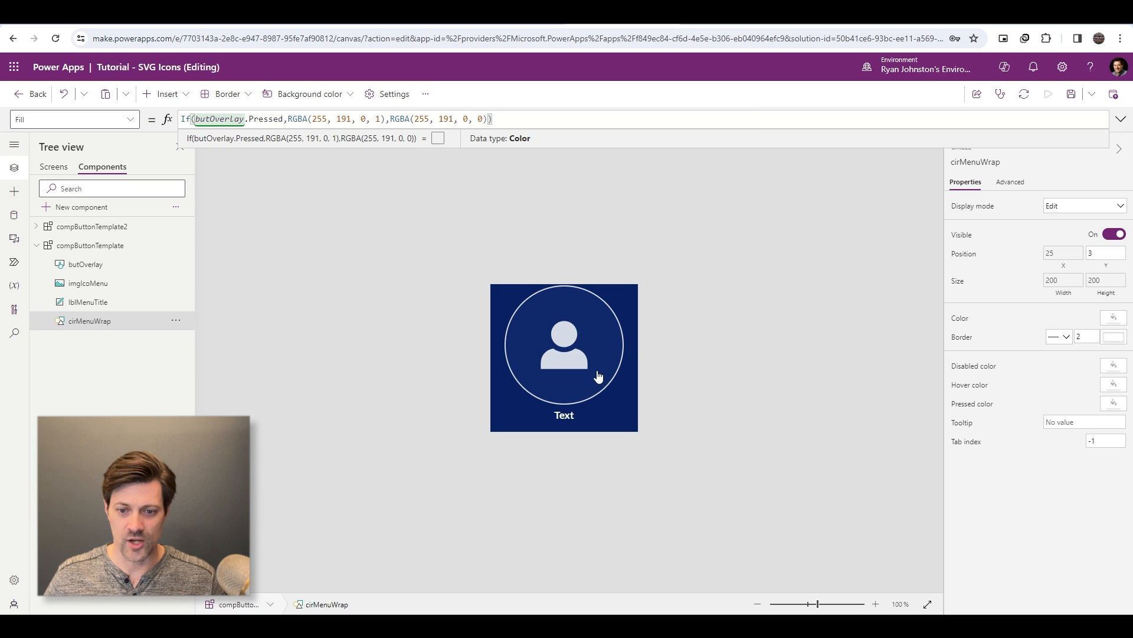
- Test the circle's pressed fill by operating the overlay button
alt+click(598, 377)
alt+click(598, 376)
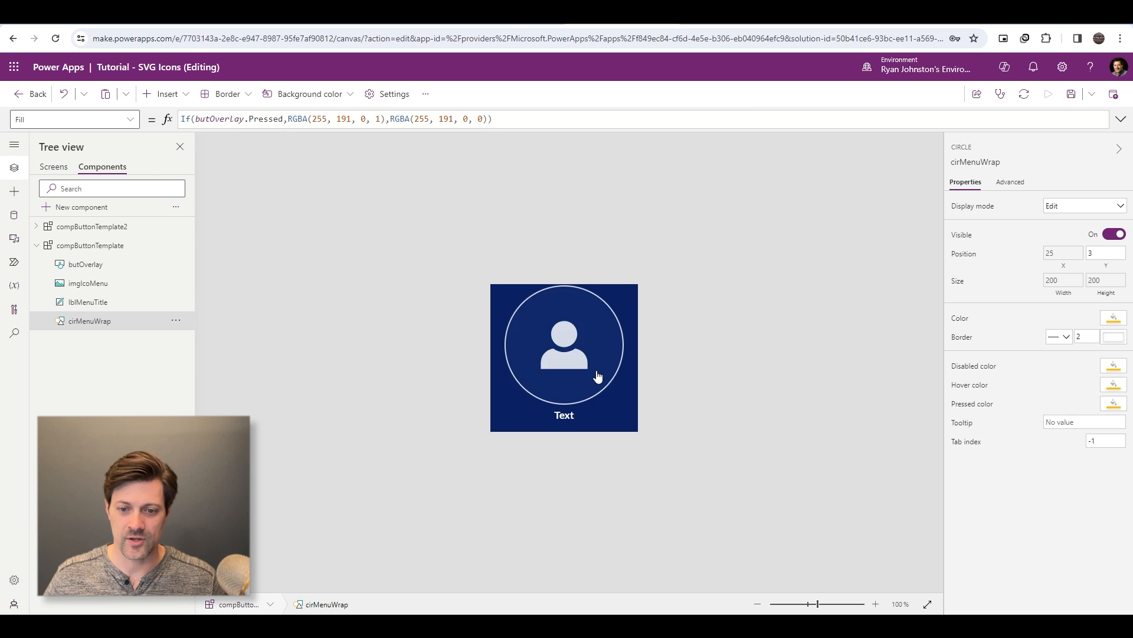
alt+click(596, 375)
alt+click(617, 343)
alt+click(621, 344)
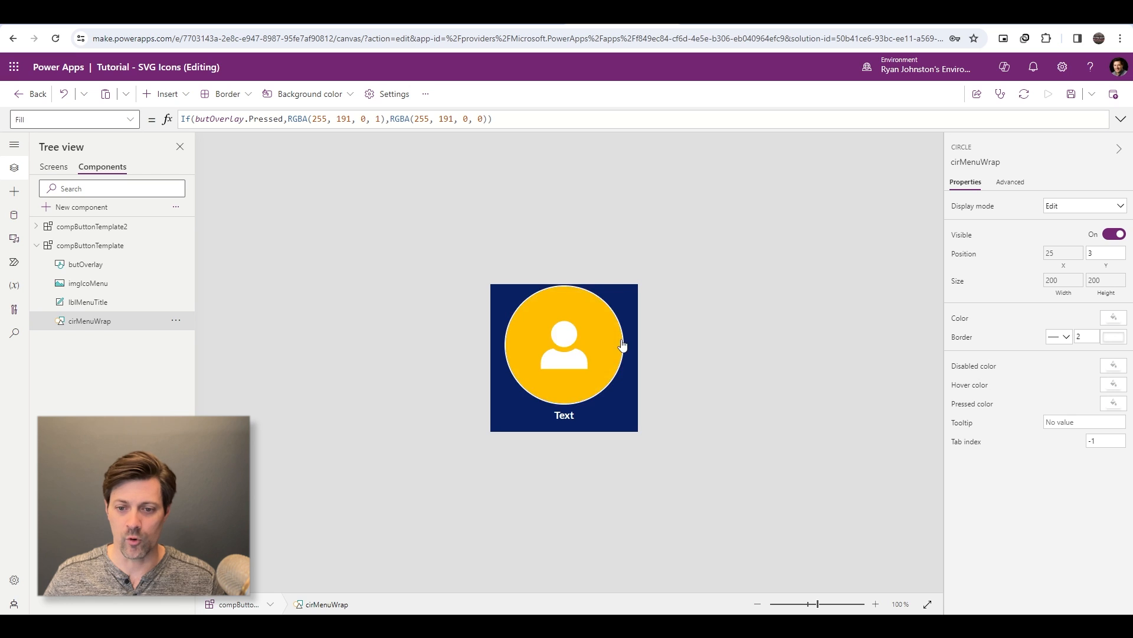
- Copy the circle's Fill formula and replace its BorderColor formula with it
click(507, 120)
key(ctrl+a)
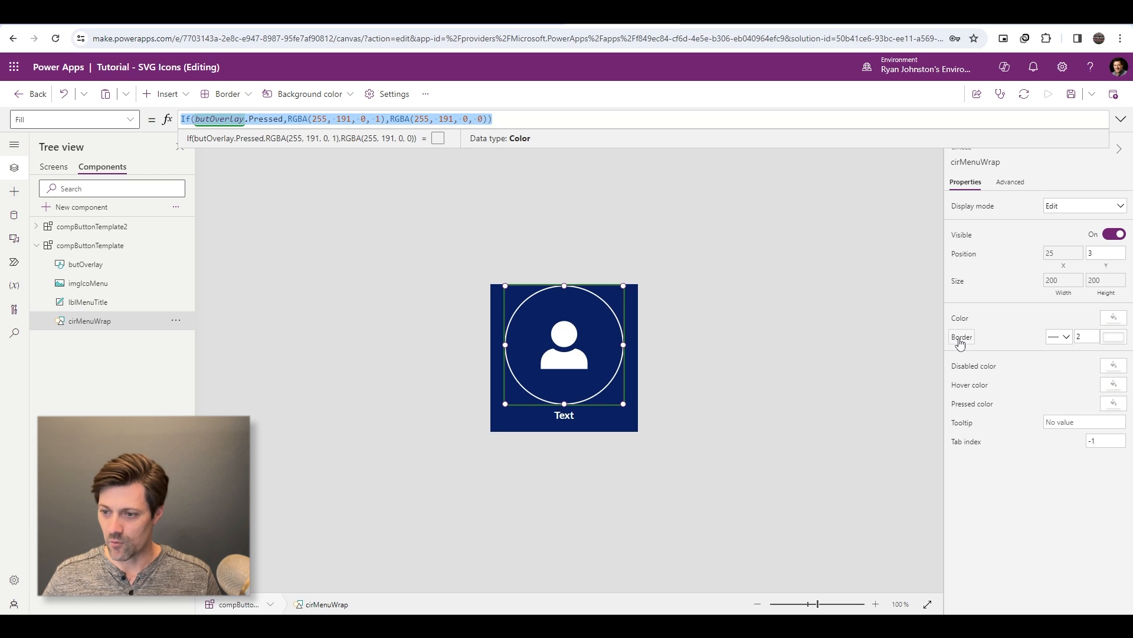
click(1113, 339)
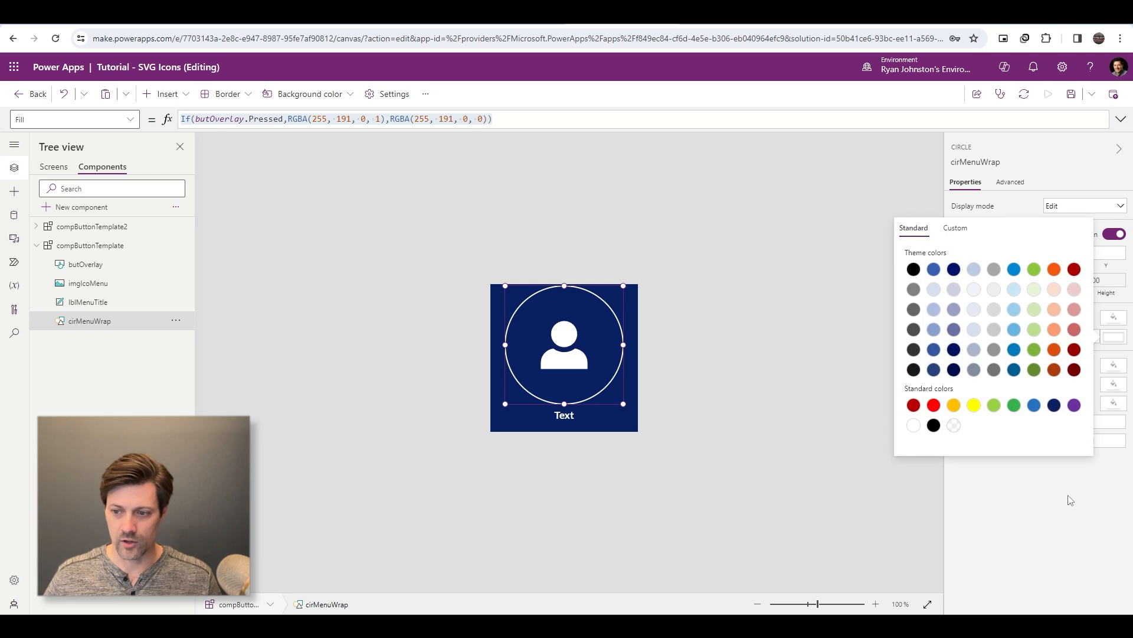
click(1071, 546)
click(965, 338)
click(317, 119)
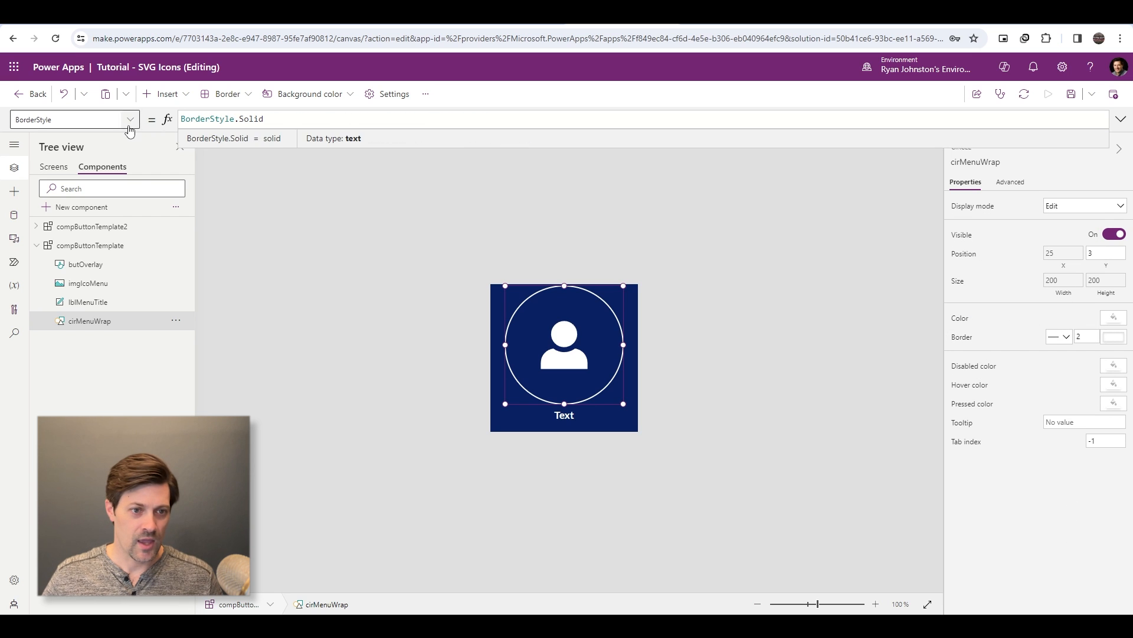
click(130, 125)
scroll(93, 260, down, 1)
scroll(96, 262, up, 1)
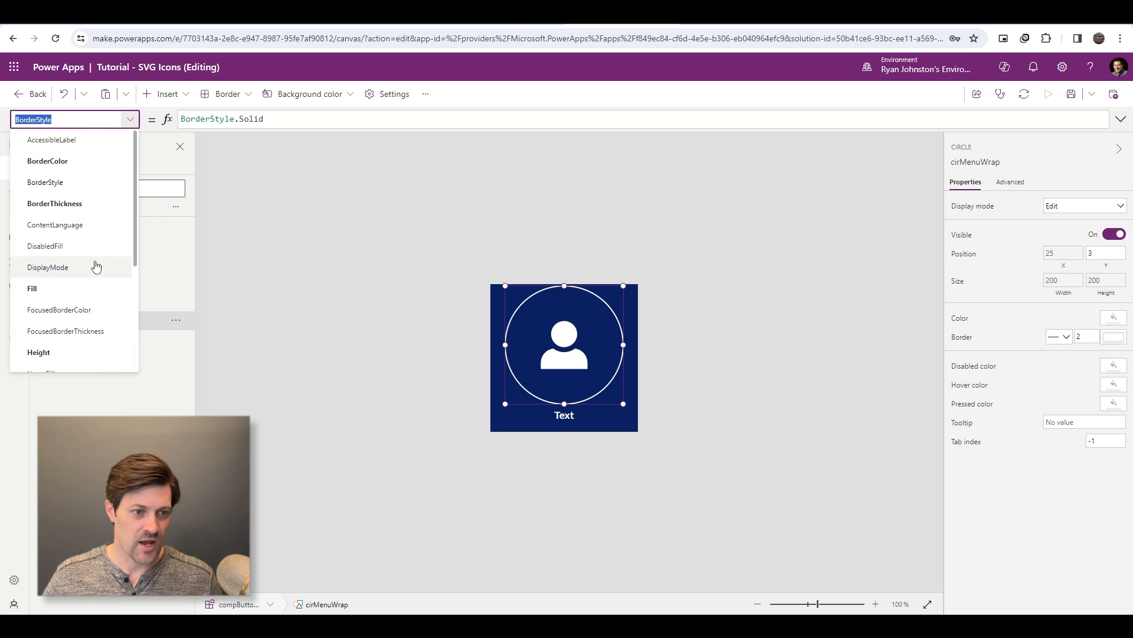
click(76, 161)
click(336, 119)
key(ctrl+a)
key(ctrl+v)
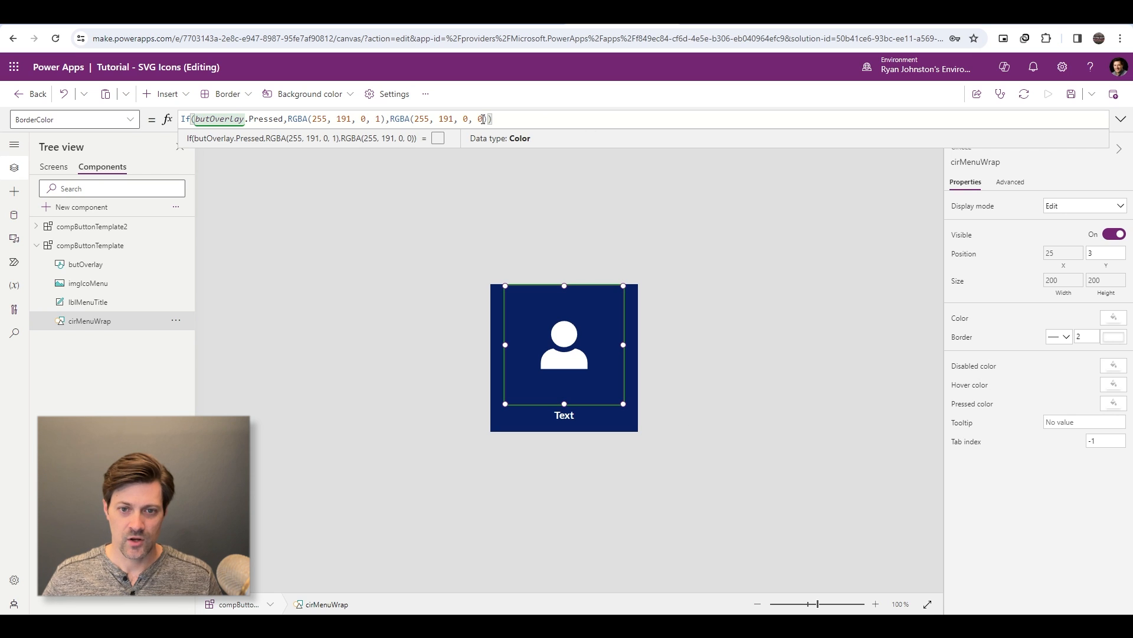
- Change the not-pressed color in the circle's BorderColor formula to RGBA(255, 255, 255, 1)
drag(484, 119, 438, 119)
text(2)
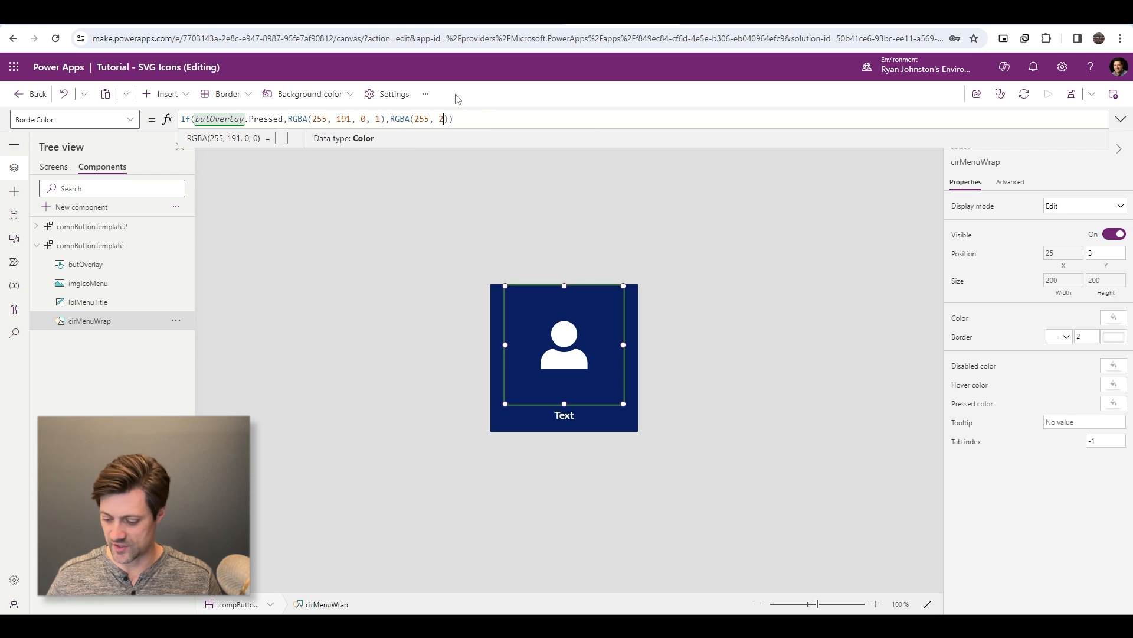
text(55, )
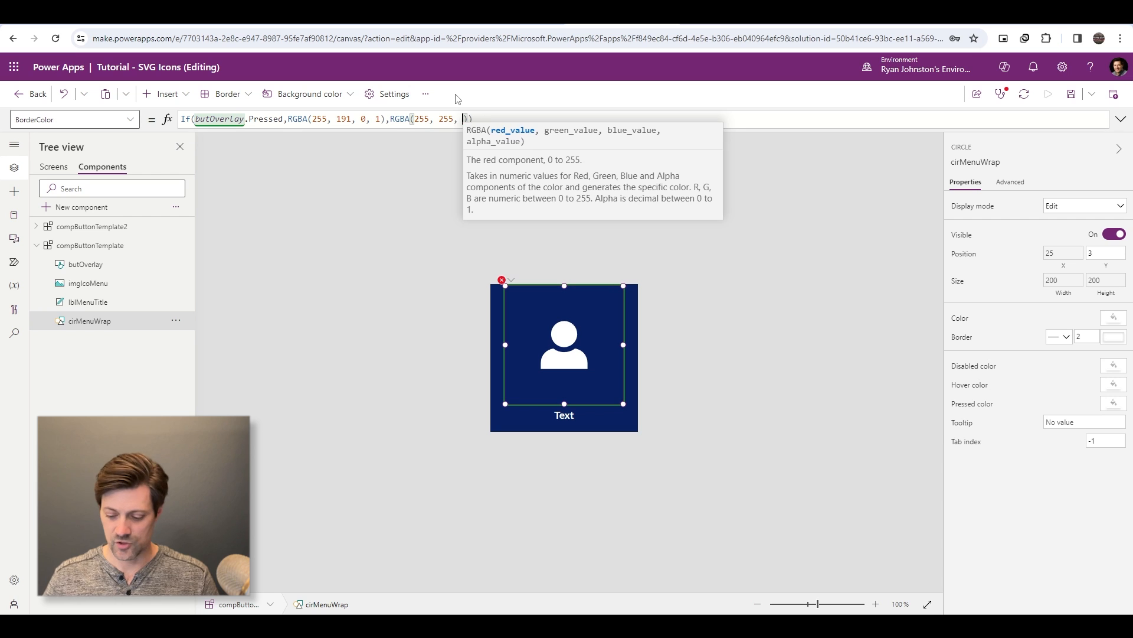
text(255, 1)
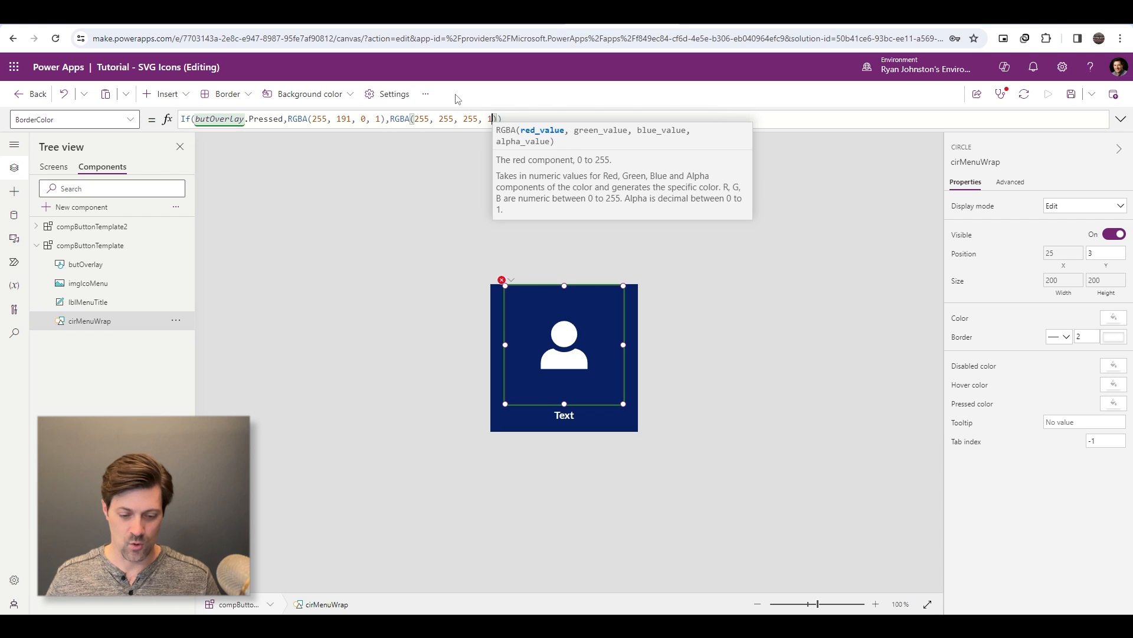
- Test the circle's pressed fill and border by operating the overlay button, and save the app
alt+click(605, 349)
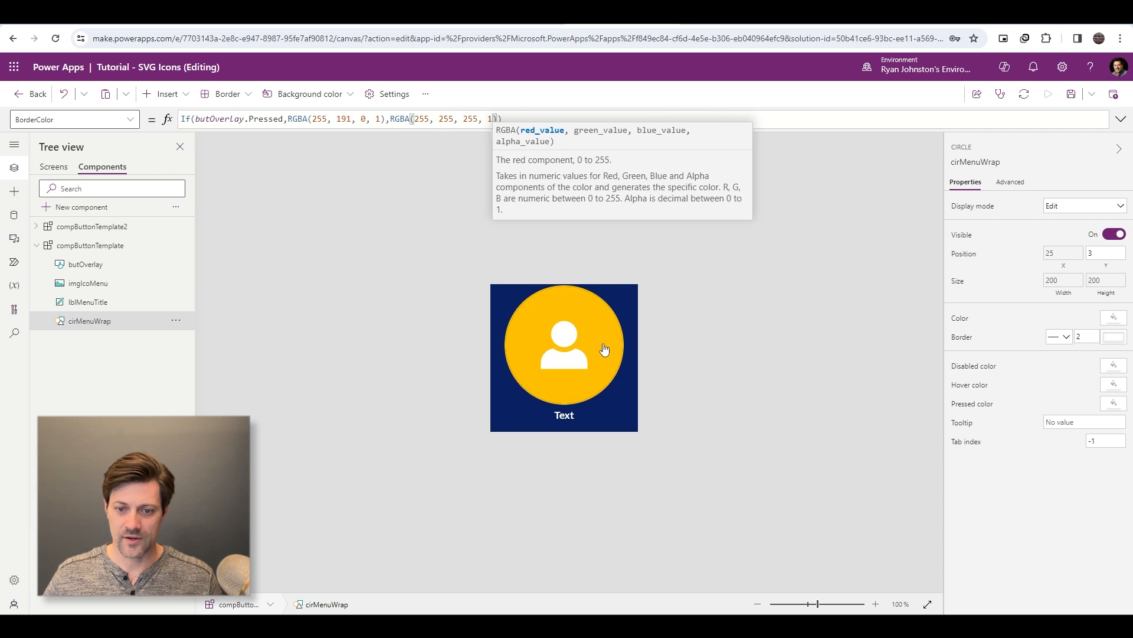
alt+click(607, 360)
alt+click(607, 374)
alt+click(607, 367)
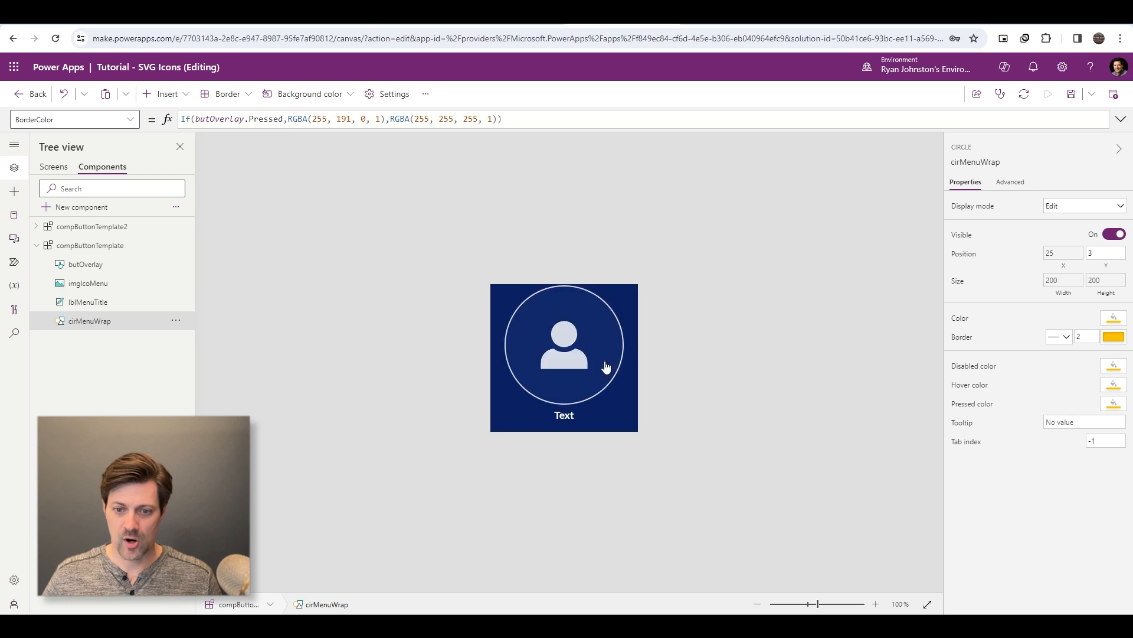
alt+click(608, 362)
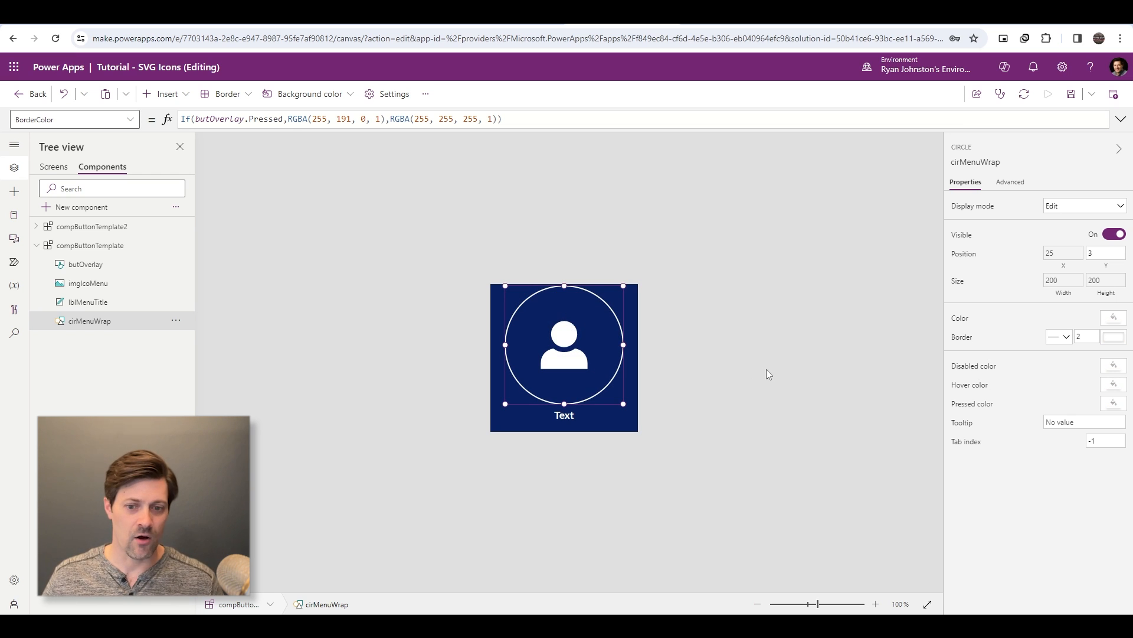
key(ctrl+s)
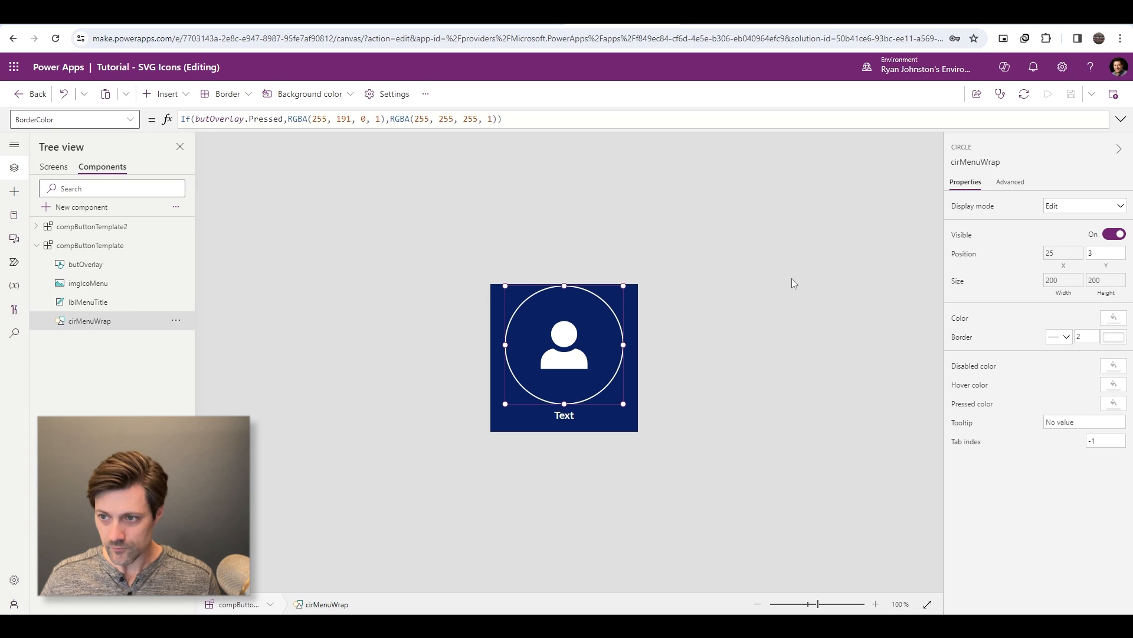
- Add a fill='#000000' attribute to the opening svg tag in imgIcoMenu's Image formula
click(1120, 118)
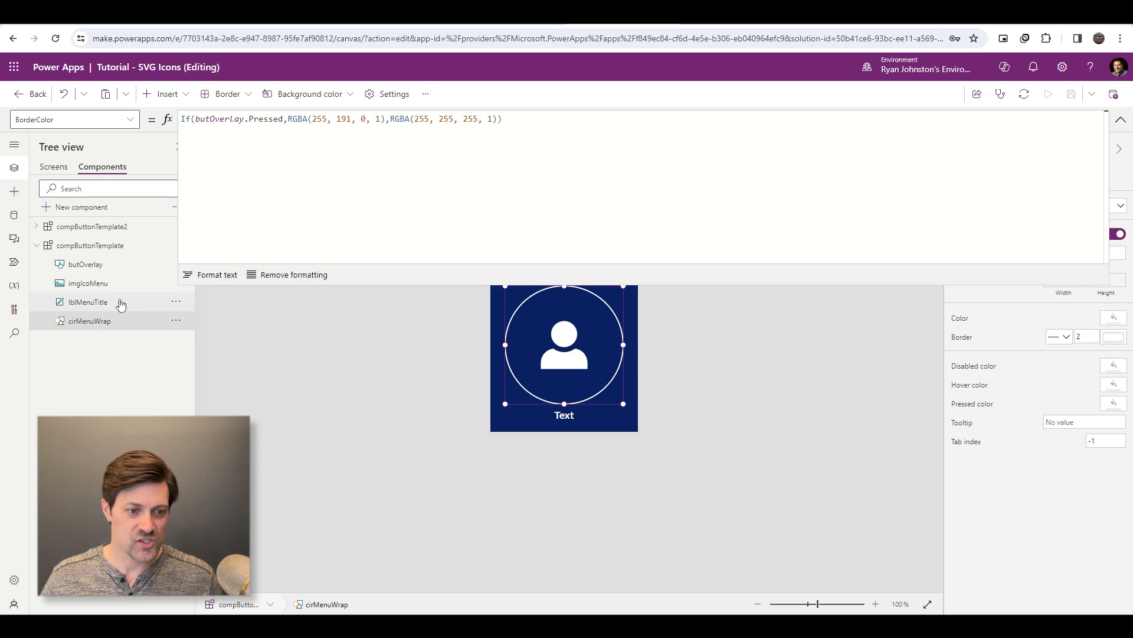
click(97, 286)
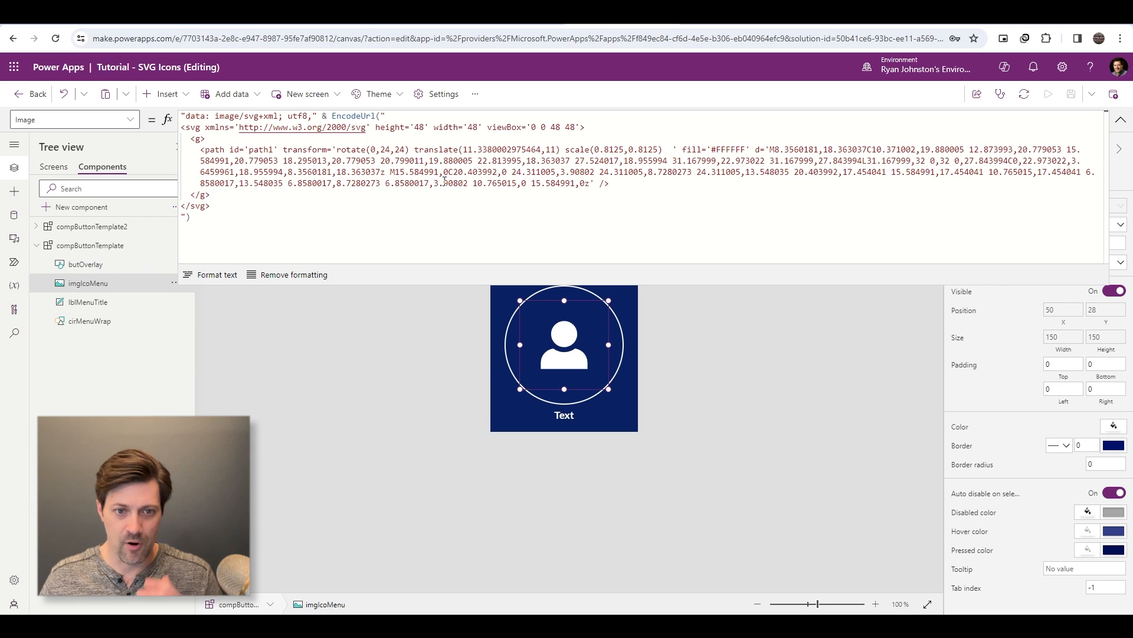
click(482, 127)
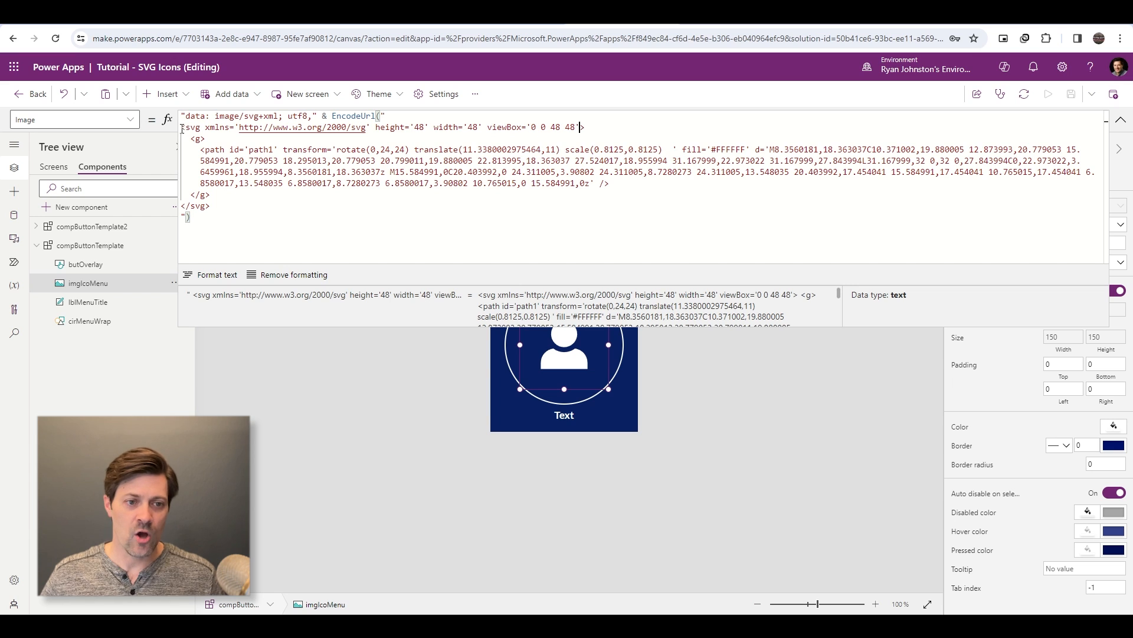
drag(579, 121, 394, 127)
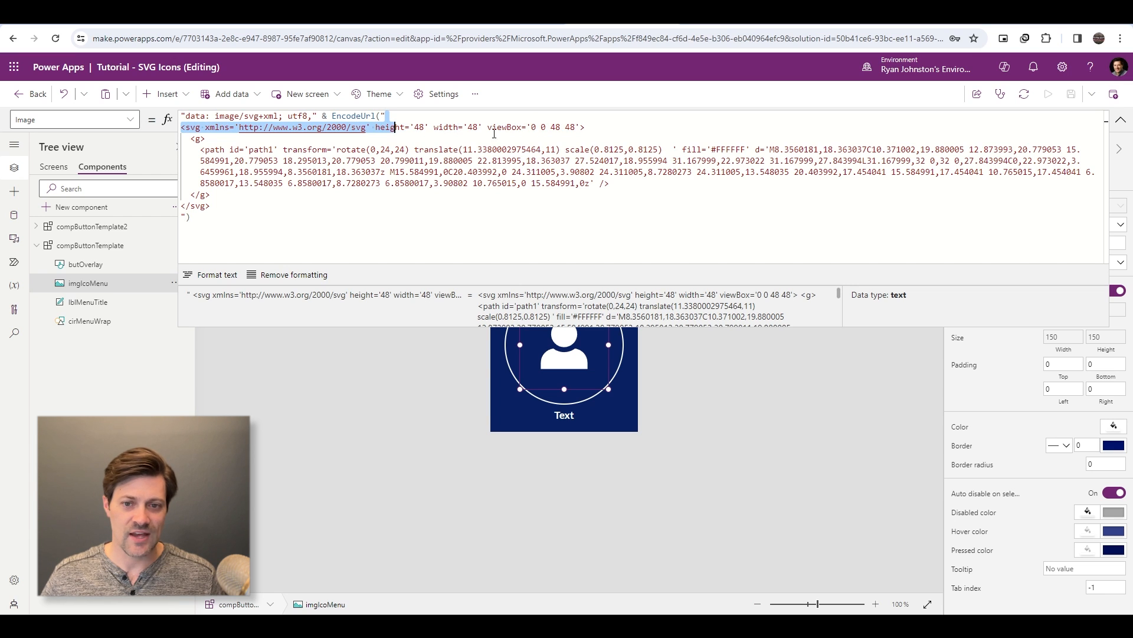
click(581, 126)
text(fill)
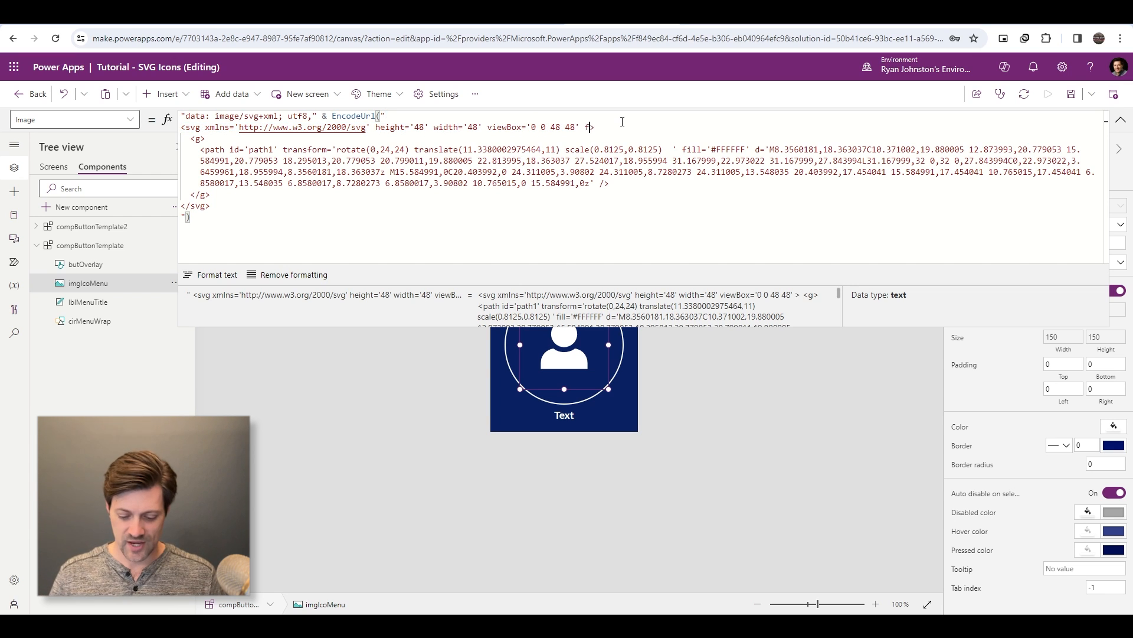
text(='')
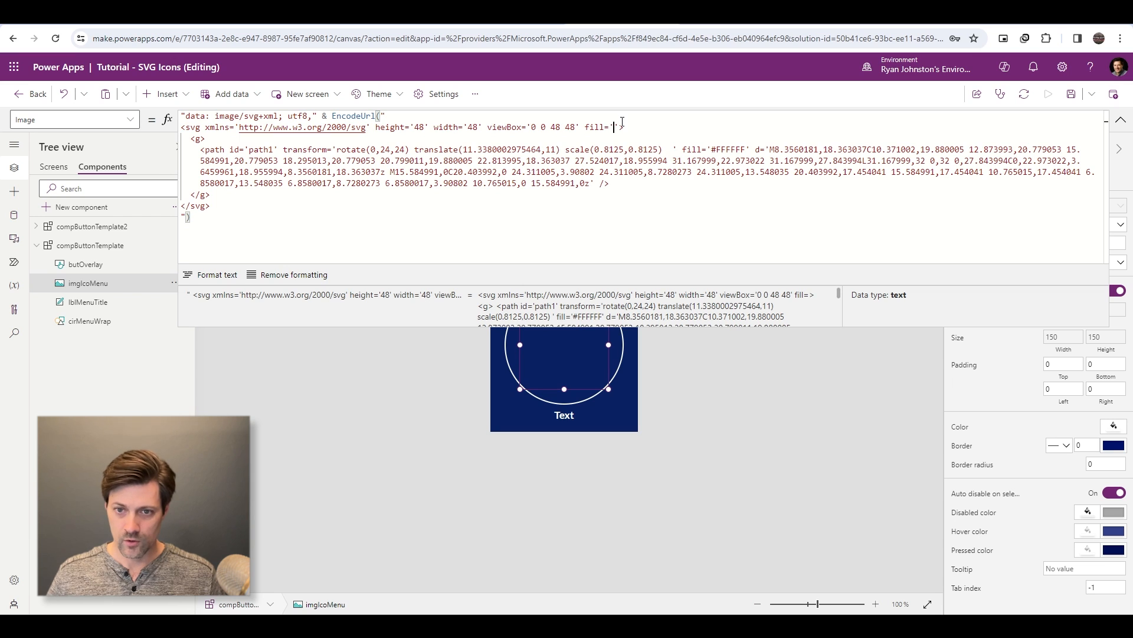
text(#0000)
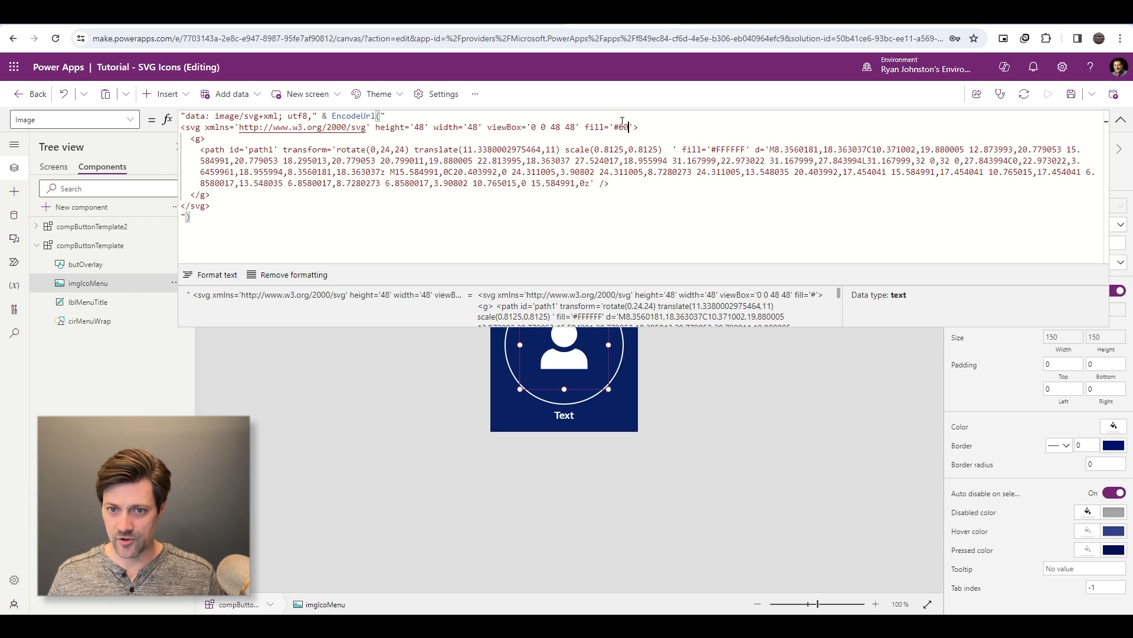
text(00)
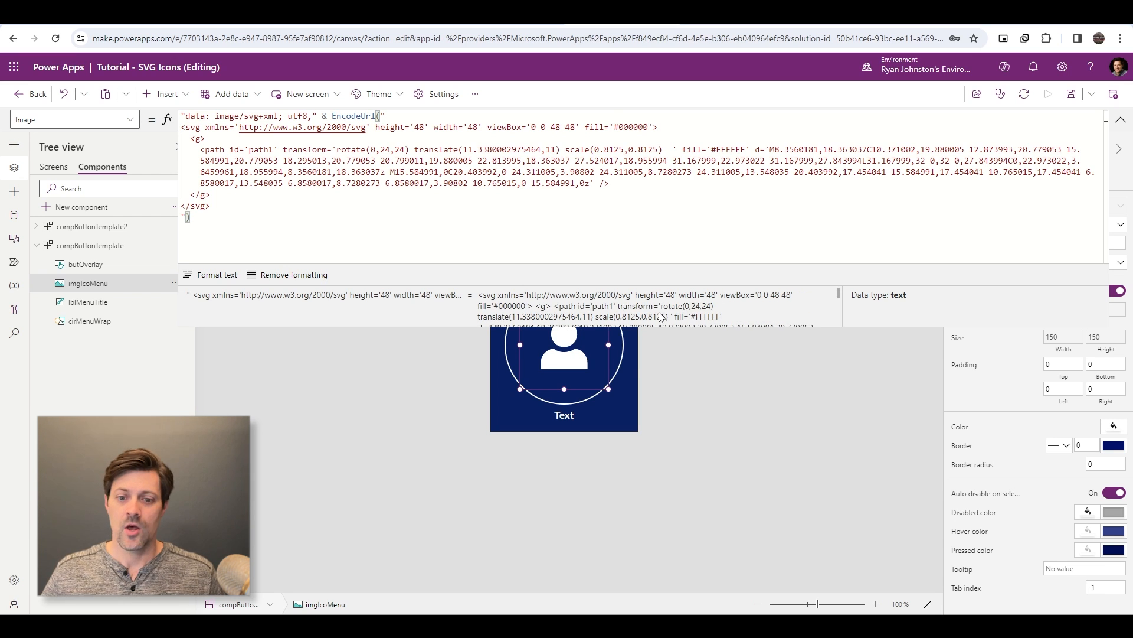
- Remove the fill='#FFFFFF' attribute from the path element in the SVG code and check the icon in the component
drag(809, 327, 811, 277)
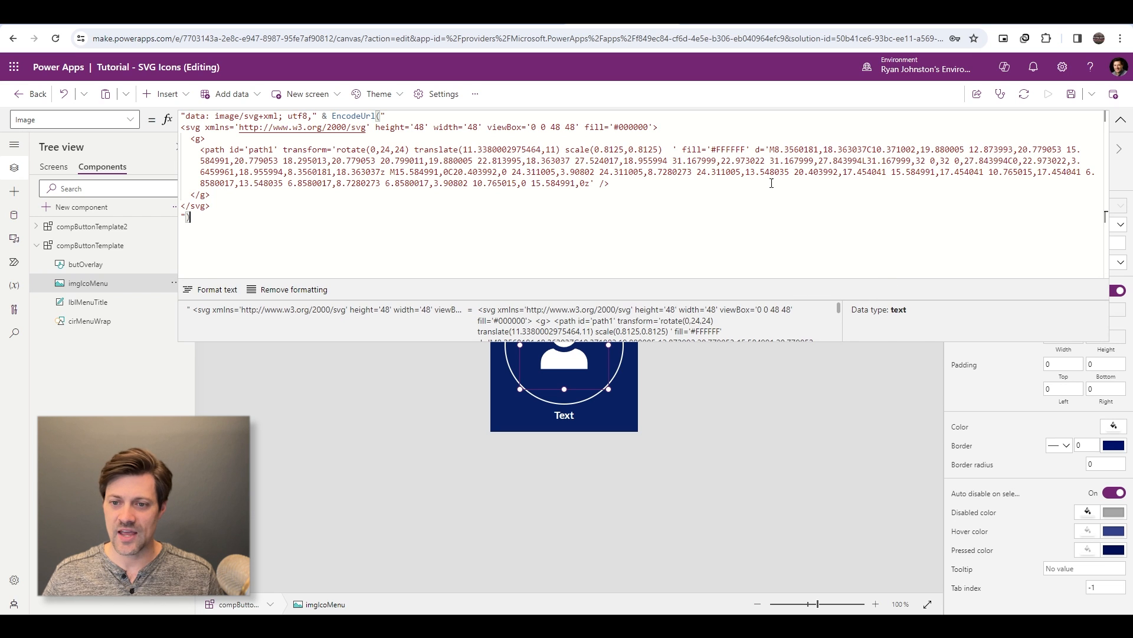
click(778, 160)
drag(201, 149, 616, 187)
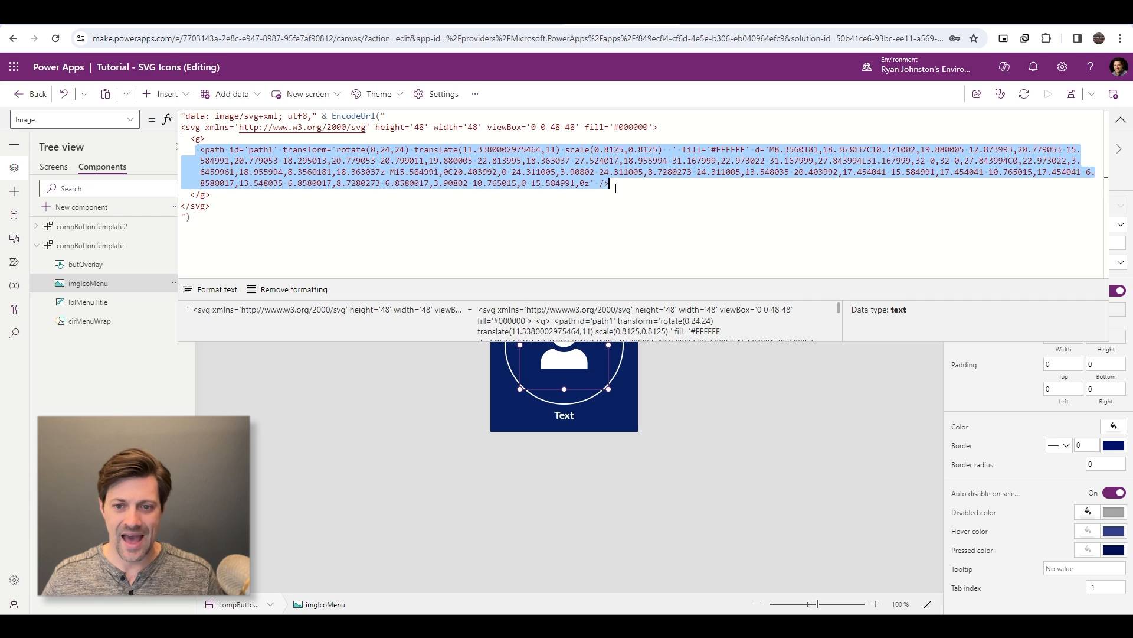
click(682, 154)
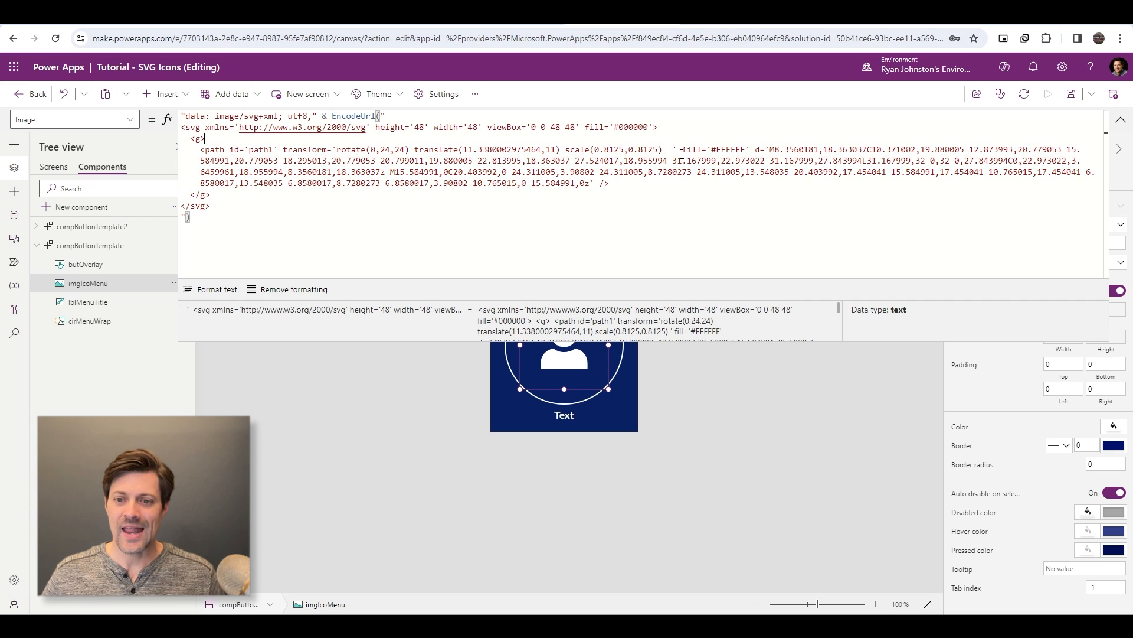
drag(682, 149, 771, 145)
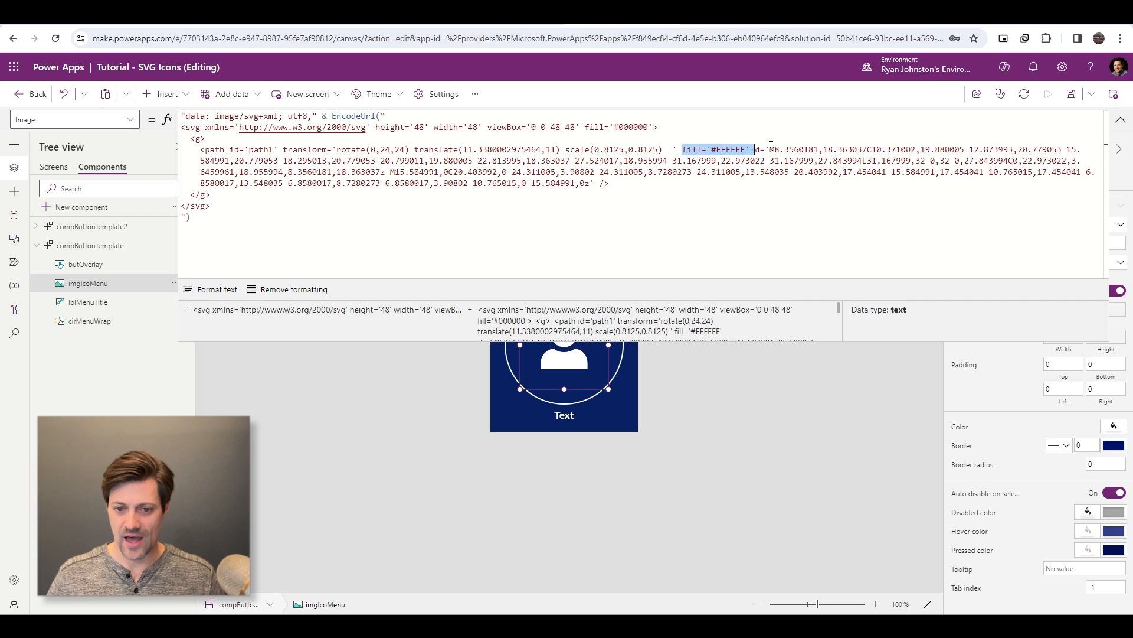
key(BackSpace)
click(727, 162)
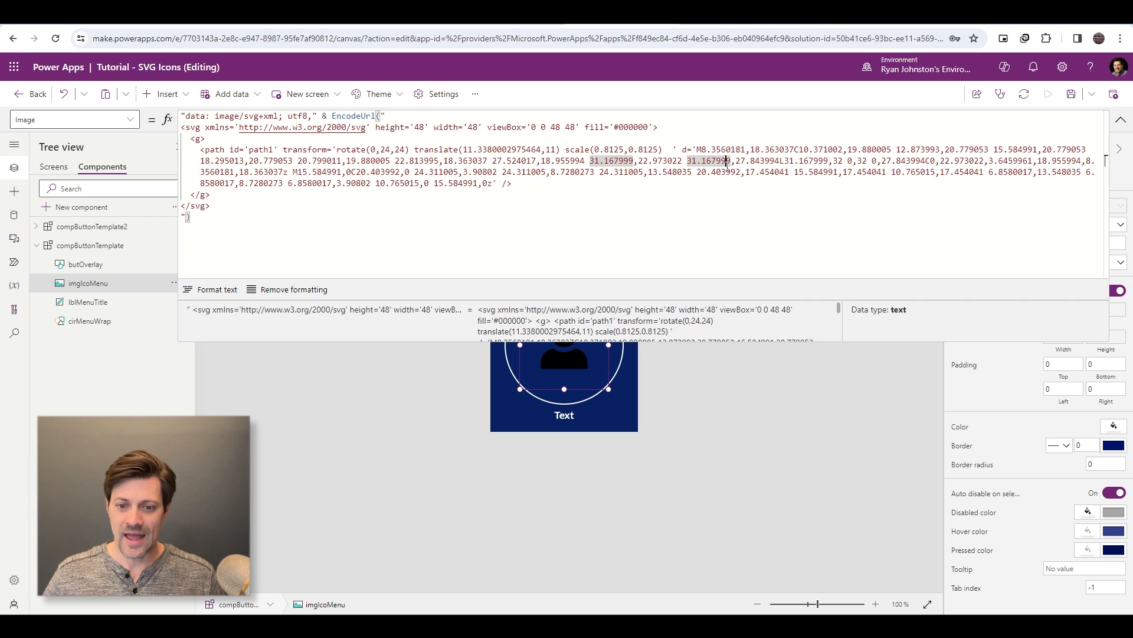
click(609, 127)
drag(585, 127, 654, 127)
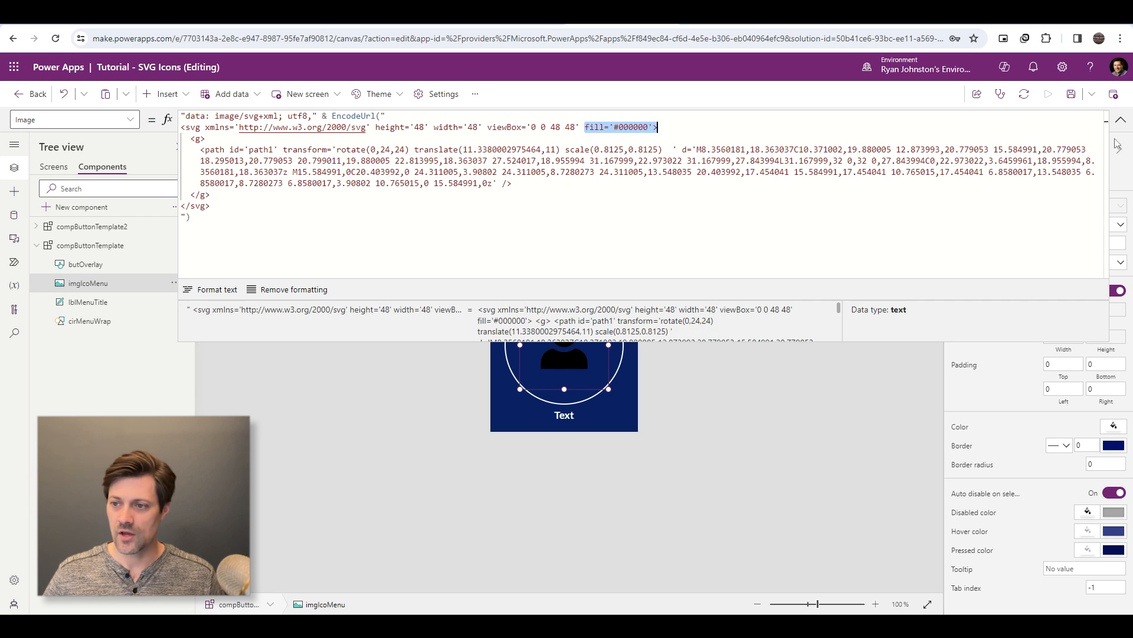
click(1120, 120)
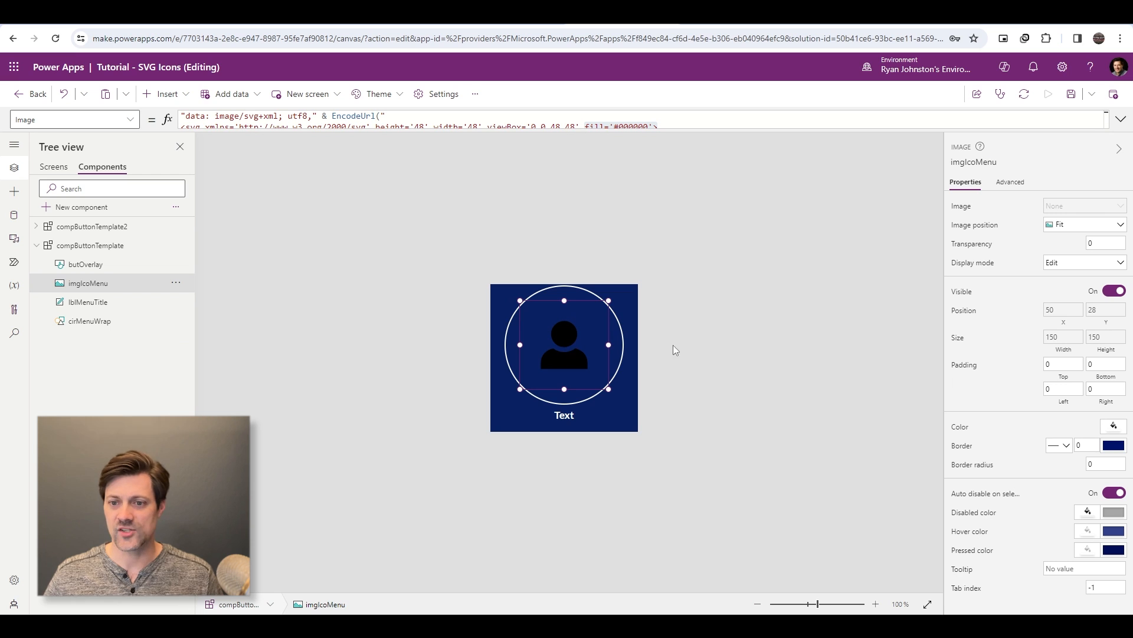
click(1121, 121)
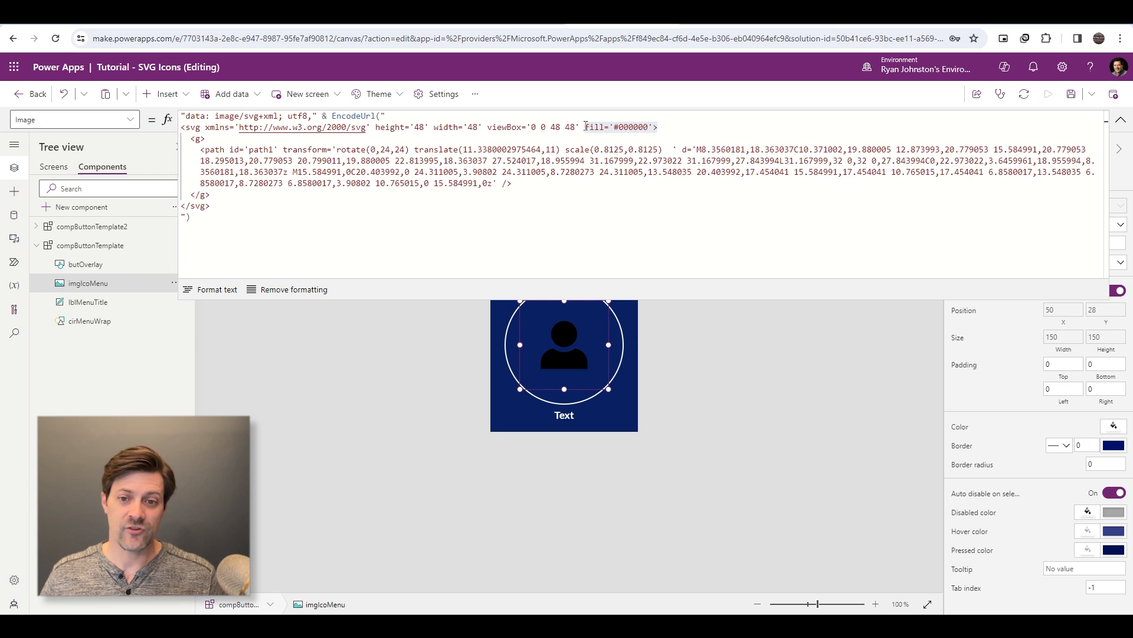
- Replace the #000000 value in the svg tag's fill attribute with a string break joined by ampersands, ready for an expression
drag(585, 127, 654, 127)
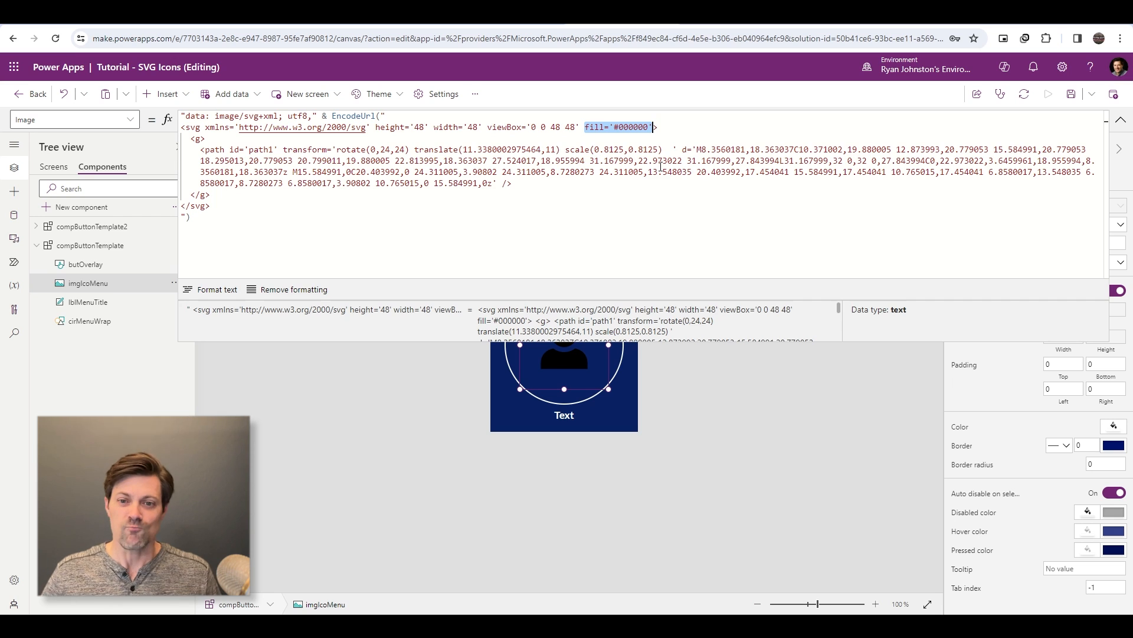
click(603, 127)
click(644, 127)
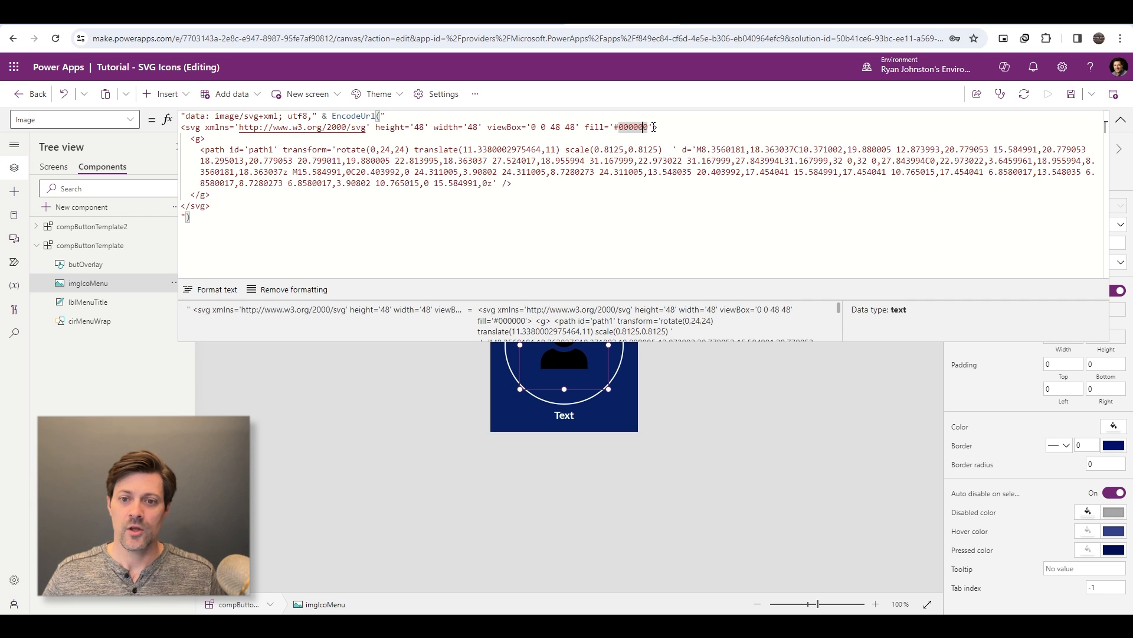
click(615, 127)
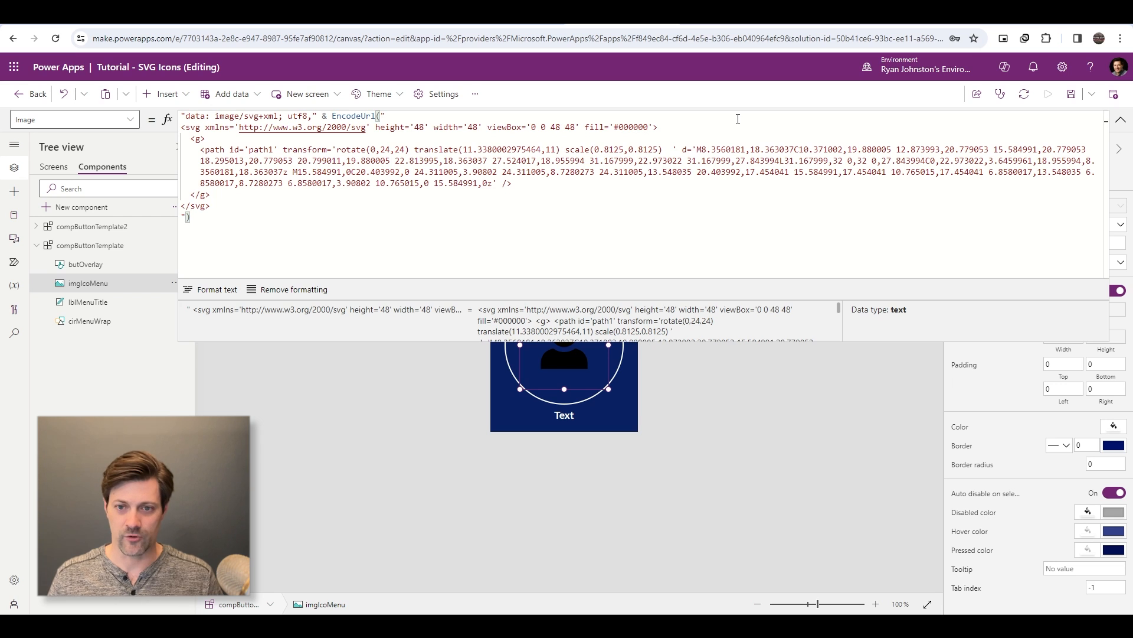
text(" &)
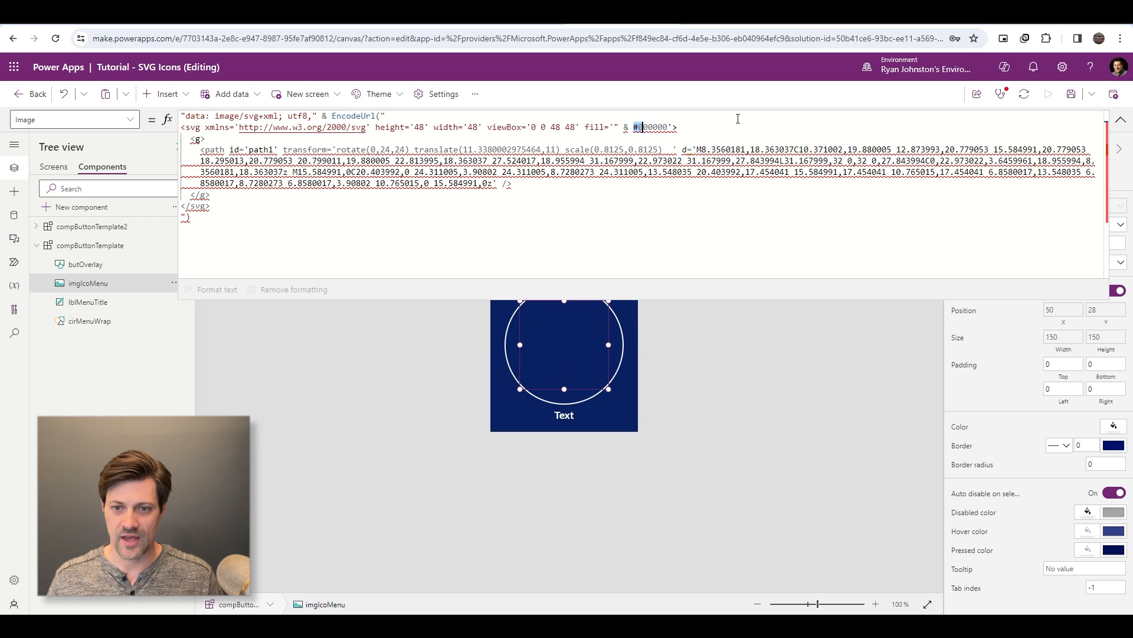
key(shift+Right)
key(shift+Right)
key(shift+Right)
key(shift+Right)
key(shift+Right)
key(shift+Right)
key(shift+Right)
key(Delete)
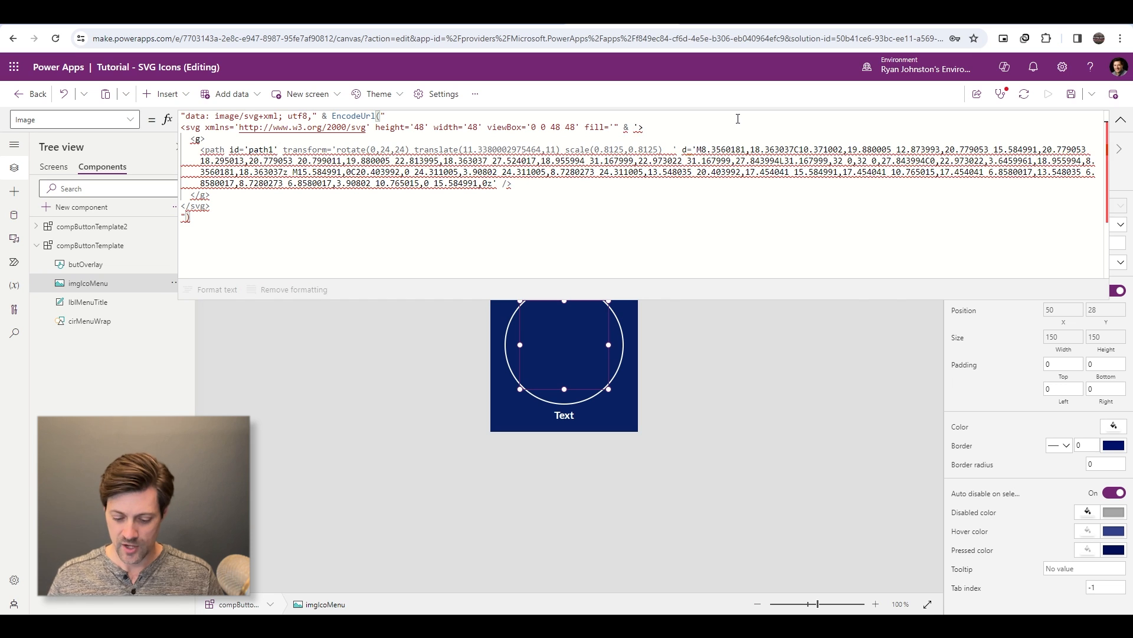
text(&)
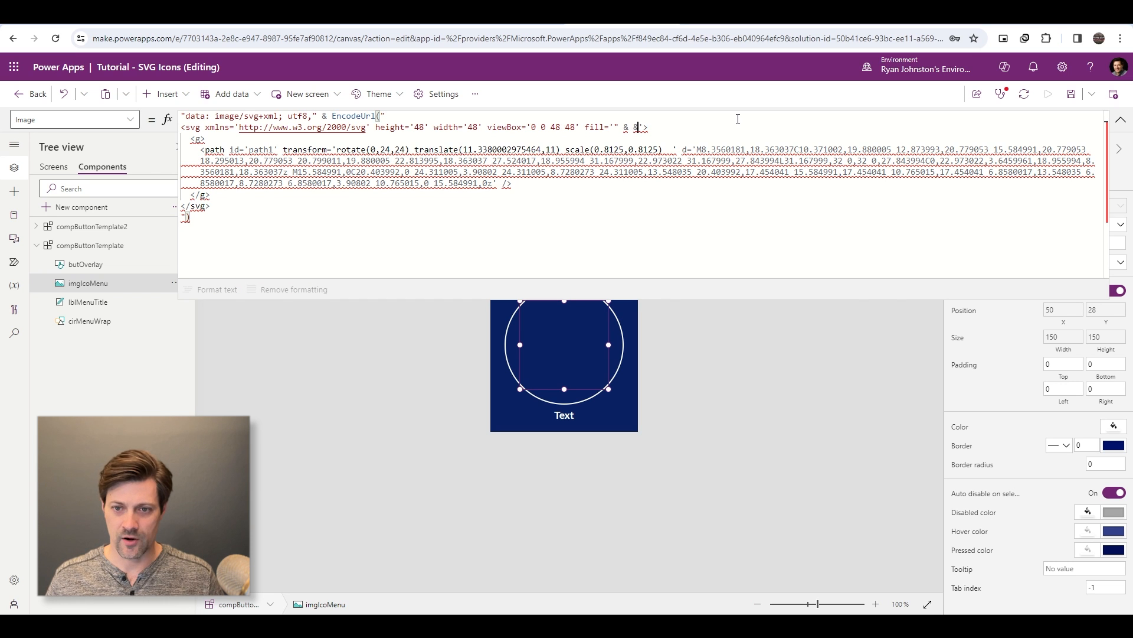
text(")
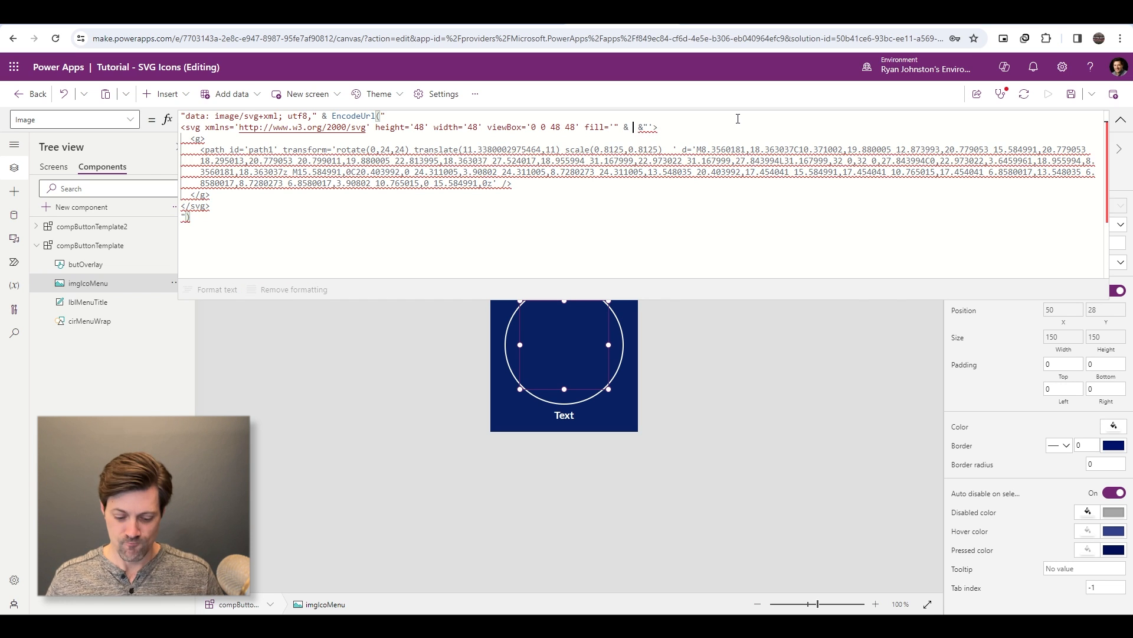
text(If( )
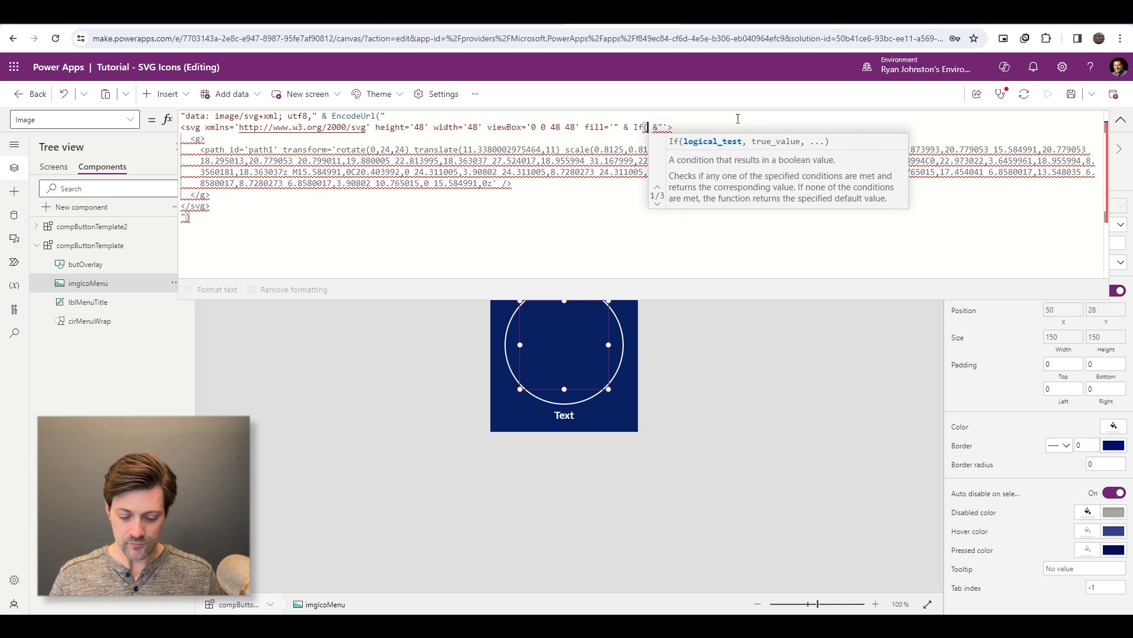
text(butOv)
- Start an If expression in the svg tag's fill attribute with butOverlay.Pressed as its condition
text(lay.Pressed)
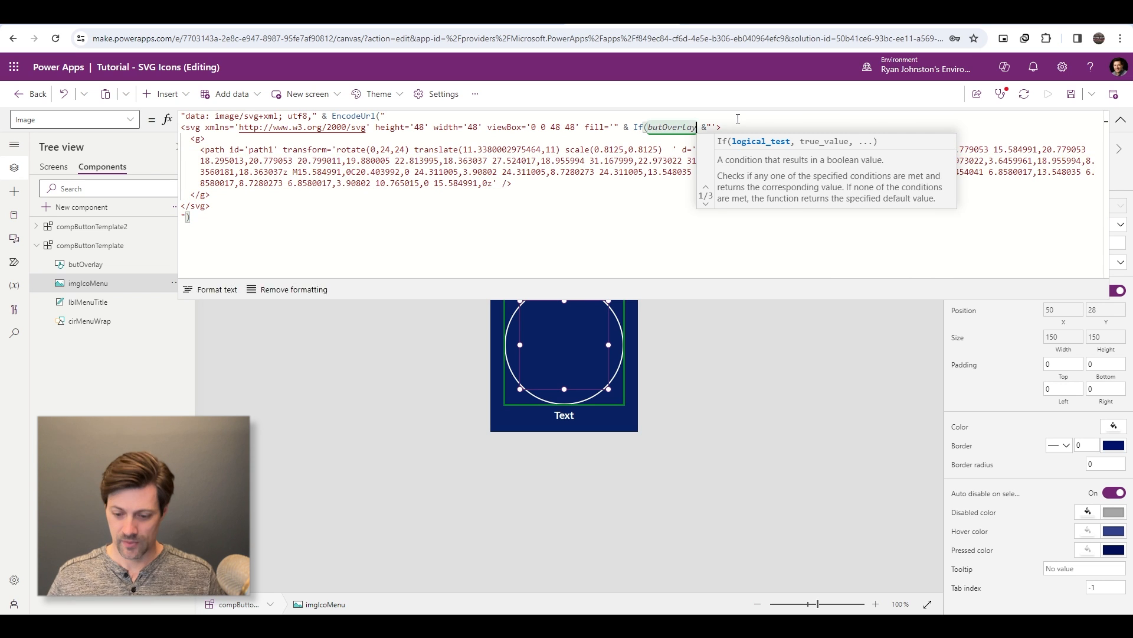
text(,)
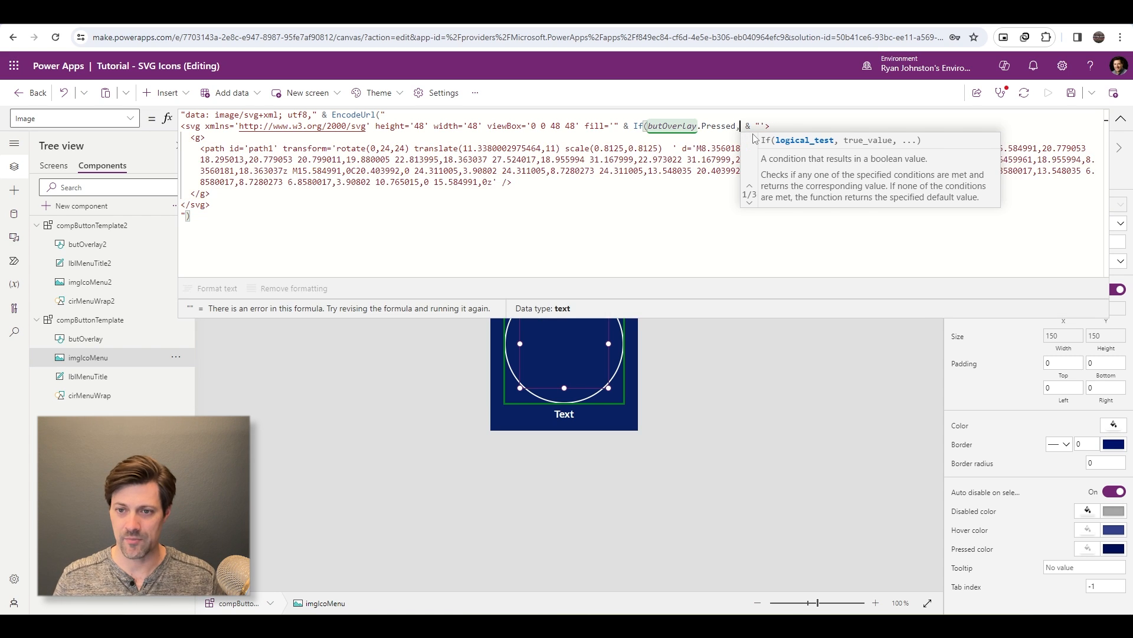
- Enter "#2d5082" as the If expression's value for the pressed state in the svg fill attribute
text("")
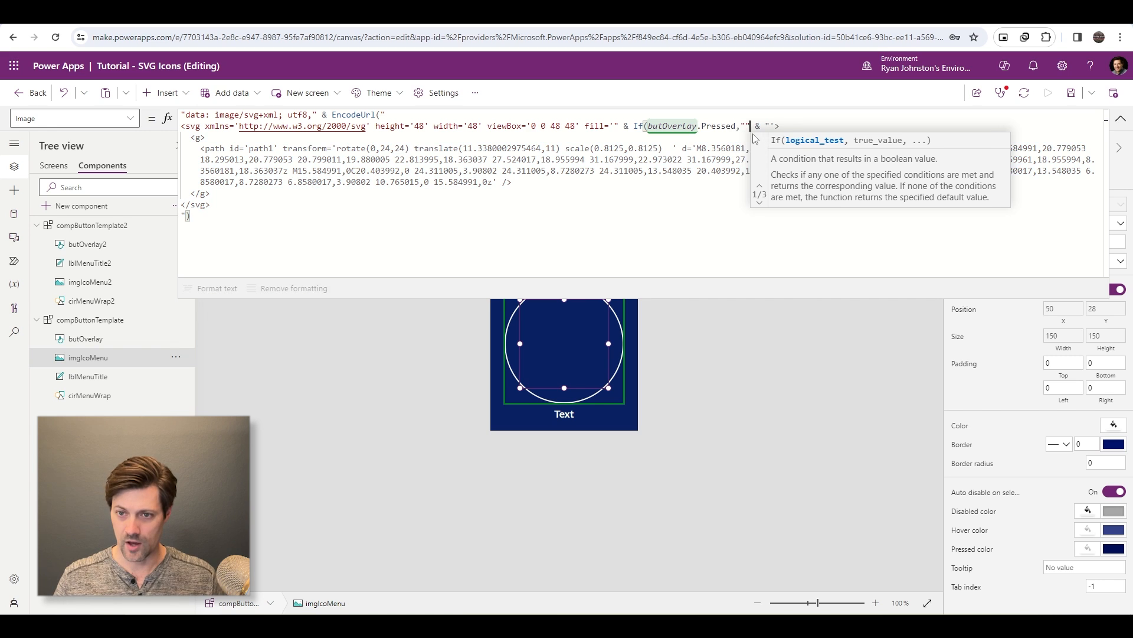
text(2d5082)
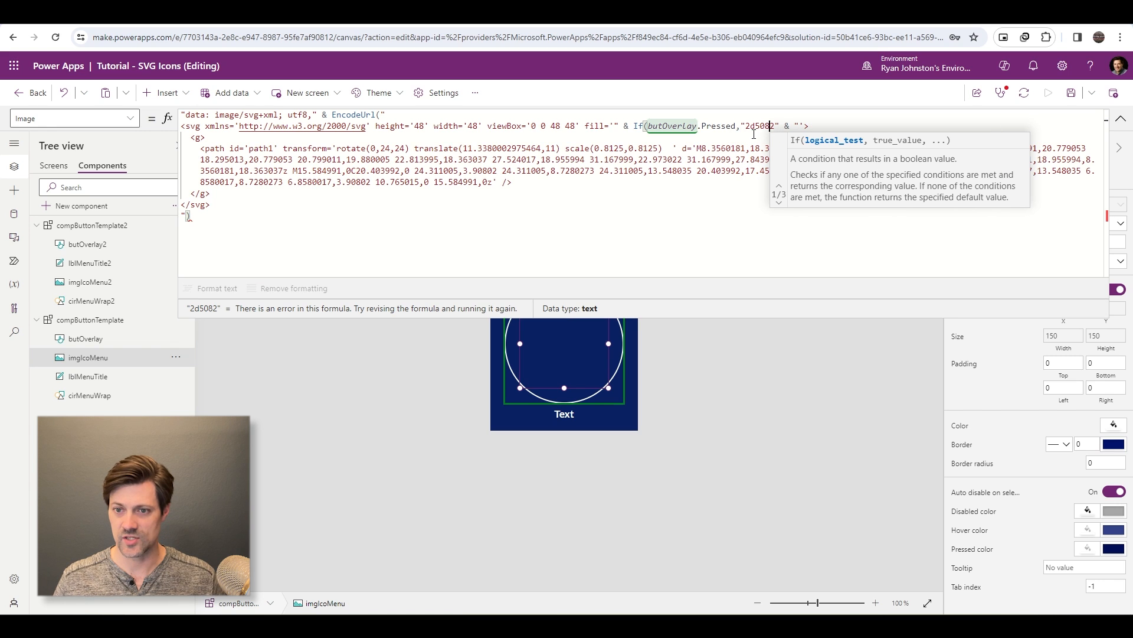
text(#)
key(Right)
key(Right)
key(Right)
key(Right)
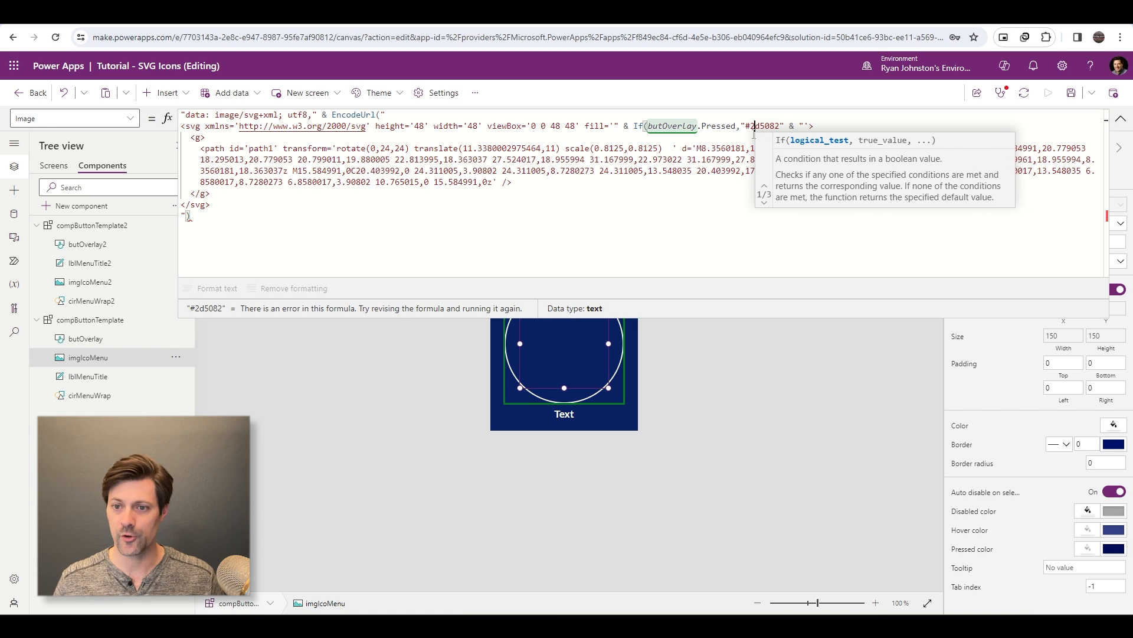
key(Right)
key(Right)
key(Right)
text(,)
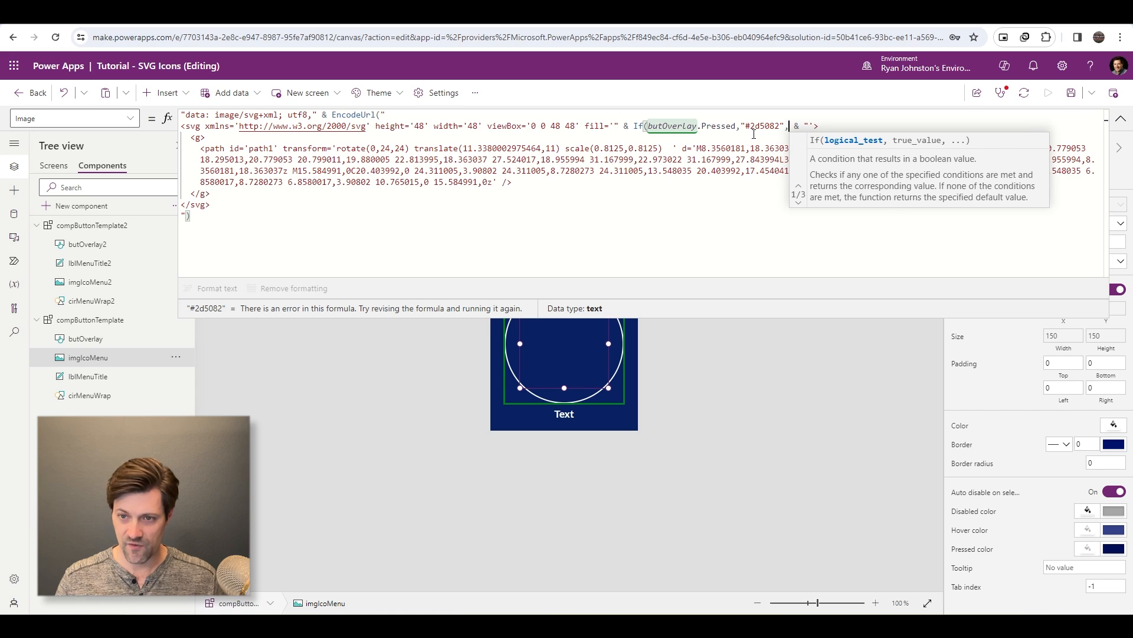
text("white")
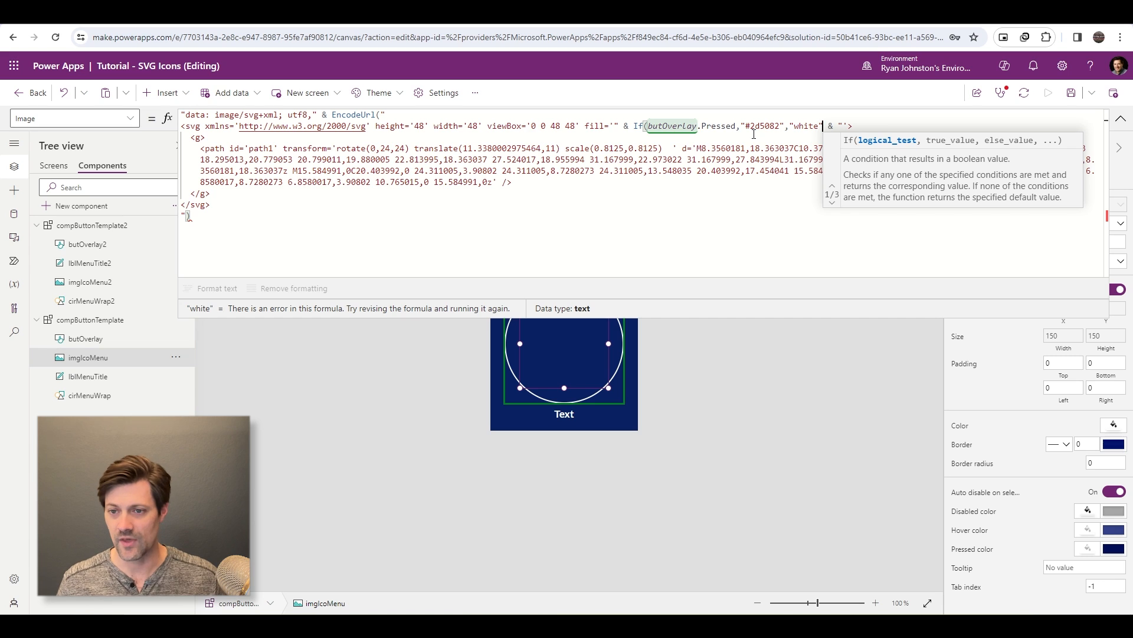
- Enter "#FFFFFF" as the If expression's else value and close the expression
key(ctrl+shift+Left)
text(#FFF)
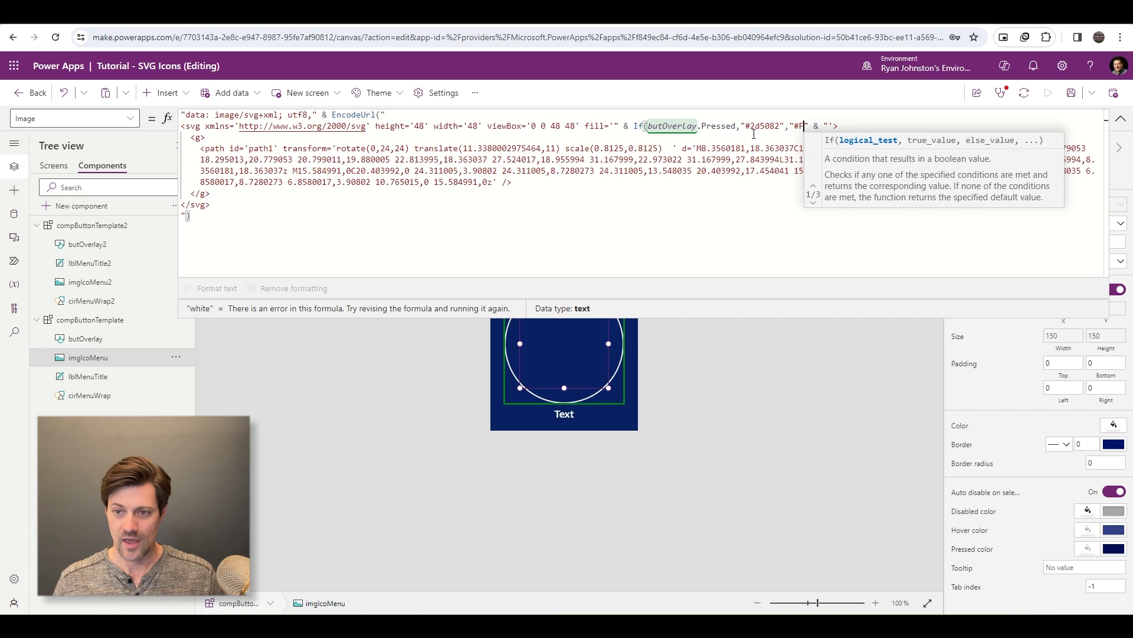
text(FFF"))
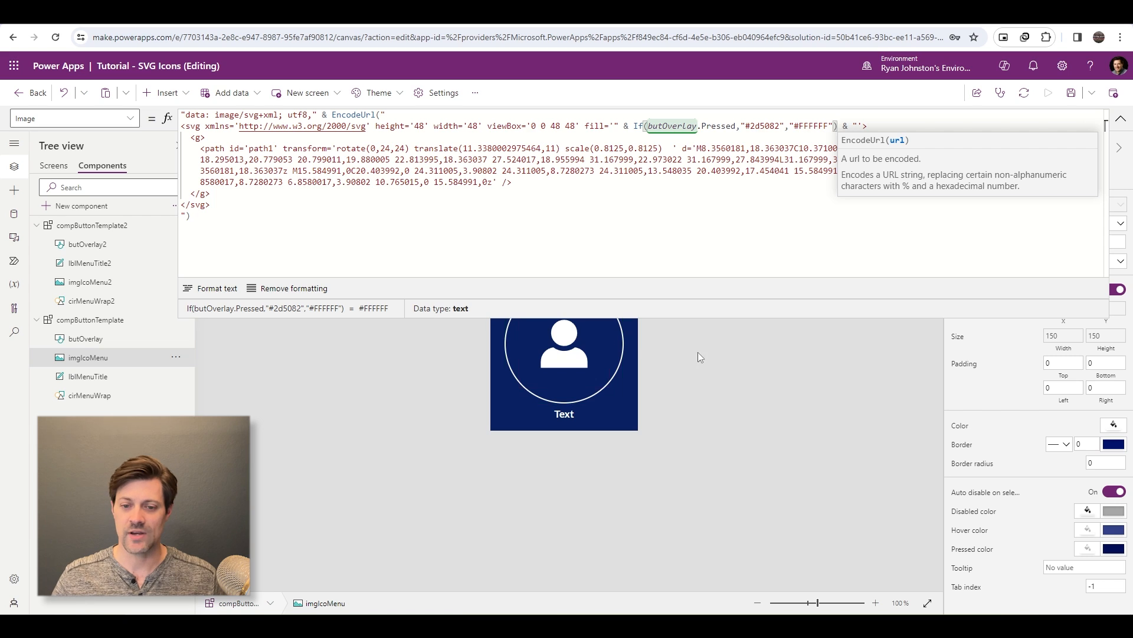
- Test the icon's pressed fill color by operating the overlay button repeatedly in the component
alt+click(613, 359)
alt+click(613, 359)
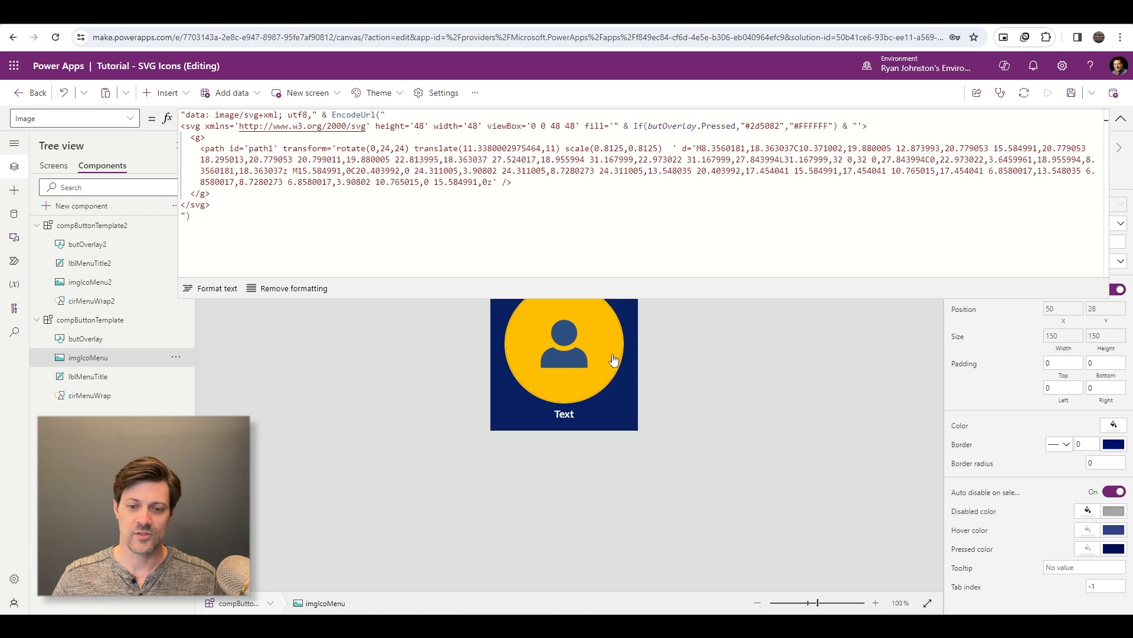
alt+click(613, 359)
alt+click(613, 359)
alt+click(613, 359)
alt+click(614, 360)
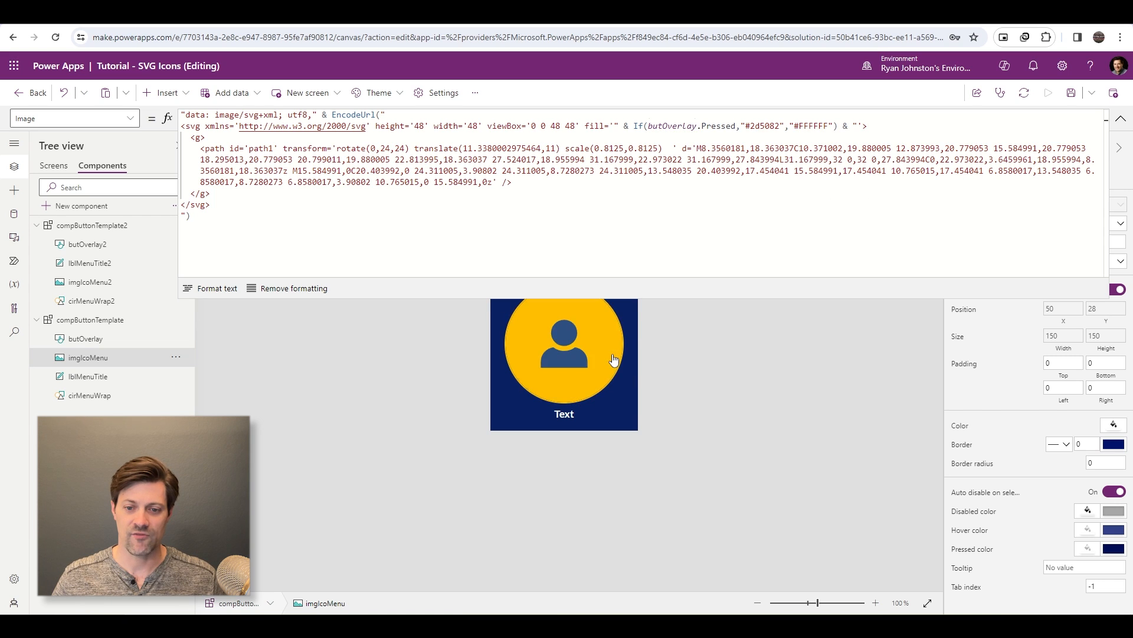
alt+click(613, 361)
alt+click(612, 367)
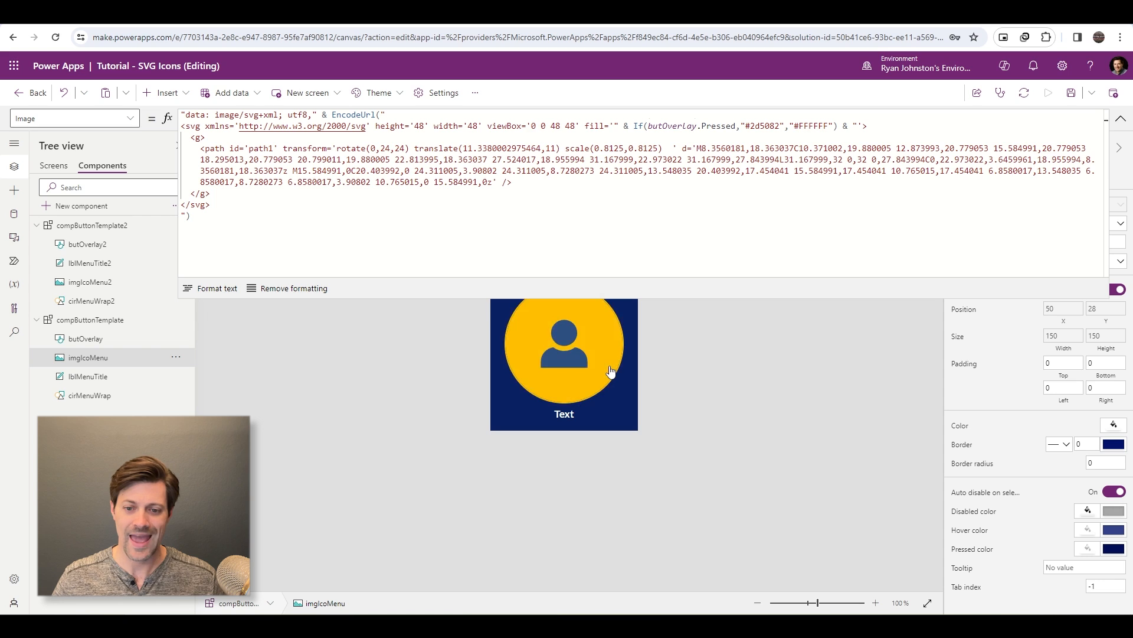
alt+click(611, 371)
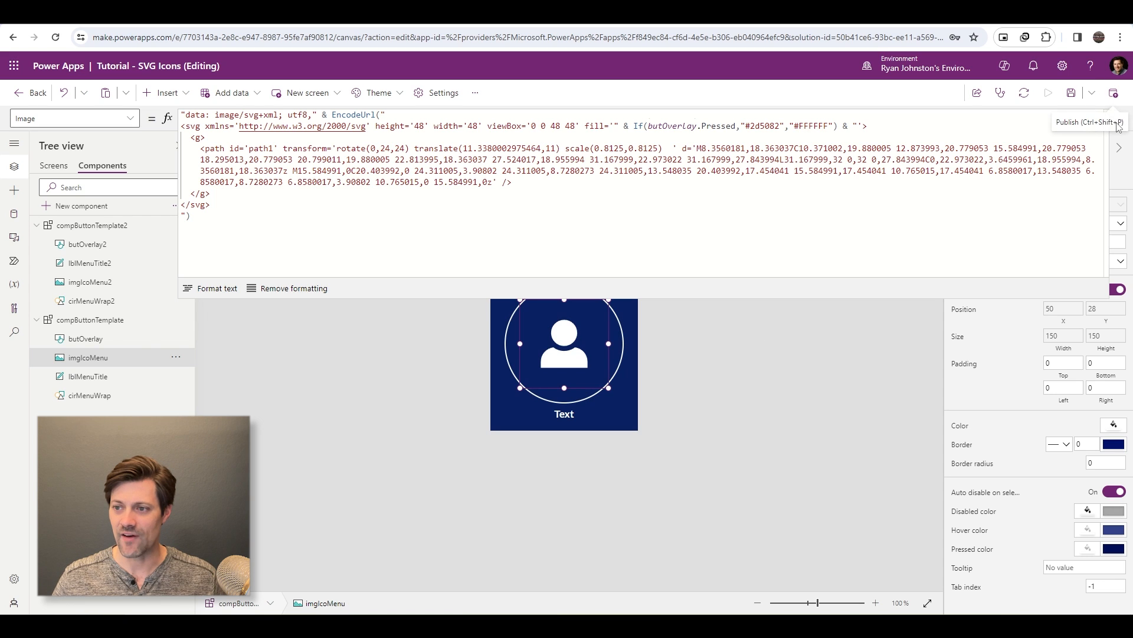
- Collapse the expanded formula editor and return to the compButtonTemplate component
click(839, 171)
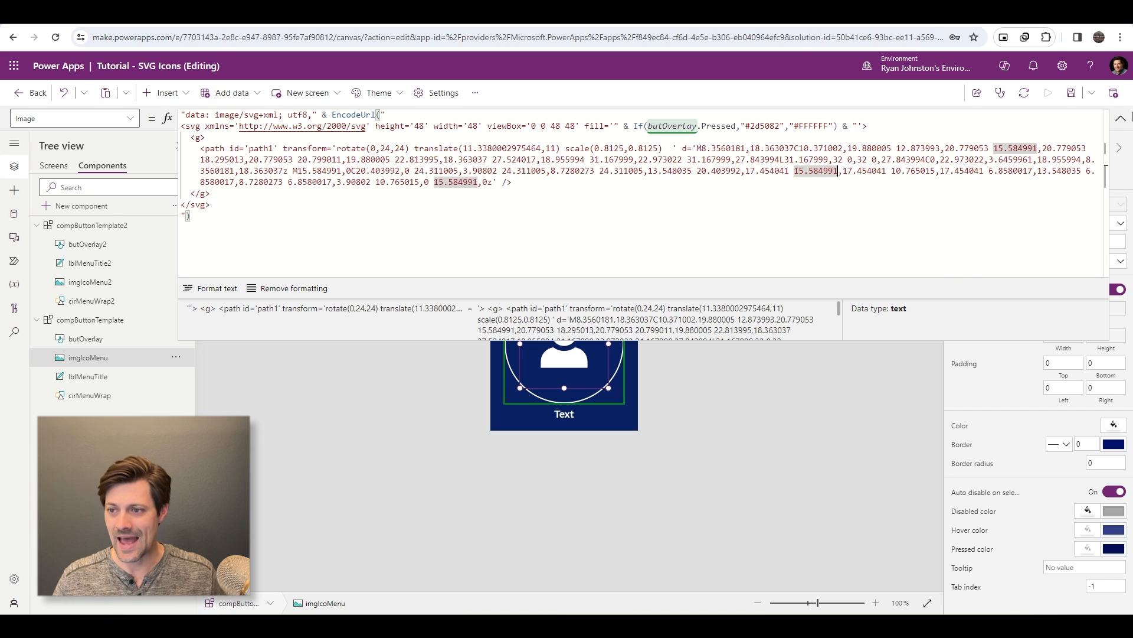
click(1121, 118)
click(713, 435)
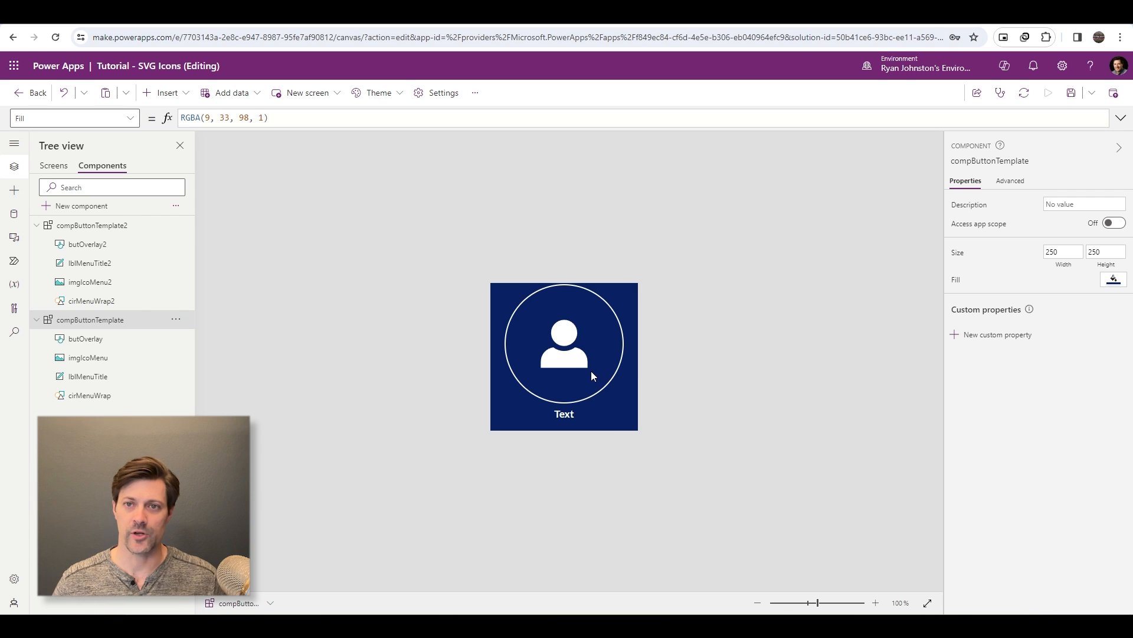
click(573, 419)
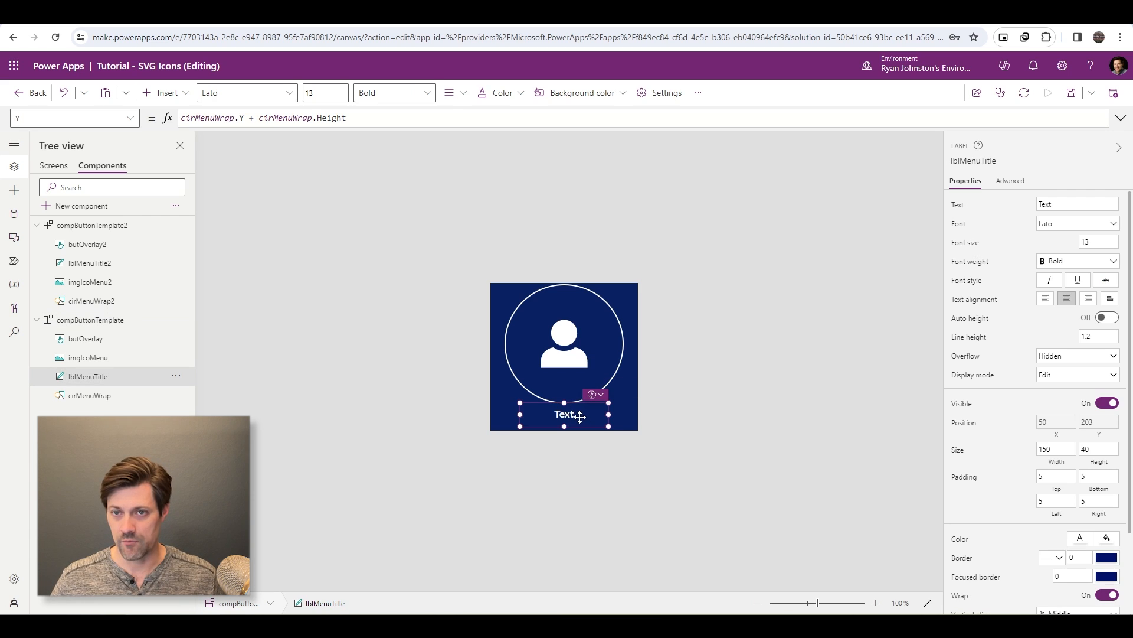
click(570, 349)
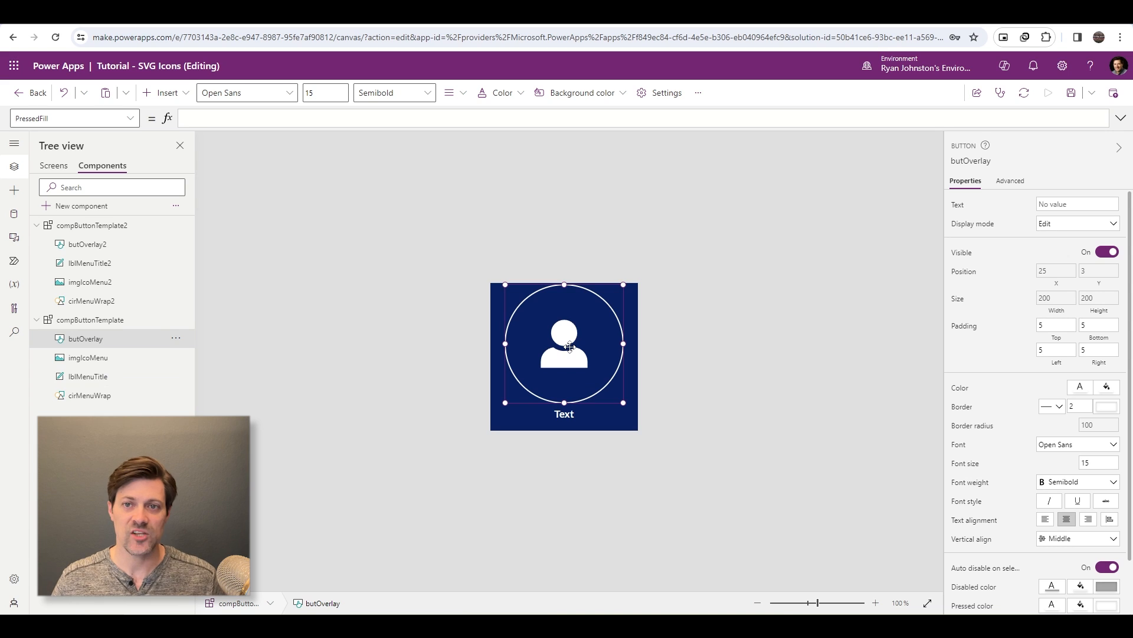
click(568, 419)
- Create a custom input property named propIcon with the Text data type on compButtonTemplate
click(473, 366)
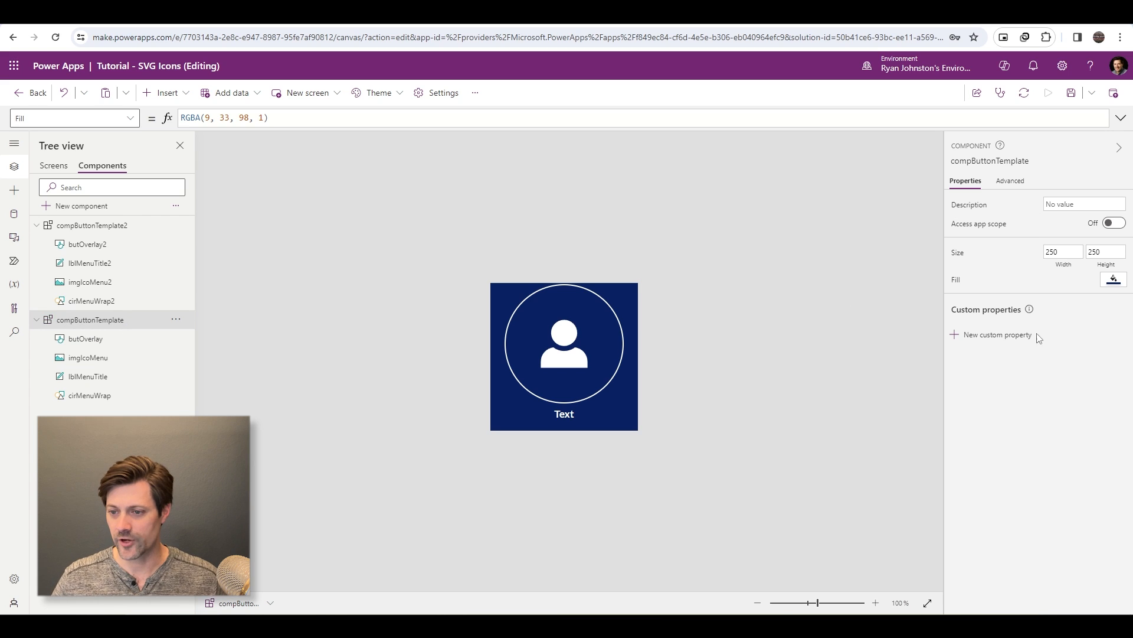
click(958, 335)
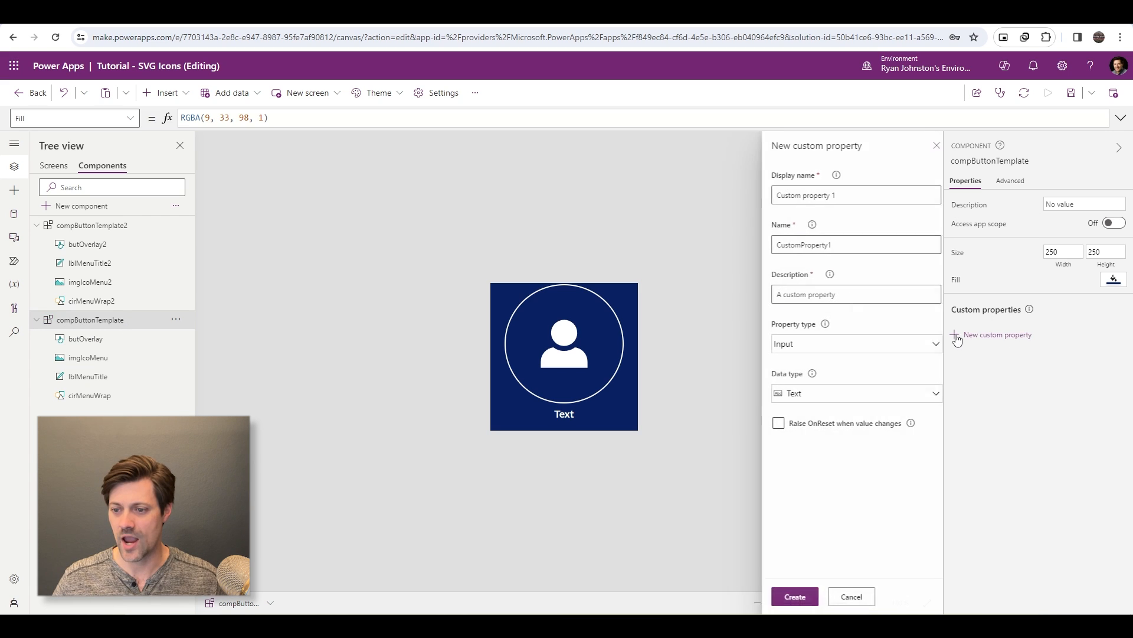
click(848, 195)
drag(848, 194, 686, 191)
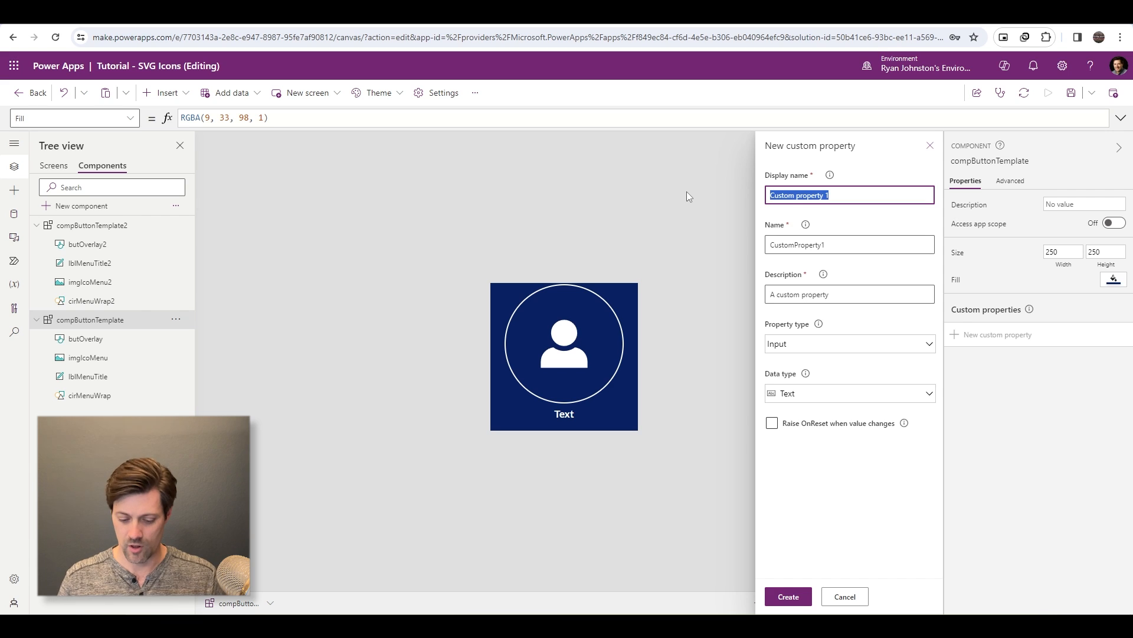
text(propIcon)
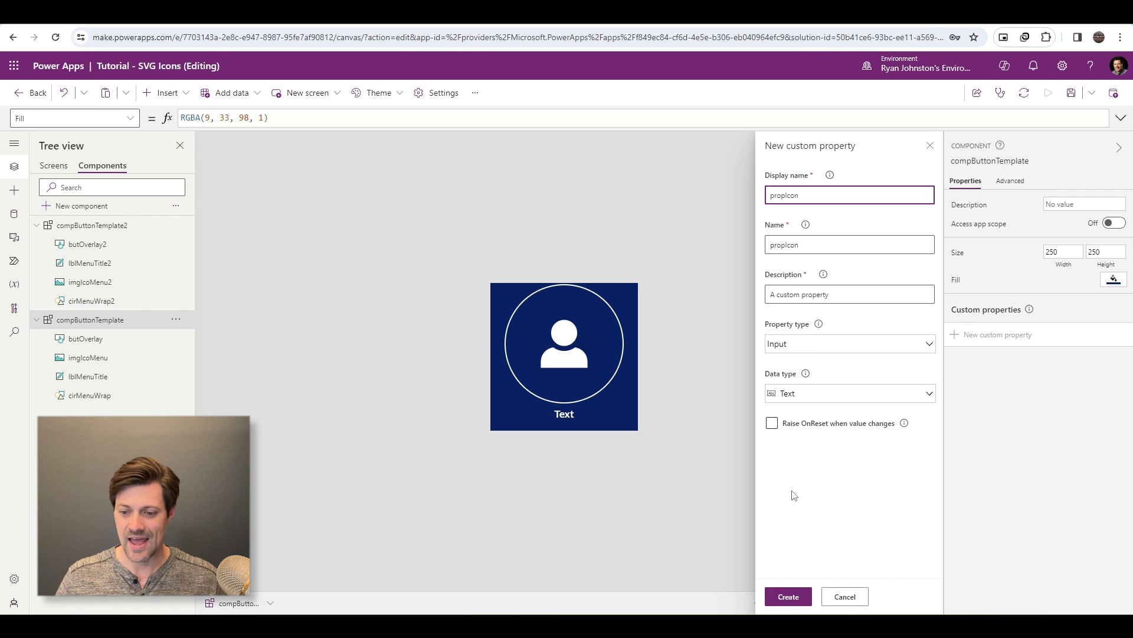
click(789, 597)
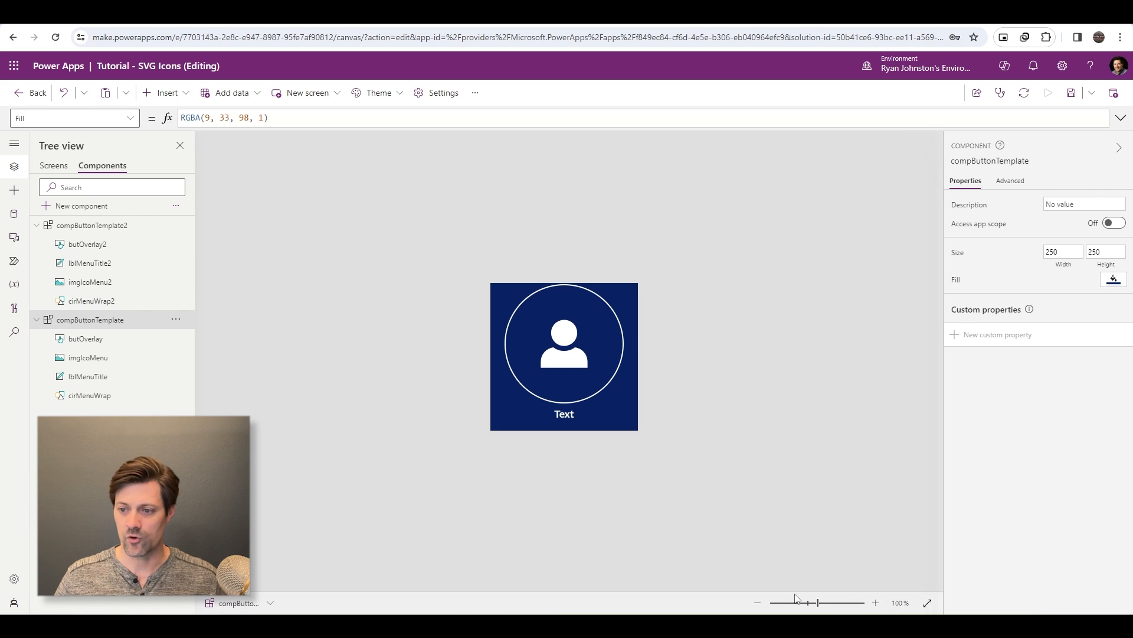
- Create a second custom input property named propTitle with the Text data type on compButtonTemplate
click(958, 334)
drag(843, 190, 664, 198)
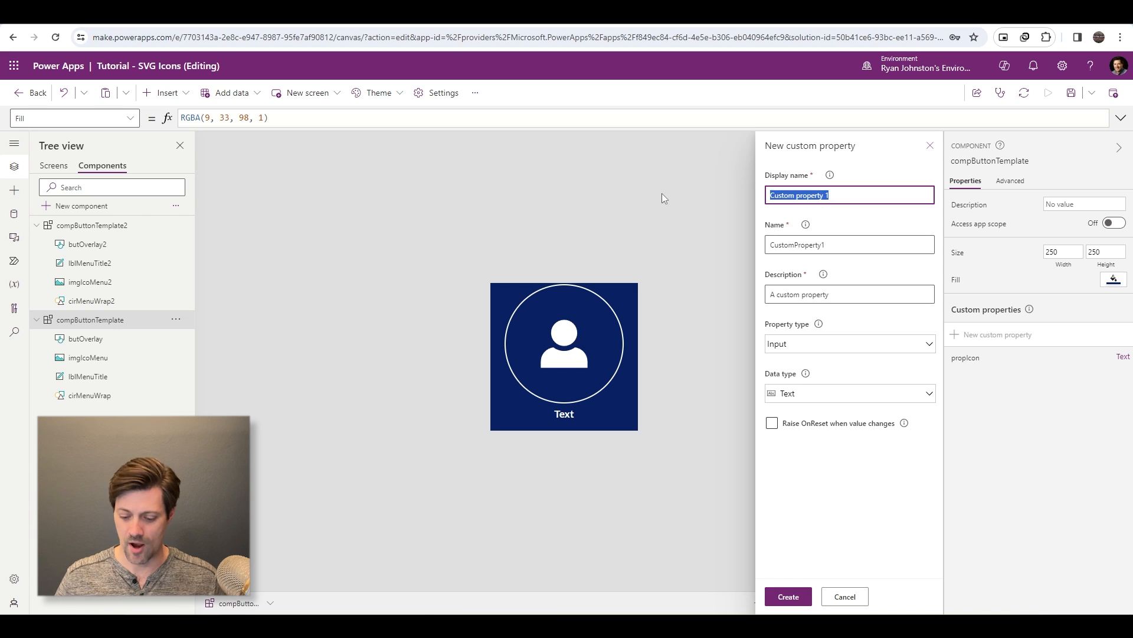
text(propTitle)
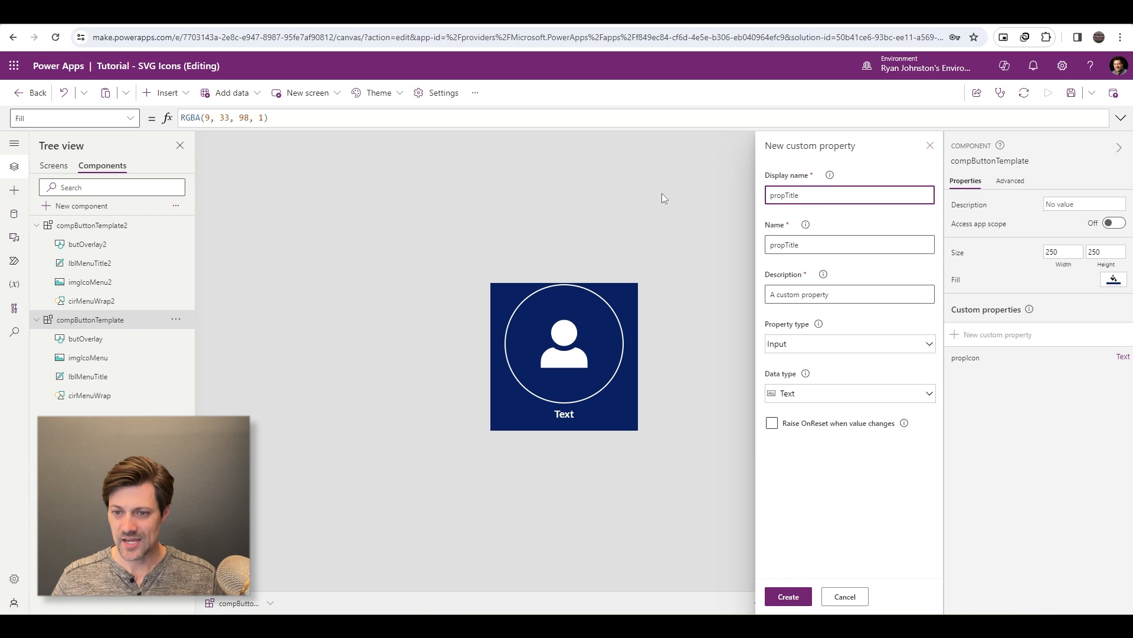
click(789, 596)
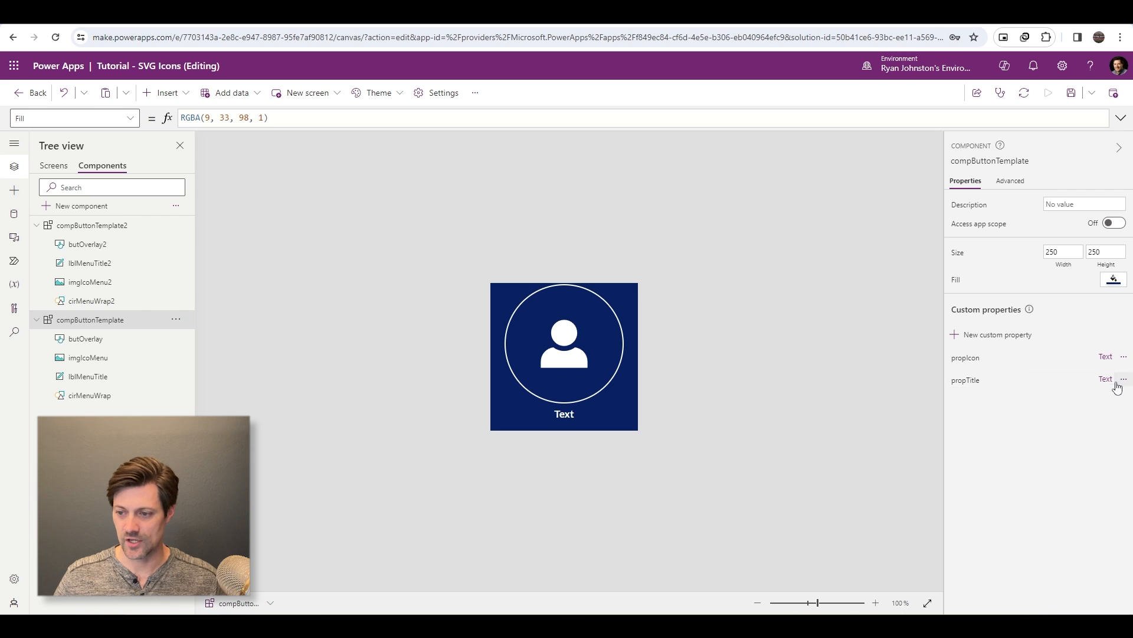
- Set lblMenuTitle's Text formula to compButtonTemplate.propTitle
click(569, 415)
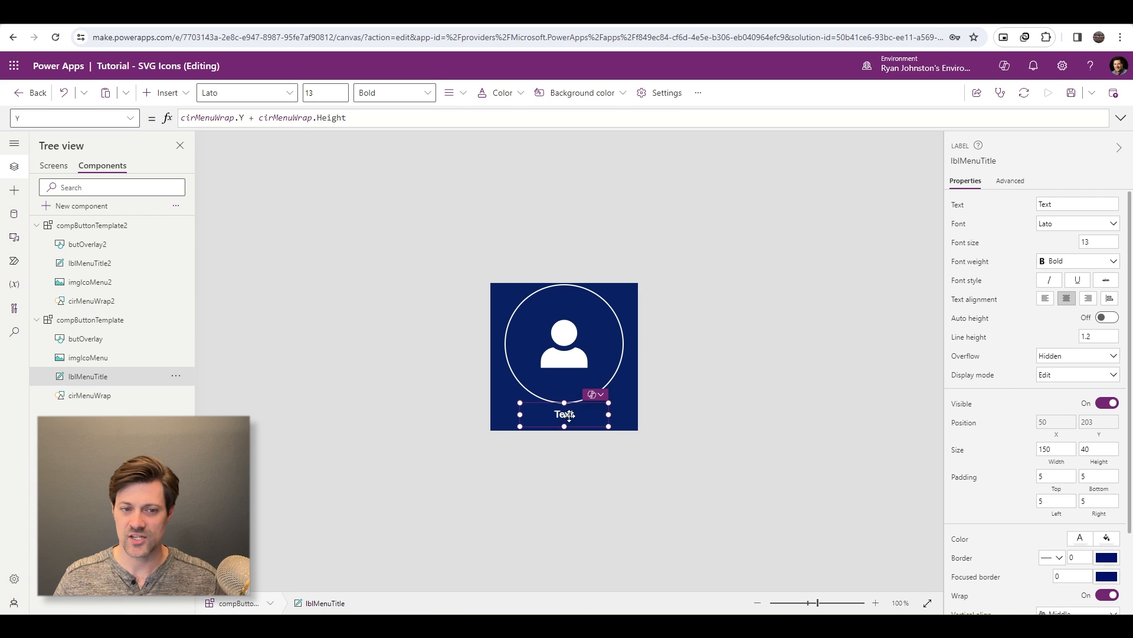
click(951, 205)
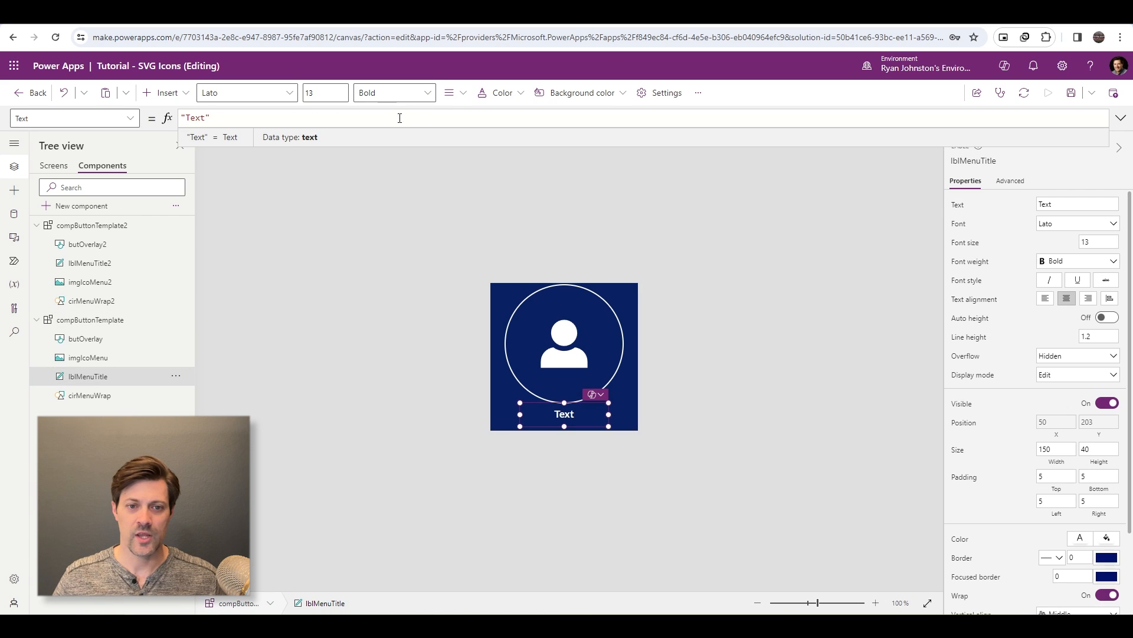
key(ctrl+a)
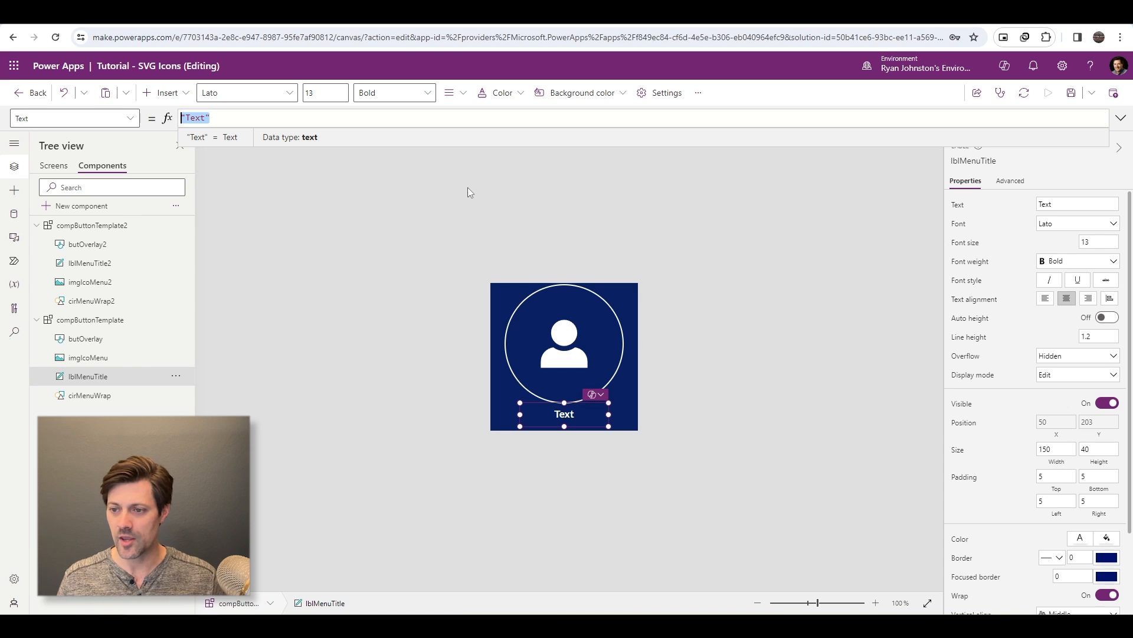
text(compB)
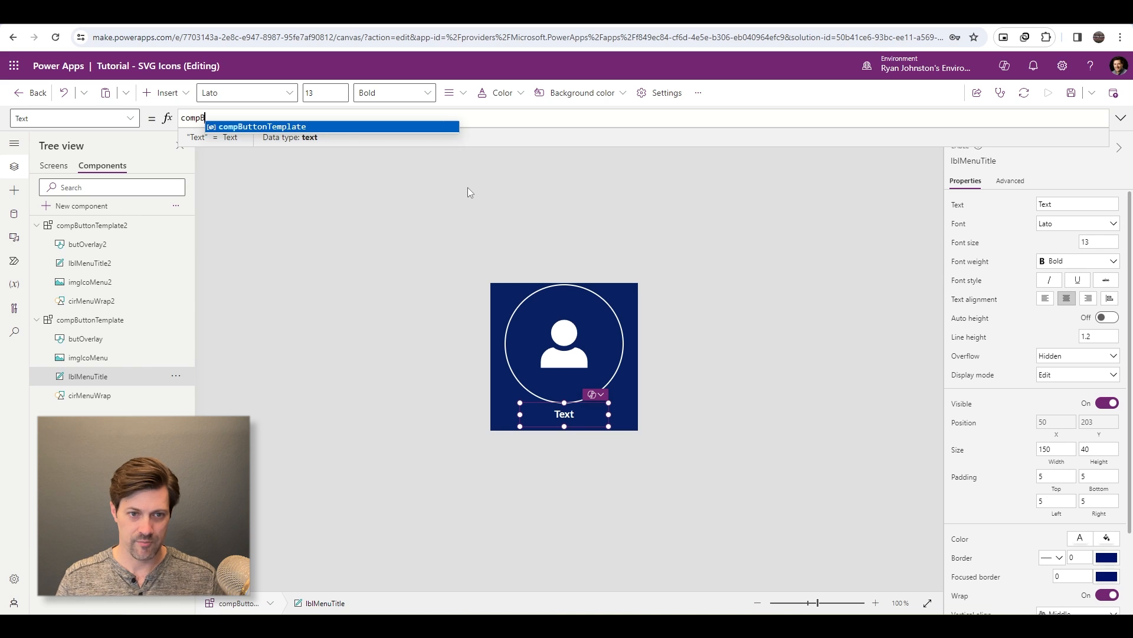
text(uttonTemplate.p)
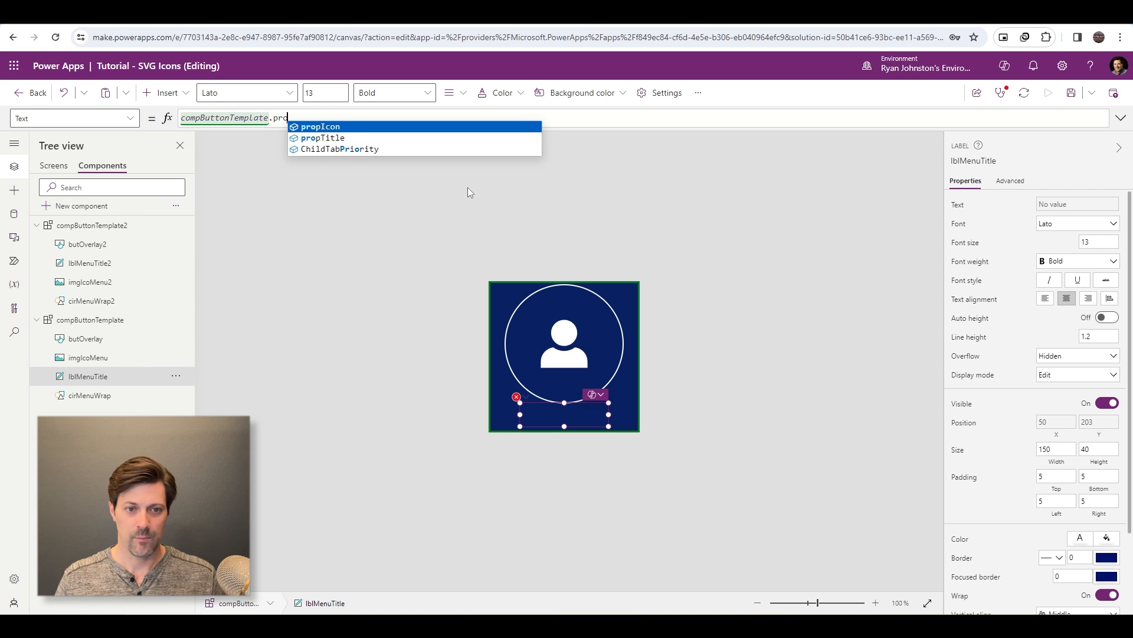
key(Down)
key(Tab)
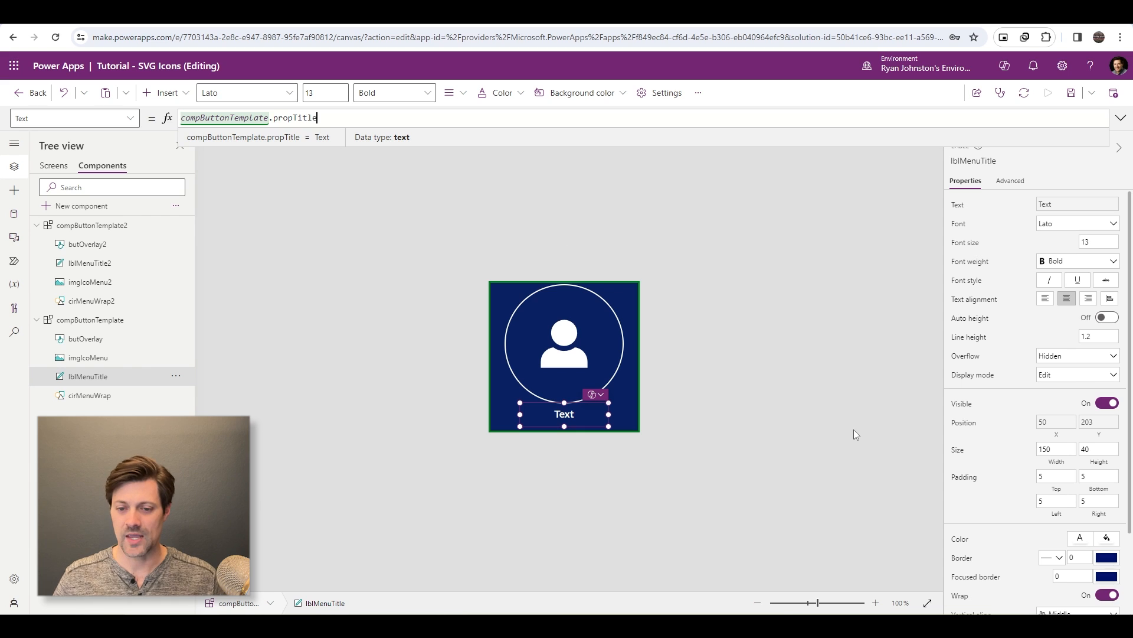
- Remove the SVG code and its enclosing quotes from the EncodeUrl function in imgIcoMenu's Image formula
click(569, 339)
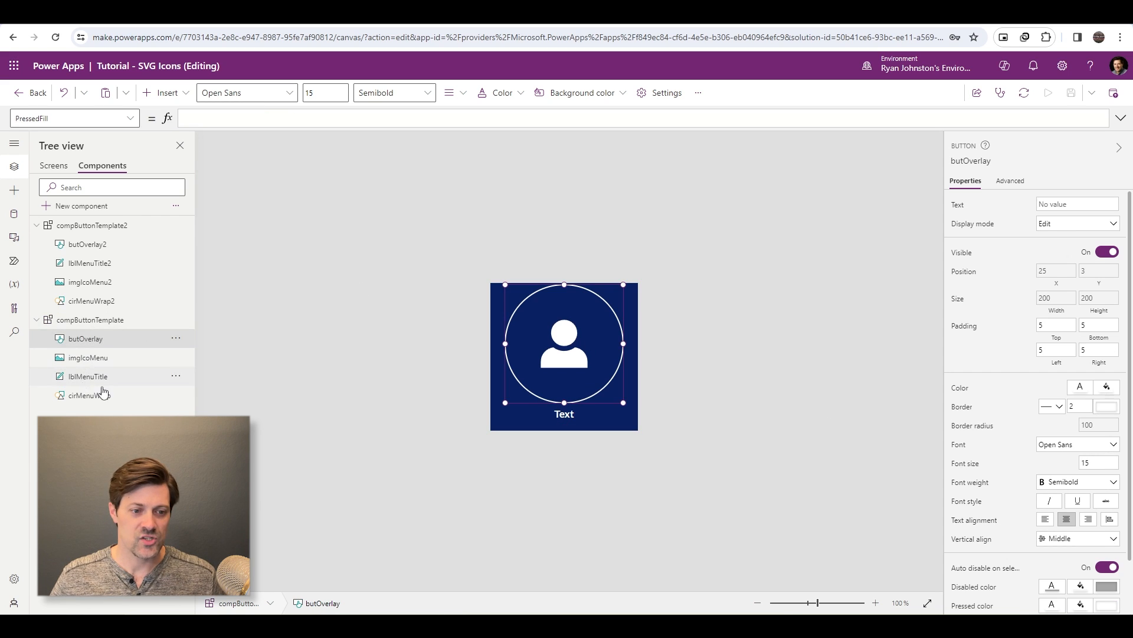
click(97, 359)
click(1120, 118)
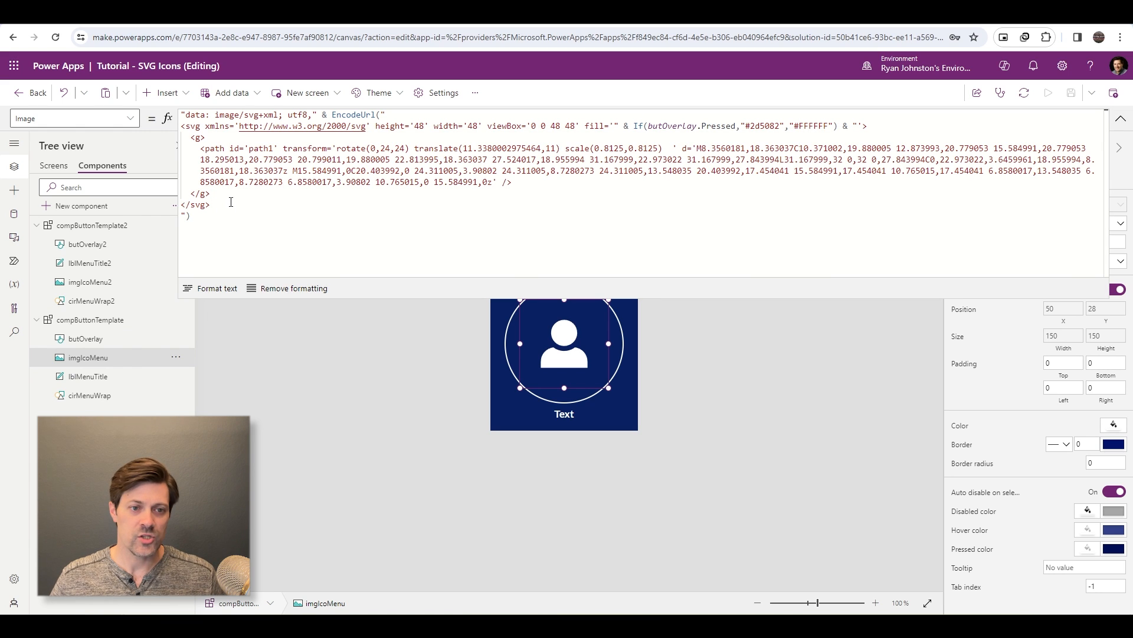
drag(182, 126, 234, 204)
key(Delete)
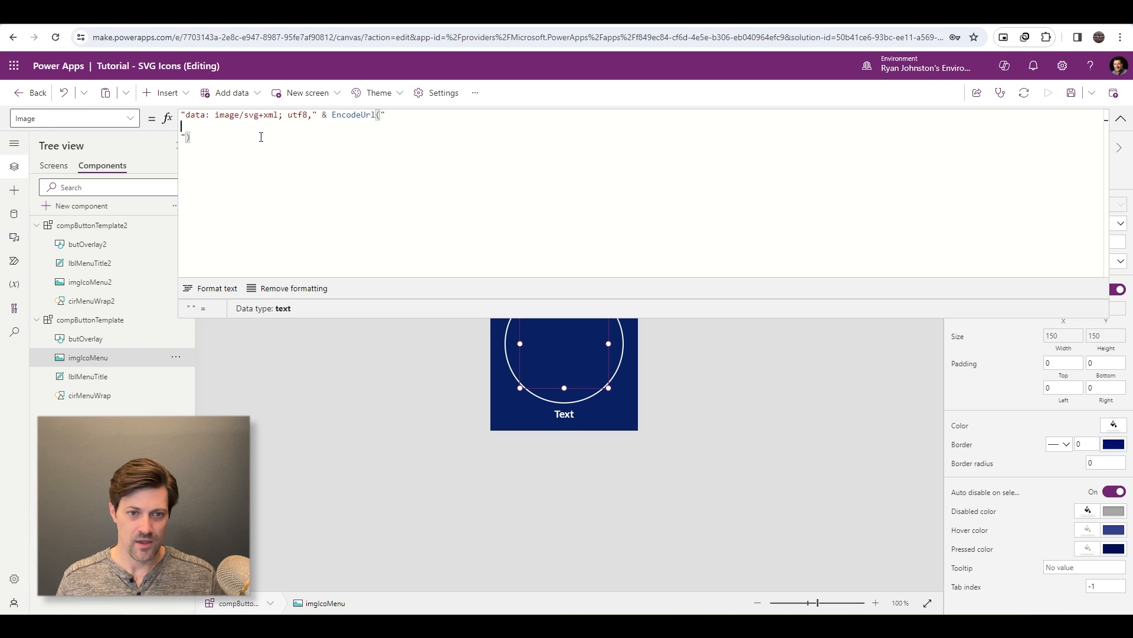
click(187, 137)
key(BackSpace)
key(BackSpace)
key(BackSpace)
key(BackSpace)
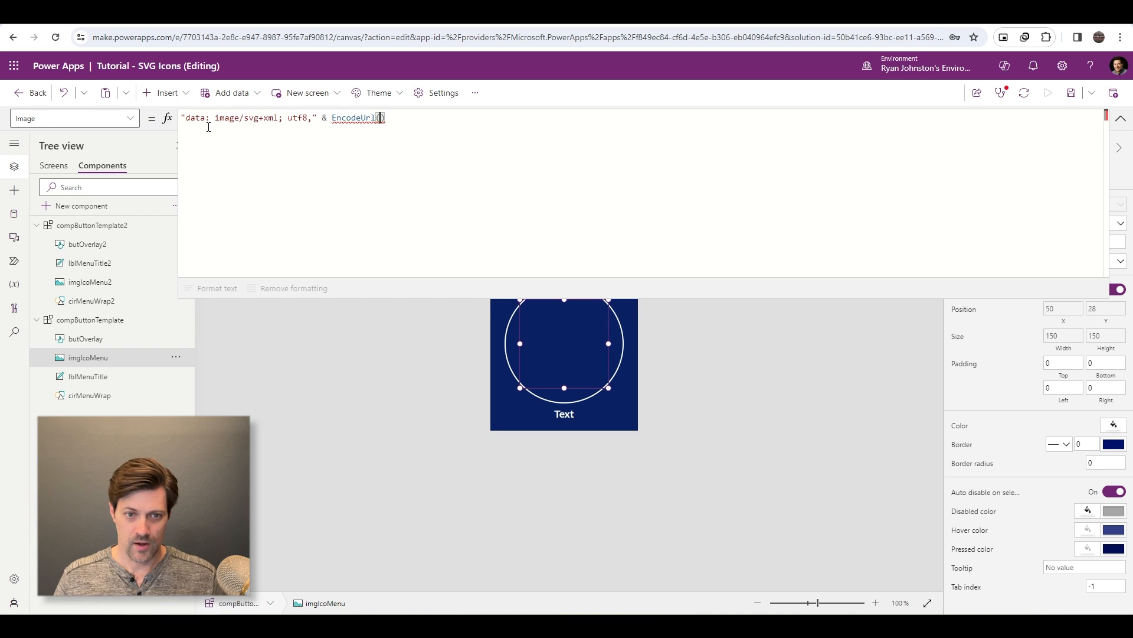
- Enter compButtonTemplate.propIcon as the EncodeUrl argument in imgIcoMenu's Image formula
text(compButtonTemplate)
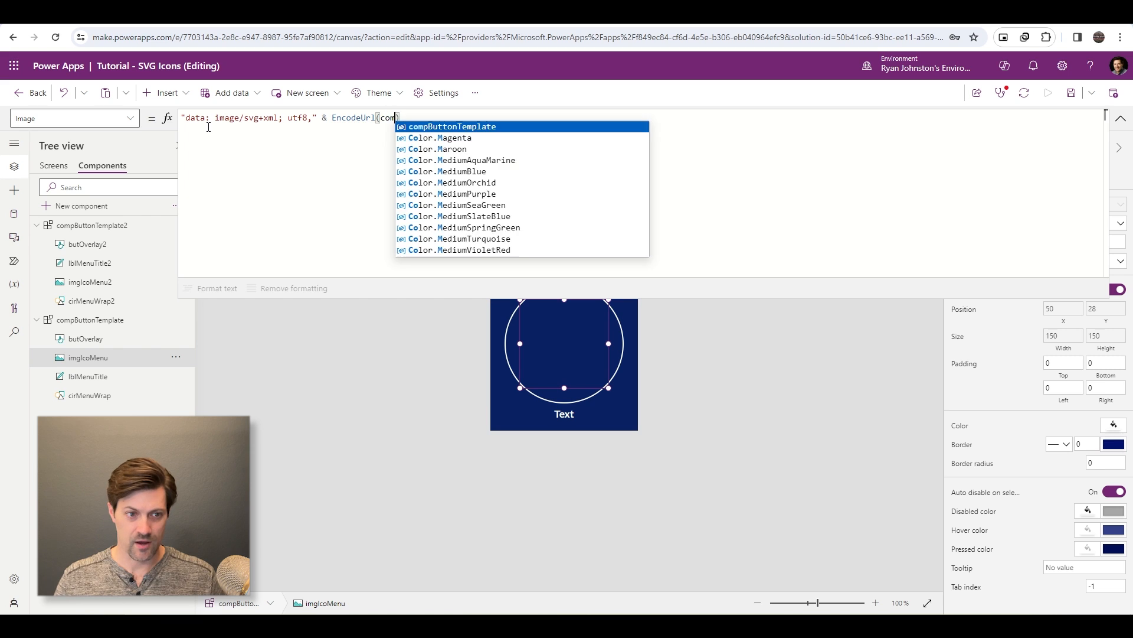
text(.prop)
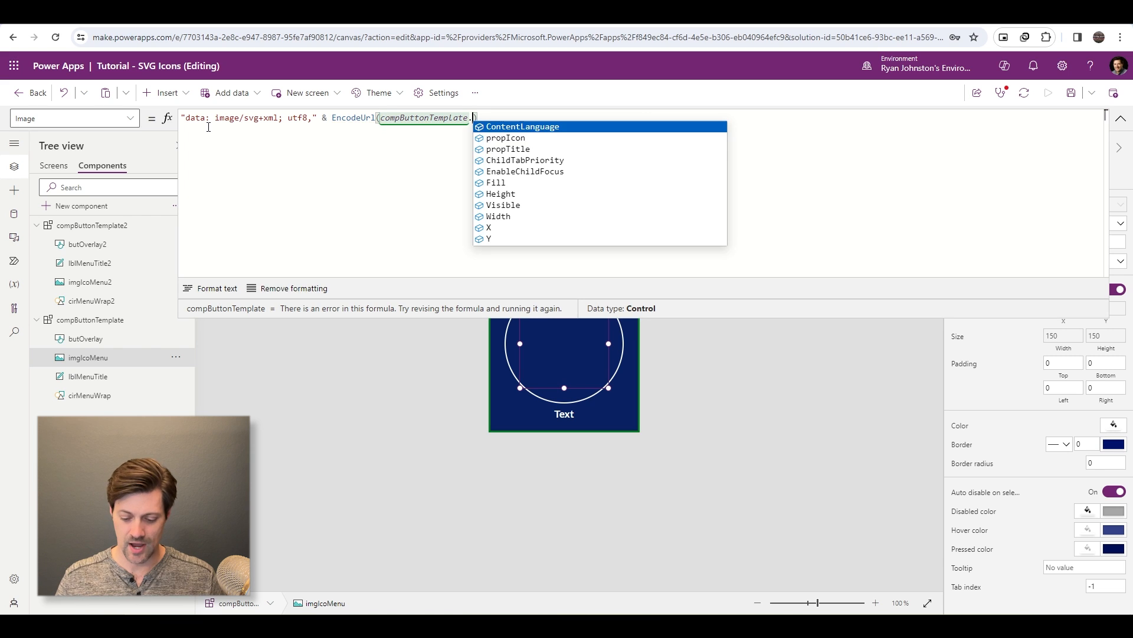
text(Icon)
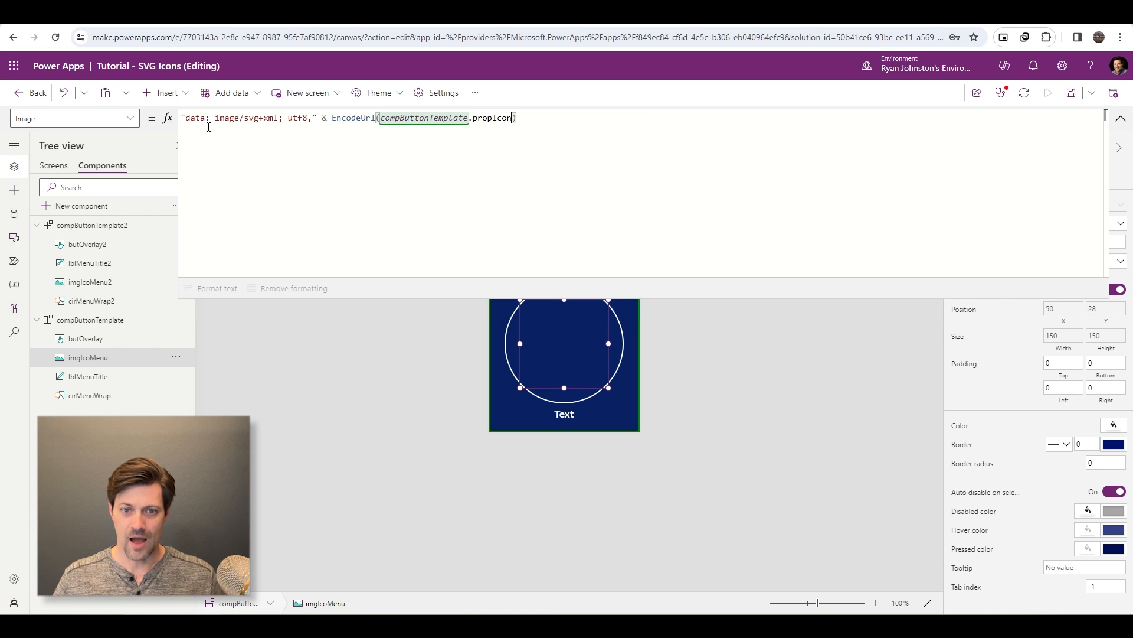
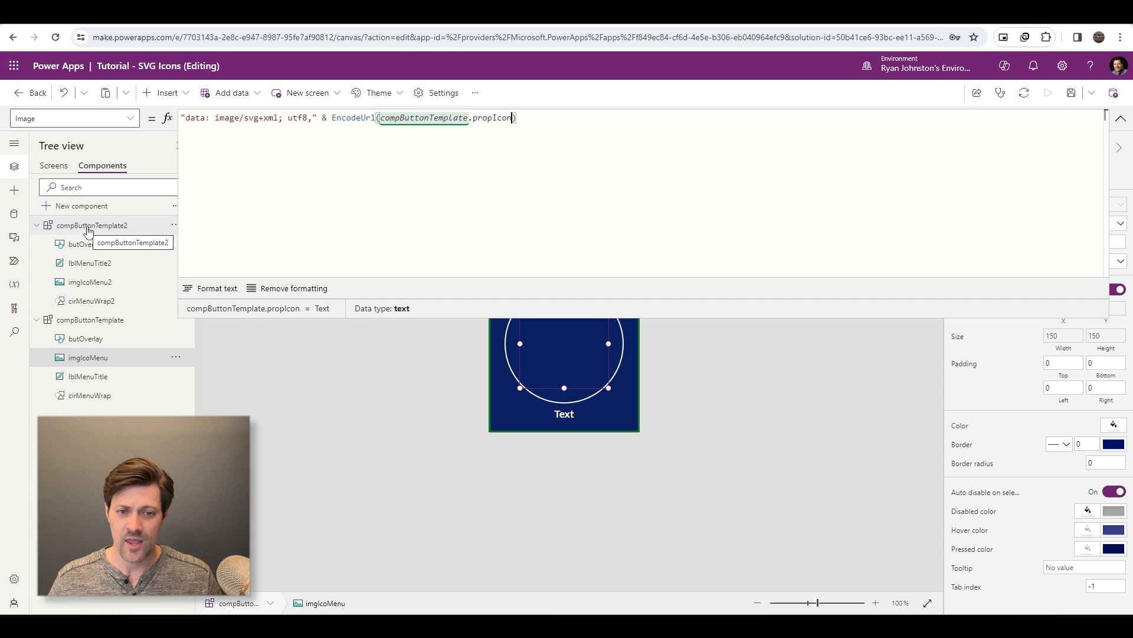
- Replace compButtonTemplate.propIcon in imgIcoMenu's EncodeUrl function with the copied SVG code, enclosed in double quotes
key(BackSpace)
key(BackSpace)
key(BackSpace)
key(BackSpace)
key(BackSpace)
key(BackSpace)
key(BackSpace)
key(BackSpace)
key(BackSpace)
key(BackSpace)
key(BackSpace)
key(BackSpace)
key(BackSpace)
key(BackSpace)
key(BackSpace)
key(BackSpace)
key(BackSpace)
key(BackSpace)
key(BackSpace)
key(BackSpace)
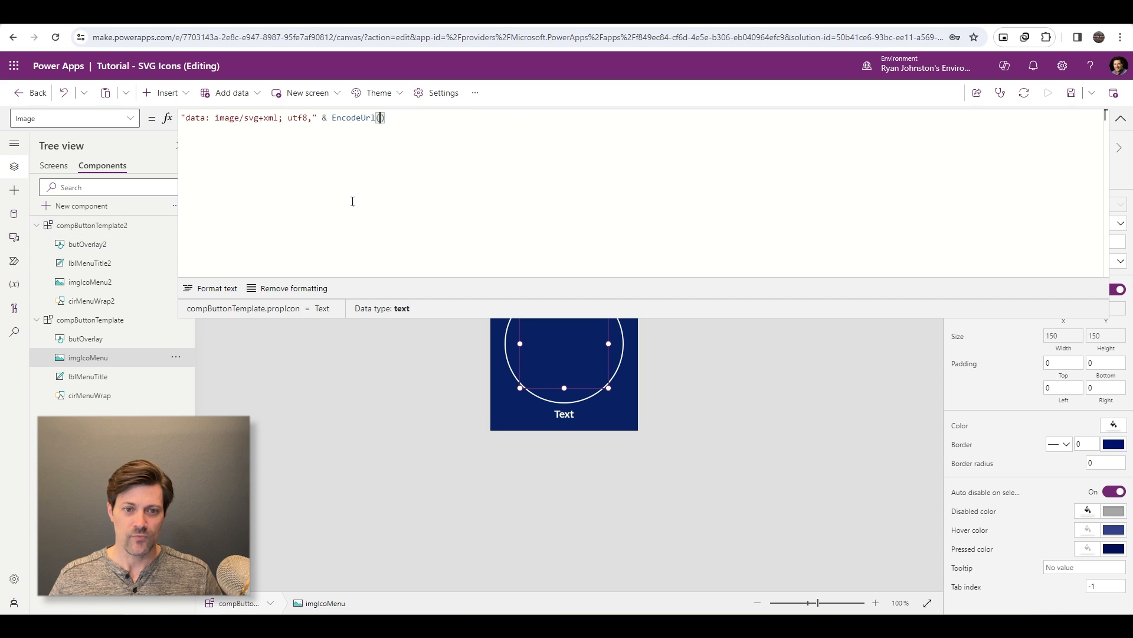
text(")
key(Return)
key(ctrl+v)
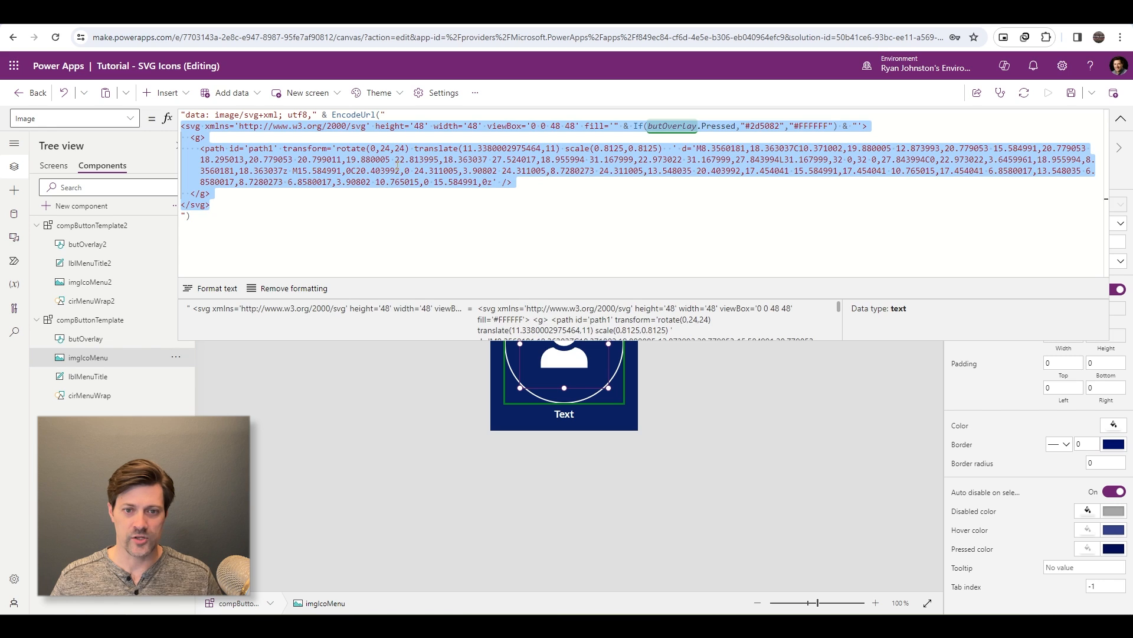
- Move the If(butOverlay.Pressed,"#2d5082","#FFFFFF") expression out of the SVG's fill attribute to a separate line below the EncodeUrl function
click(397, 165)
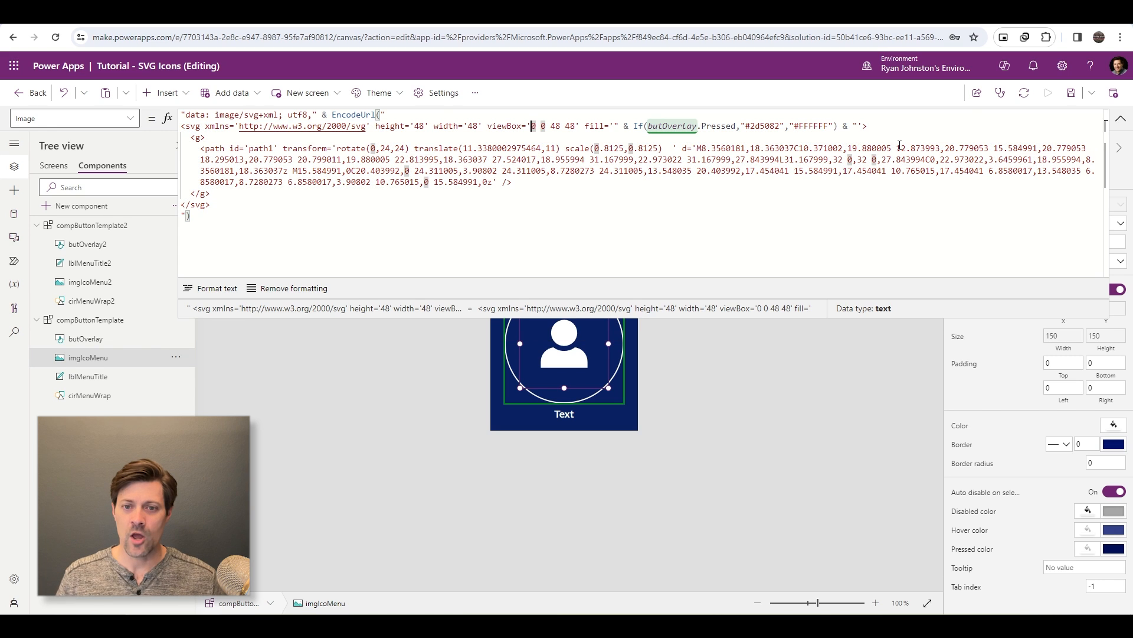
key(Right)
key(Right)
key(Right)
key(Right)
key(Right)
key(Right)
key(Right)
key(Right)
key(Right)
key(Right)
key(Right)
key(Right)
key(Right)
key(Right)
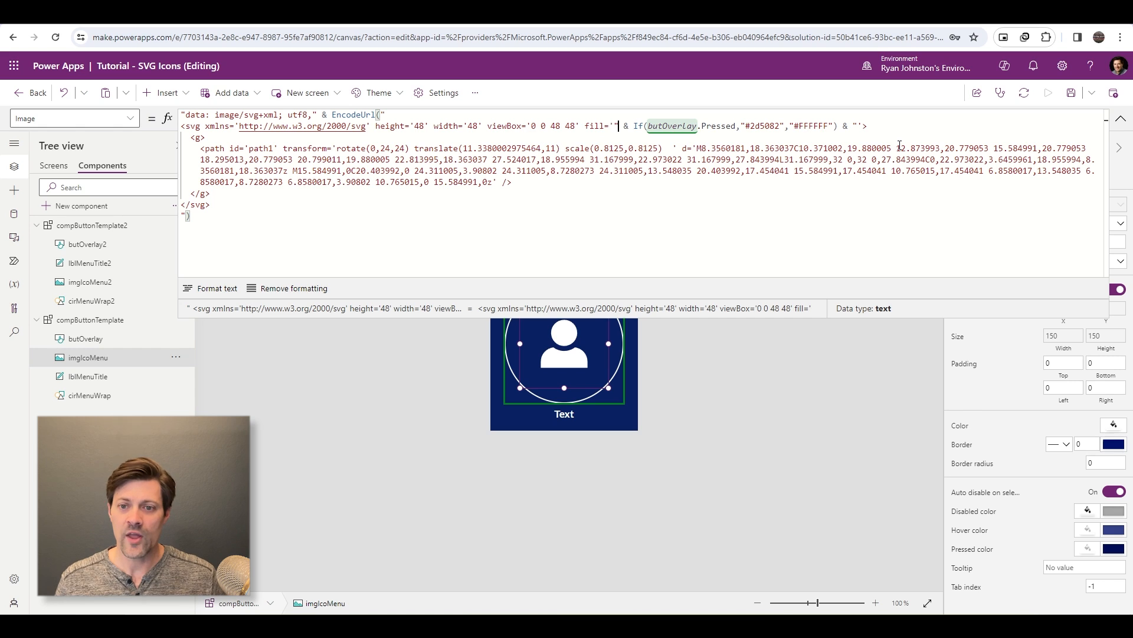
key(Right)
key(Right)
key(Right)
key(Right)
key(Right)
key(Right)
key(Right)
key(Right)
key(Right)
key(Right)
key(Right)
key(Right)
key(Right)
key(Right)
key(Right)
key(Right)
key(Right)
key(Right)
key(Right)
key(Right)
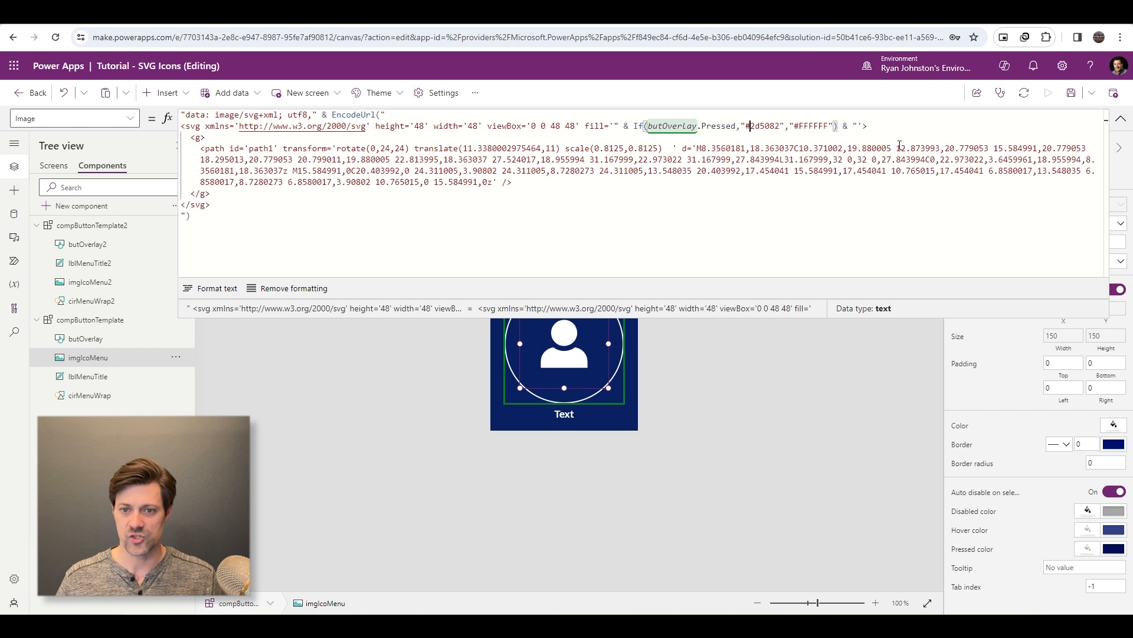
key(Left)
key(Left)
key(Left)
key(Left)
key(Left)
key(Right)
key(Right)
key(shift+Right)
key(shift+Right)
key(shift+Right)
key(shift+Right)
key(shift+Right)
key(shift+Right)
key(shift+Right)
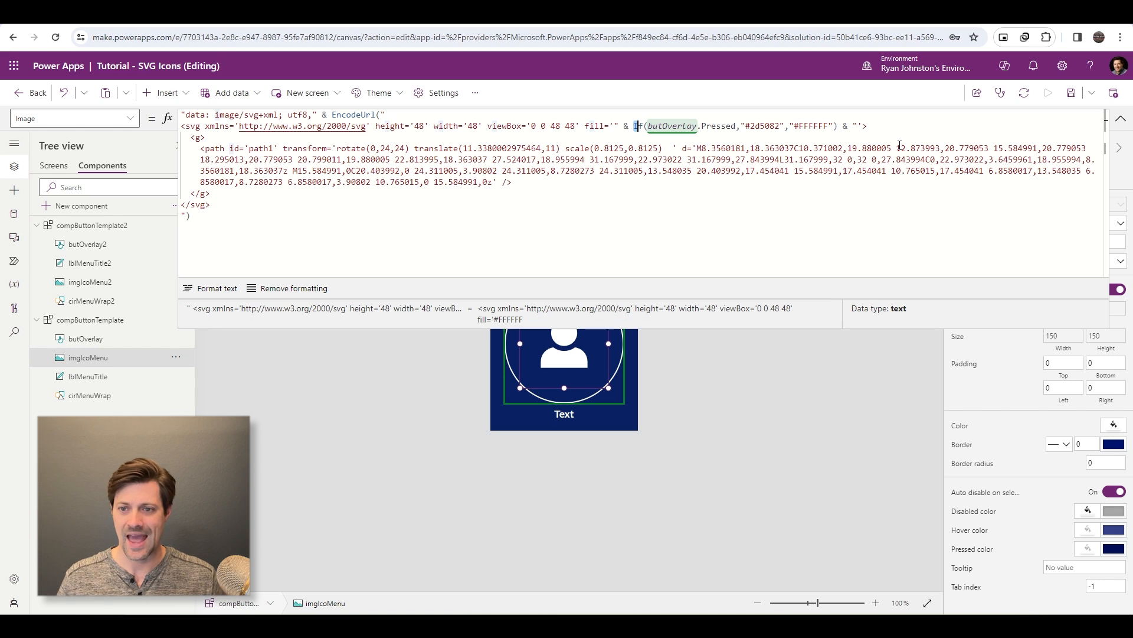
key(shift+Right)
key(shift+Right)
key(shift+Right)
key(shift+Right)
key(shift+Right)
key(shift+Right)
key(shift+Right)
key(shift+Right)
key(shift+Right)
key(shift+Right)
key(shift+Right)
key(shift+Right)
key(shift+Right)
key(shift+Right)
key(shift+Right)
key(shift+Right)
key(shift+Right)
key(shift+Right)
key(shift+Right)
key(shift+Right)
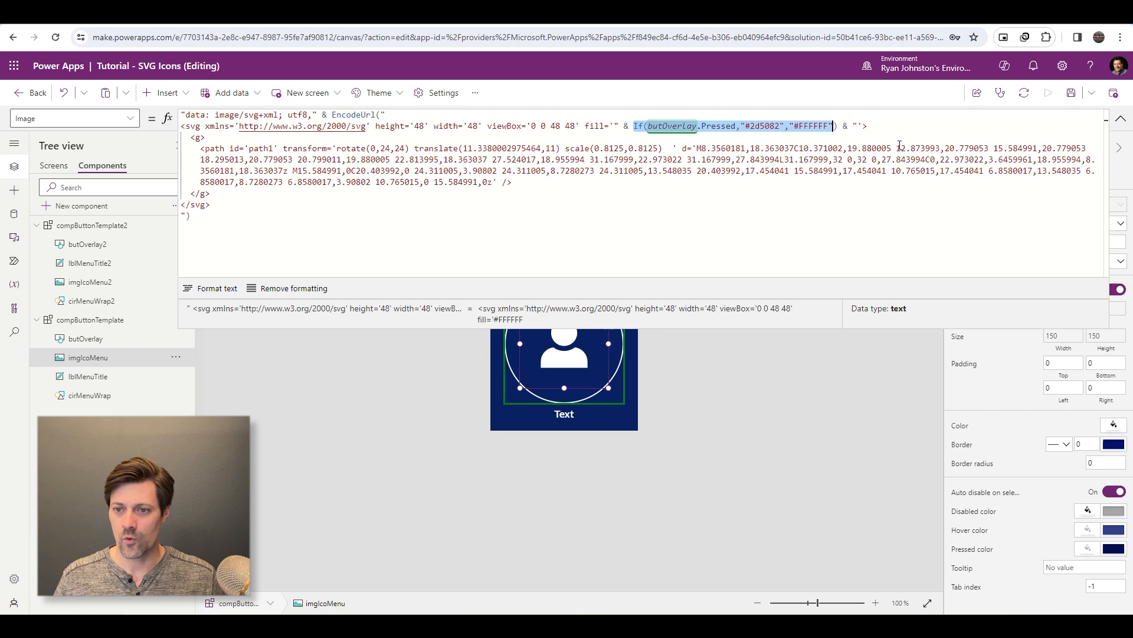
key(ctrl+x)
key(ctrl+End)
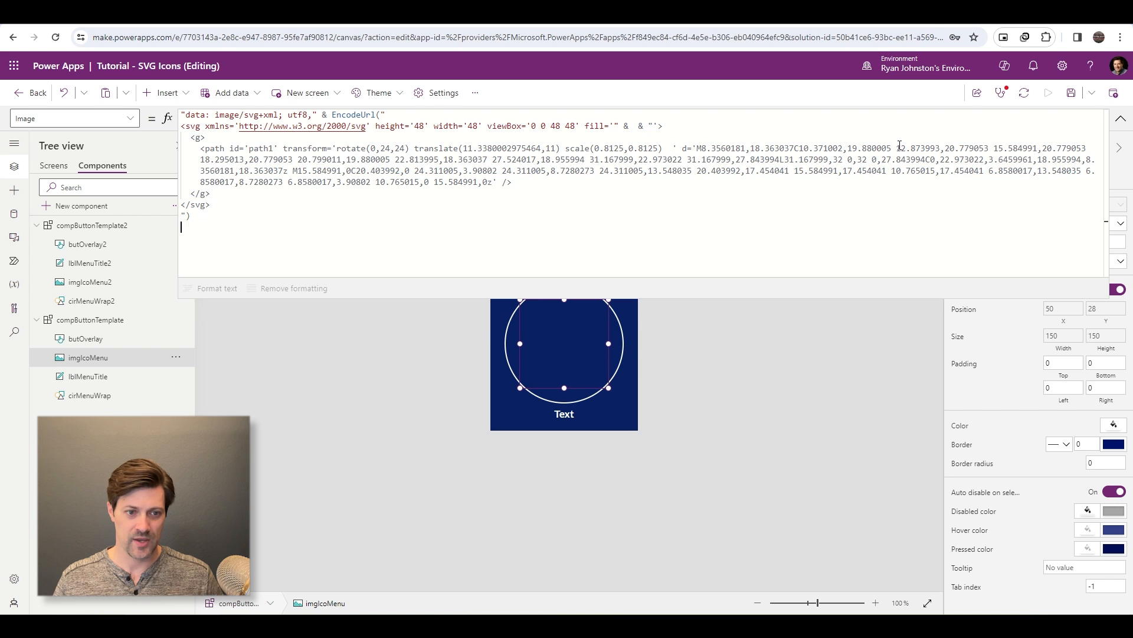
key(Return)
key(Return)
key(ctrl+v)
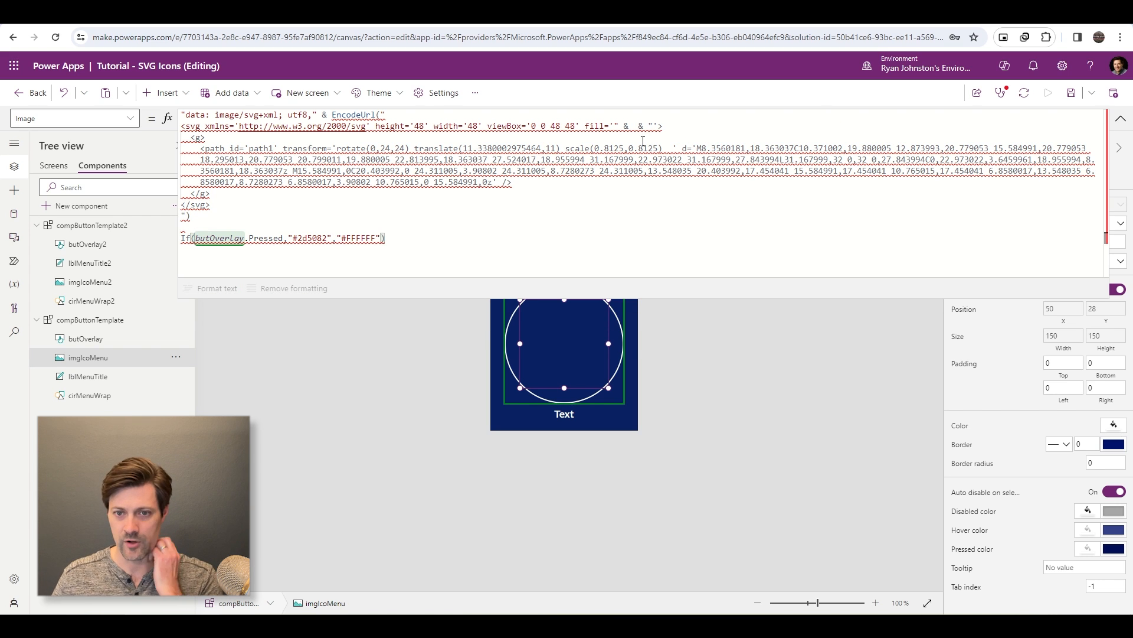
- Replace the leftover concatenation in the SVG's fill attribute with fillColor, and copy fill='fillColor' onto the line below the If expression
drag(614, 125, 653, 125)
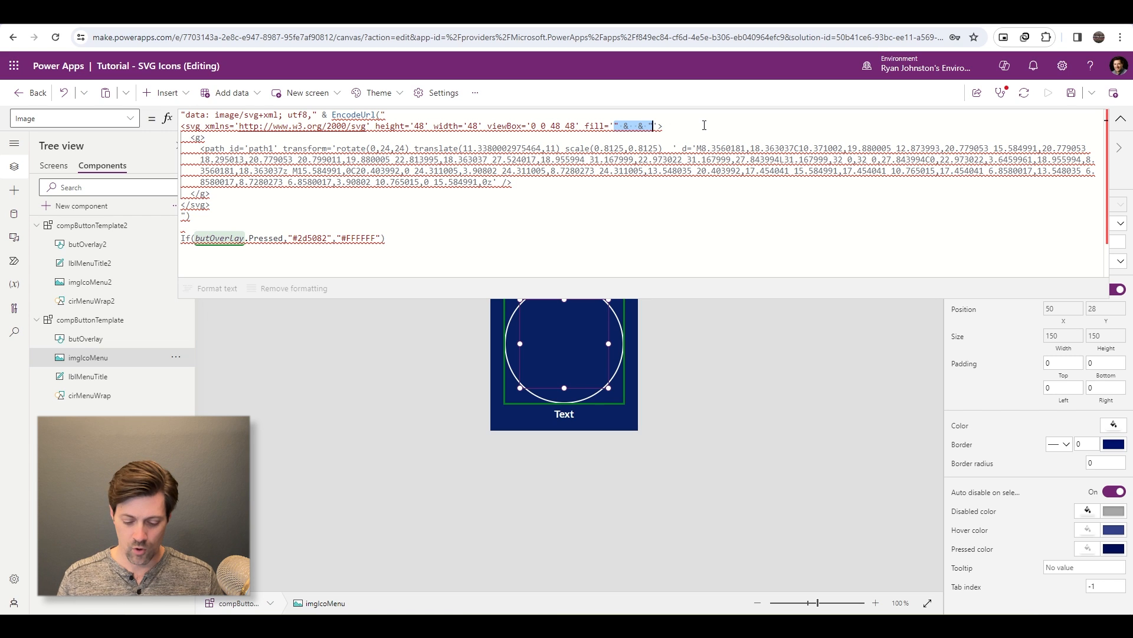
text(fillColor)
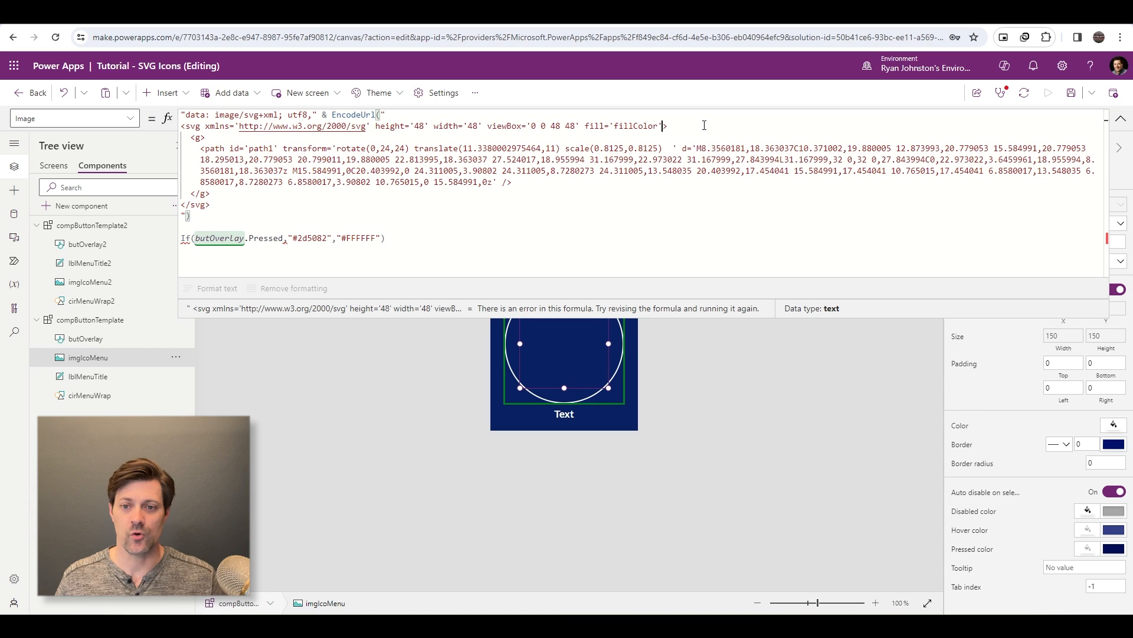
key(shift+Right)
key(shift+Right)
key(shift+Right)
key(shift+Right)
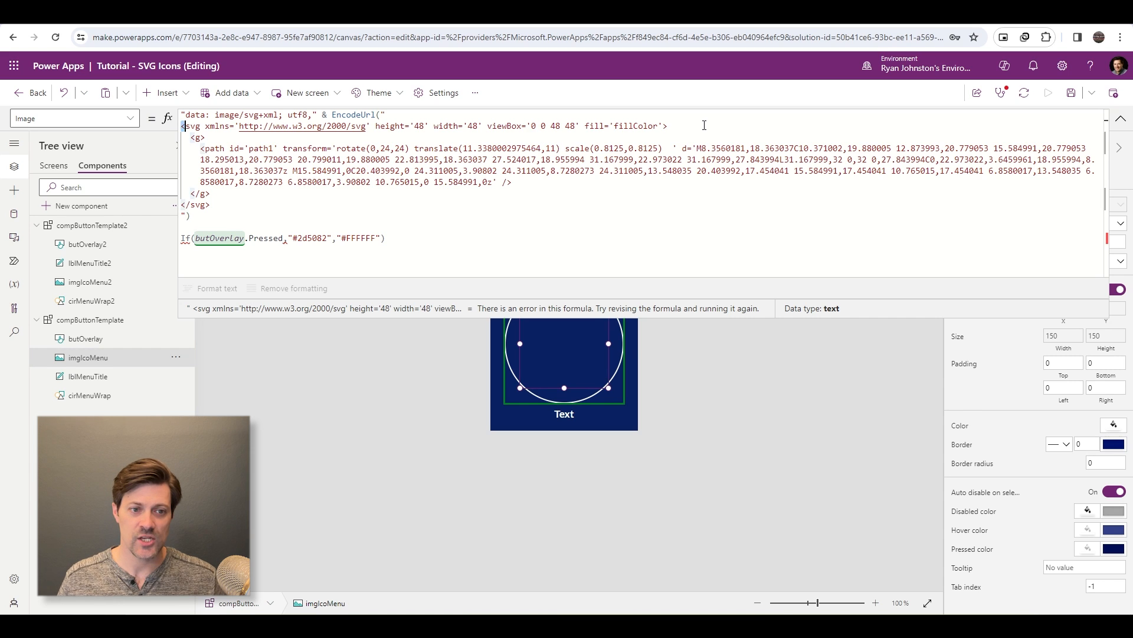
key(End)
key(Left)
key(shift+Left)
key(shift+Left)
key(shift+Left)
key(shift+Left)
key(shift+Left)
key(shift+Left)
key(shift+Left)
key(shift+Left)
key(shift+Left)
key(shift+Left)
key(shift+Left)
key(shift+Left)
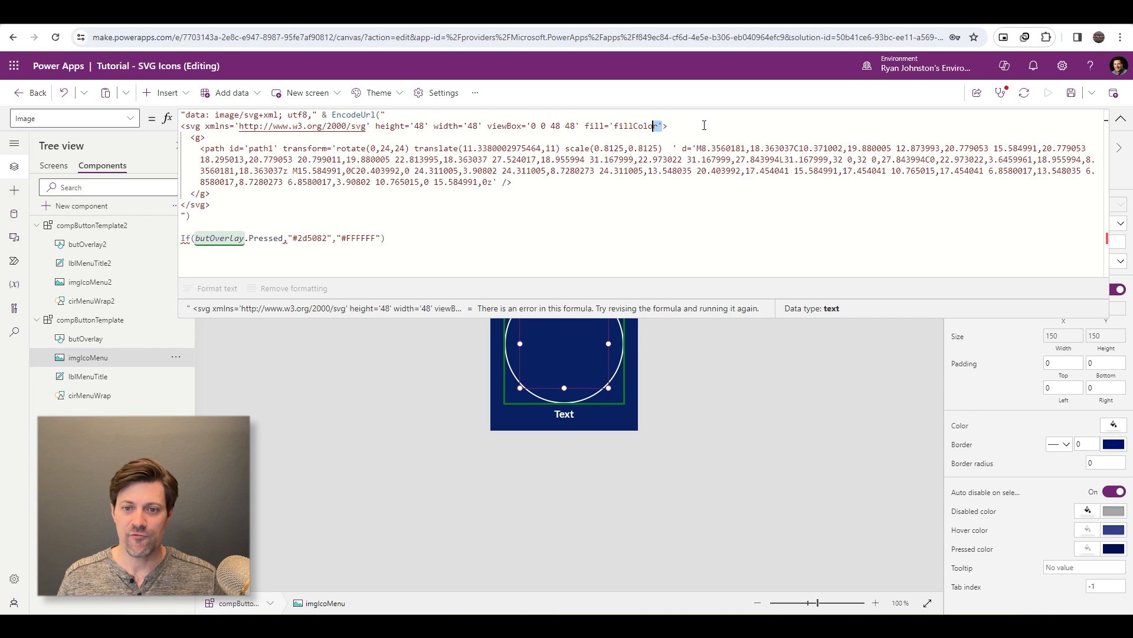
key(shift+Left)
key(shift+Left)
key(shift+Left)
key(shift+Left)
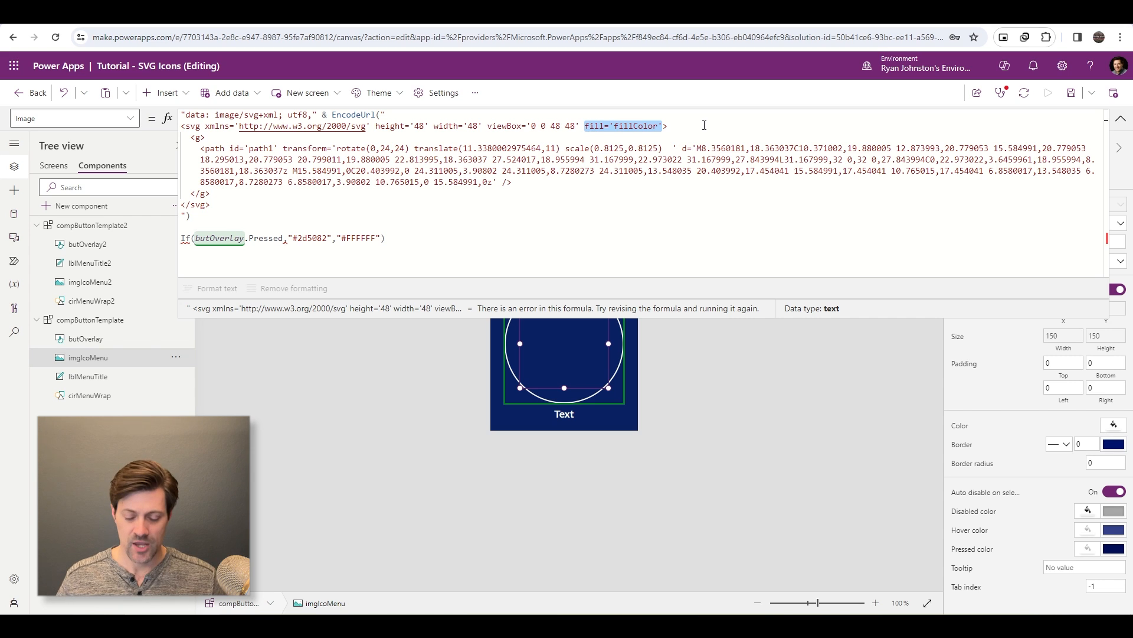
key(ctrl+c)
click(407, 238)
key(Return)
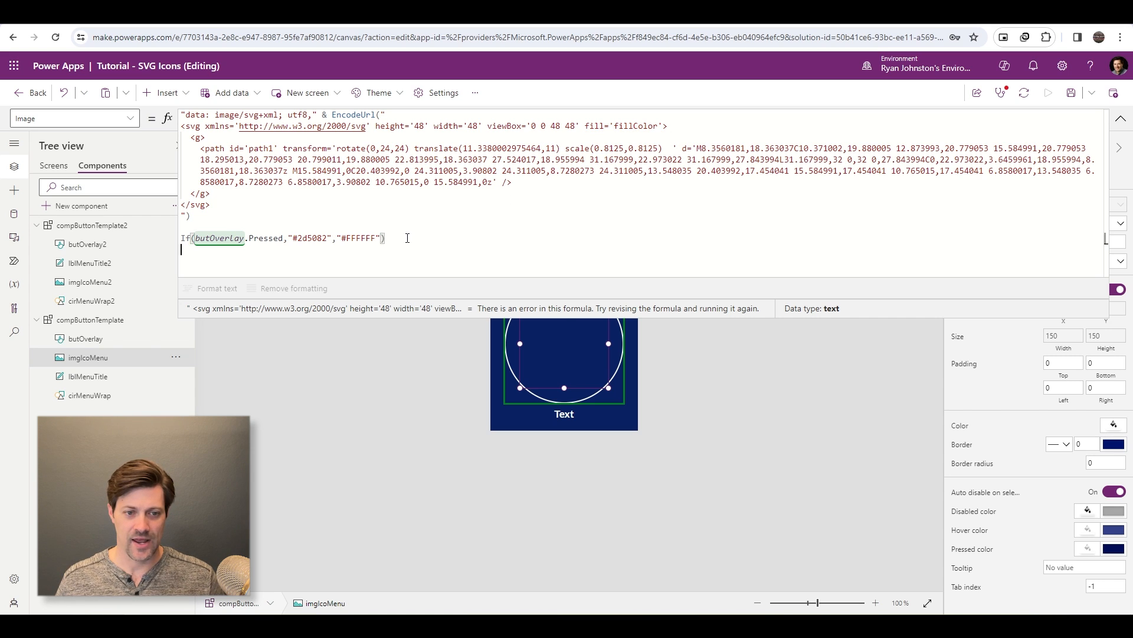
key(ctrl+v)
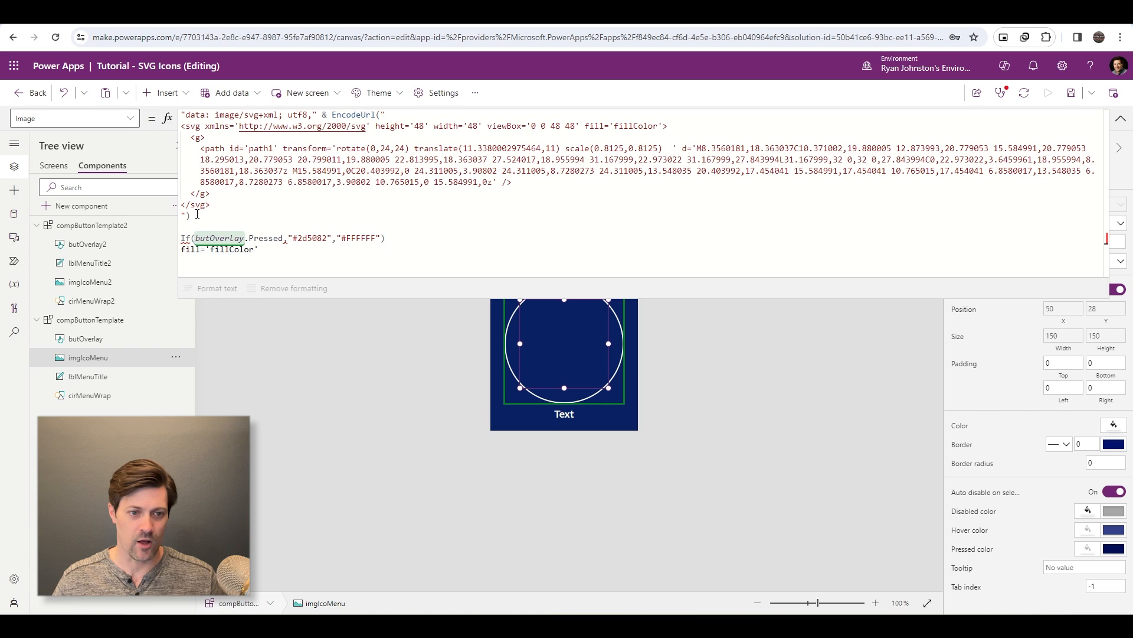
- Remove the SVG code and its enclosing quotes from the EncodeUrl function, leaving blank lines between its parentheses
click(211, 215)
drag(242, 204, 162, 127)
key(Delete)
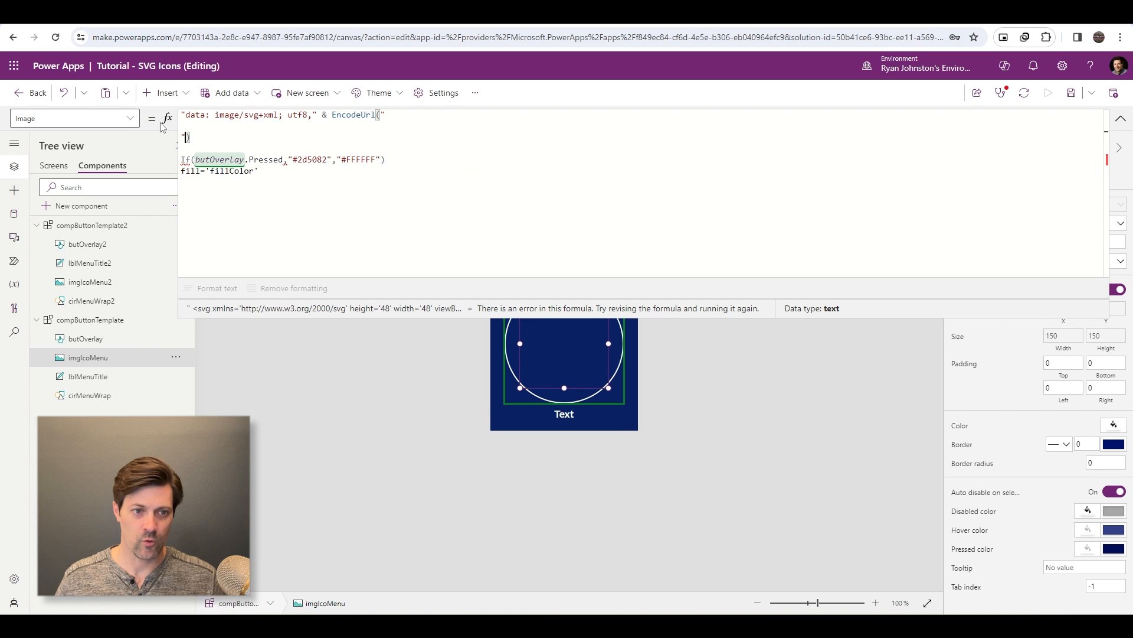
key(BackSpace)
key(Delete)
key(Return)
key(Return)
key(Return)
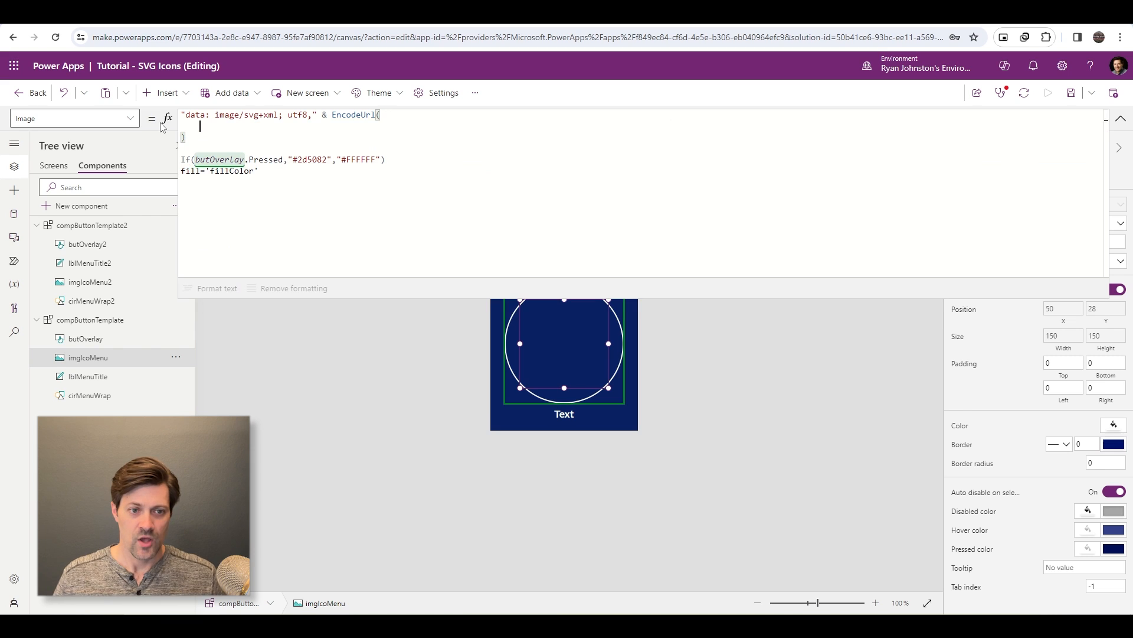
- Add an empty Substitute() function on an indented line inside the EncodeUrl parentheses
key(Up)
key(Tab)
text(Sub)
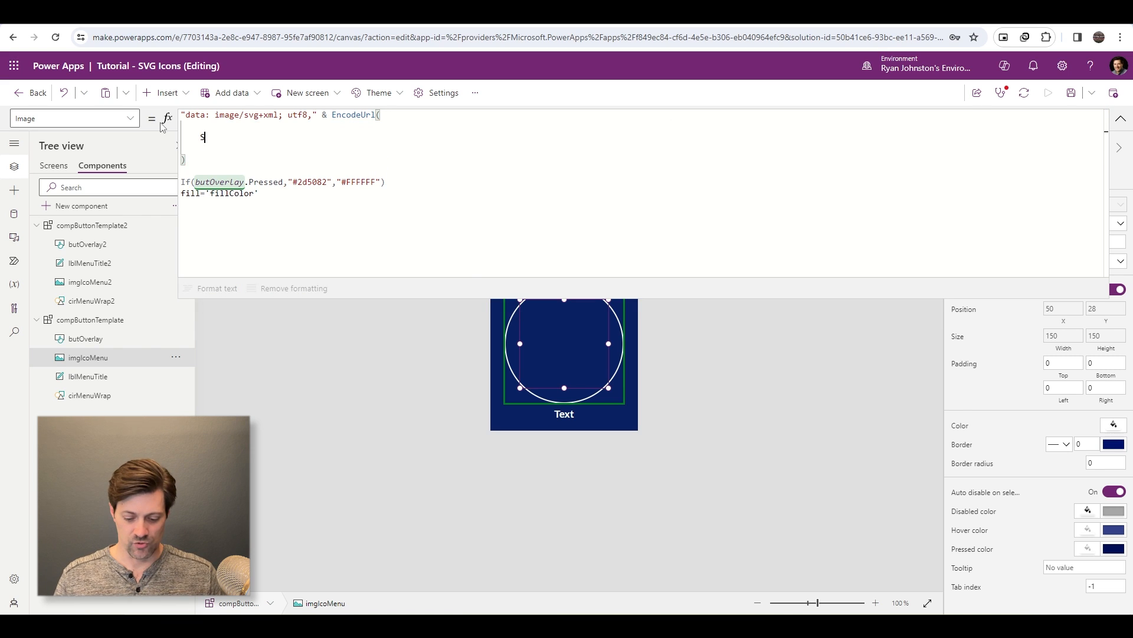
text(itue()
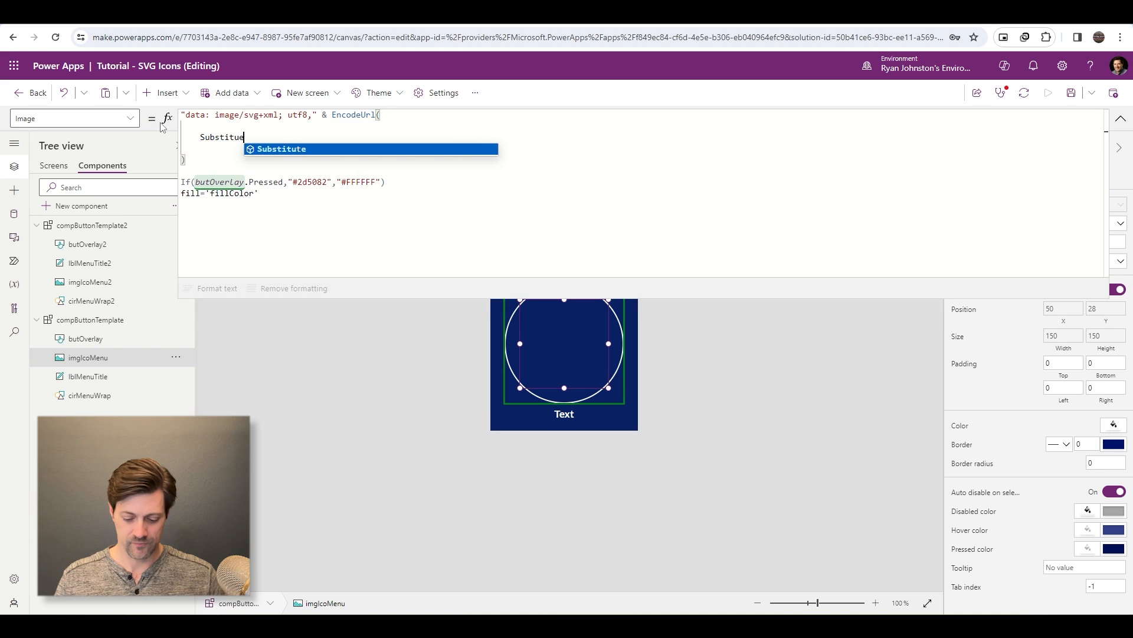
key(Left)
key(Left)
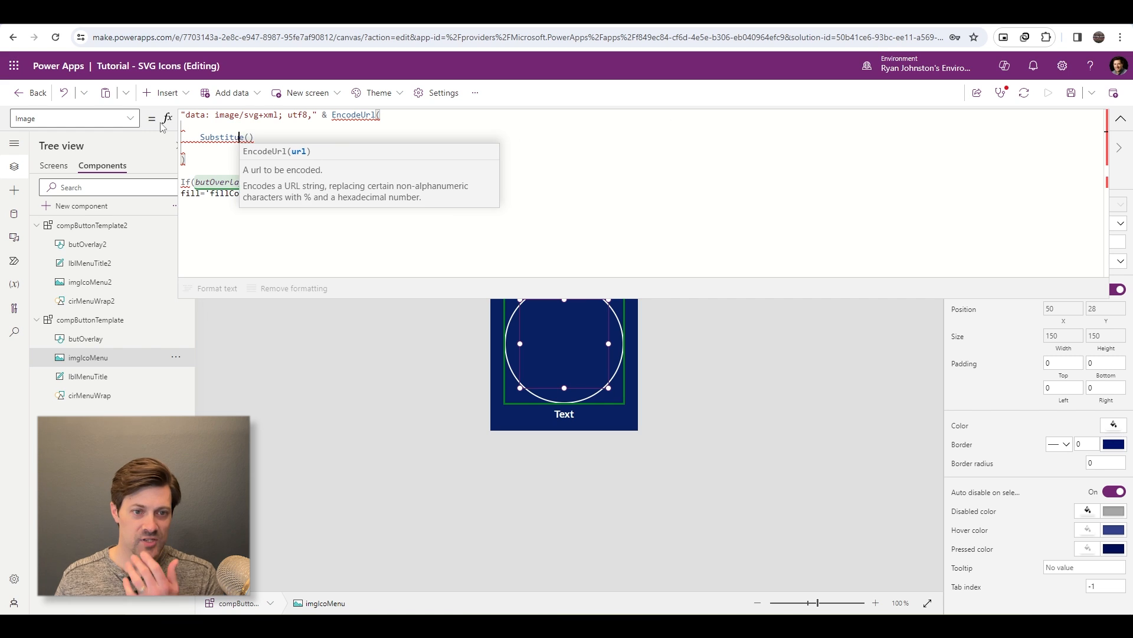
text(t)
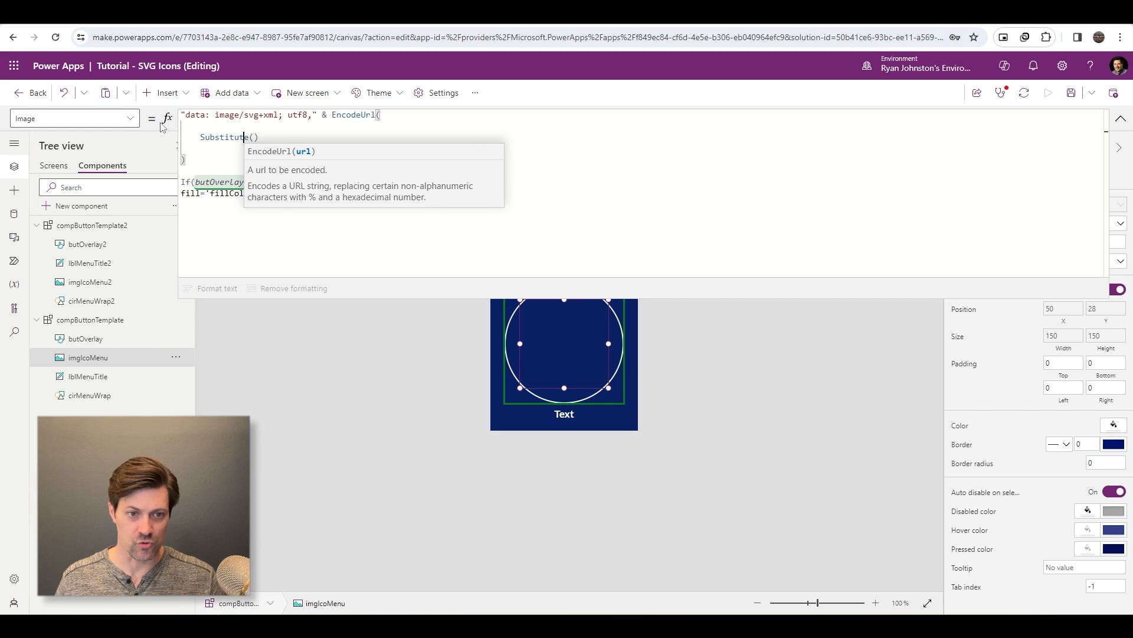
key(Right)
key(Right)
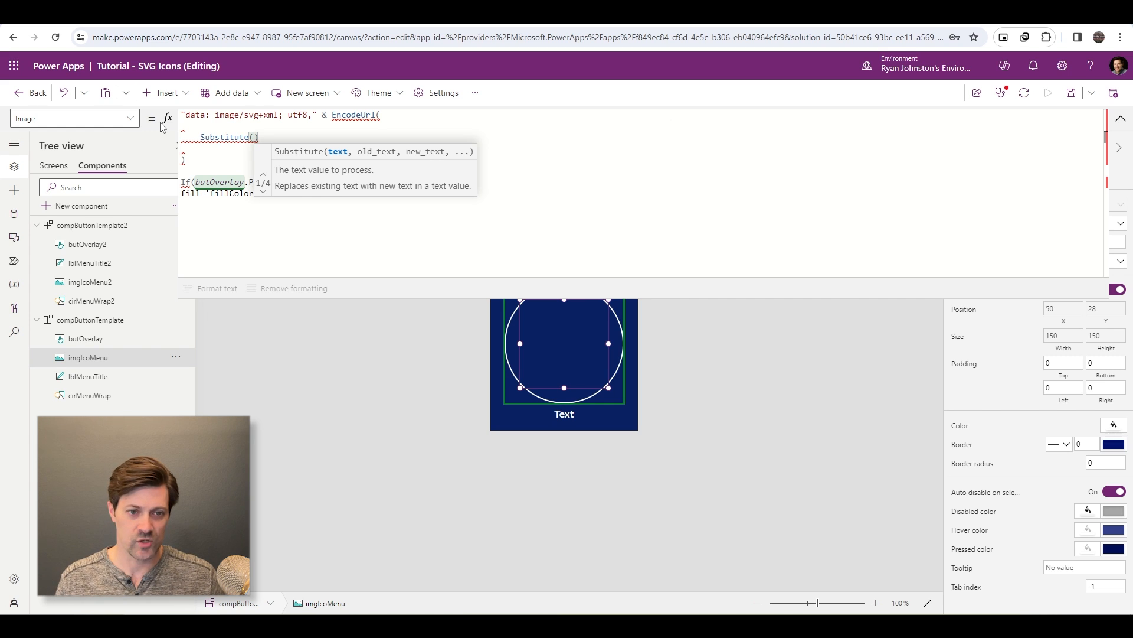
- Enter compButtonTemplate.propIcon as the text argument of the Substitute function
text(comp)
key(Tab)
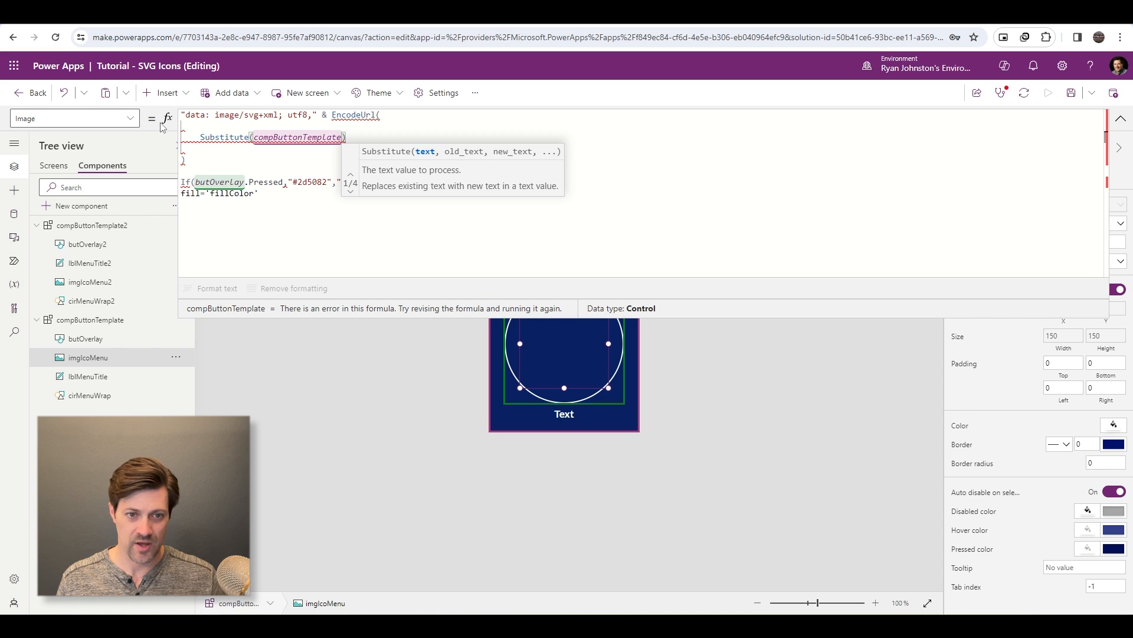
text(.prop)
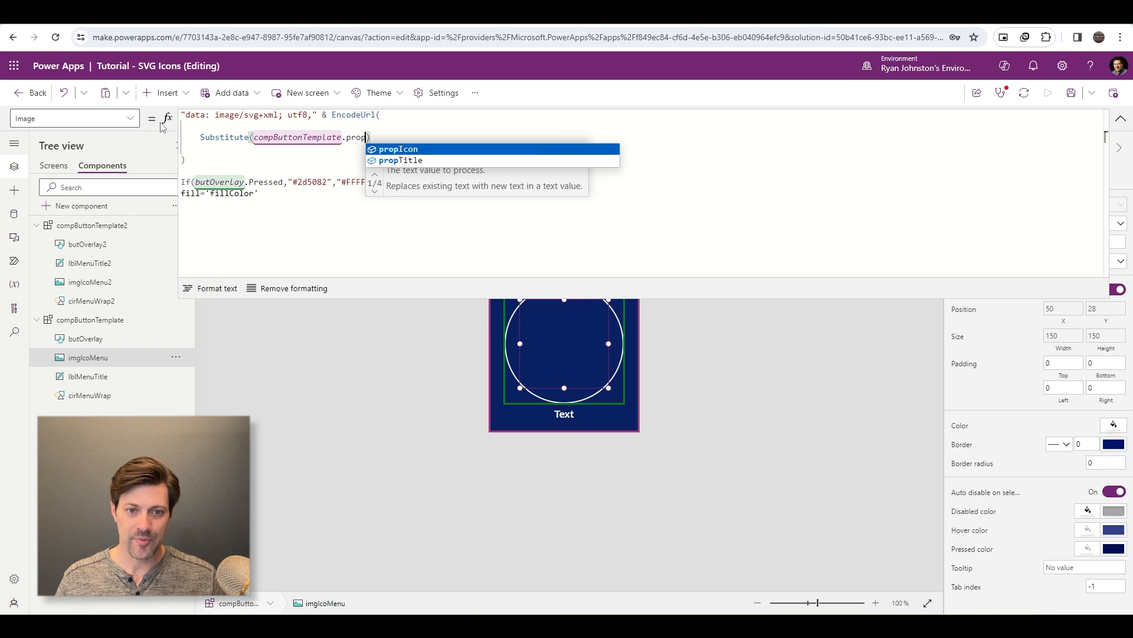
key(Tab)
text(,)
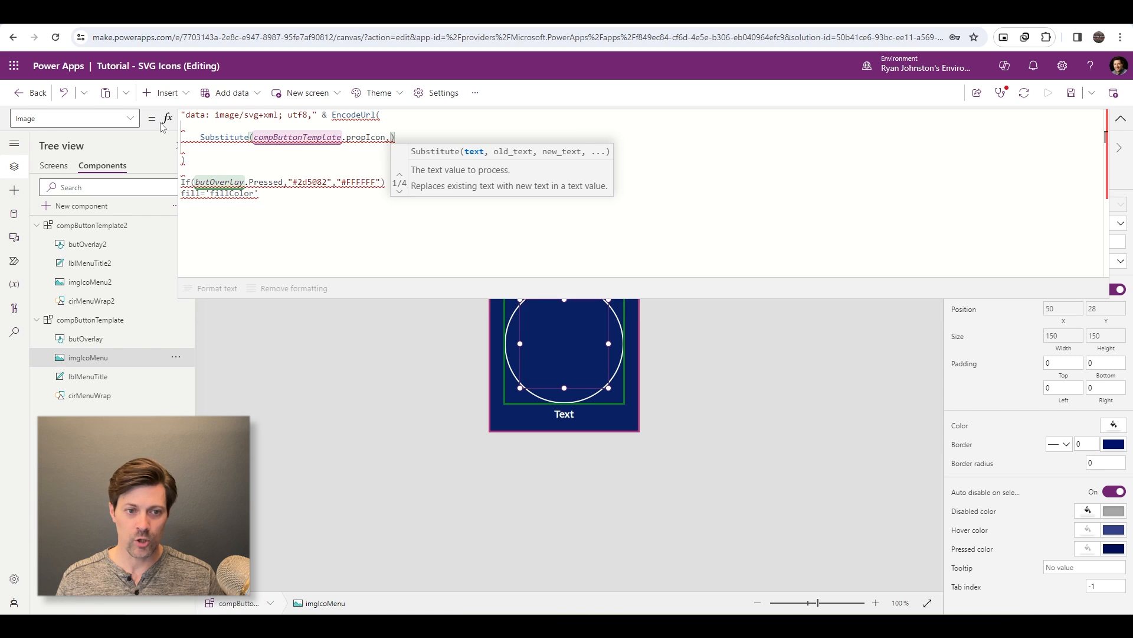
text(")
- Move the fill='fillColor' text from below the formula into Substitute as its quoted old-text argument
click(225, 193)
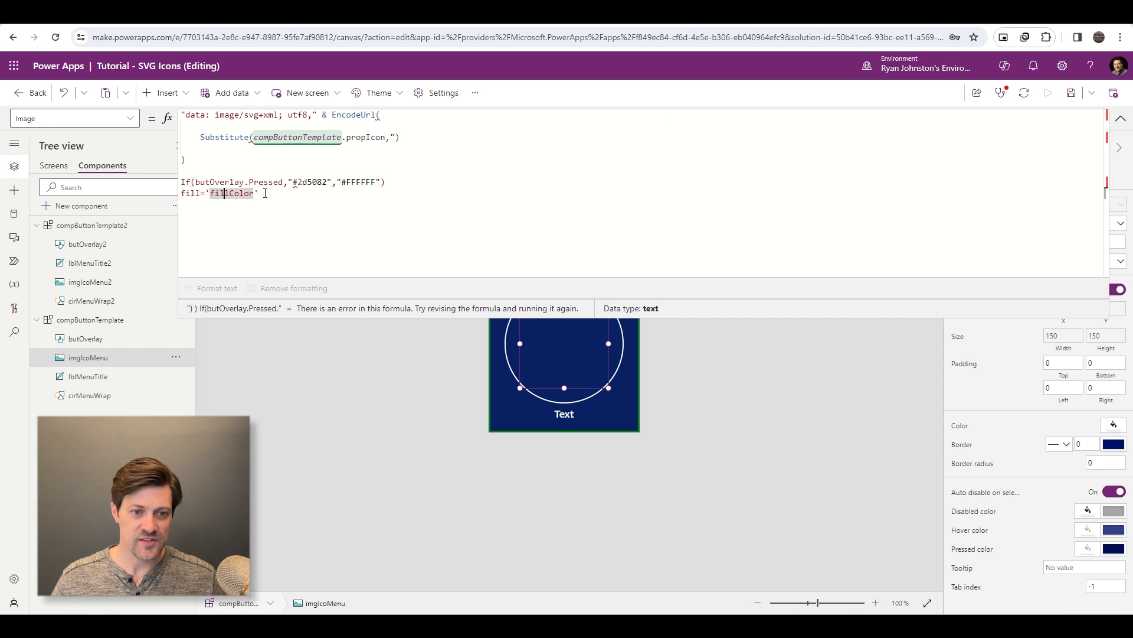
drag(265, 193, 178, 193)
key(ctrl+x)
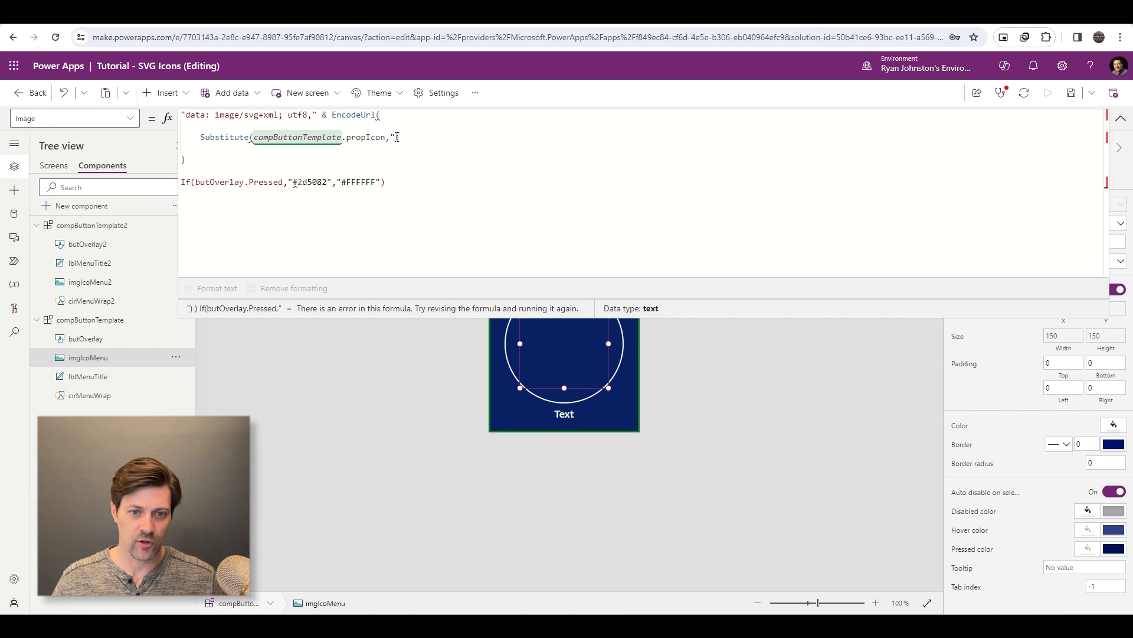
click(396, 137)
key(ctrl+v)
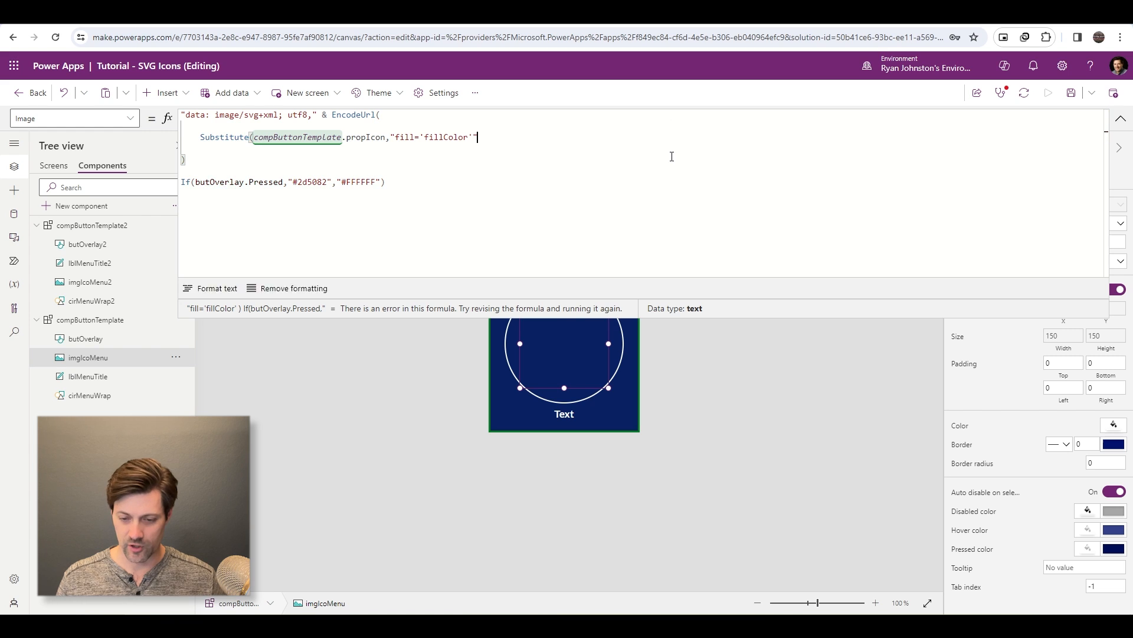
text(",)
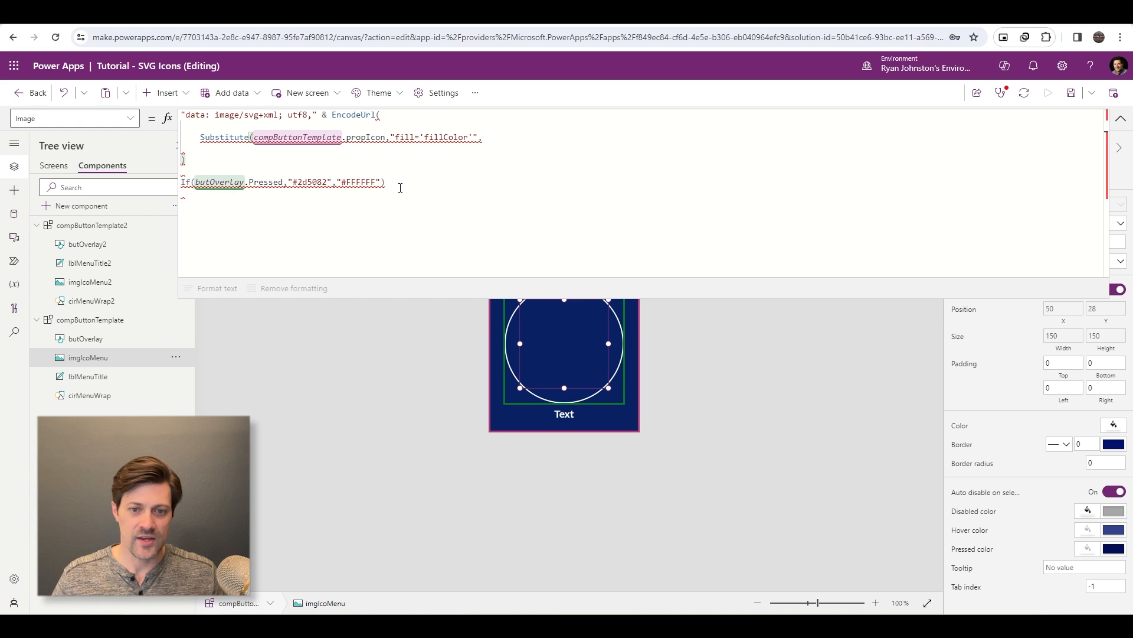
text("fill=)
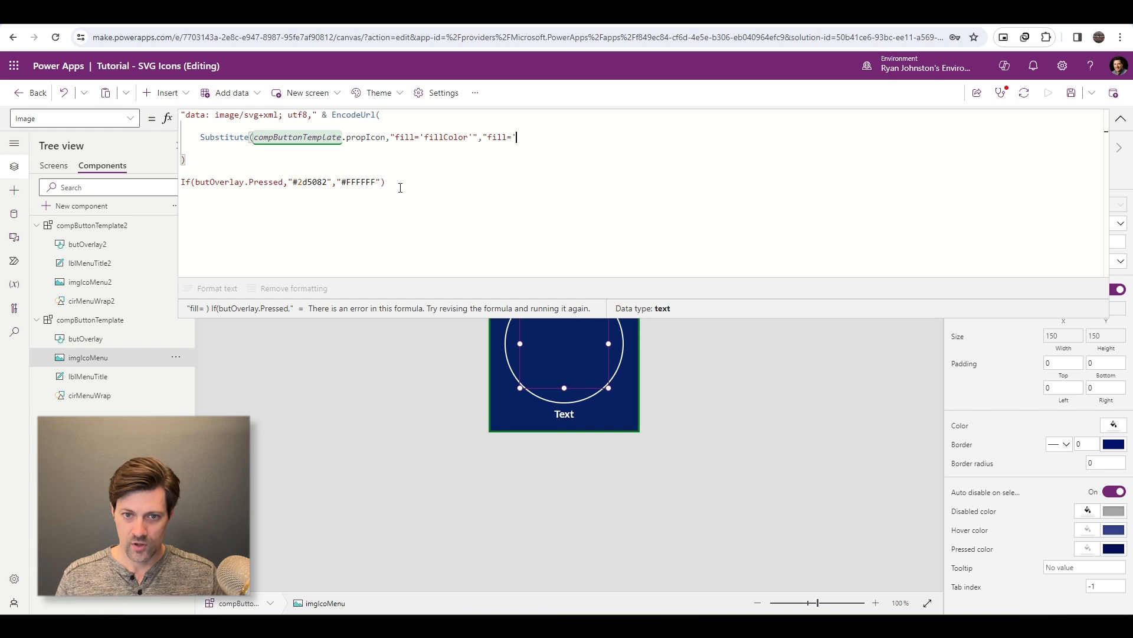
text('" &)
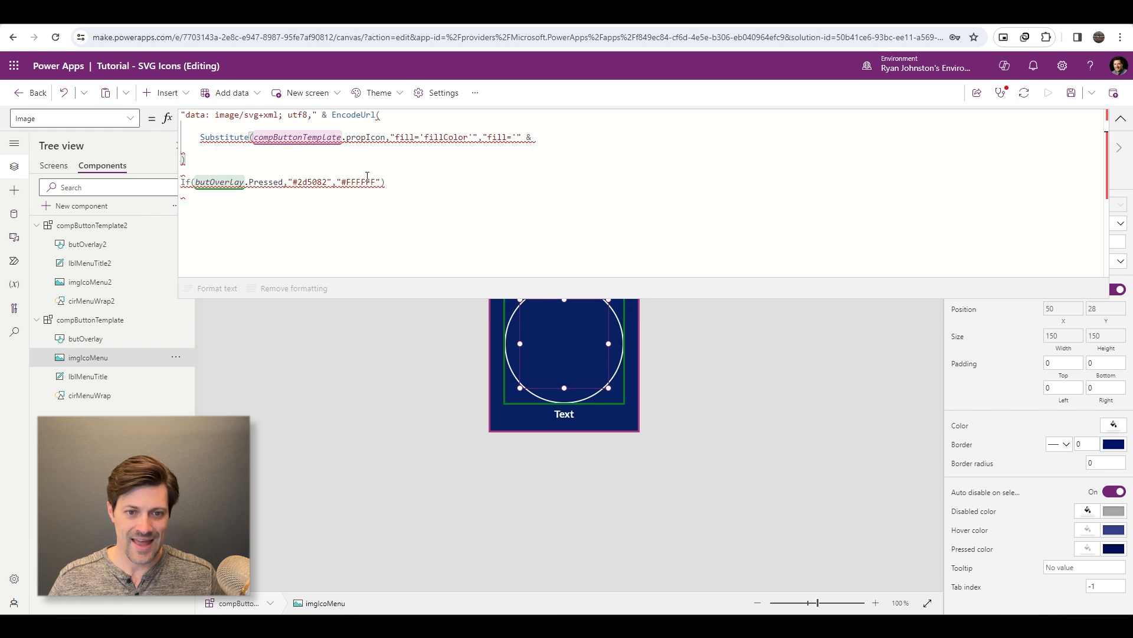
- Begin Substitute's new-text argument with "fill='" & and move the If(butOverlay.Pressed,"#2d5082","#FFFFFF") expression from below the formula in after it
drag(401, 188, 182, 183)
key(ctrl+x)
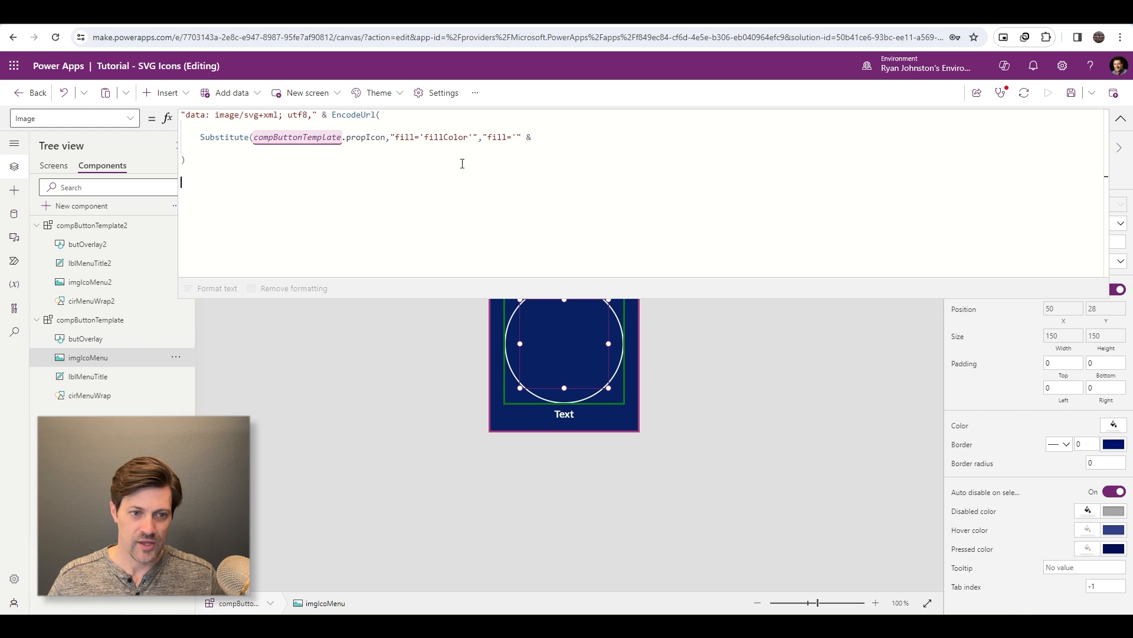
click(721, 145)
key(ctrl+v)
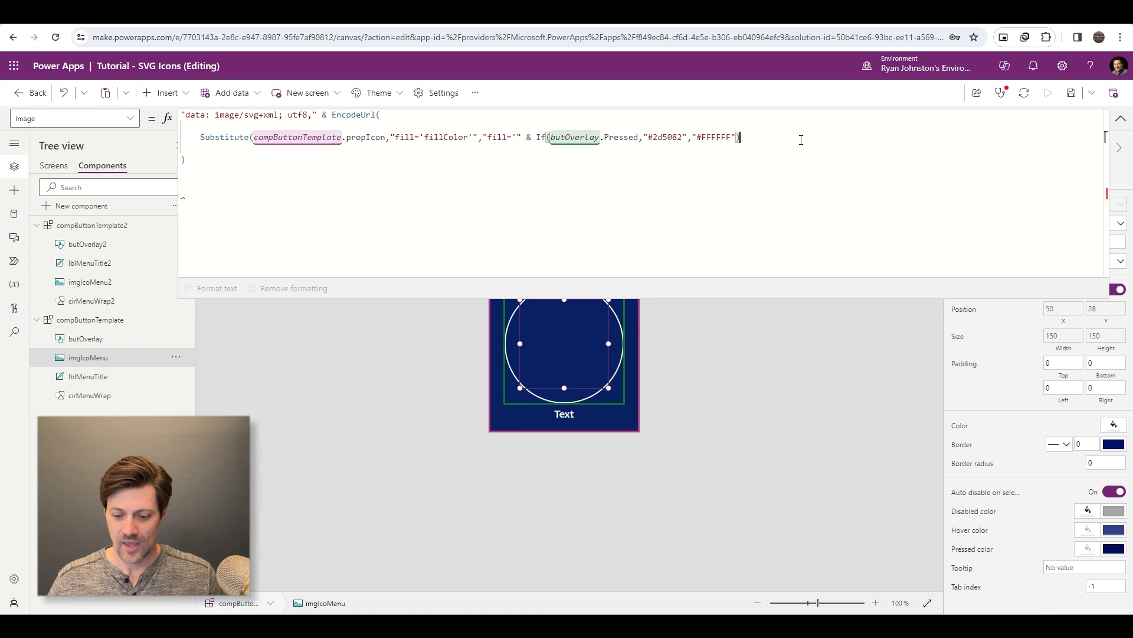
- Append & "'" after the If expression and close the Substitute function with a parenthesis
text(&)
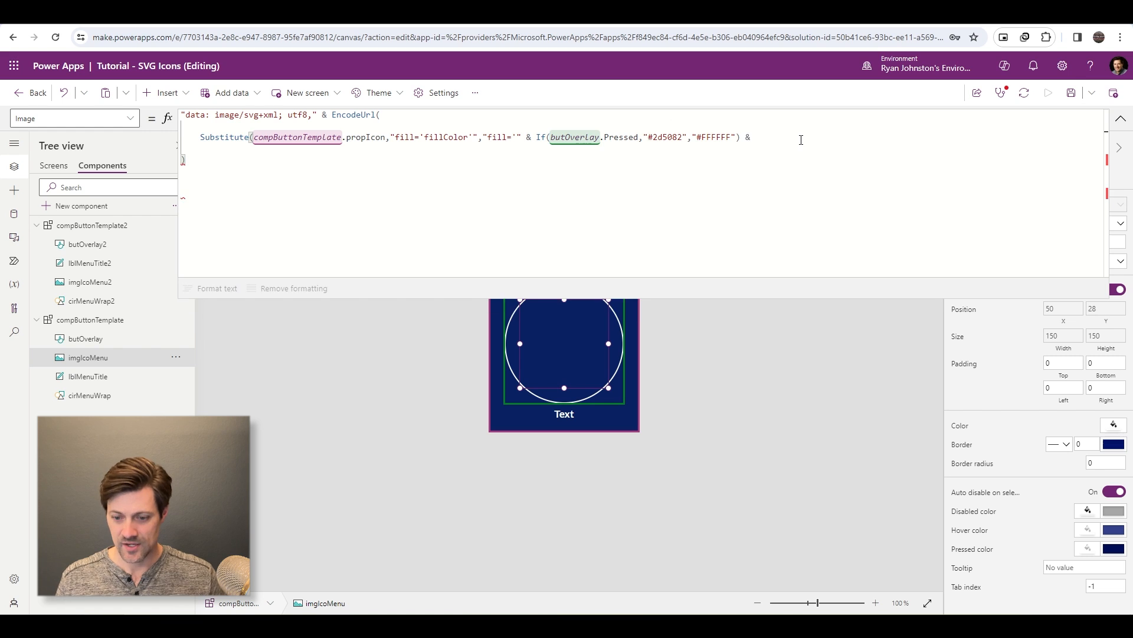
text( "'")
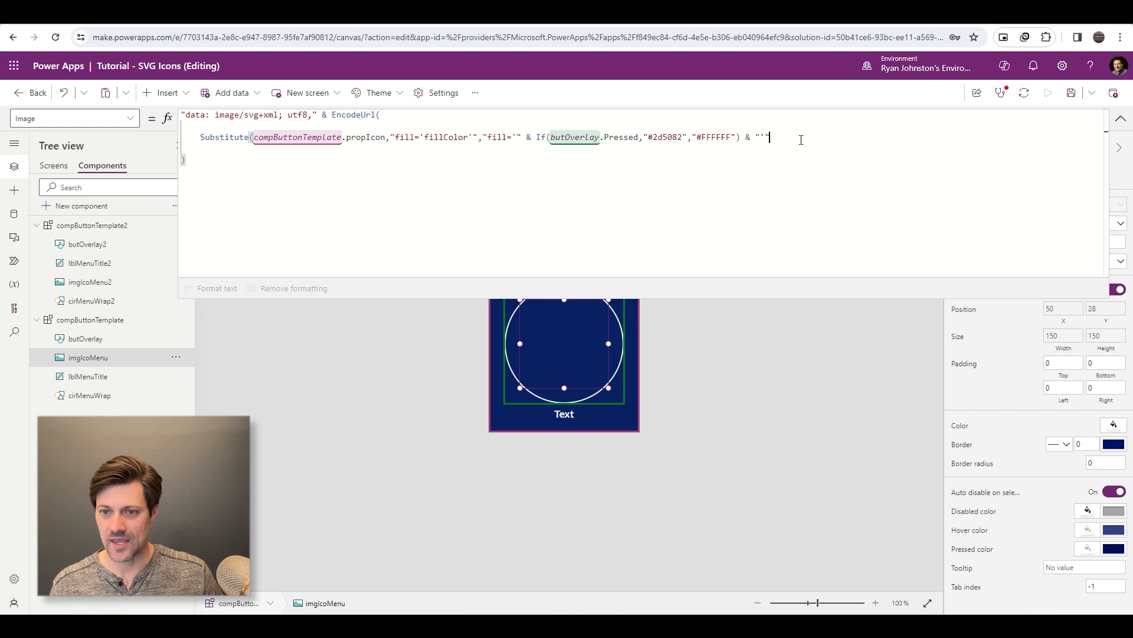
text())
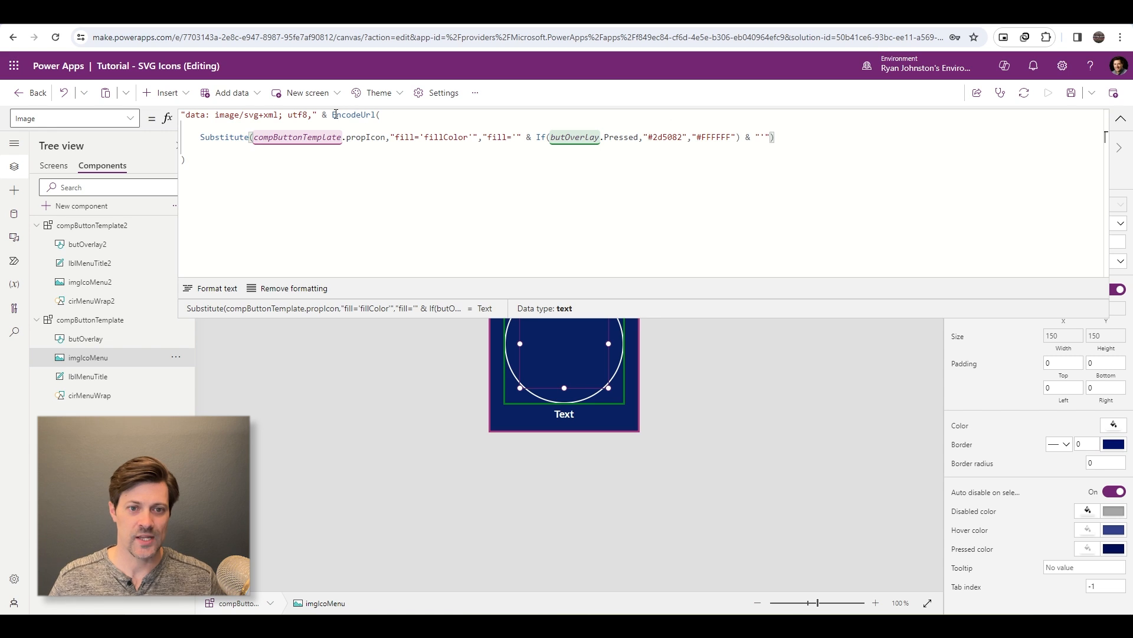
- Review the EncodeUrl and Substitute parts of the imgIcoMenu Image formula, and collapse the expanded formula area
drag(332, 114, 382, 115)
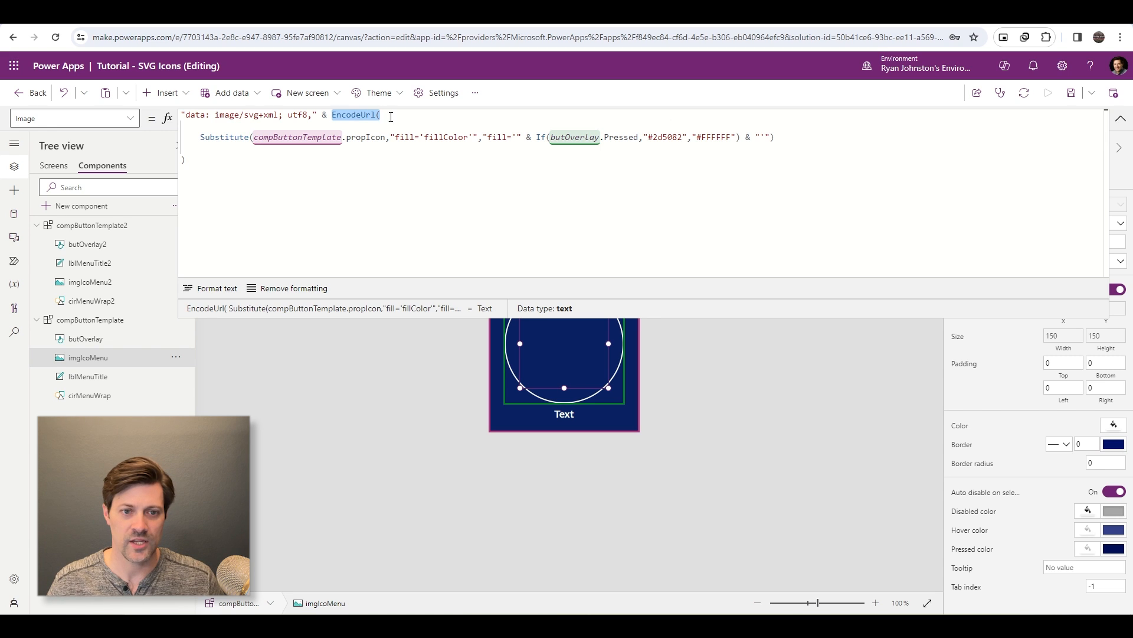
click(387, 137)
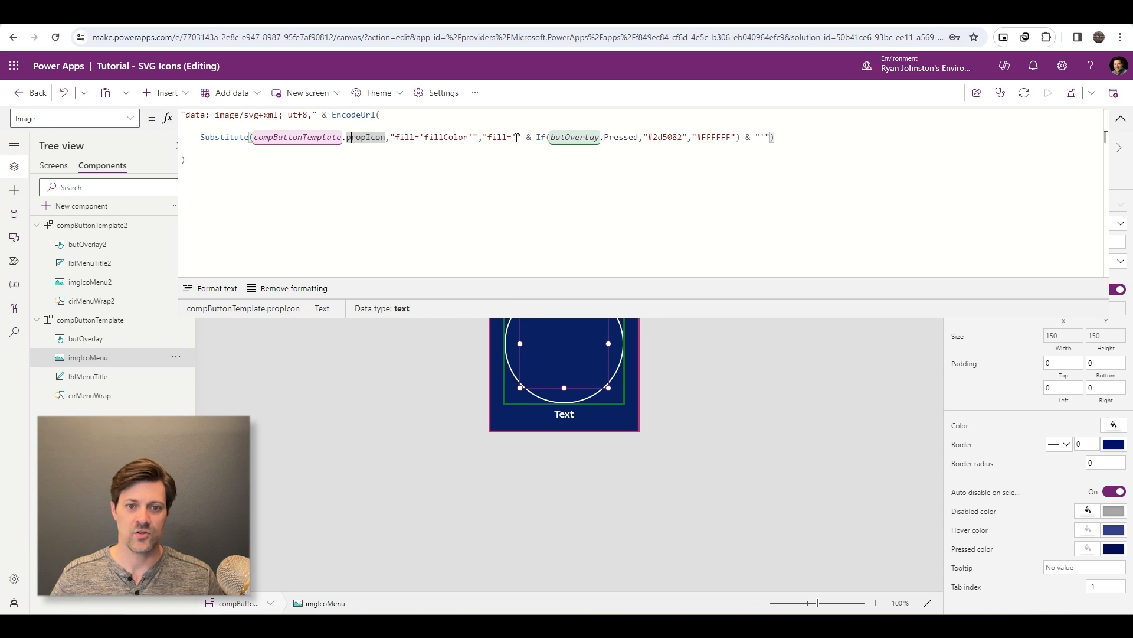
click(782, 138)
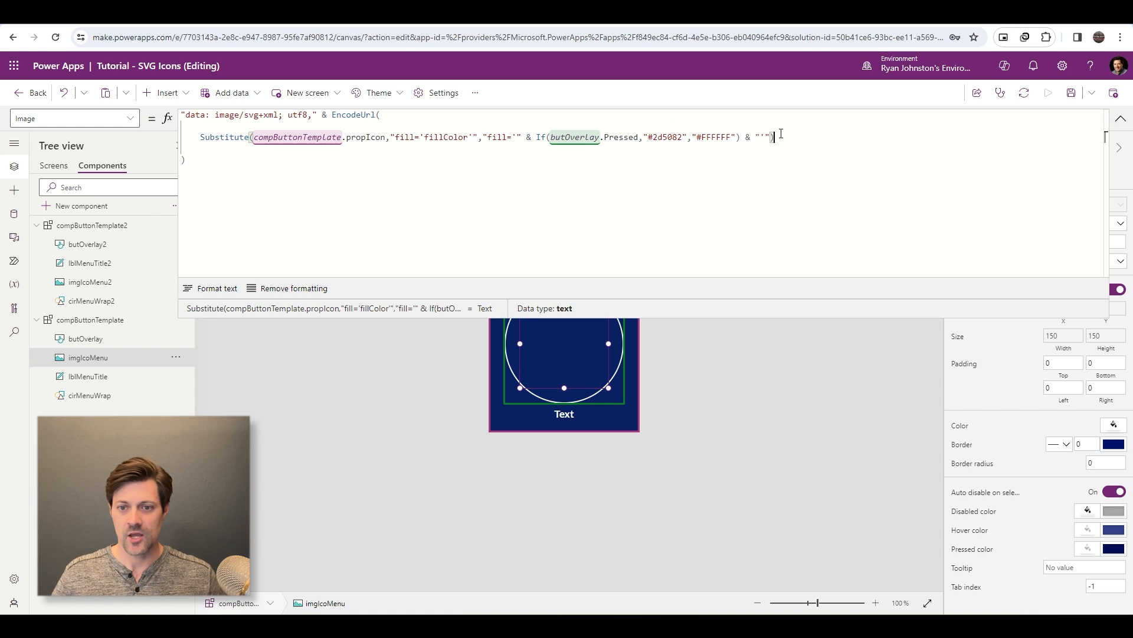
click(284, 172)
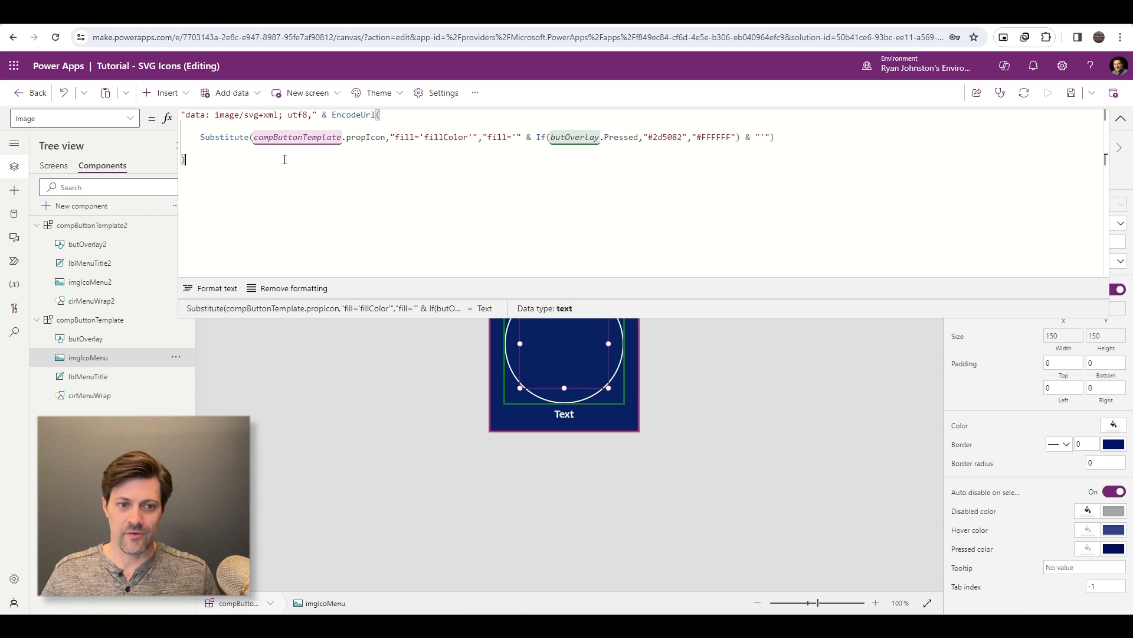
click(1122, 120)
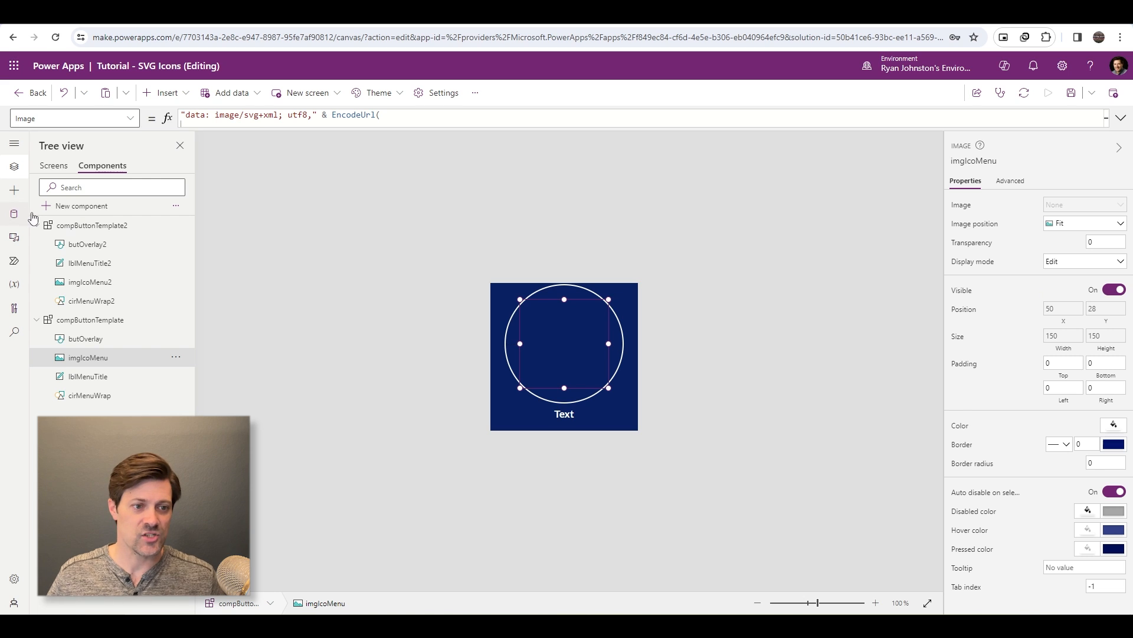
- Insert the custom compButtonTemplate component into the conIcon1 container on the Dashboard screen
click(53, 166)
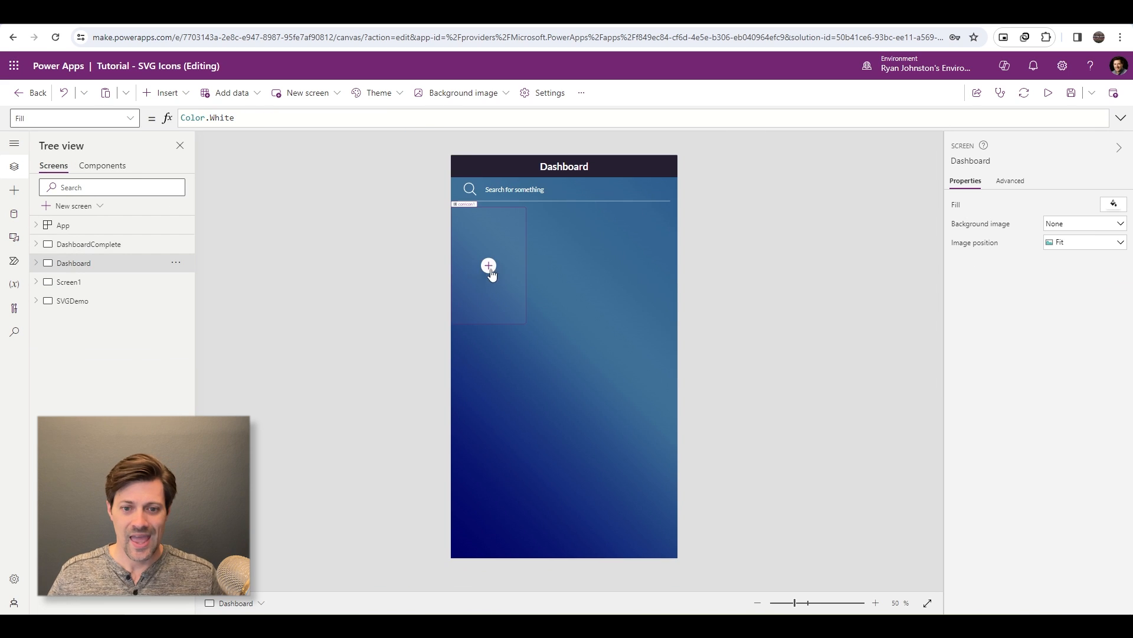
click(489, 267)
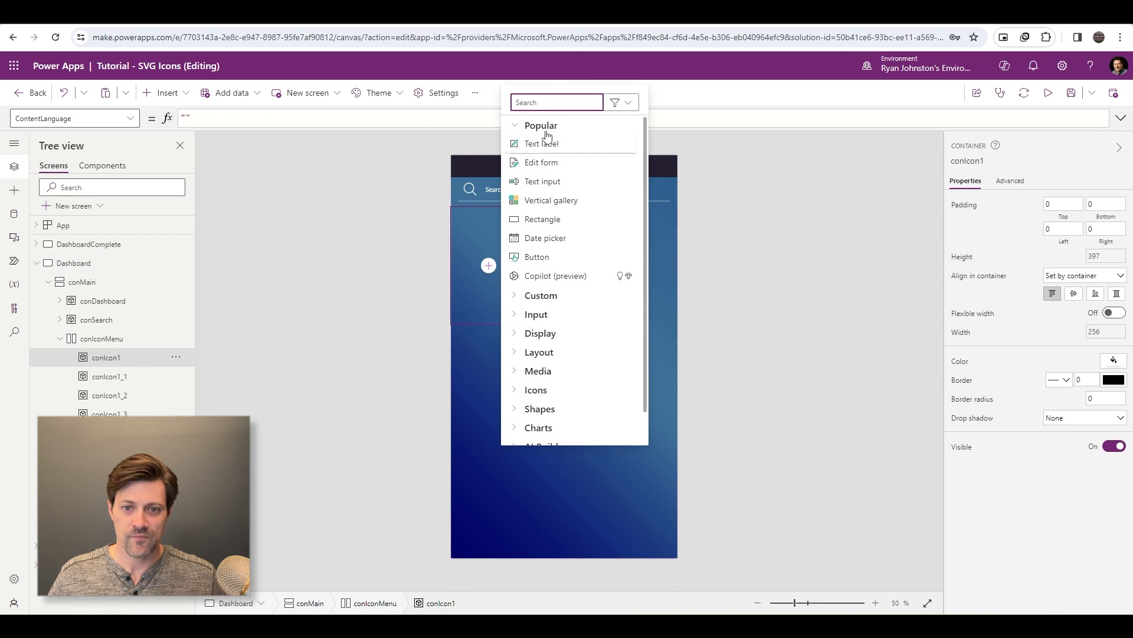
text(comp)
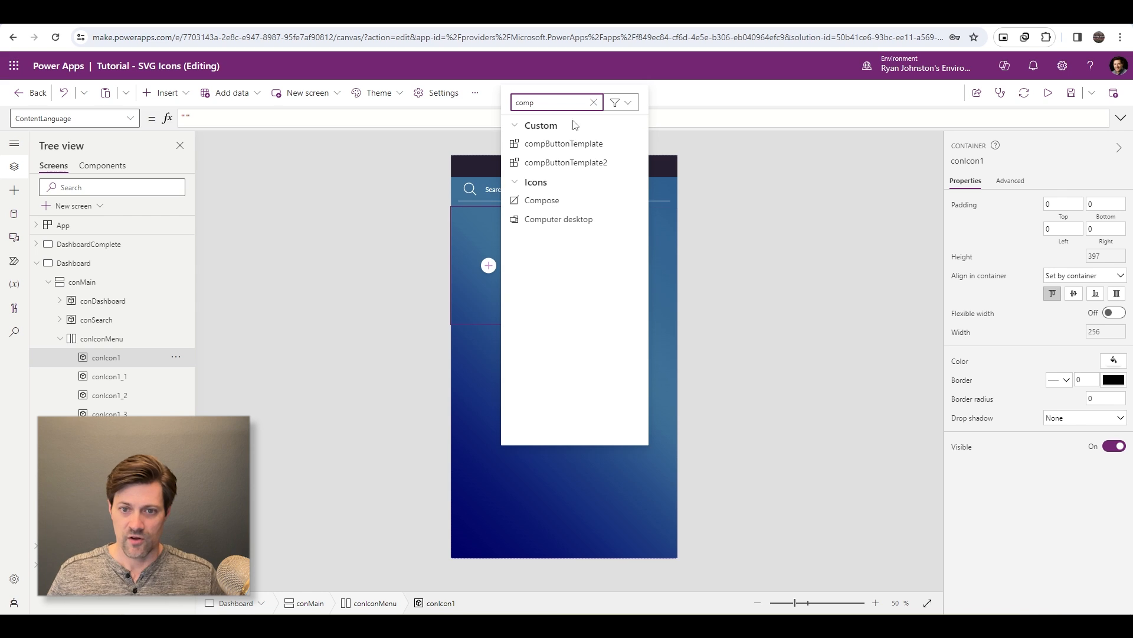
click(549, 151)
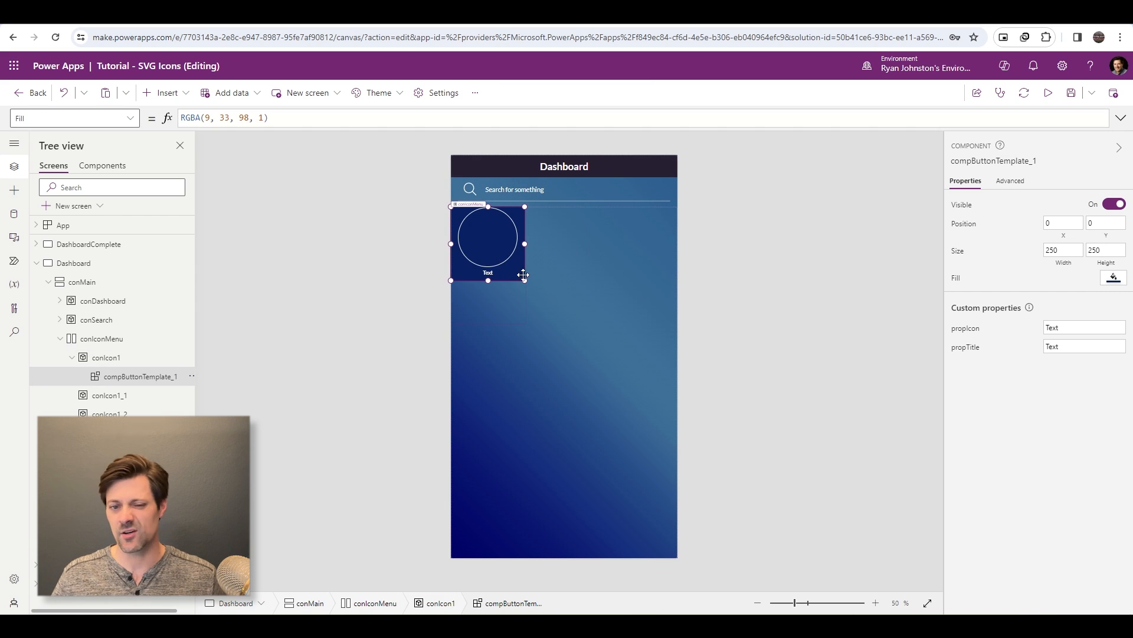
- Set the fill of the compButtonTemplate component definition to transparent
click(101, 166)
click(632, 423)
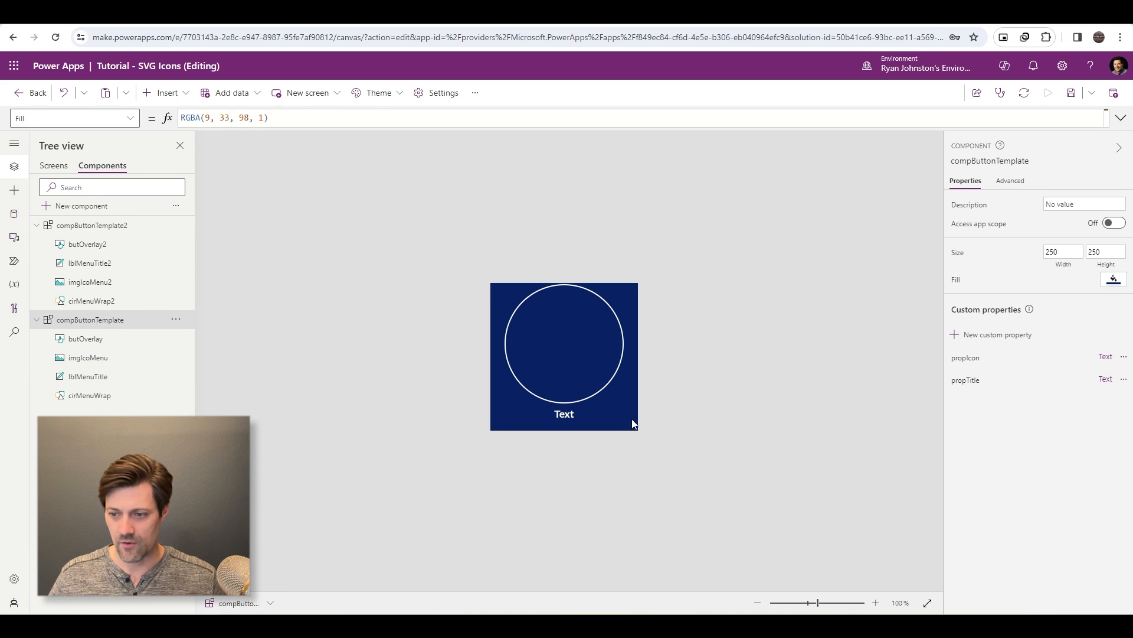
click(1113, 282)
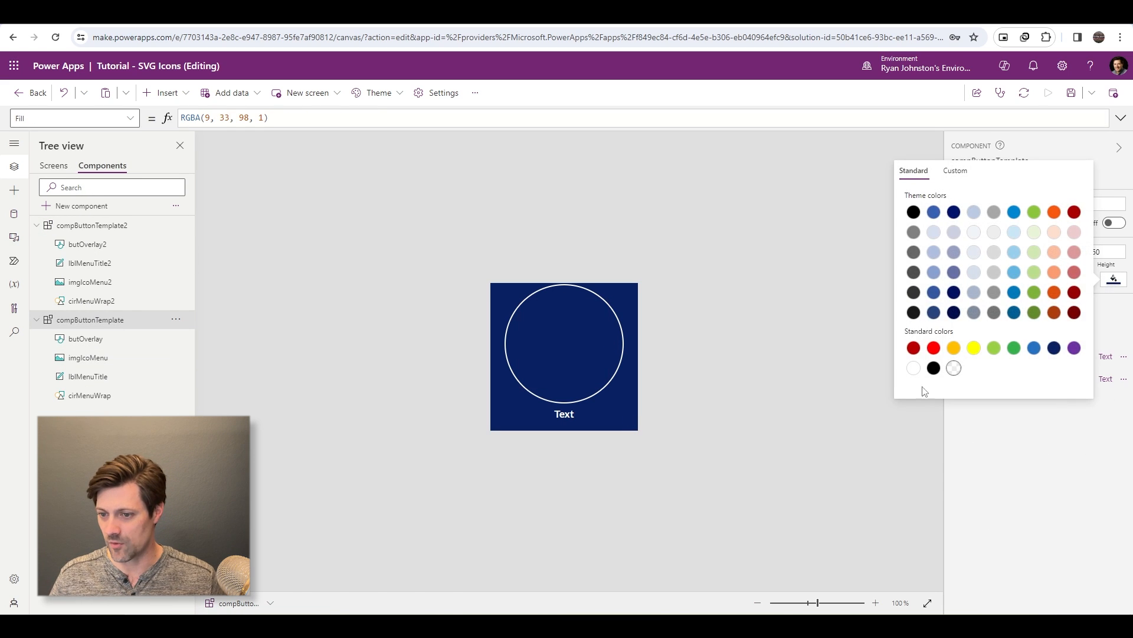
click(954, 367)
click(794, 451)
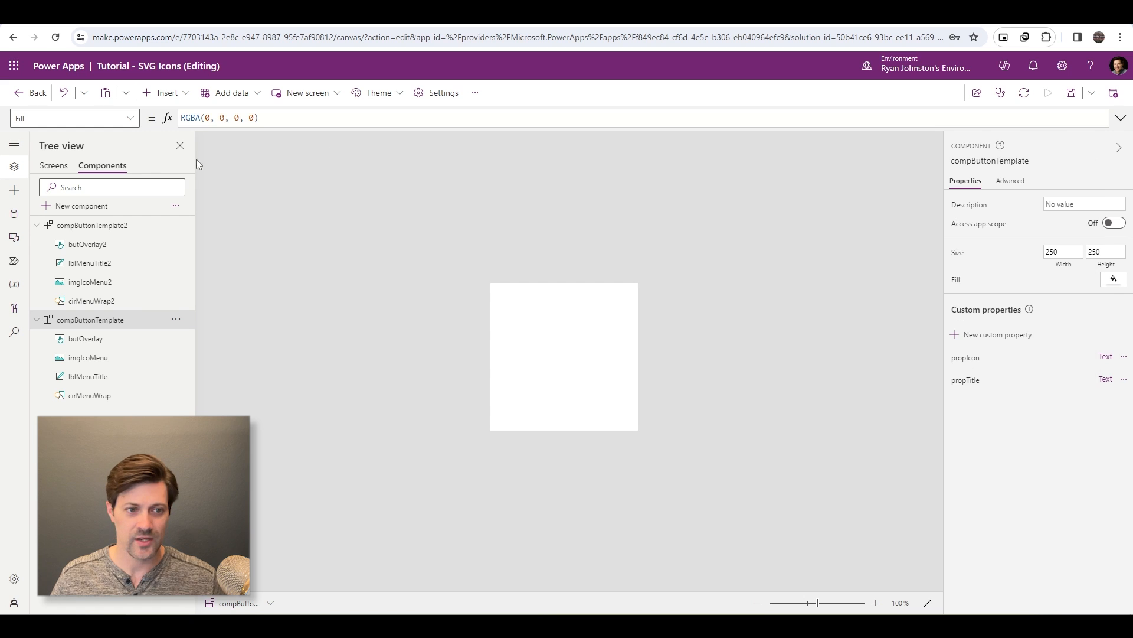
- Set the propTitle of the component instance on the Dashboard screen to User Profile
click(54, 167)
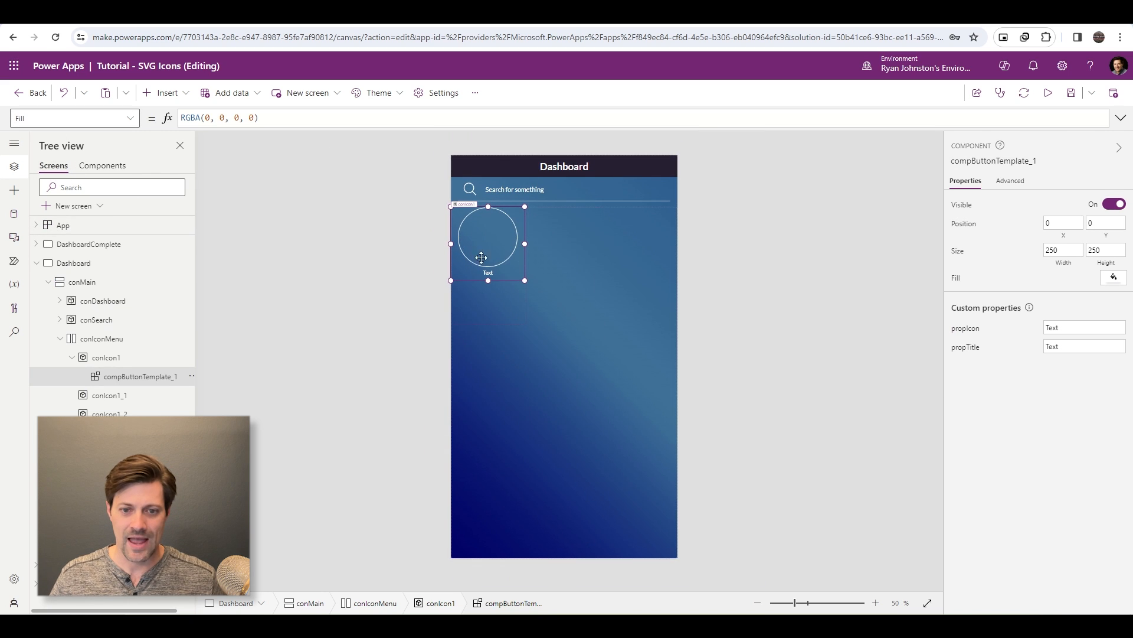
key(alt)
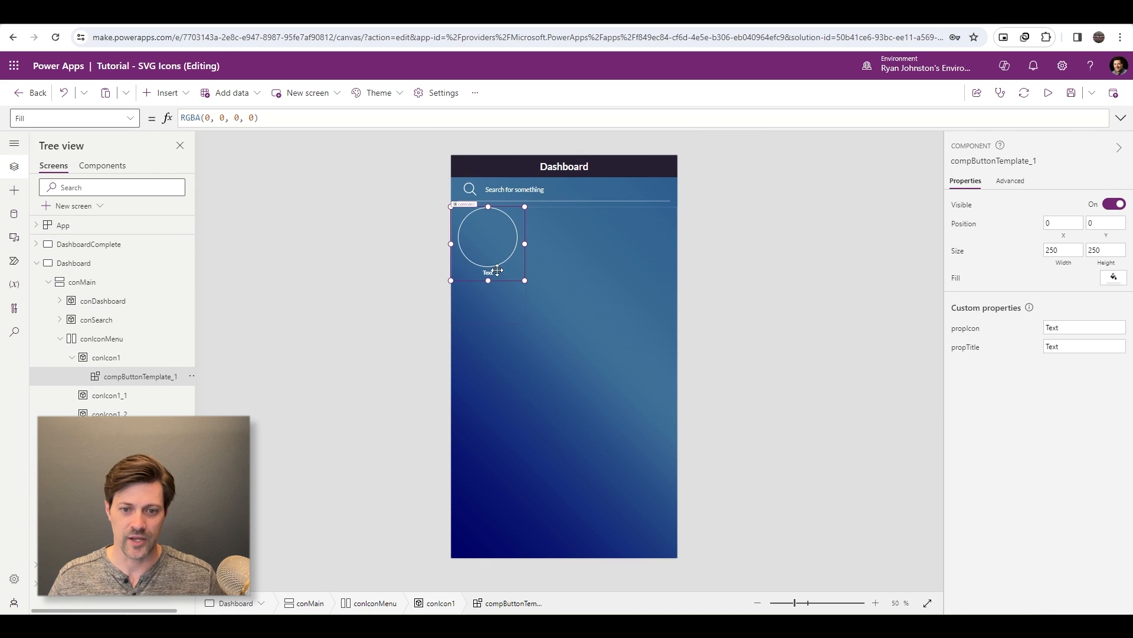
click(978, 353)
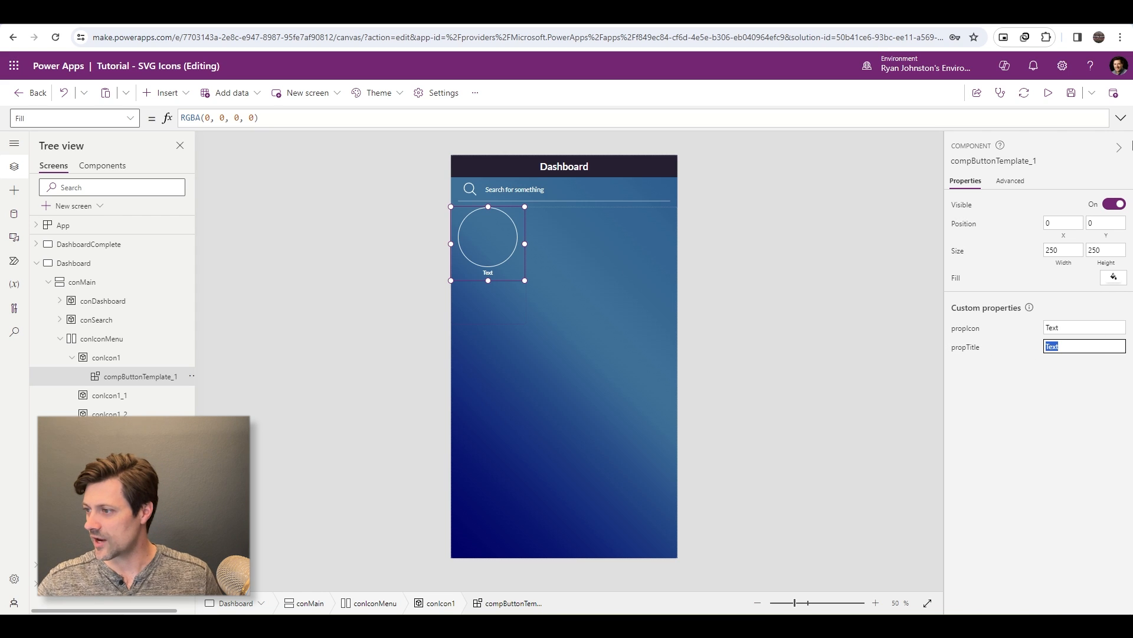
text(User Profile)
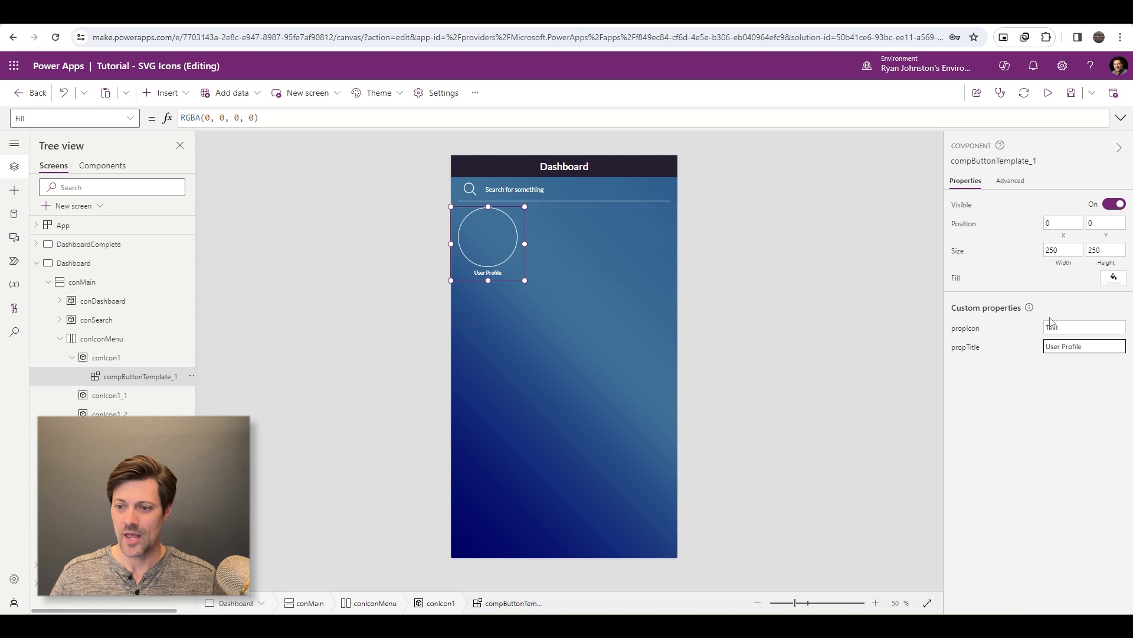
- Switch to Visual Studio Code and add fill='fillColor' to the opening svg tag of User-Profile.svg
click(549, 330)
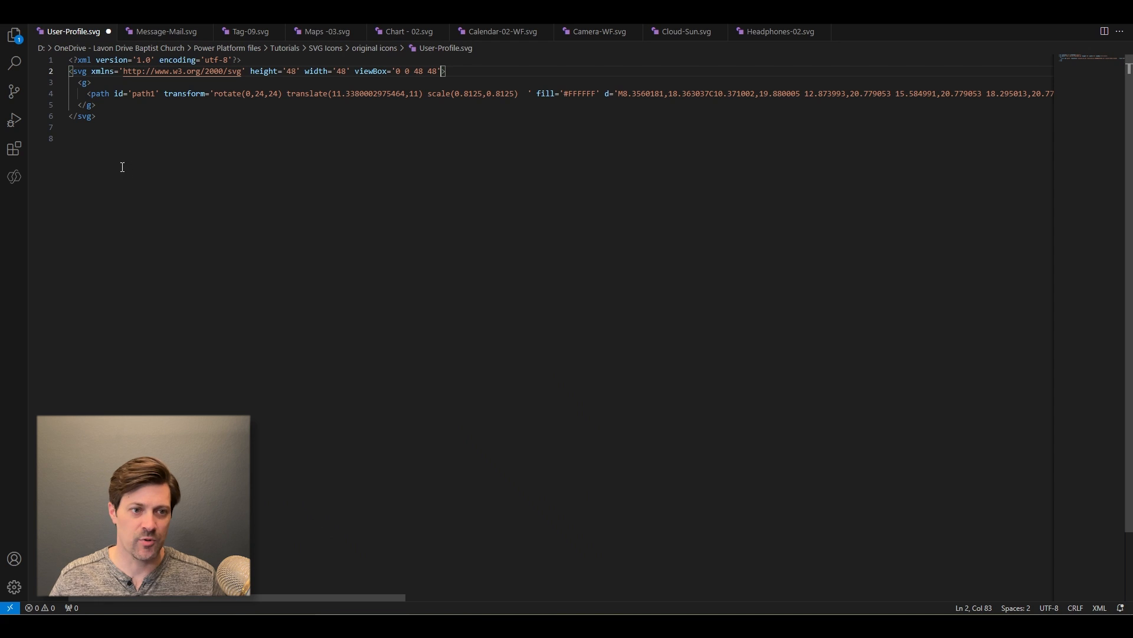
click(159, 33)
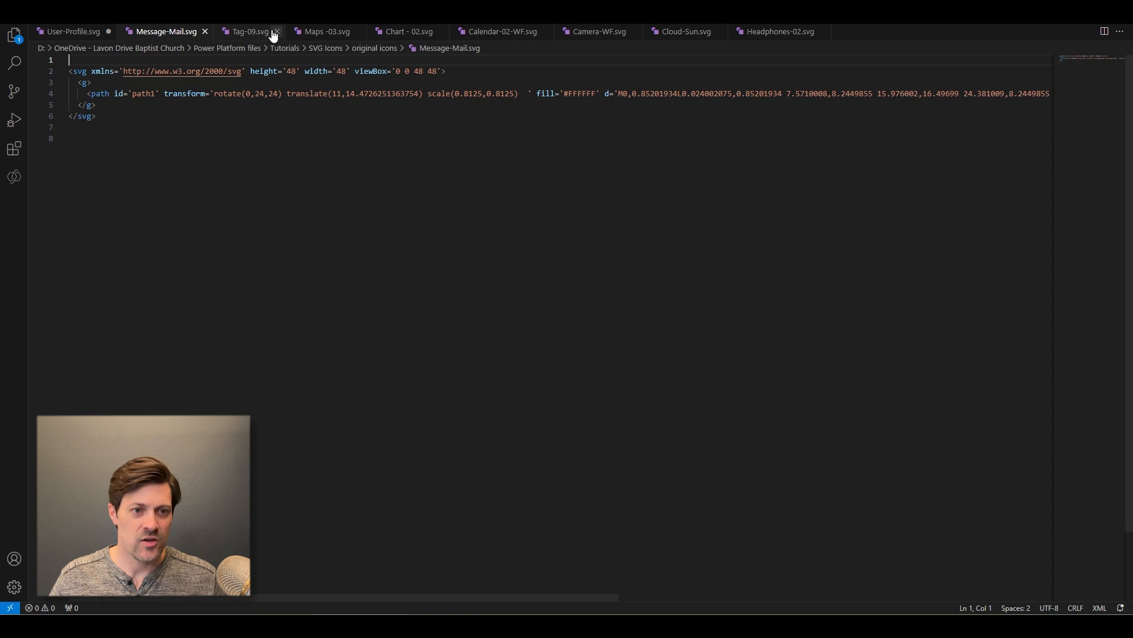
click(254, 32)
click(168, 35)
click(73, 33)
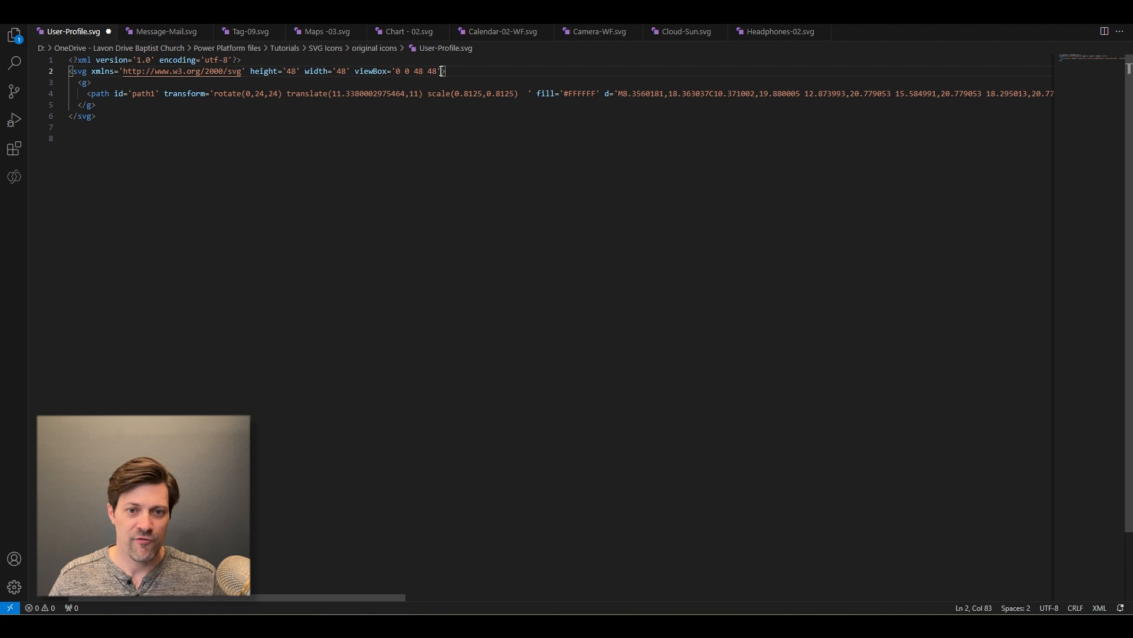
text(fill='fi)
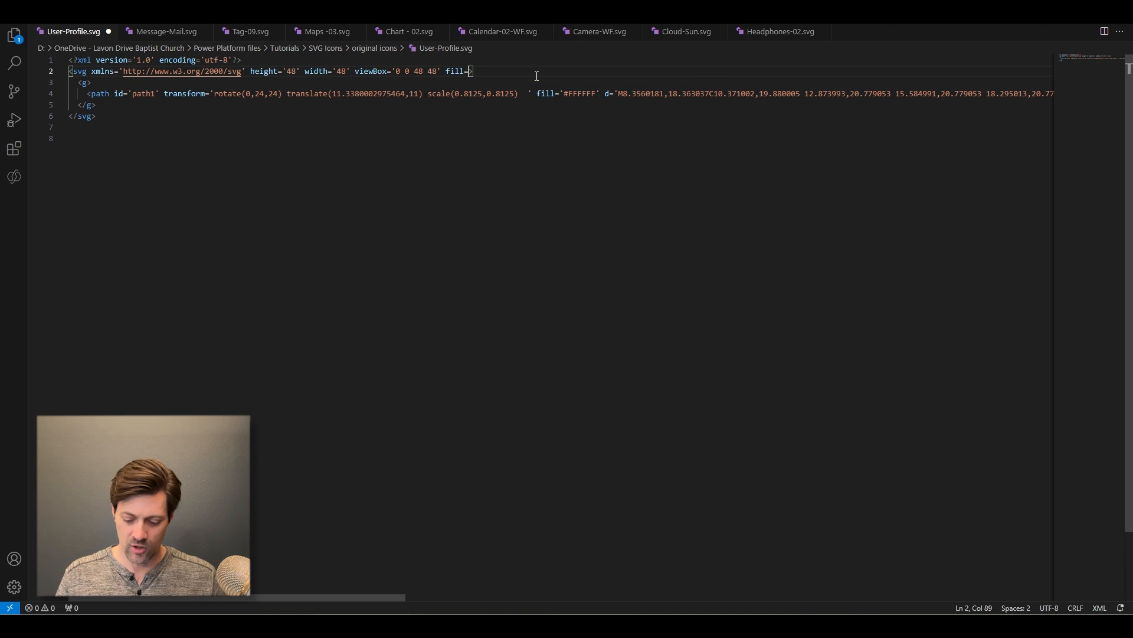
text(llColor)
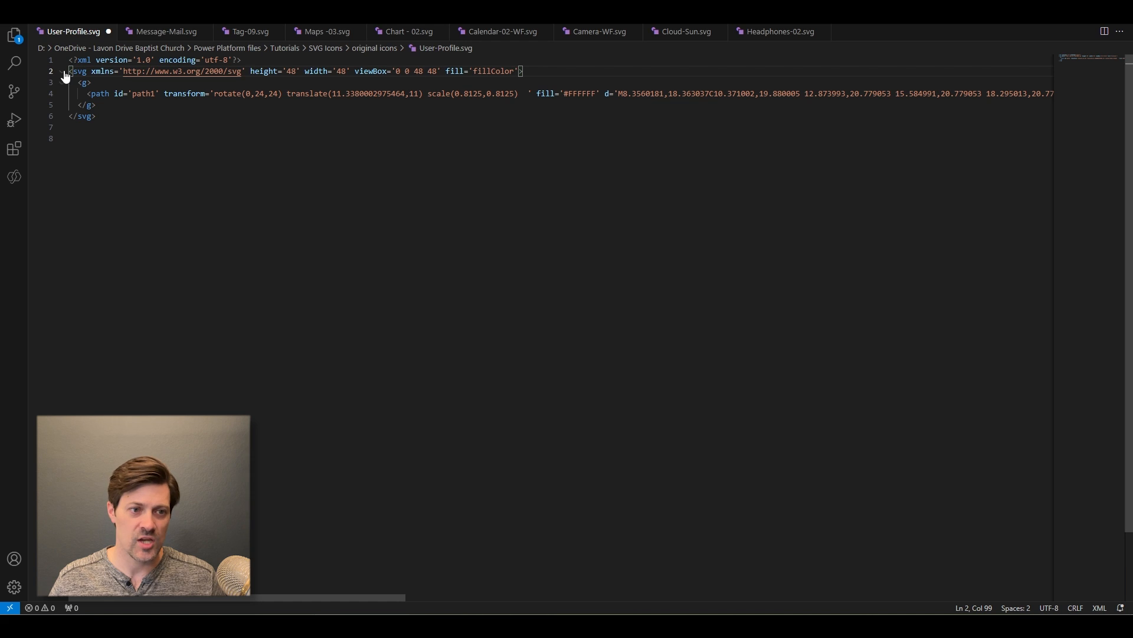
- Compare the path's fill attribute in the User-Profile, Message-Mail and Tag-09 SVG files, and copy fill='#FFFFFF' from Tag-09.svg
drag(569, 75, 606, 92)
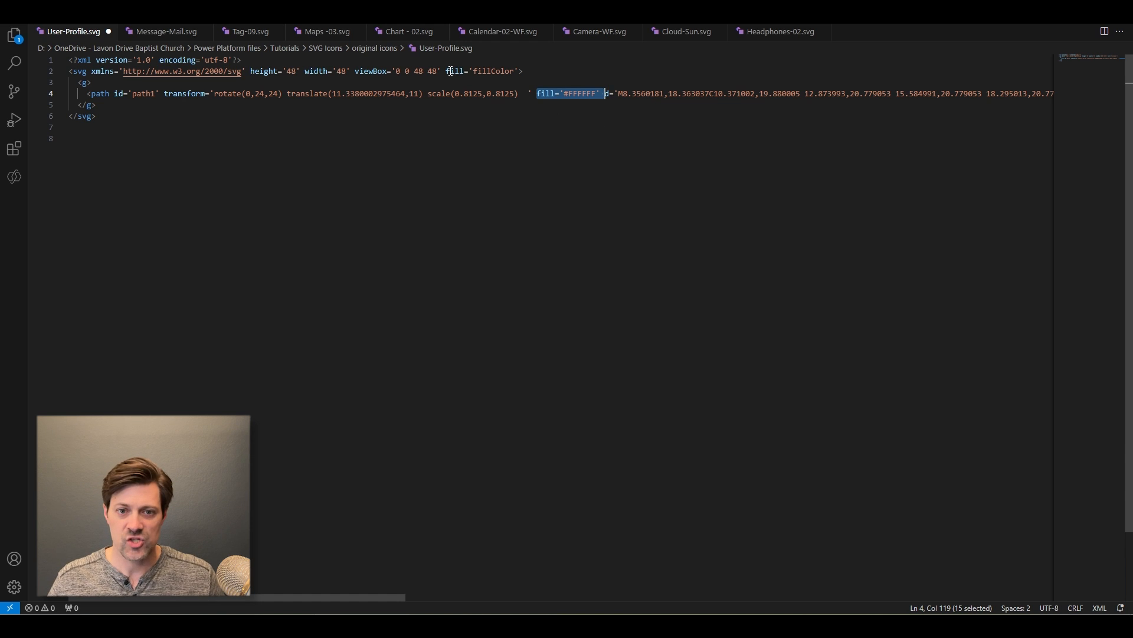
click(159, 31)
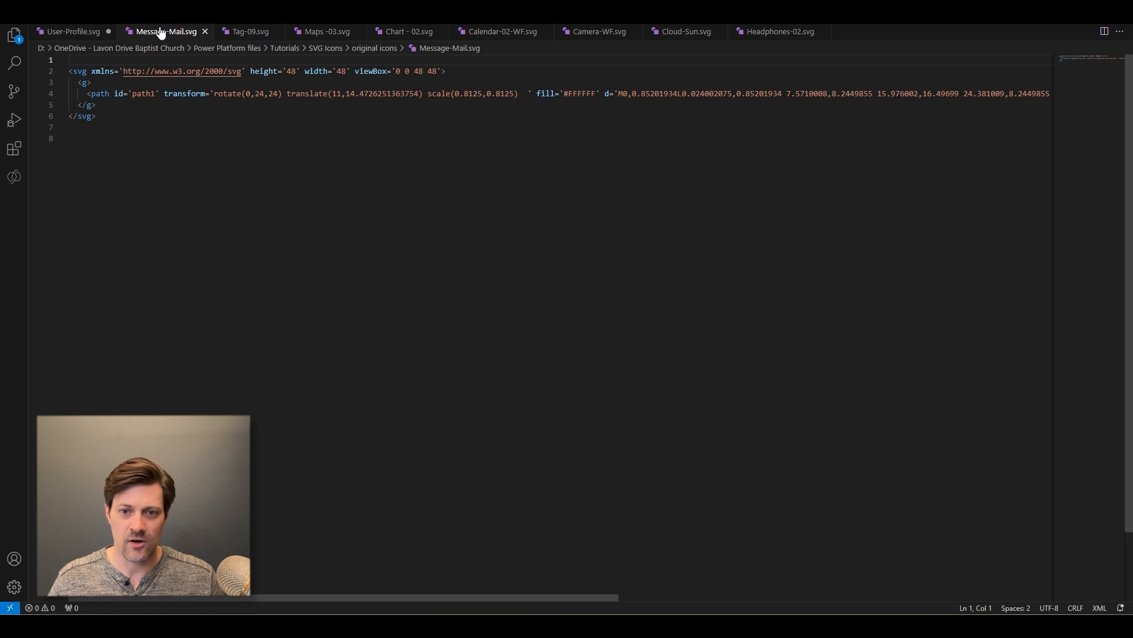
click(247, 35)
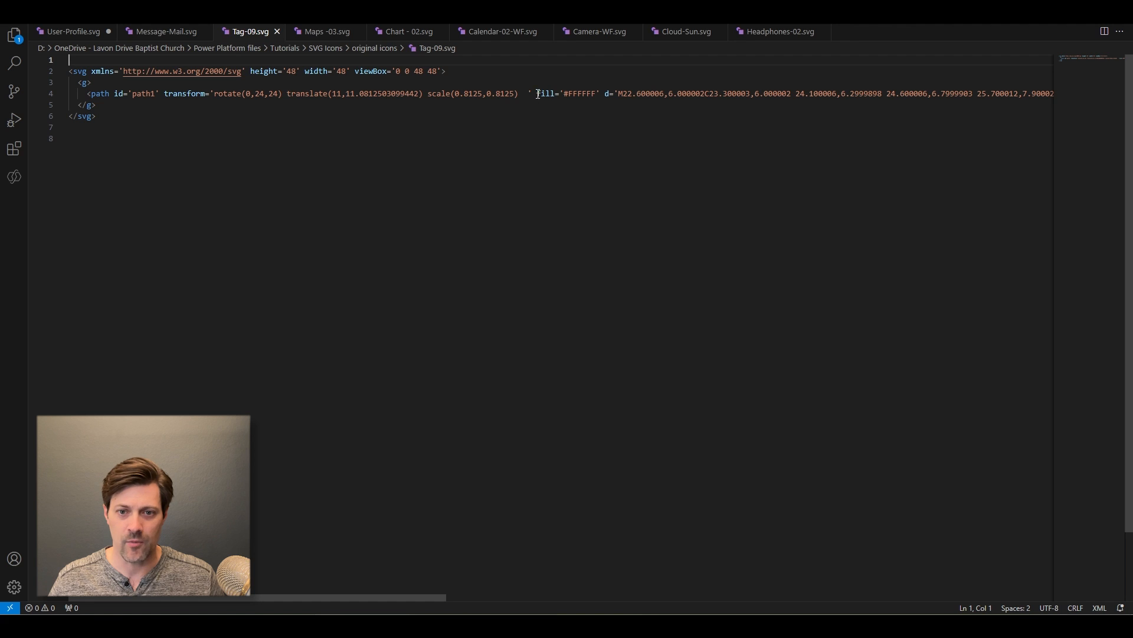
drag(538, 93, 606, 94)
key(ctrl+c)
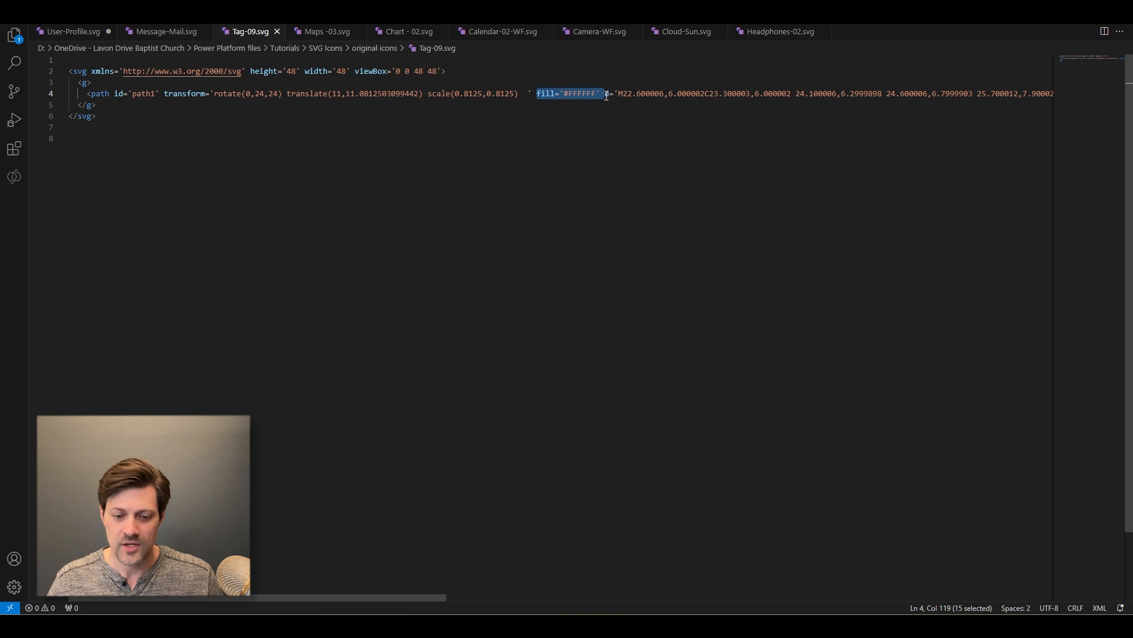
- Remove fill='#FFFFFF' from all open SVG files by replacing every occurrence across files with nothing
click(78, 35)
click(177, 70)
click(51, 10)
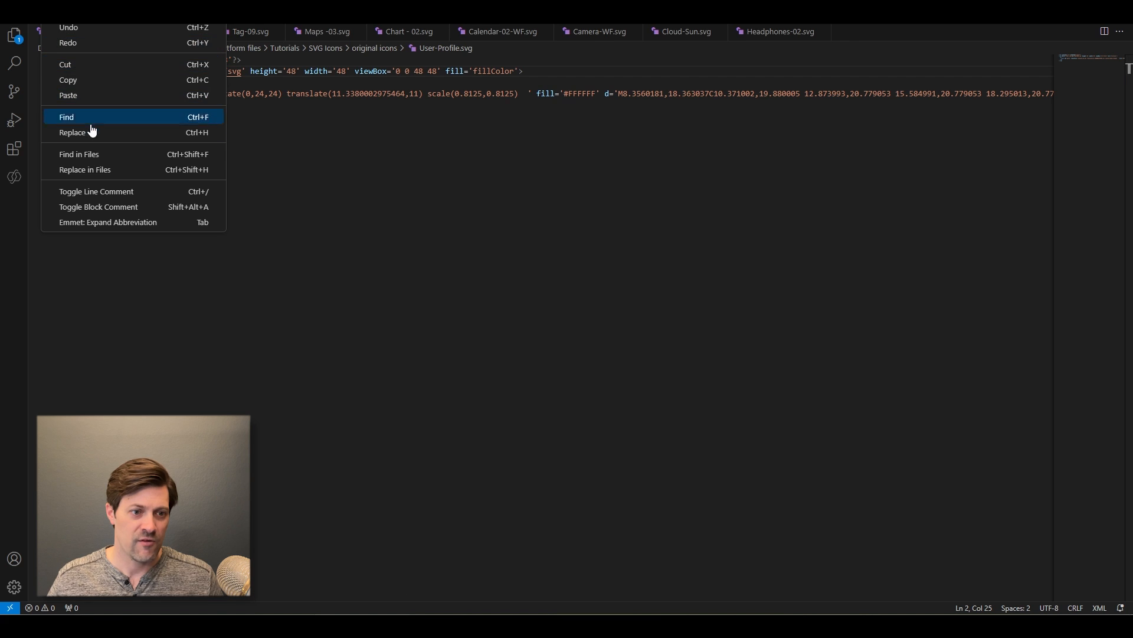
click(103, 169)
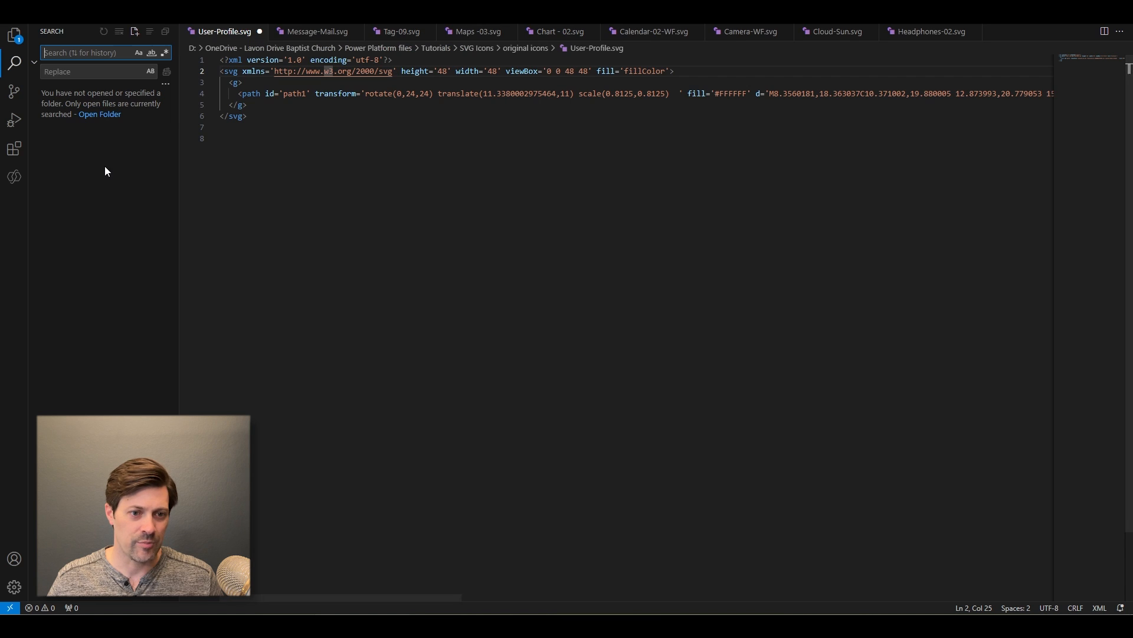
key(ctrl+v)
click(111, 72)
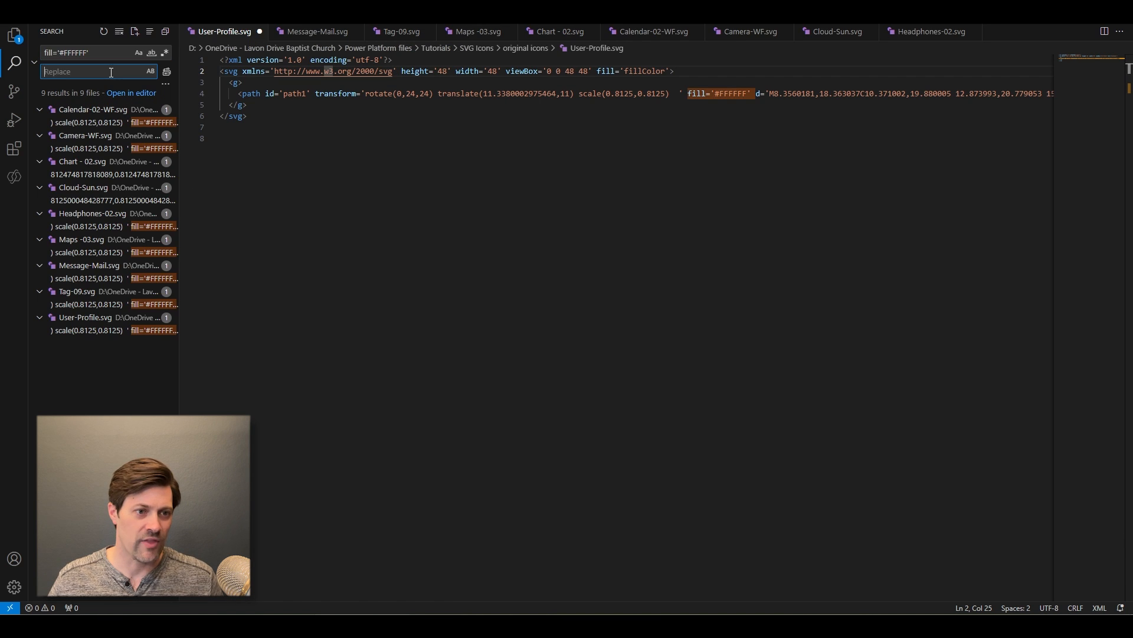
click(169, 72)
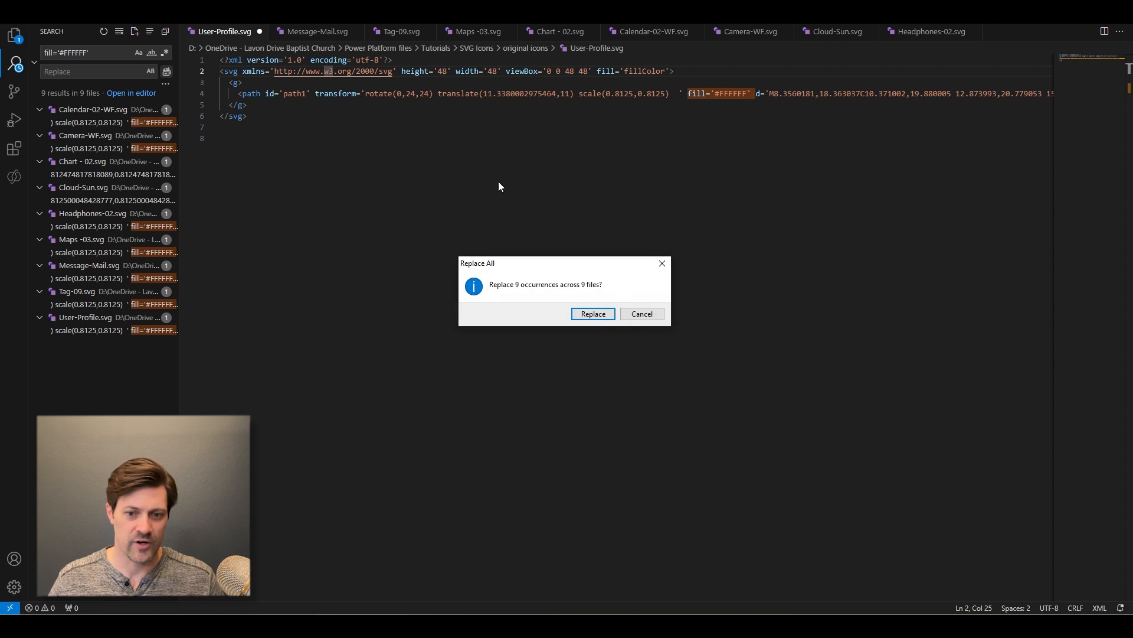
click(592, 315)
click(778, 94)
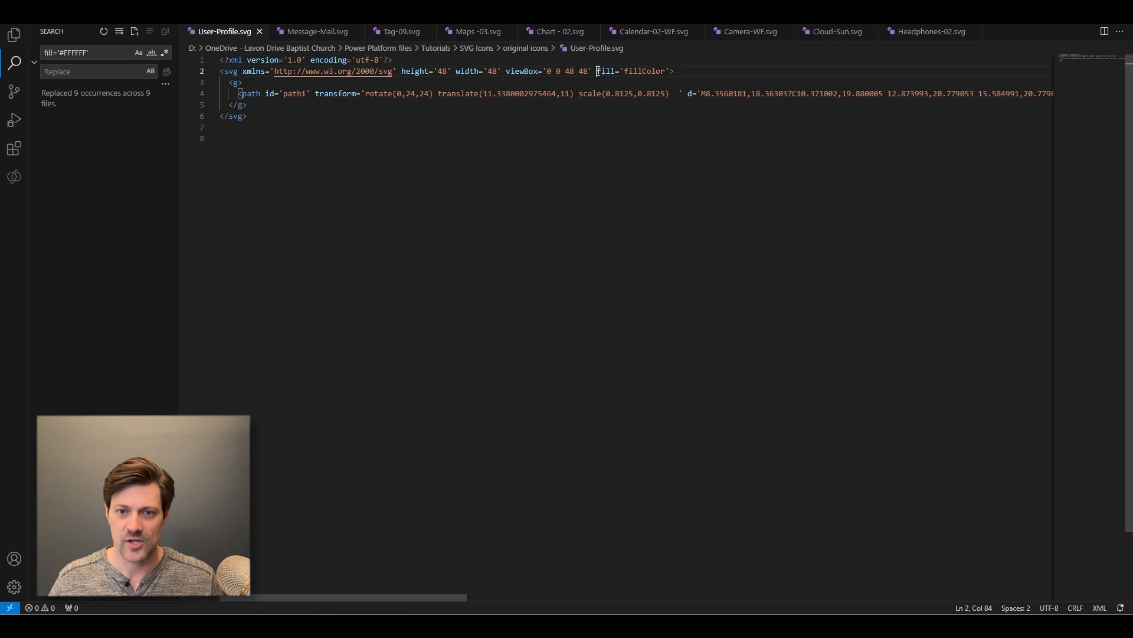
- Delete fill='fillColor' from the opening svg tag of User-Profile.svg
drag(595, 73, 670, 74)
key(BackSpace)
key(BackSpace)
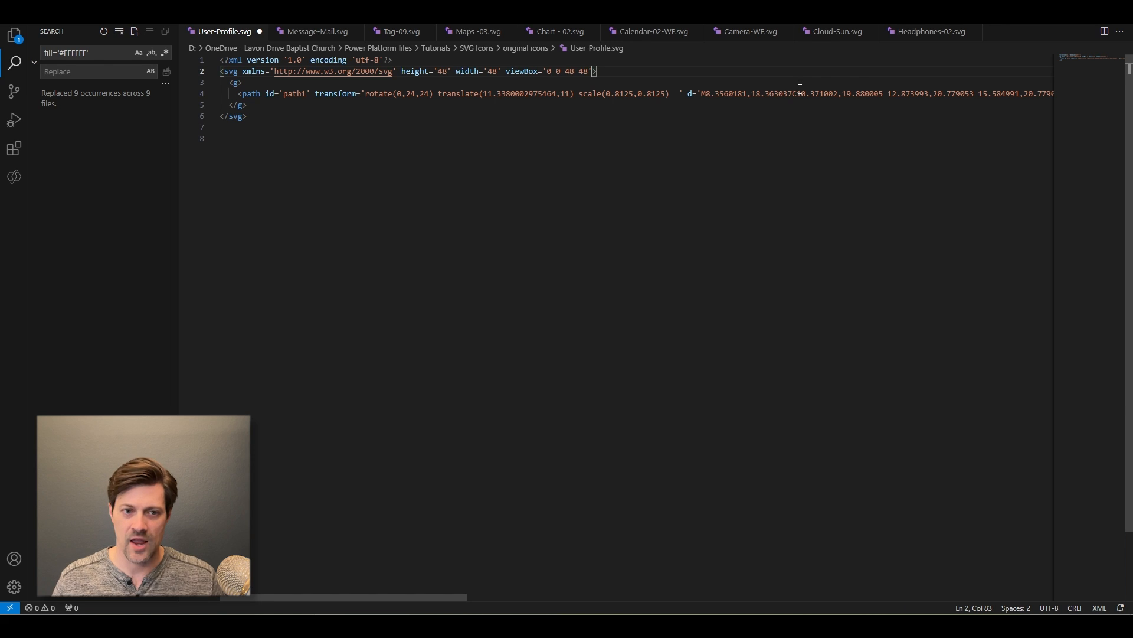
- Replace "<svg " with "<svg fill='fillColor' " across all open SVG files
drag(242, 73, 213, 74)
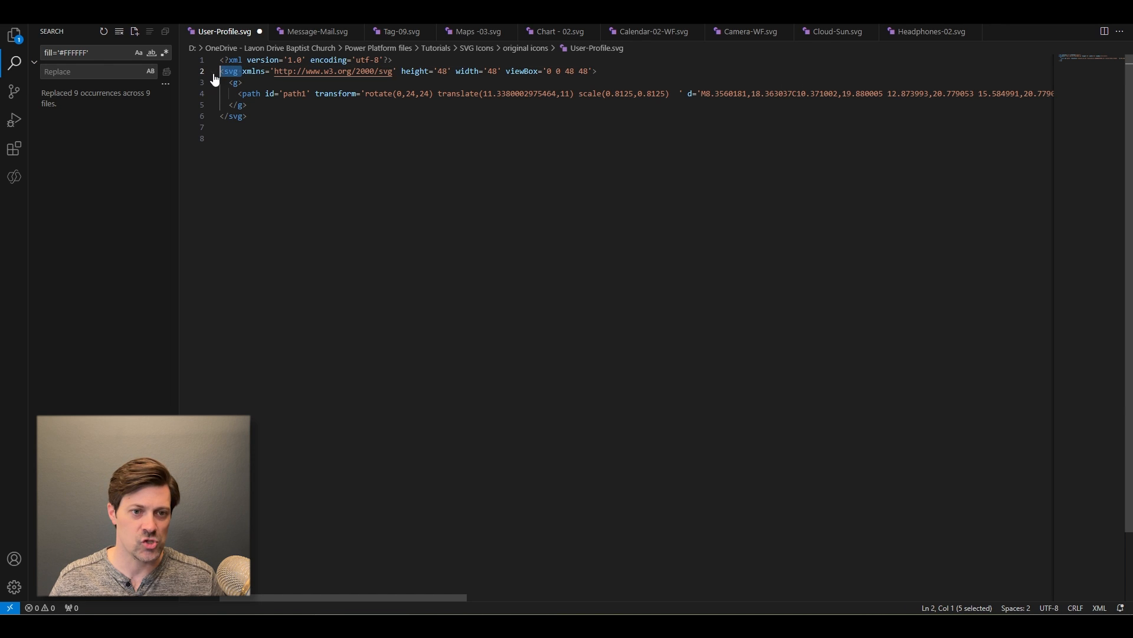
click(97, 52)
drag(97, 53, 3, 62)
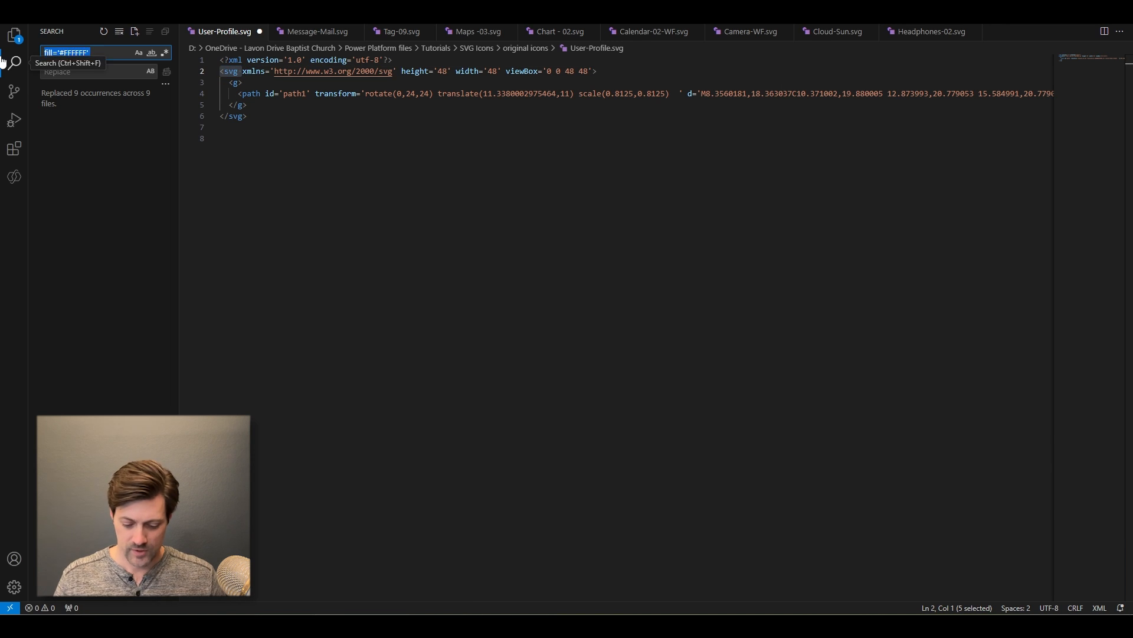
text(<svg)
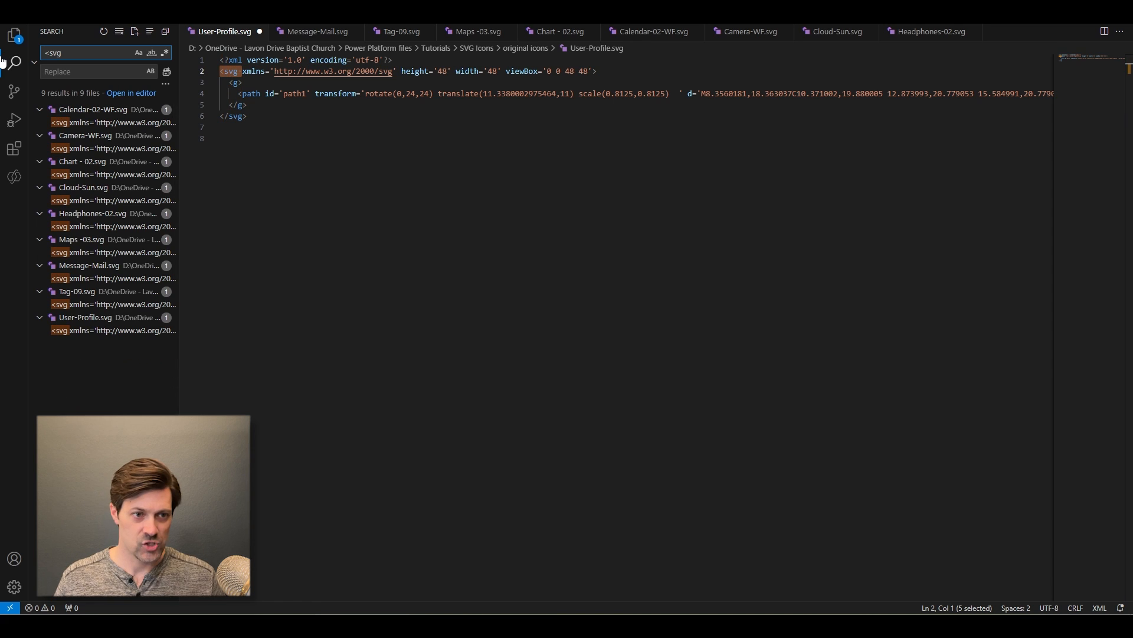
key(Tab)
text(<)
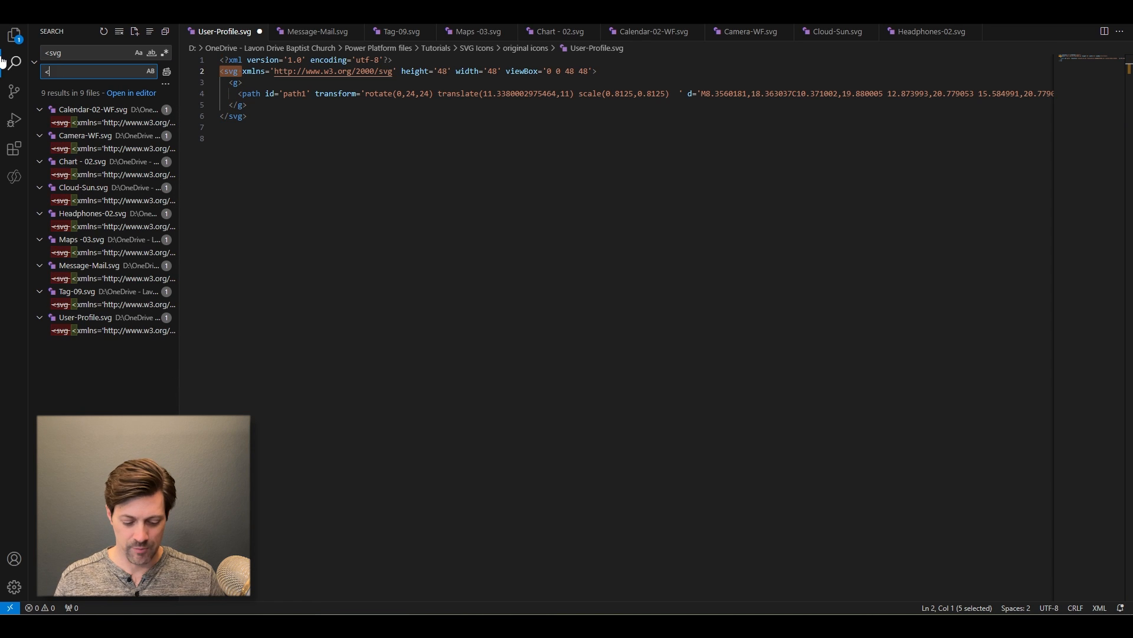
text(svg)
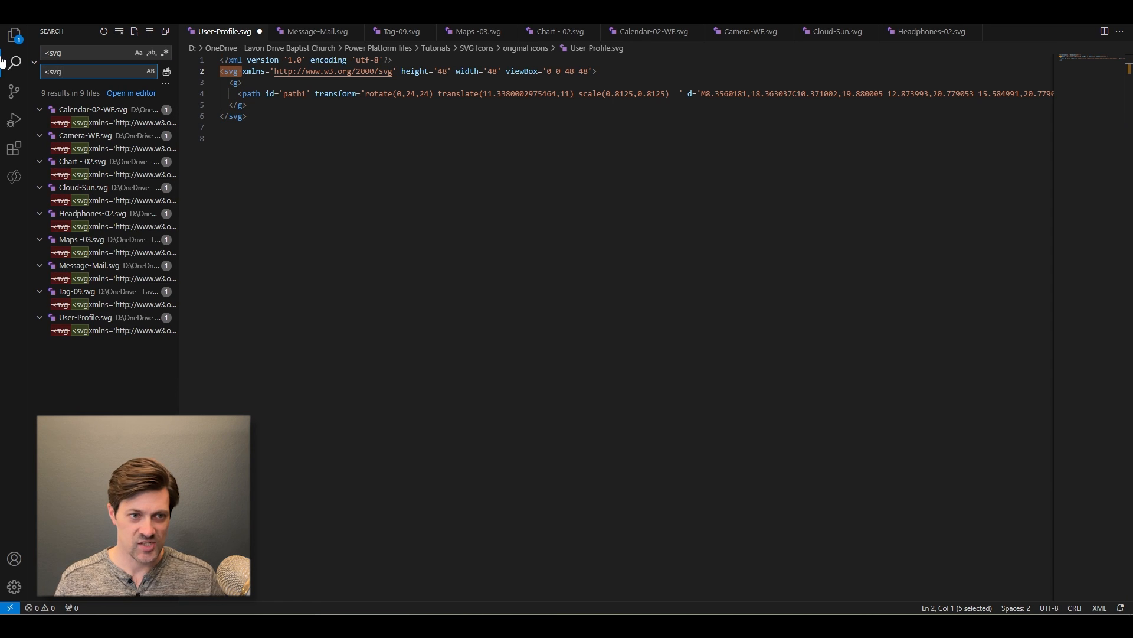
text( fill='fillColor)
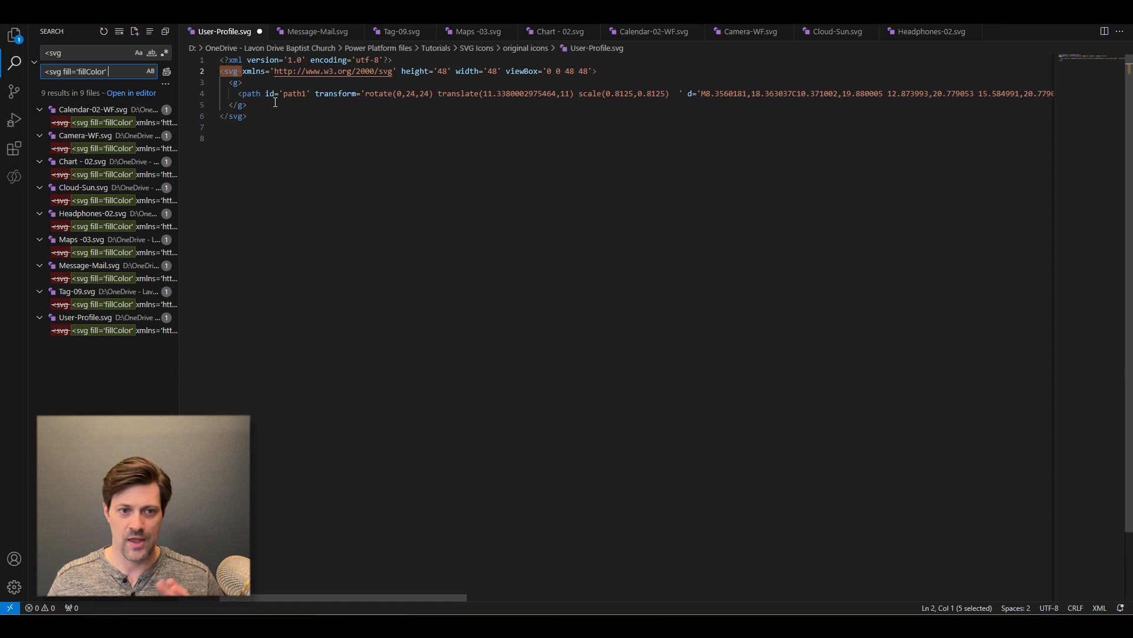
click(166, 71)
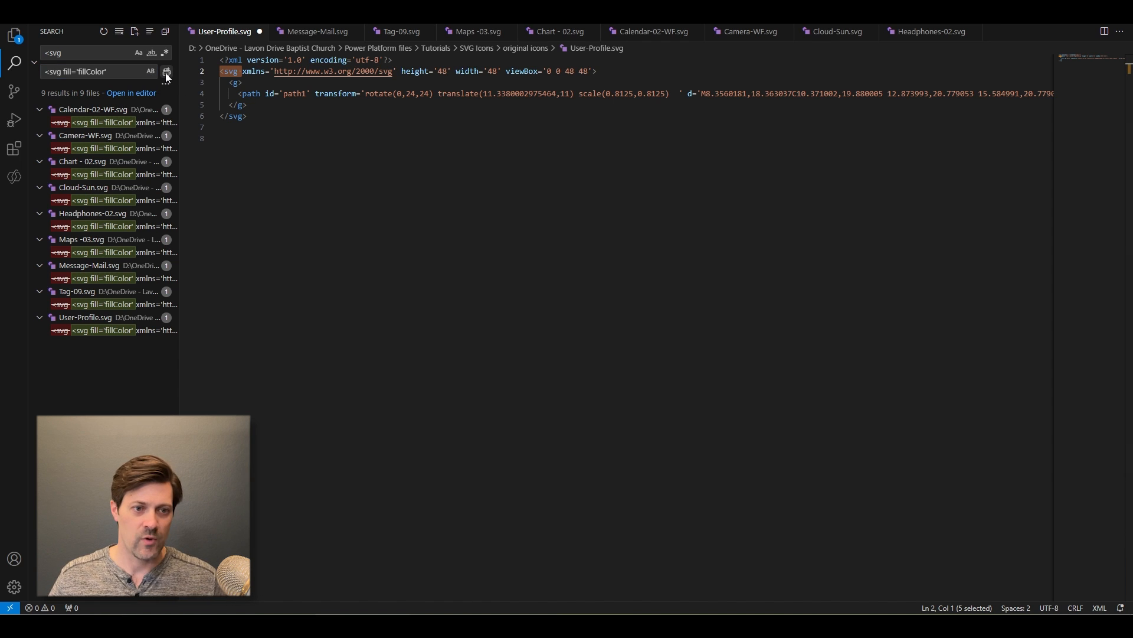
click(607, 312)
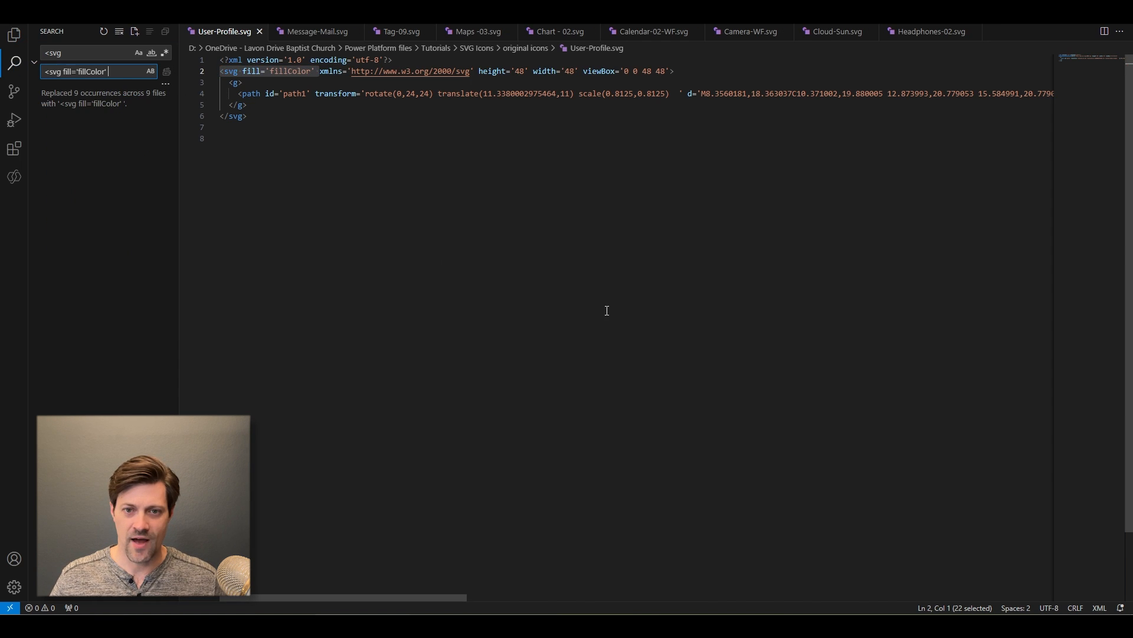
- Copy the complete svg element of User-Profile.svg, leaving out the XML declaration line
click(698, 75)
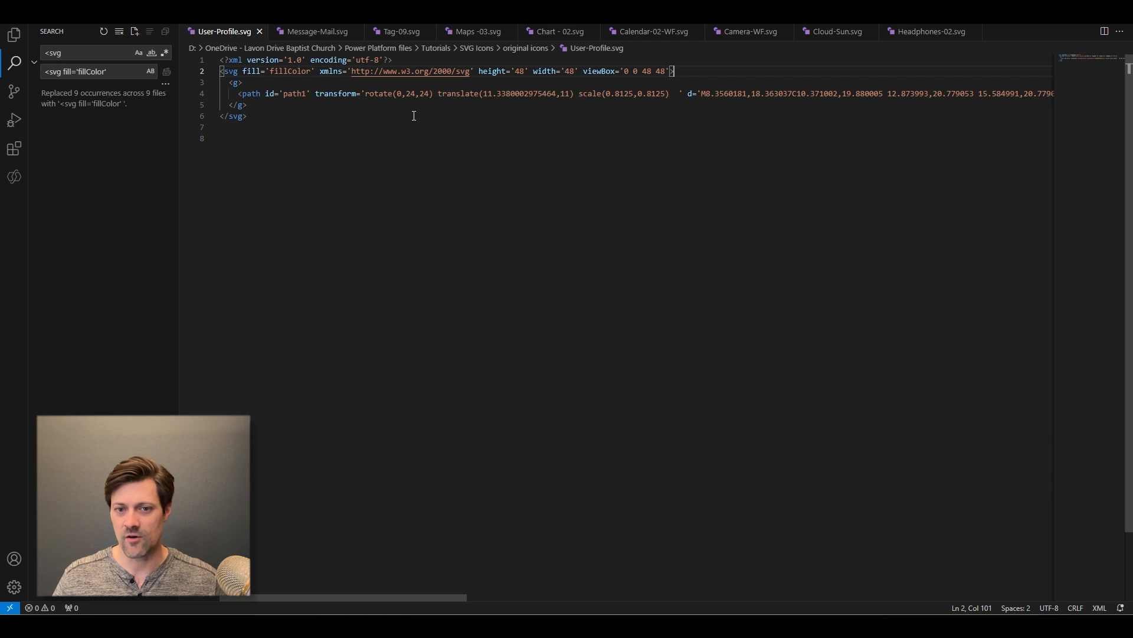
double_click(313, 72)
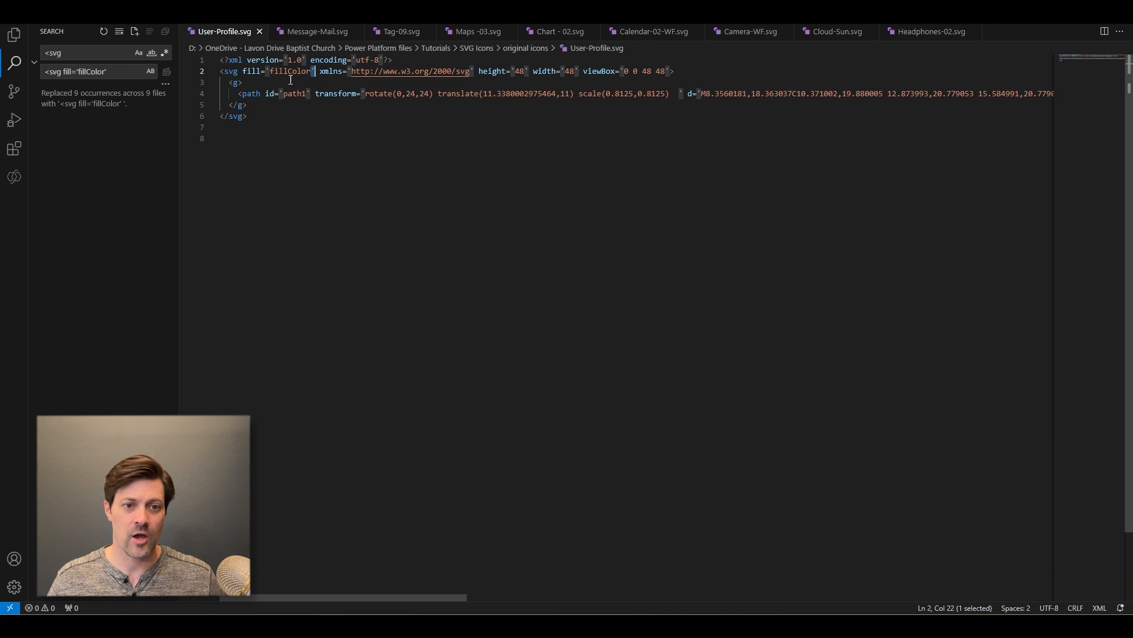
drag(393, 60, 200, 61)
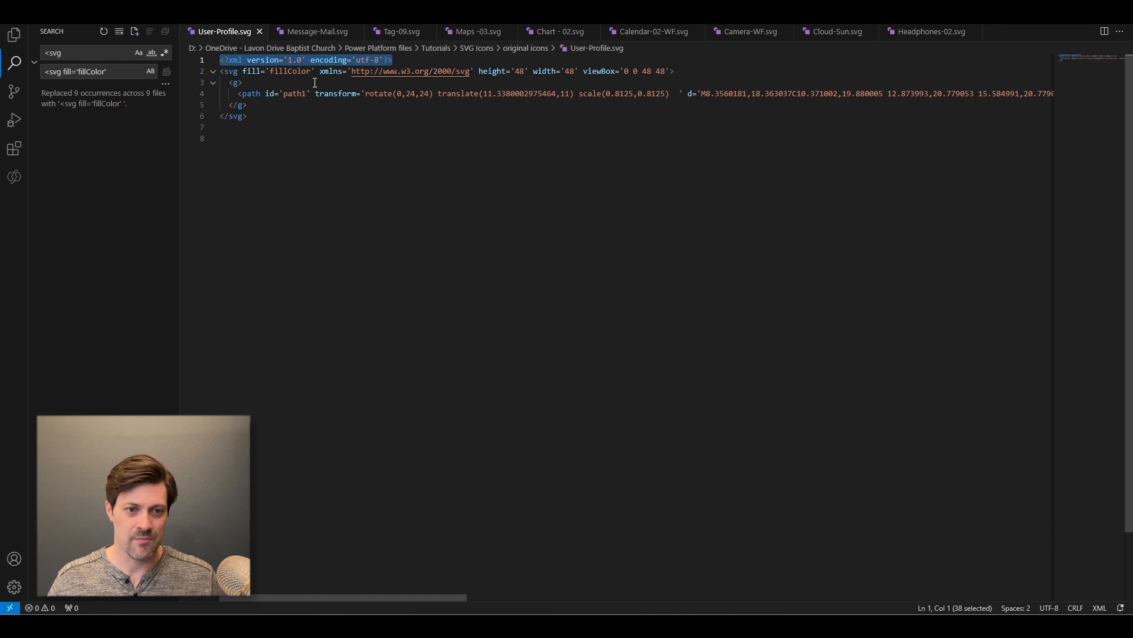
drag(258, 121, 215, 72)
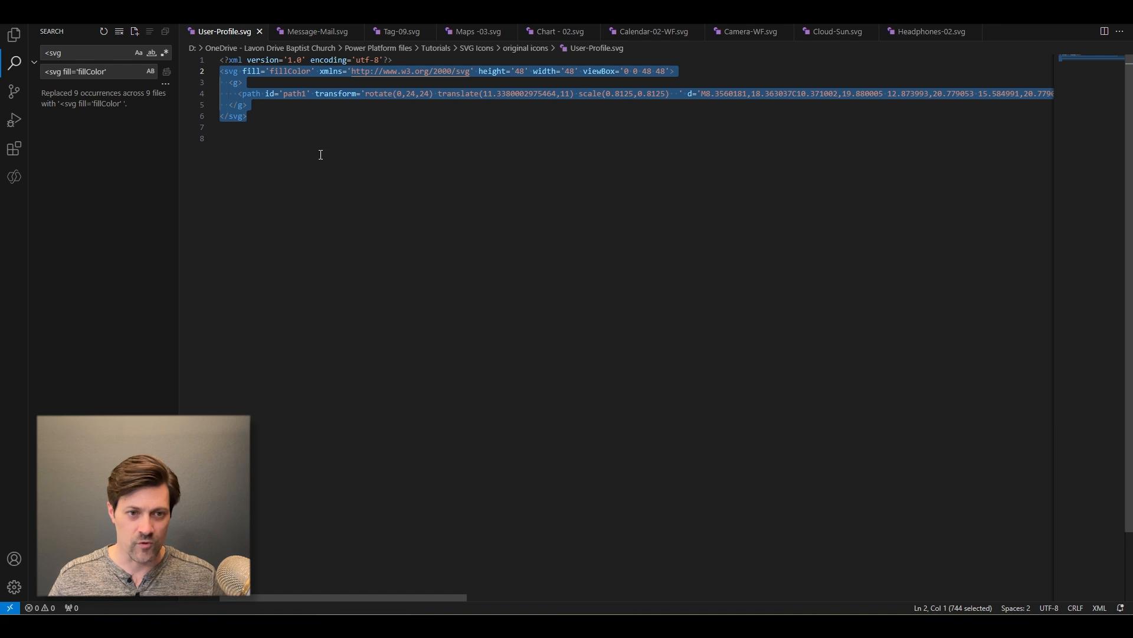
- Switch to Power Apps and set the propIcon of the User Profile component instance to the copied SVG markup
key(alt+Tab)
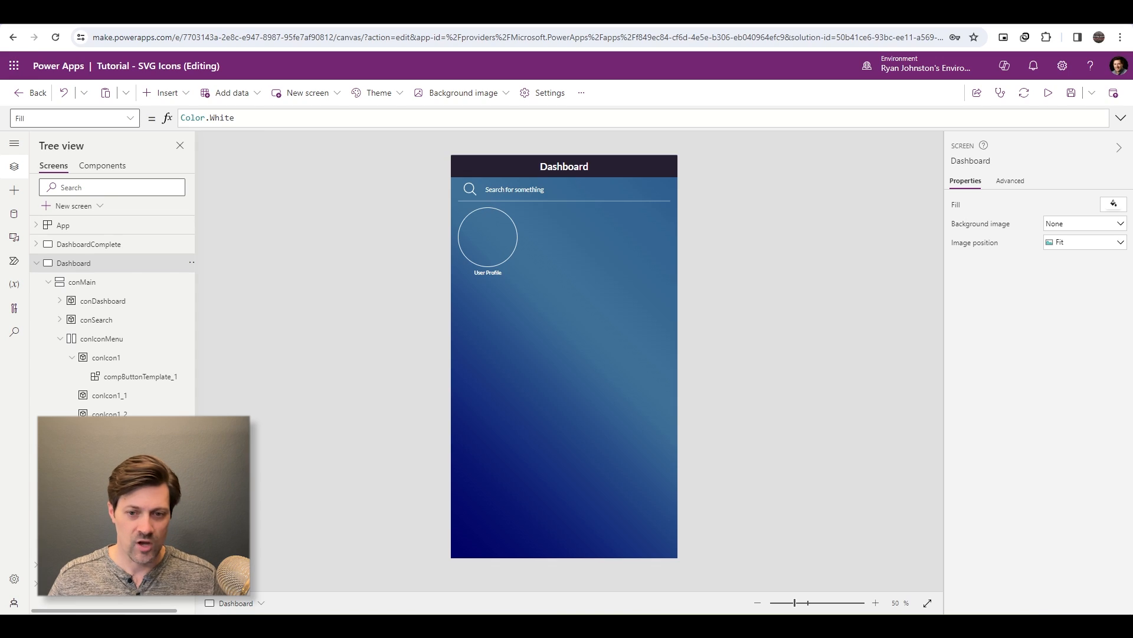
click(512, 247)
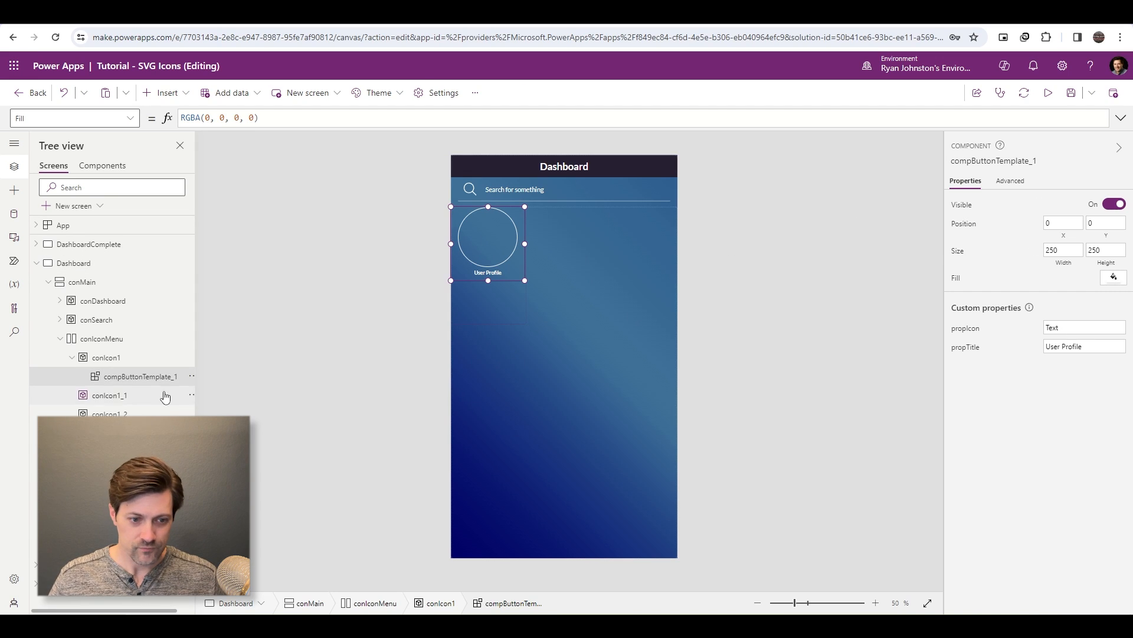
click(974, 330)
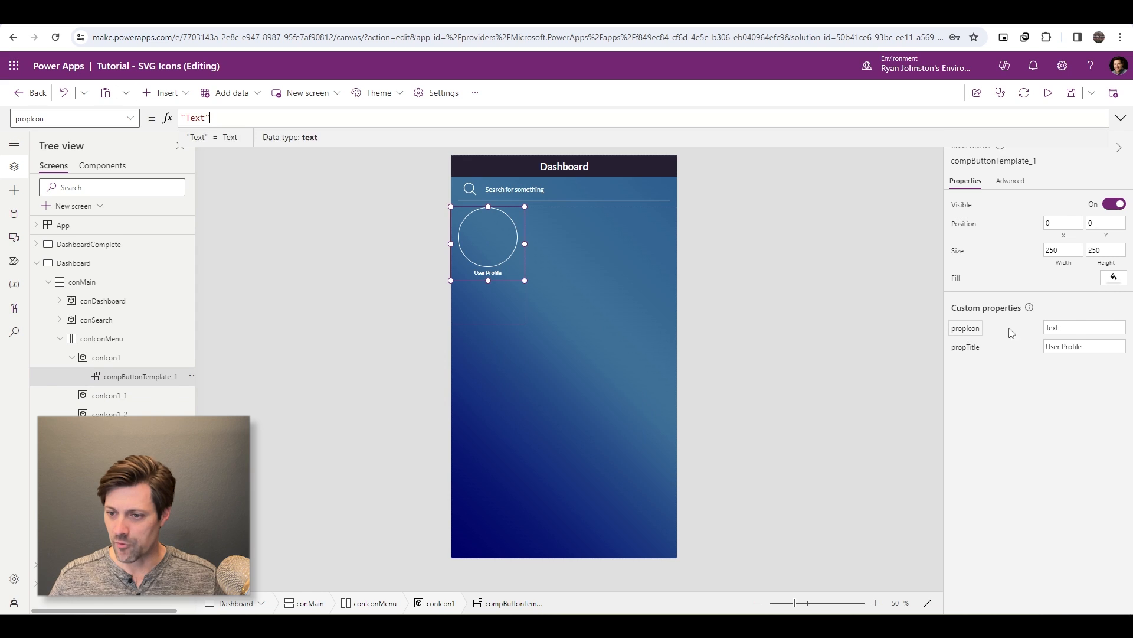
key(ctrl+v)
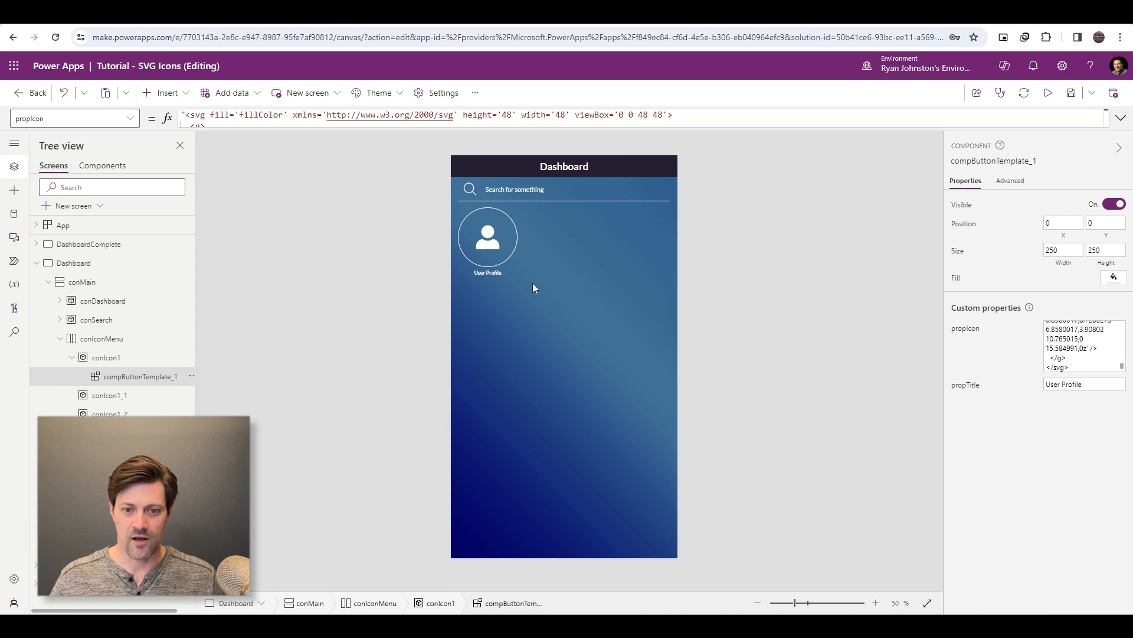
alt+click(498, 258)
alt+click(498, 260)
alt+click(493, 261)
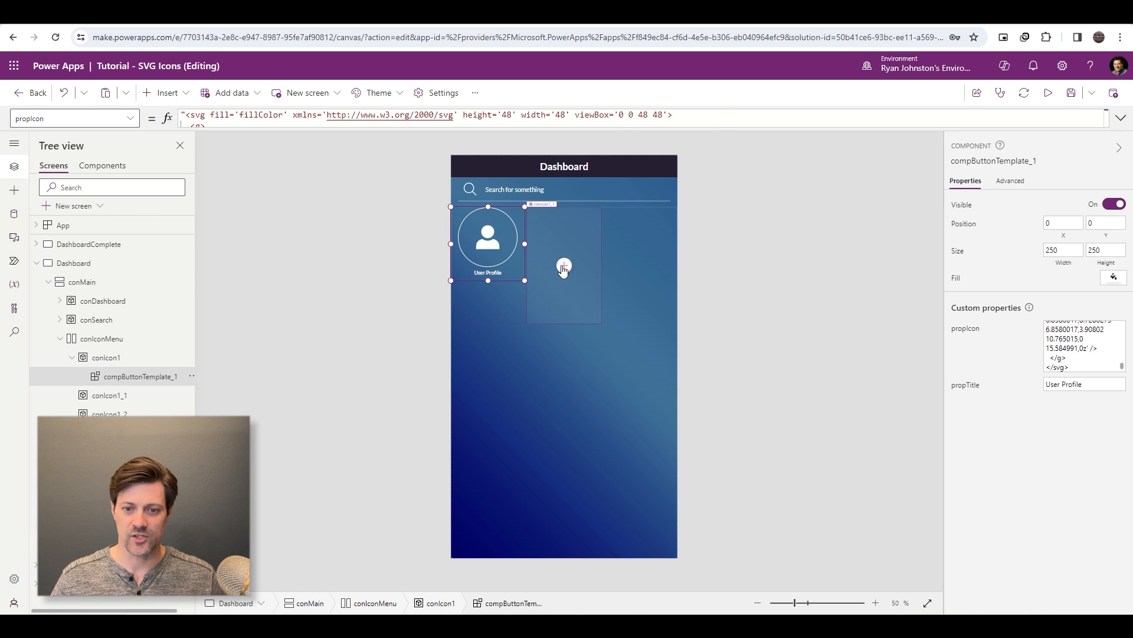
- Insert compButtonTemplate into the conIcon1_1 container and set its propTitle to Messages
click(564, 265)
text(comp)
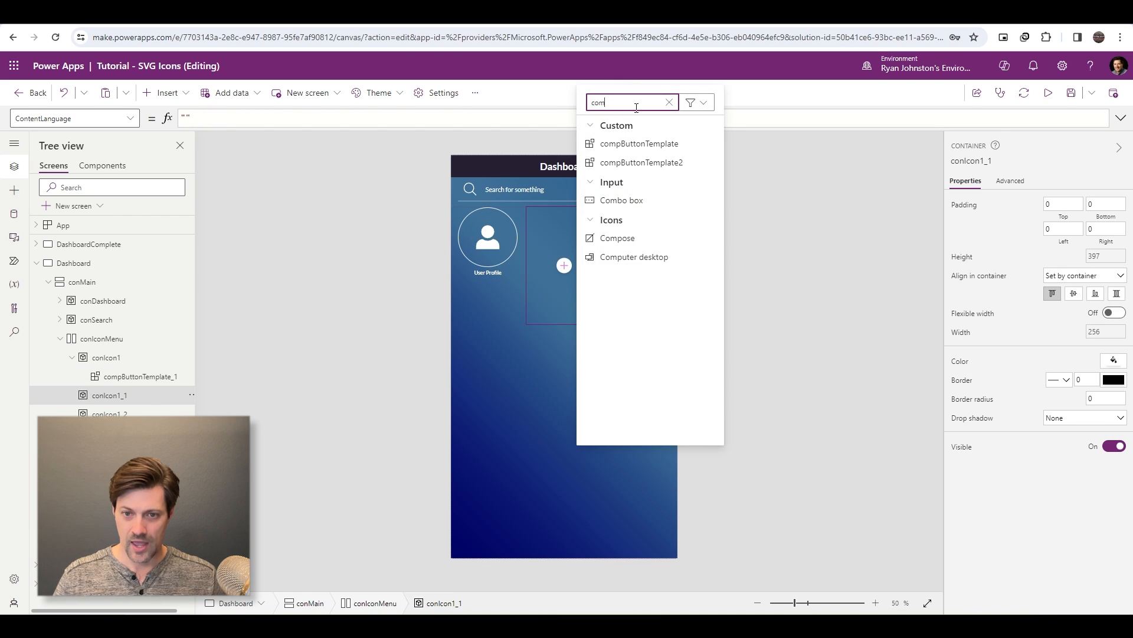
click(547, 253)
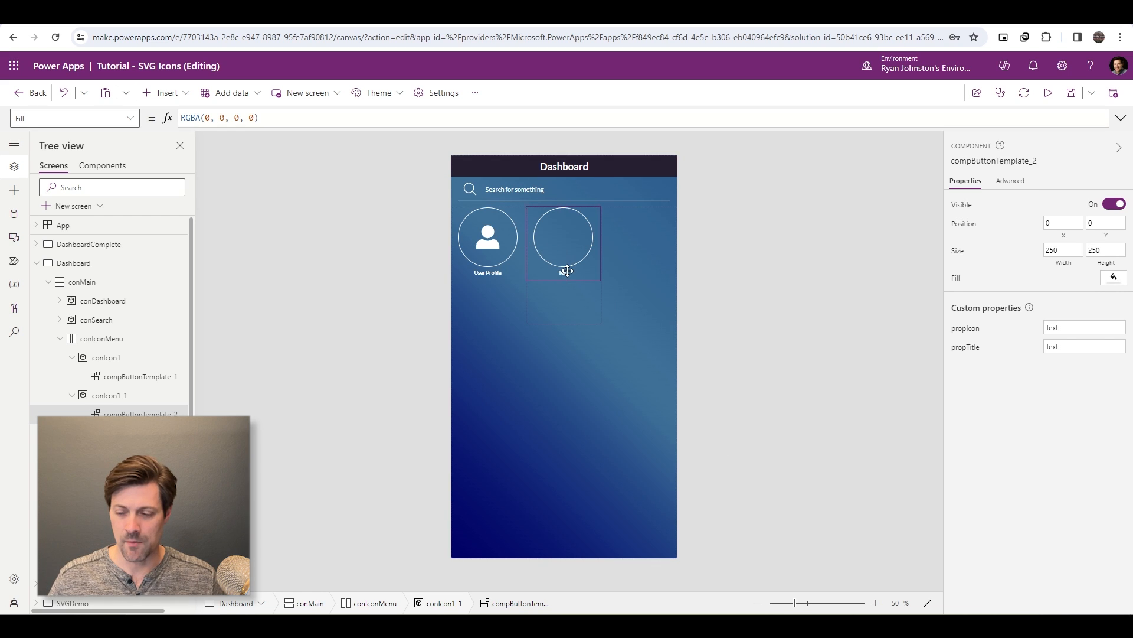
click(1084, 346)
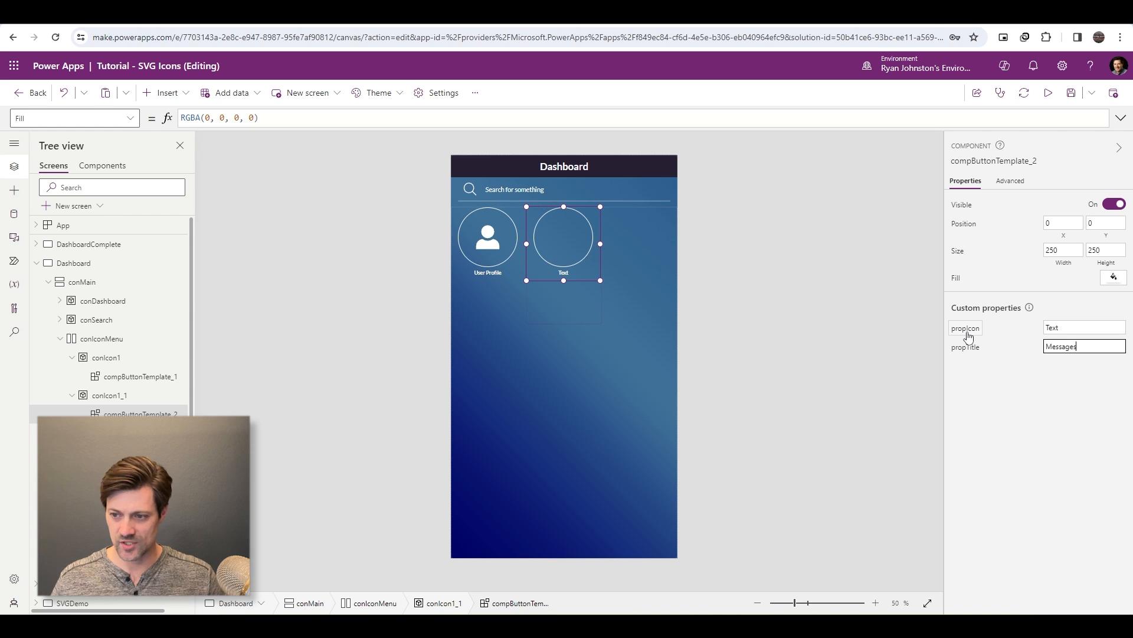
- Copy the svg element of Message-Mail.svg from Visual Studio Code into the propIcon of the Messages component in Power Apps
click(1102, 326)
key(alt+Tab)
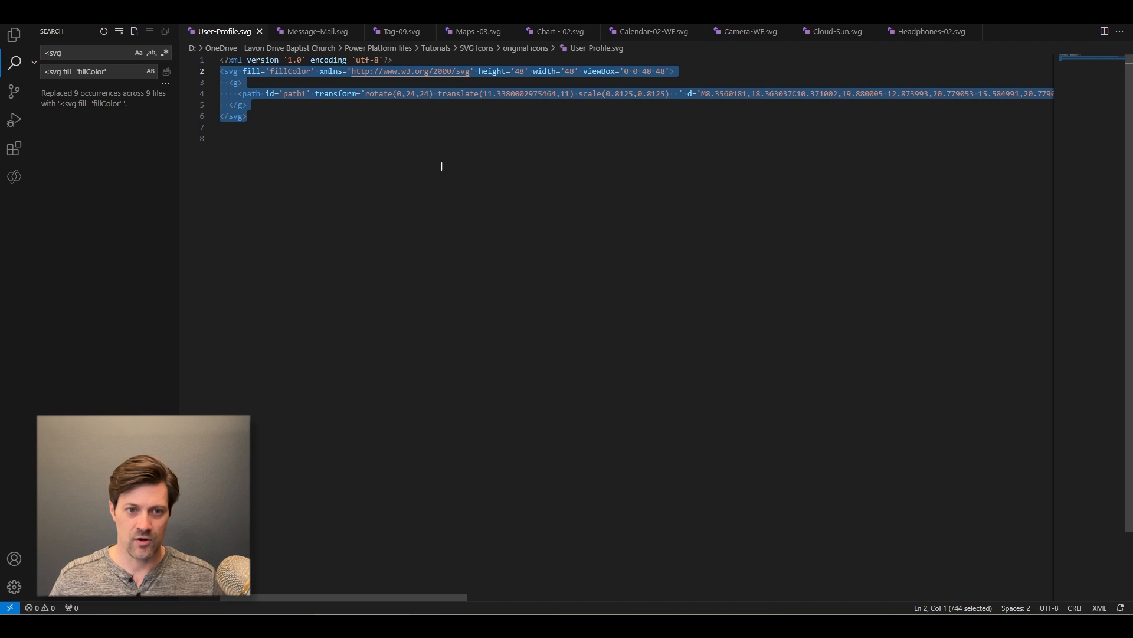
click(314, 35)
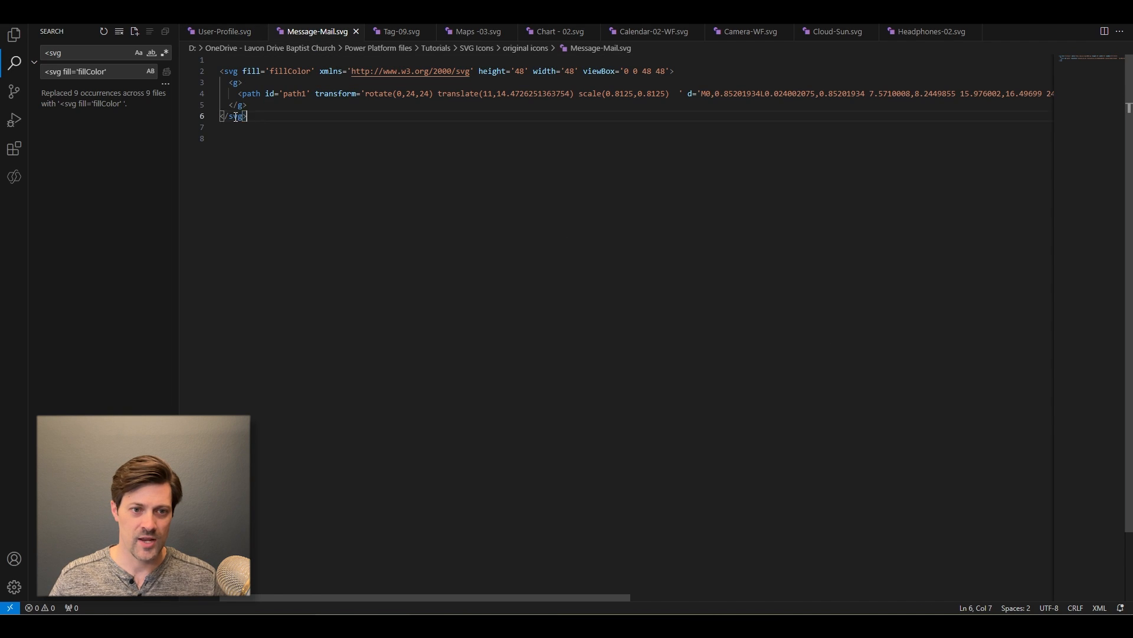
drag(236, 116, 207, 66)
key(alt+Tab)
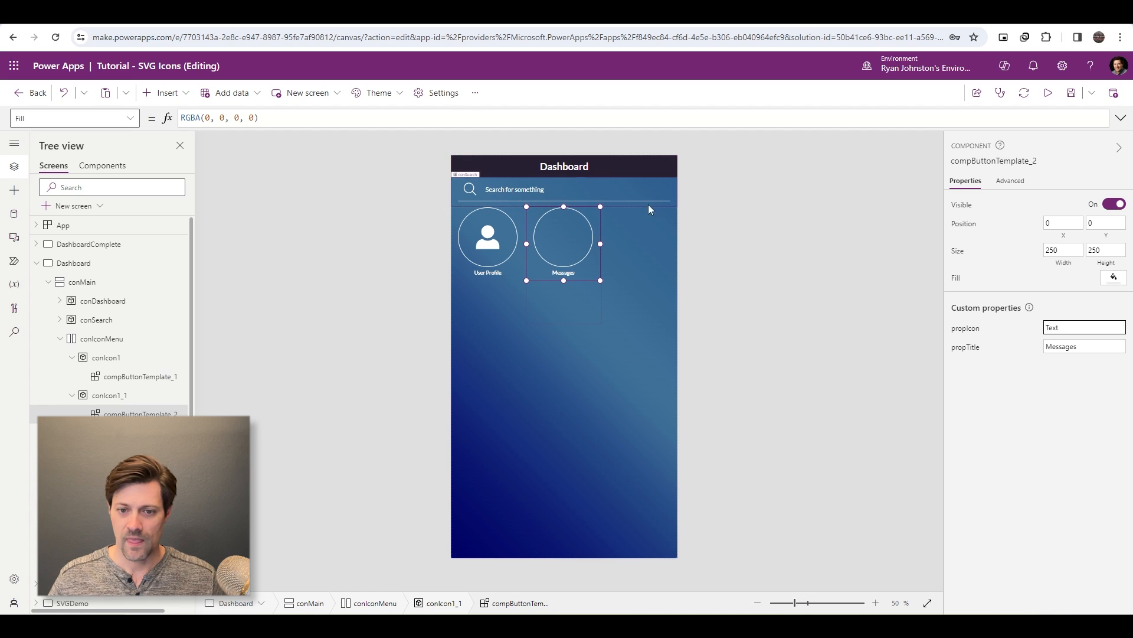
key(ctrl+v)
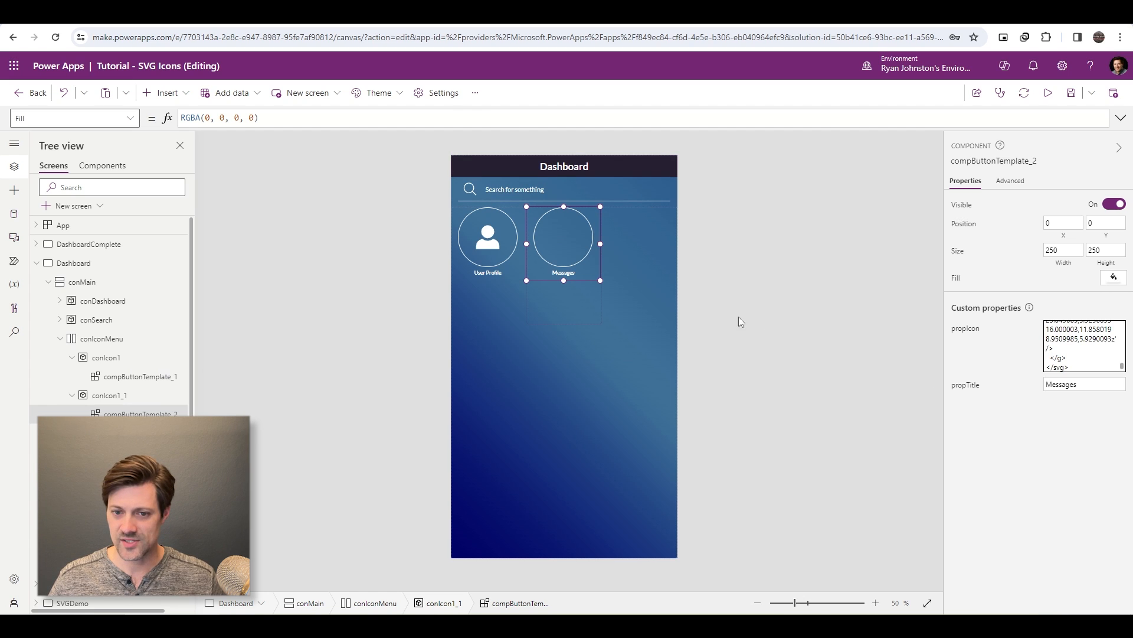
click(721, 311)
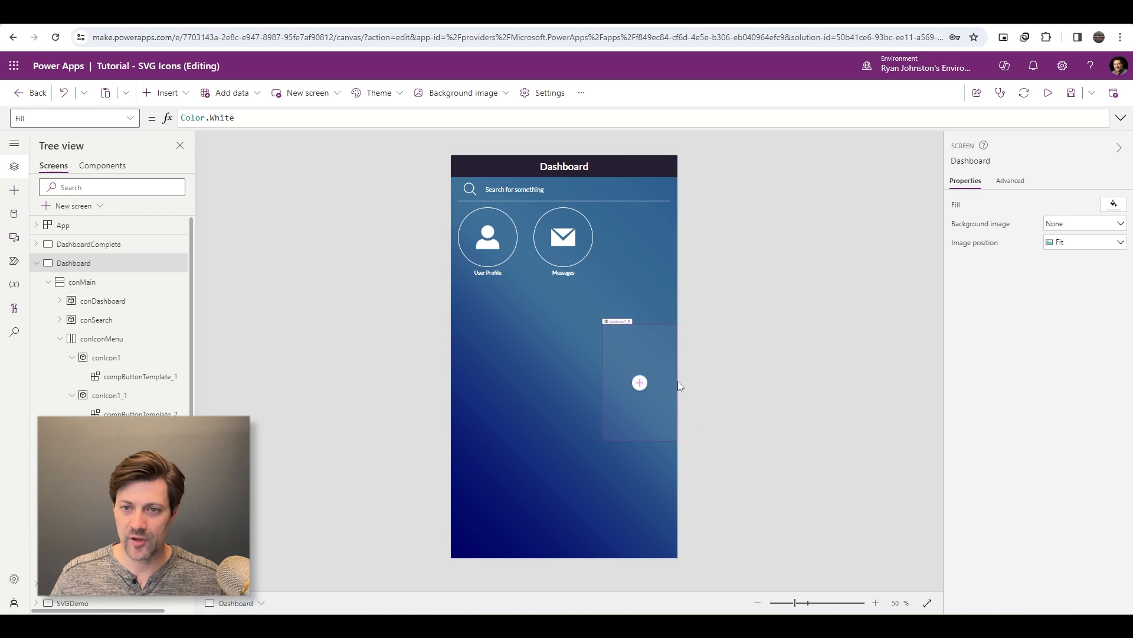
- Set the Messages component instance's Width to Parent.Width and its Height to Self.Width
click(567, 259)
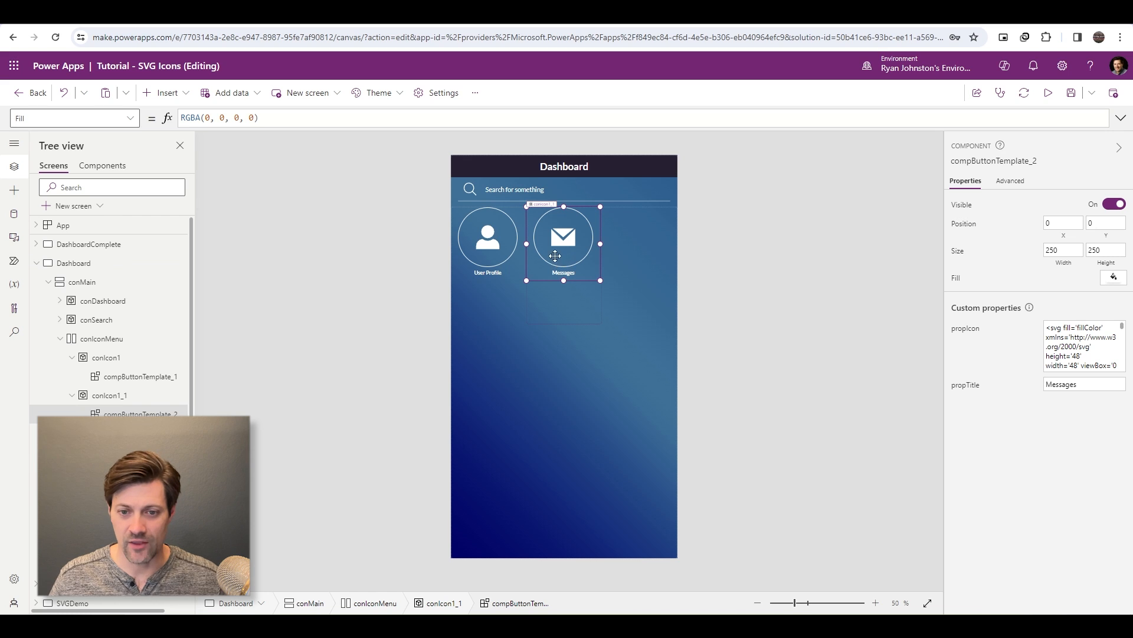
click(1068, 265)
drag(415, 116, 108, 116)
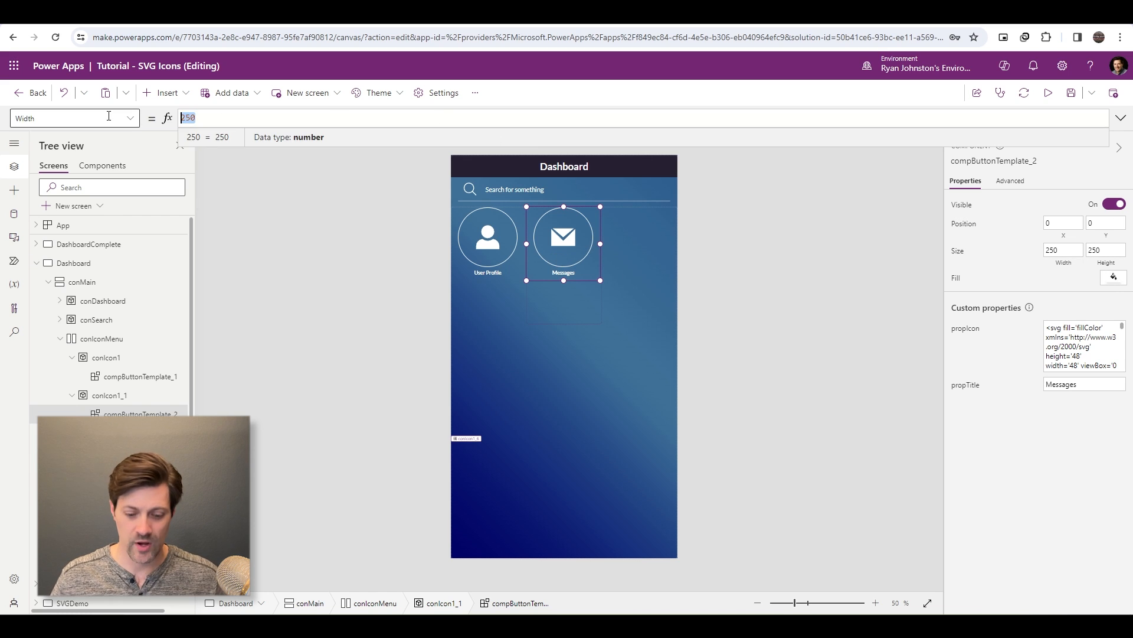
text(Parent)
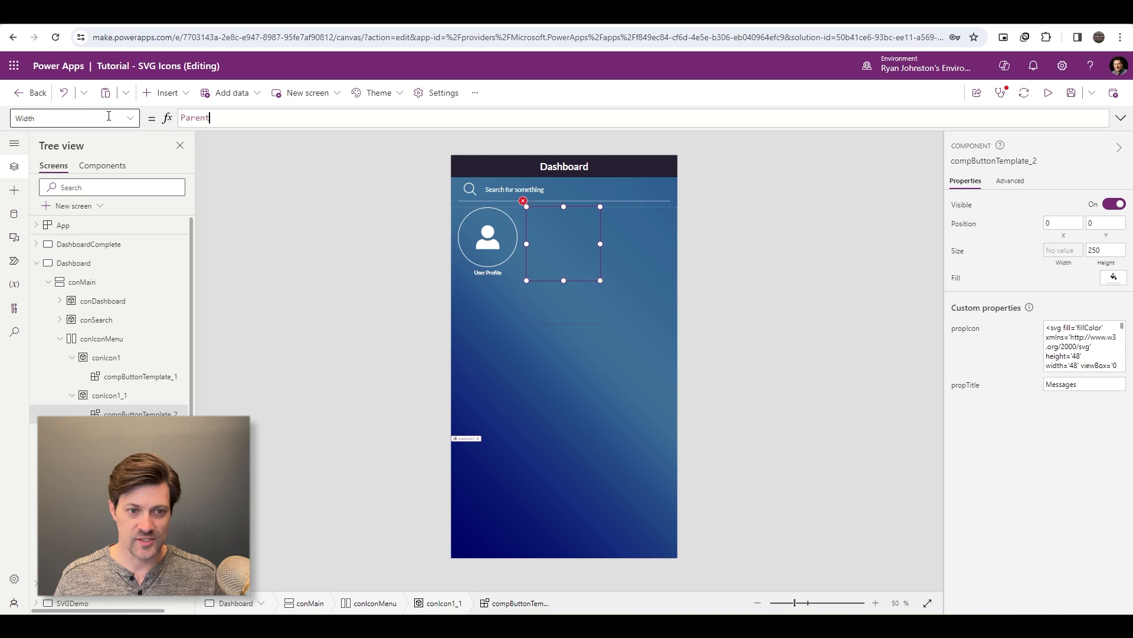
text(.Width)
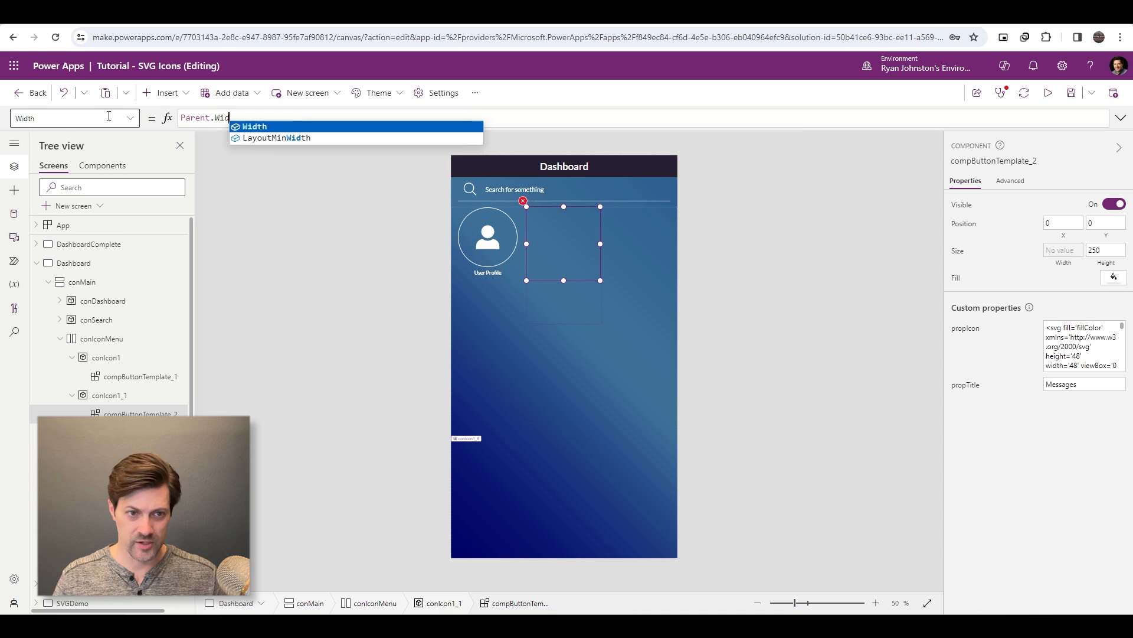
click(1101, 255)
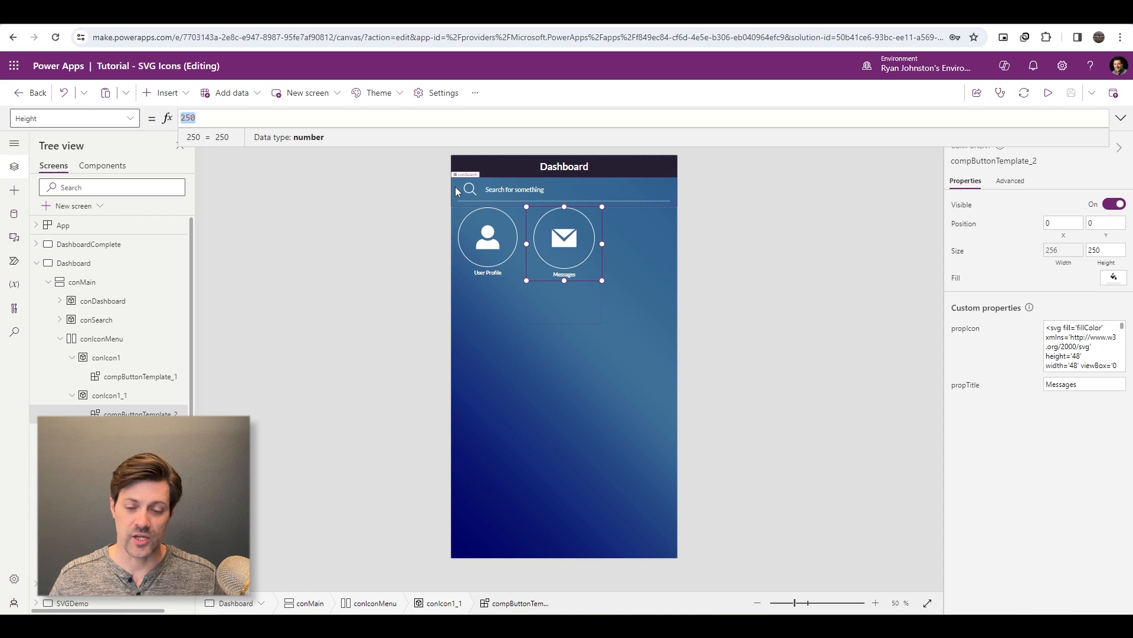
text(Self.)
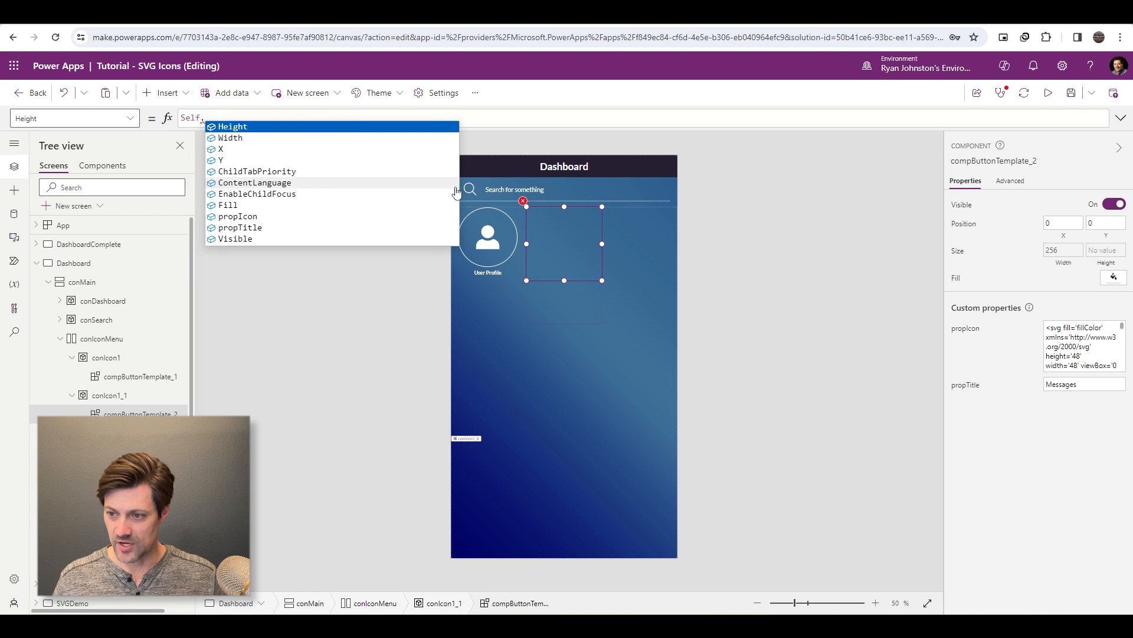
text(Width)
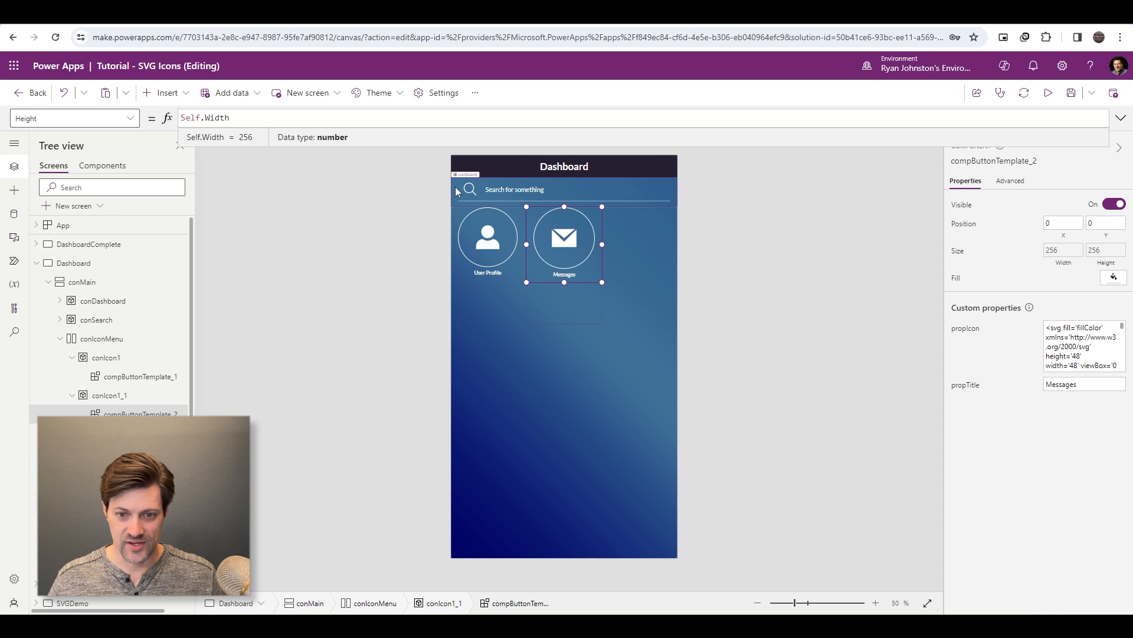
click(729, 273)
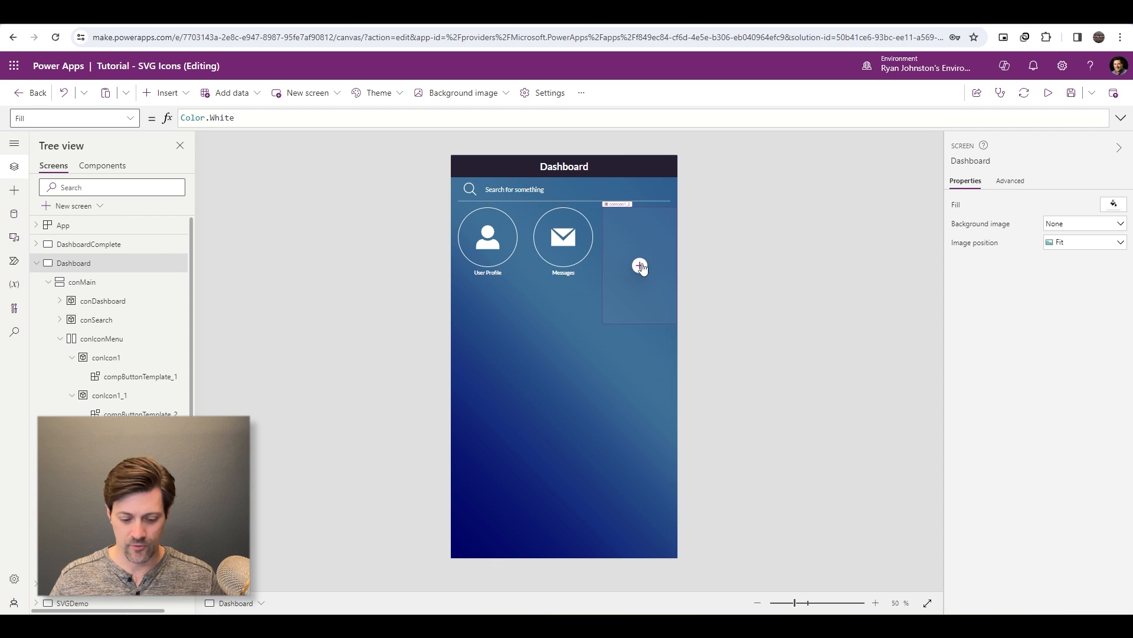
click(641, 266)
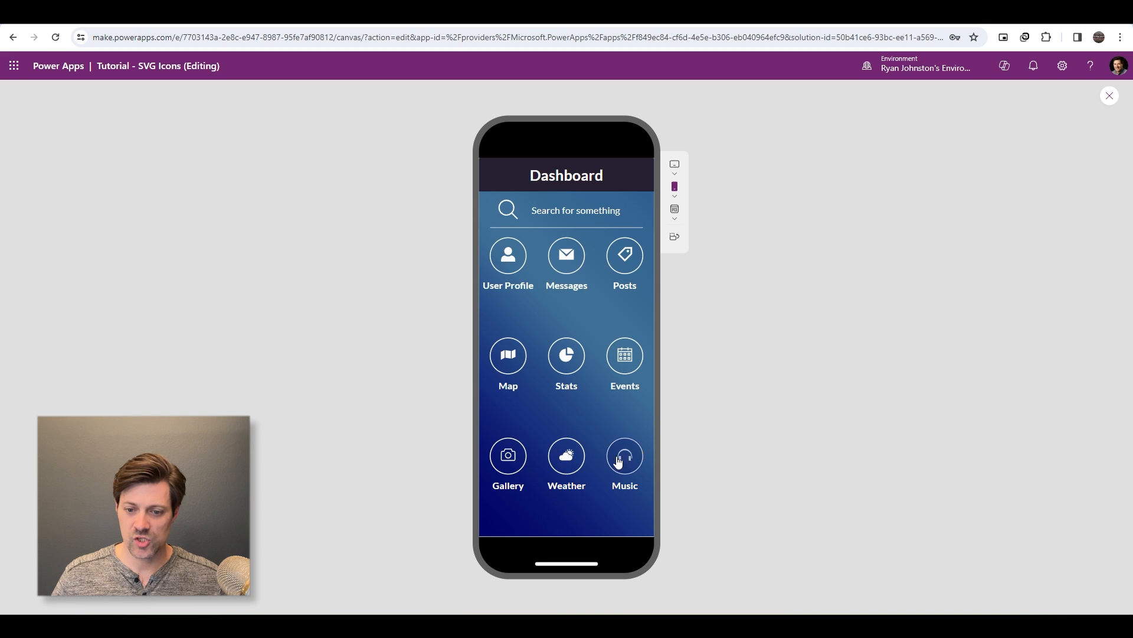
- Check the dashboard's responsive layout by previewing it as an Apple iPad mini, at window size and on a phone
click(672, 168)
click(738, 253)
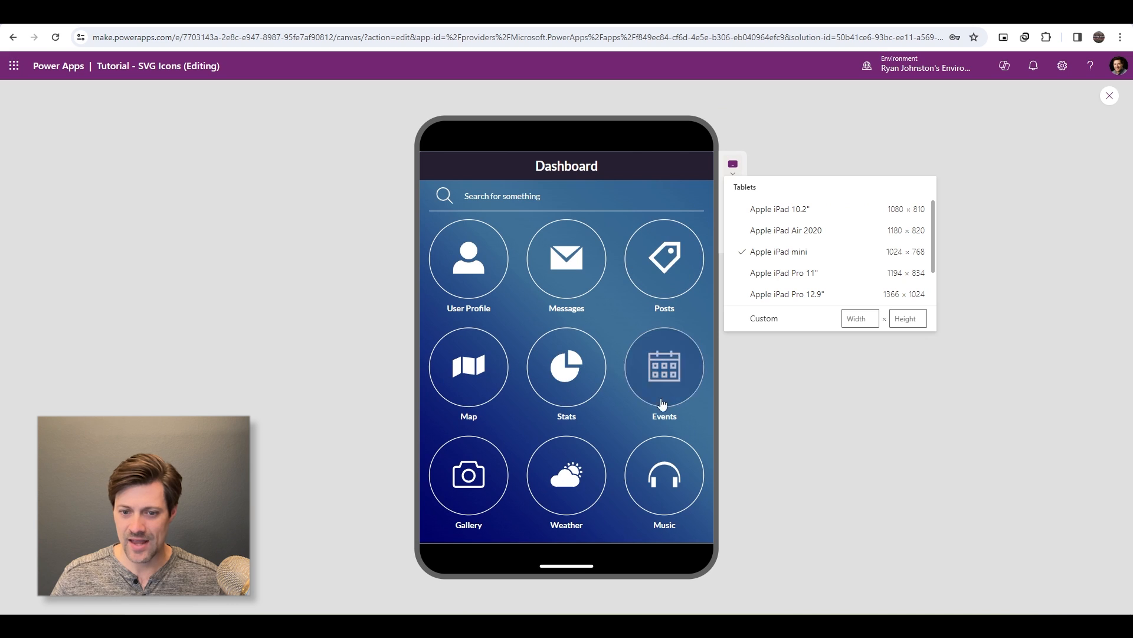
click(776, 164)
click(733, 209)
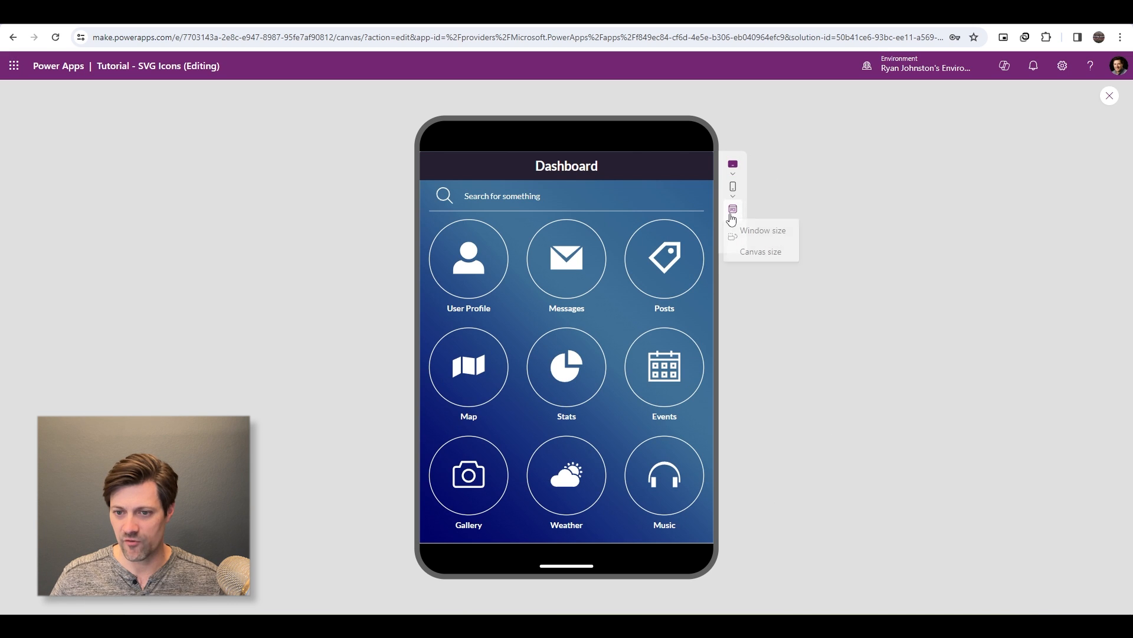
click(759, 234)
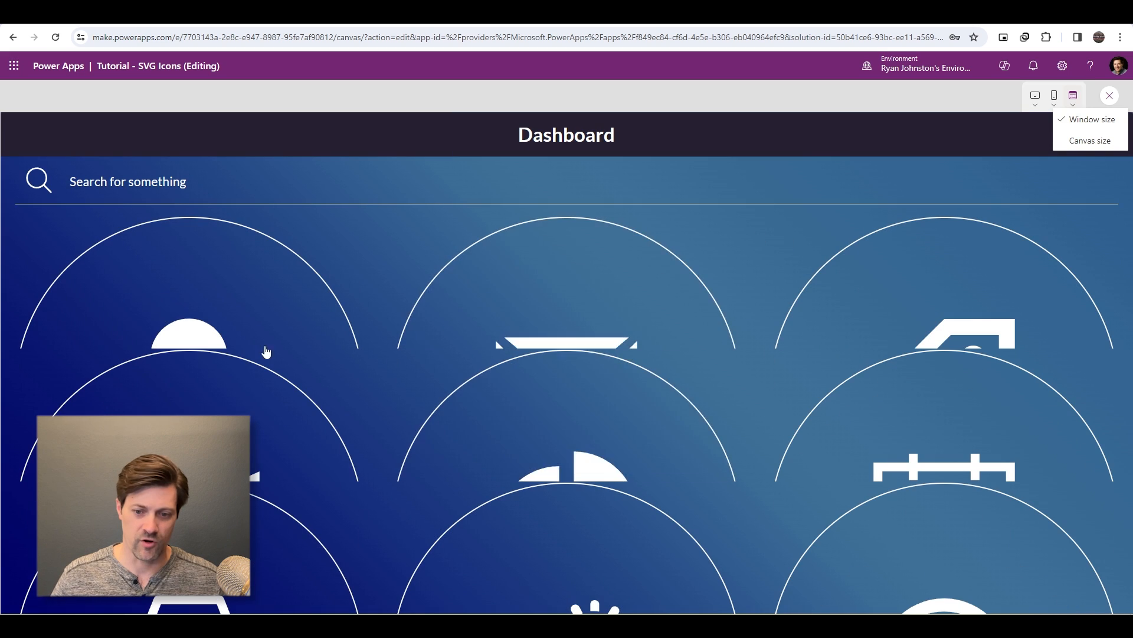
click(1055, 95)
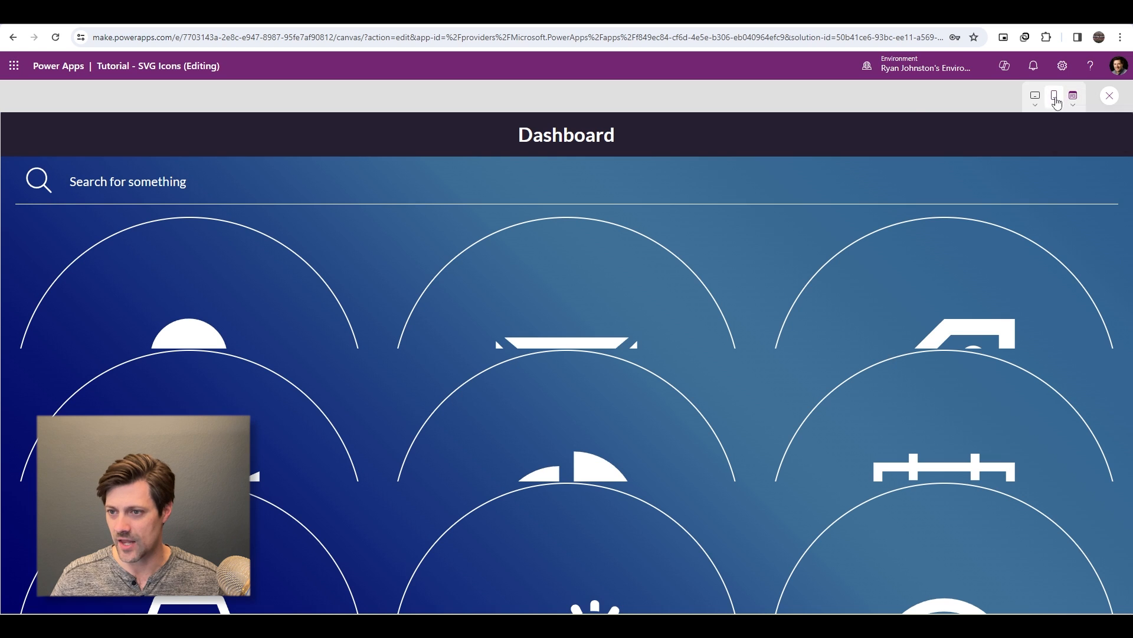
click(997, 224)
click(813, 427)
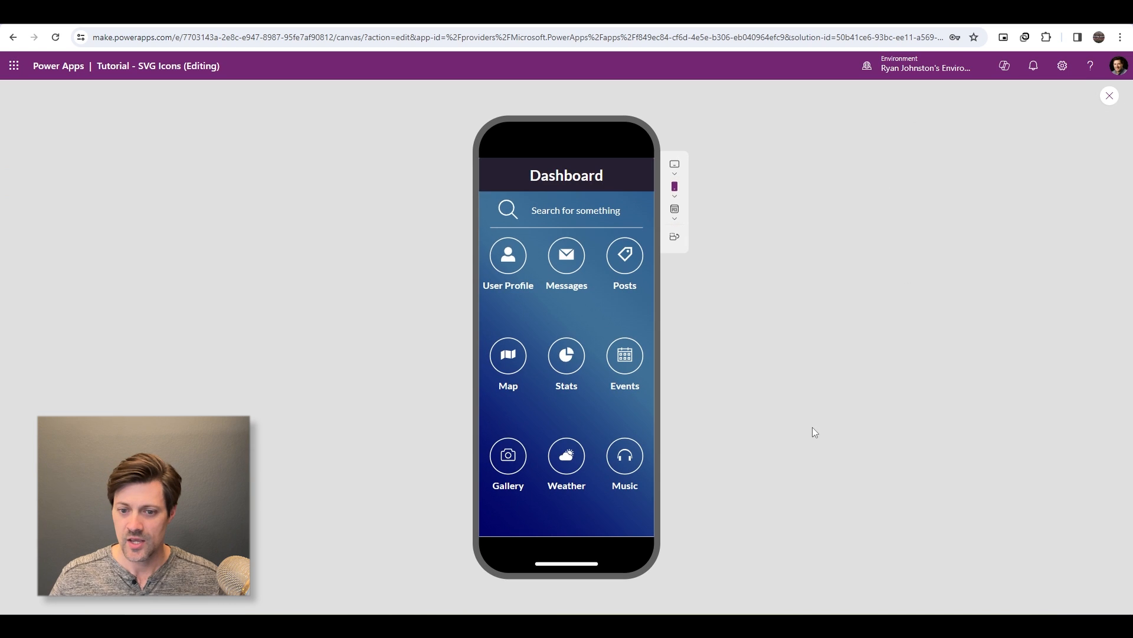